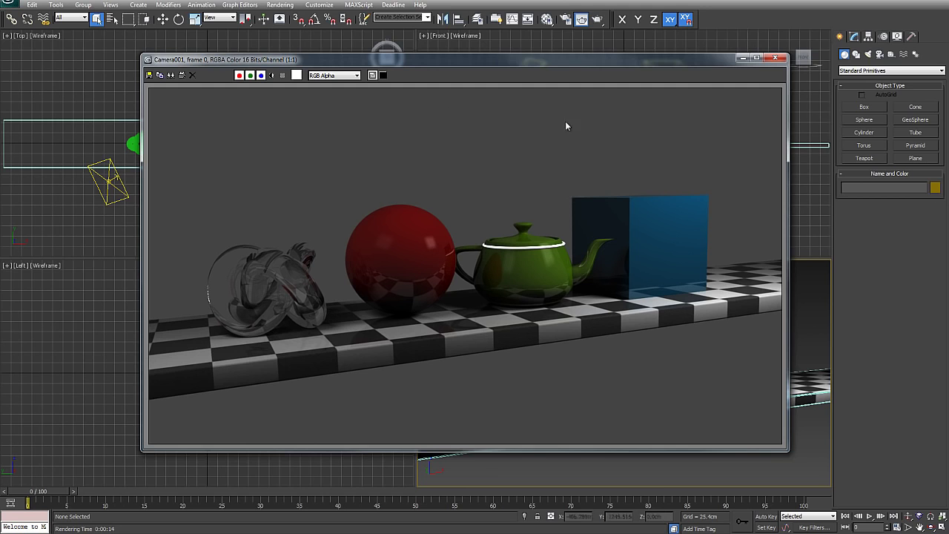
Inspect the rendered image's red, green and blue channels one at a time in the rendered frame window
{"action": "left_click_drag", "start_coordinate": [424, 56], "coordinate": [474, 48]}
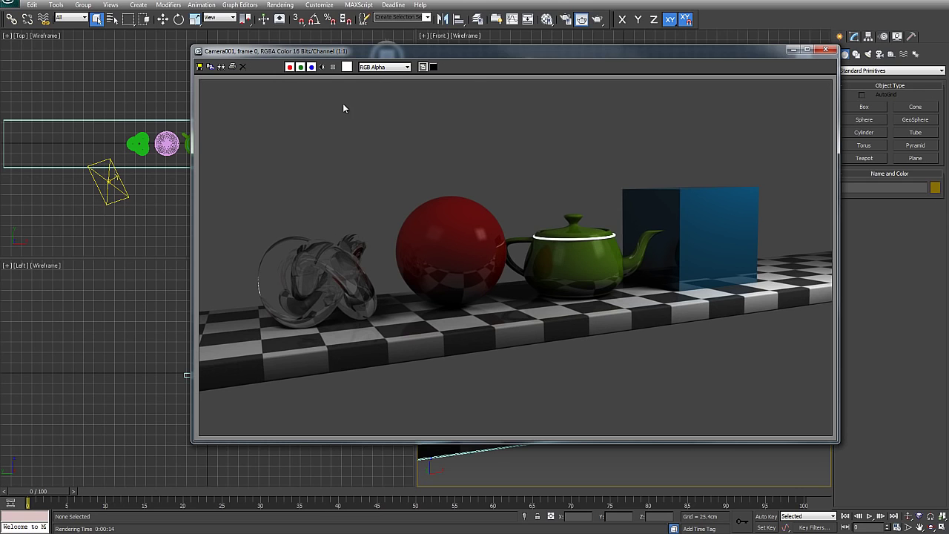
{"action": "left_click_drag", "start_coordinate": [414, 51], "coordinate": [414, 56]}
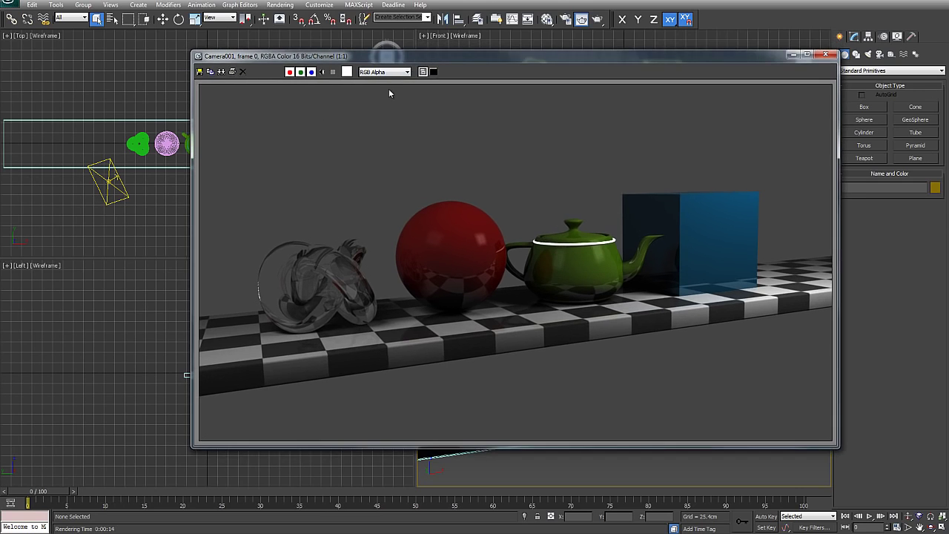
{"action": "left_click", "coordinate": [405, 72]}
{"action": "left_click", "coordinate": [300, 72]}
{"action": "left_click", "coordinate": [310, 72]}
{"action": "left_click", "coordinate": [300, 72]}
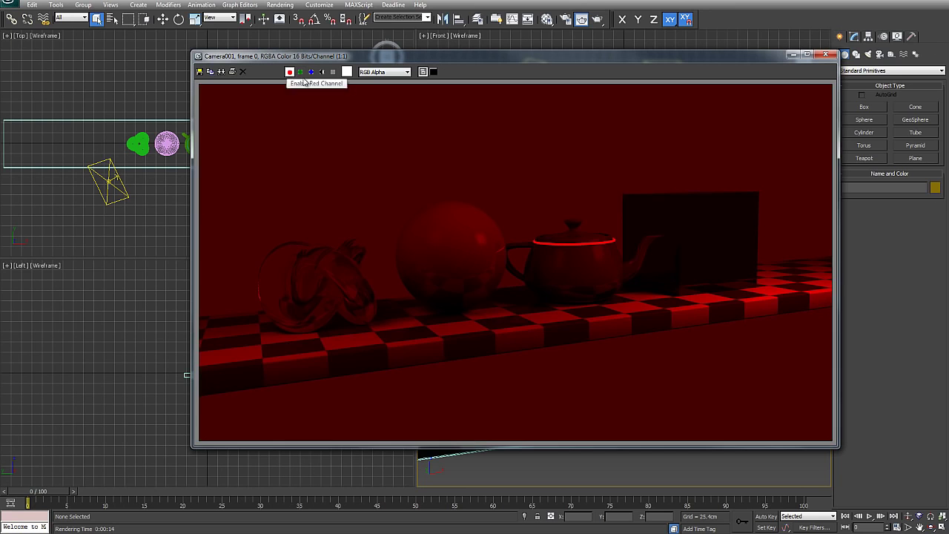
{"action": "left_click", "coordinate": [300, 72]}
{"action": "left_click", "coordinate": [289, 72]}
{"action": "left_click", "coordinate": [311, 72]}
{"action": "left_click", "coordinate": [300, 72]}
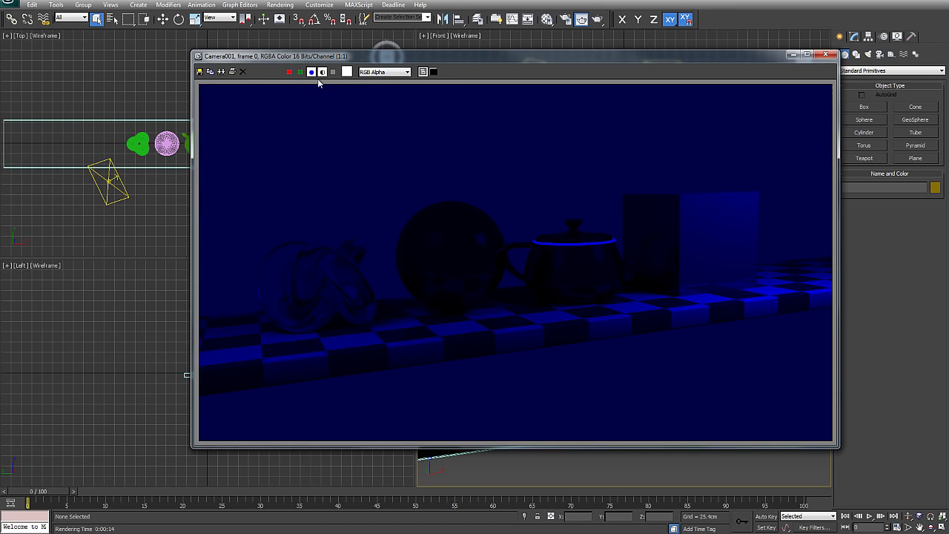
View the render's alpha channel and monochrome version, restore the full-color display, and close the rendered frame window
{"action": "left_click", "coordinate": [322, 72]}
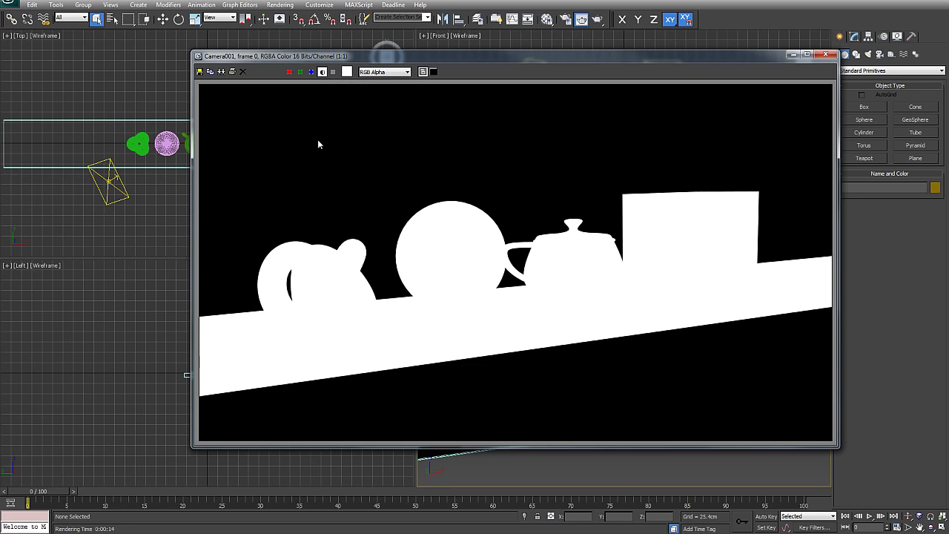
{"action": "left_click", "coordinate": [322, 72]}
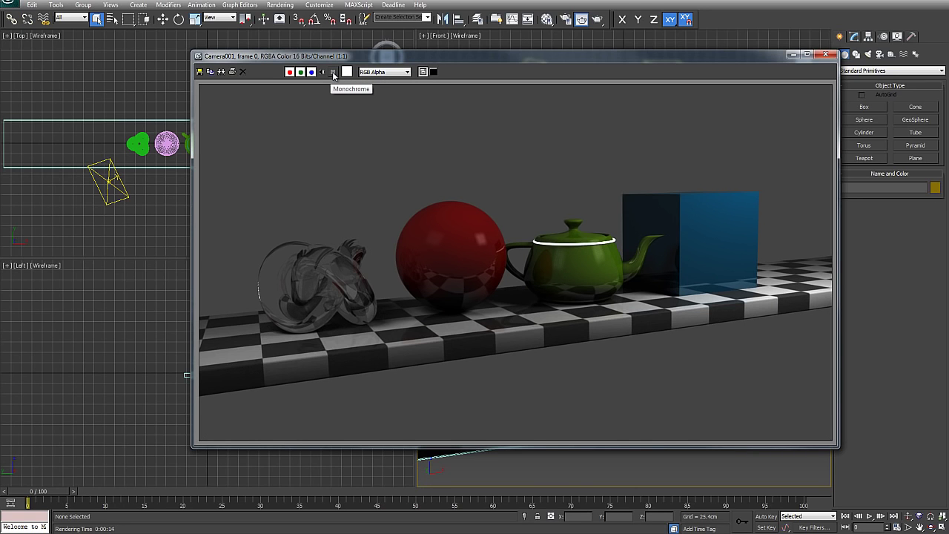
{"action": "left_click", "coordinate": [333, 72]}
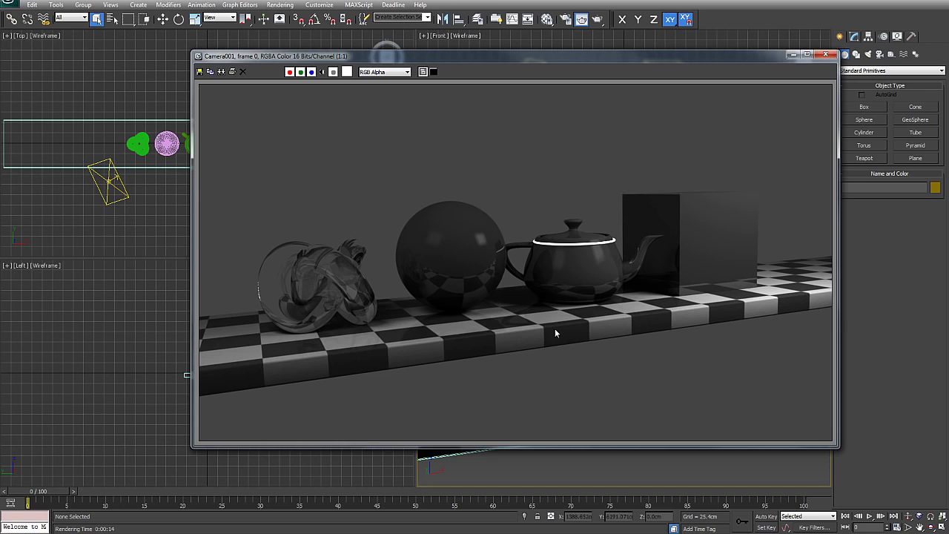
{"action": "left_click", "coordinate": [332, 71]}
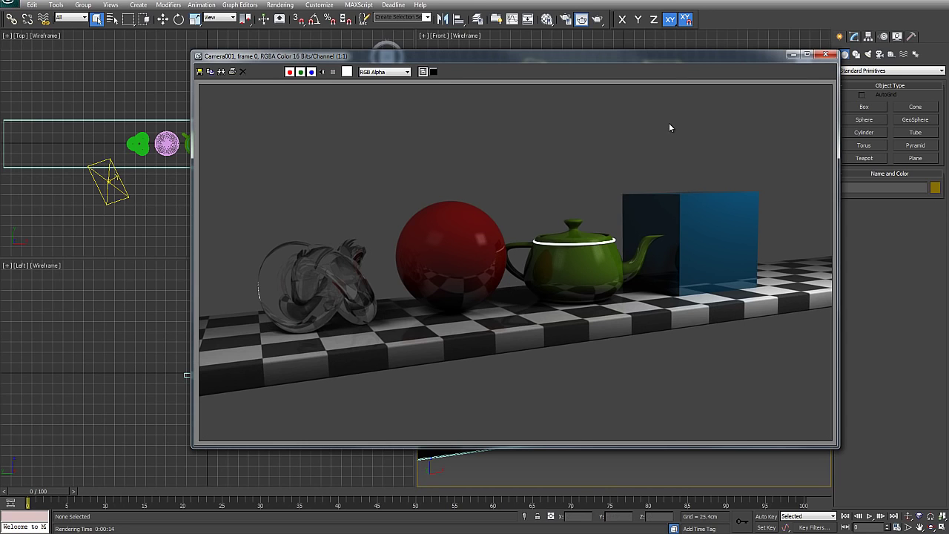
{"action": "left_click", "coordinate": [826, 54]}
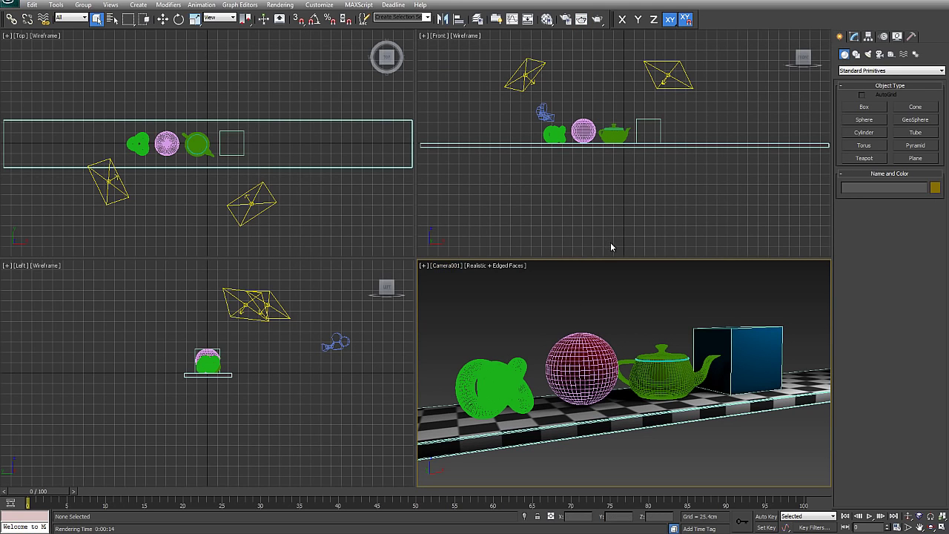
{"action": "left_click", "coordinate": [566, 232]}
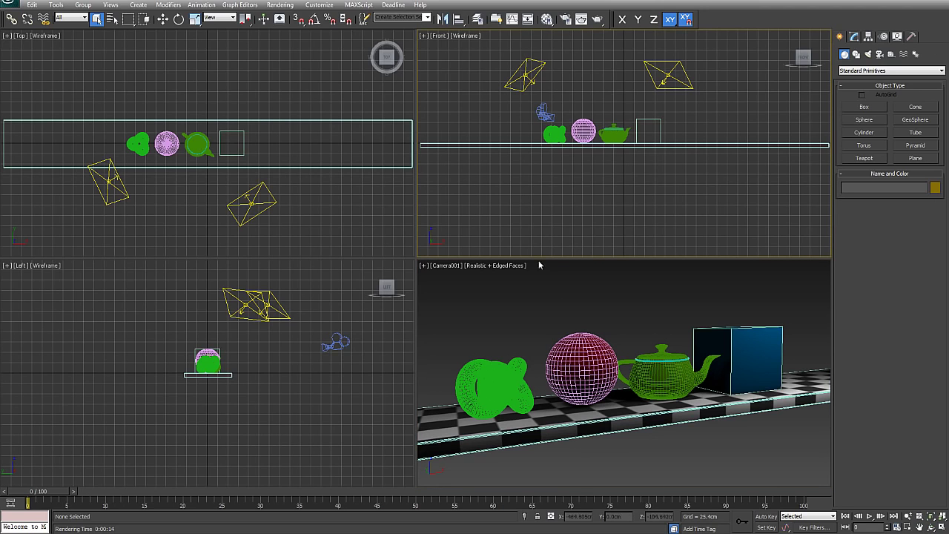
{"action": "left_click", "coordinate": [395, 214]}
{"action": "left_click", "coordinate": [376, 361]}
{"action": "left_click", "coordinate": [496, 220]}
{"action": "left_click", "coordinate": [404, 363]}
{"action": "left_click", "coordinate": [384, 227]}
{"action": "left_click", "coordinate": [490, 218]}
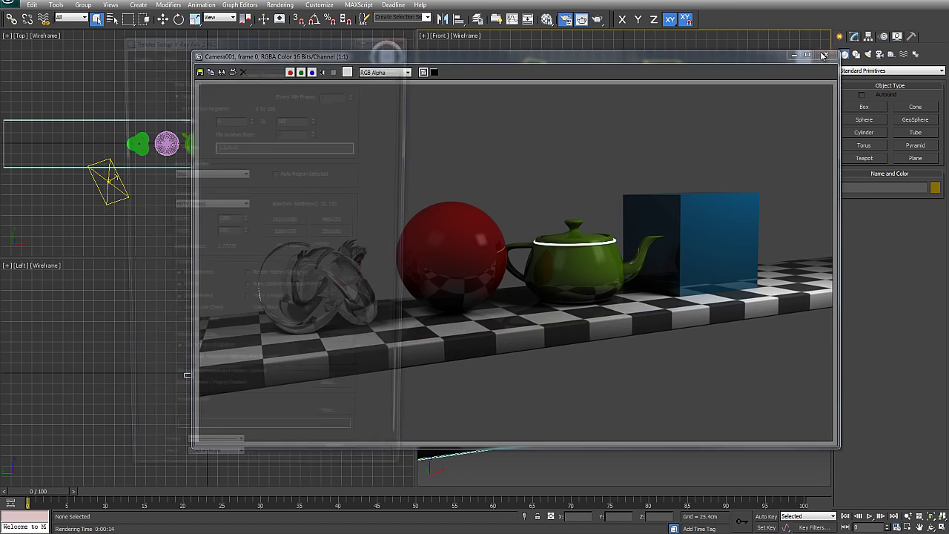
Bring up Render Setup without the rendered frame window and show the Render Elements settings
{"action": "left_click", "coordinate": [581, 19]}
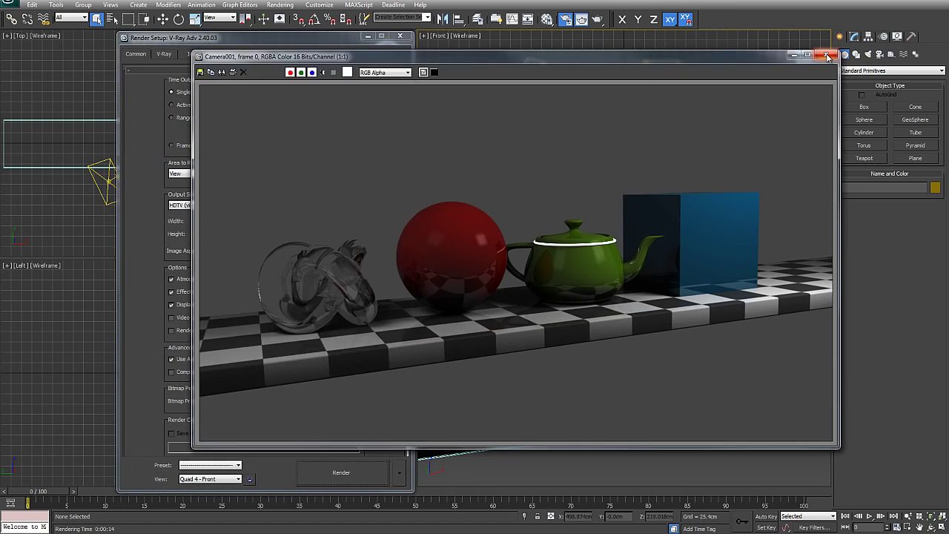
{"action": "left_click", "coordinate": [828, 57]}
{"action": "left_click_drag", "start_coordinate": [321, 40], "coordinate": [498, 43]}
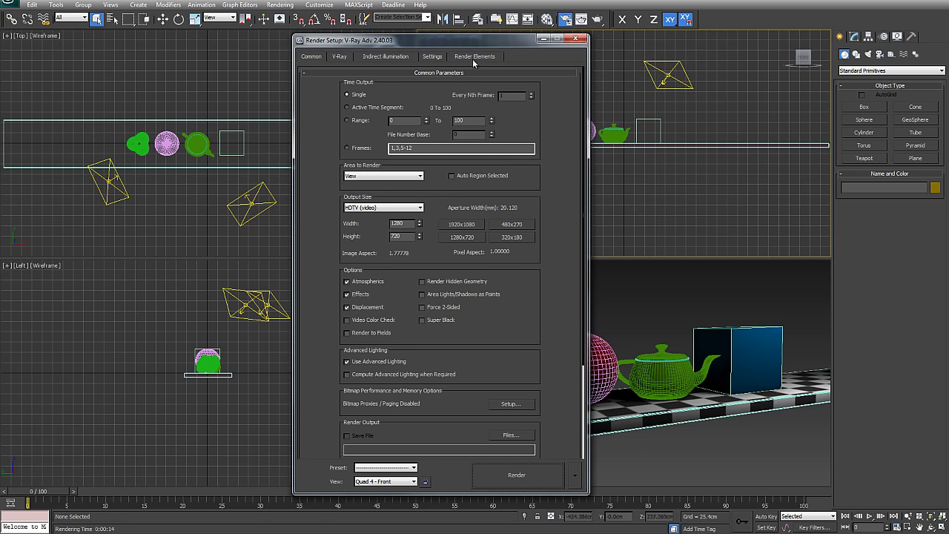
{"action": "scroll", "coordinate": [557, 359], "scroll_direction": "down", "scroll_amount": 1}
{"action": "scroll", "coordinate": [559, 361], "scroll_direction": "up", "scroll_amount": 1}
{"action": "scroll", "coordinate": [556, 178], "scroll_direction": "down", "scroll_amount": 1}
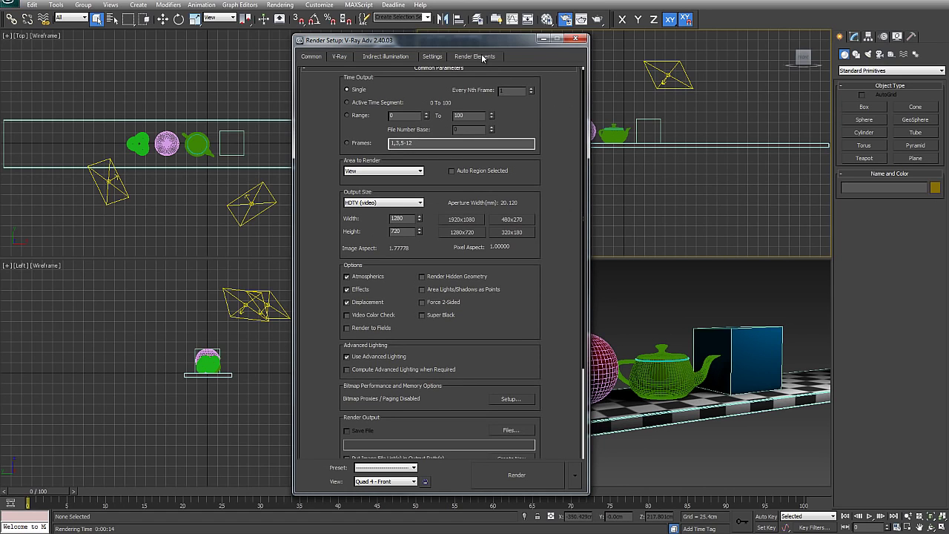
{"action": "left_click", "coordinate": [483, 57]}
Start adding render elements and select VRayBackground, VRayGlobalIllumination, VRayLighting, VRayMtlID and VRayObjectID
{"action": "left_click", "coordinate": [360, 97]}
{"action": "left_click_drag", "start_coordinate": [411, 139], "coordinate": [679, 81]}
{"action": "left_click_drag", "start_coordinate": [805, 126], "coordinate": [806, 184]}
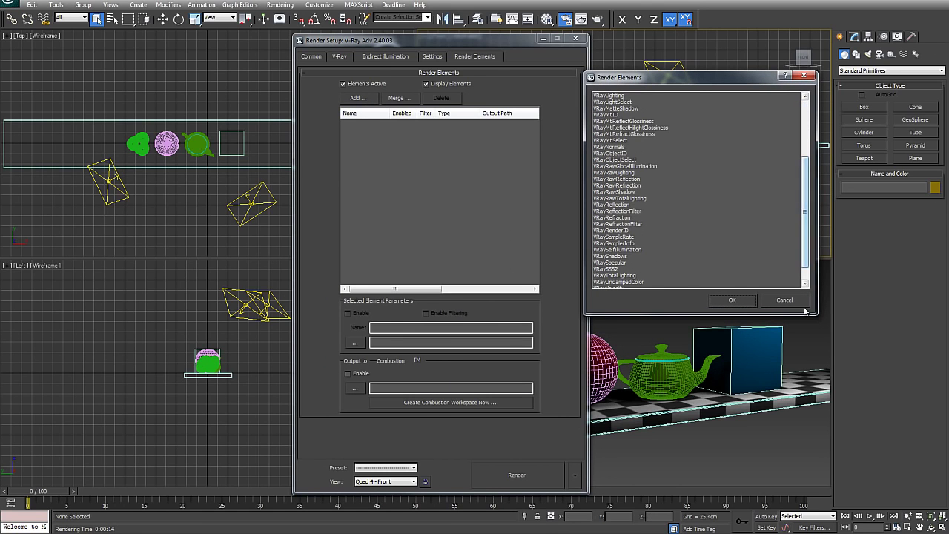
{"action": "left_click", "coordinate": [807, 272]}
{"action": "left_click_drag", "start_coordinate": [806, 272], "coordinate": [798, 172]}
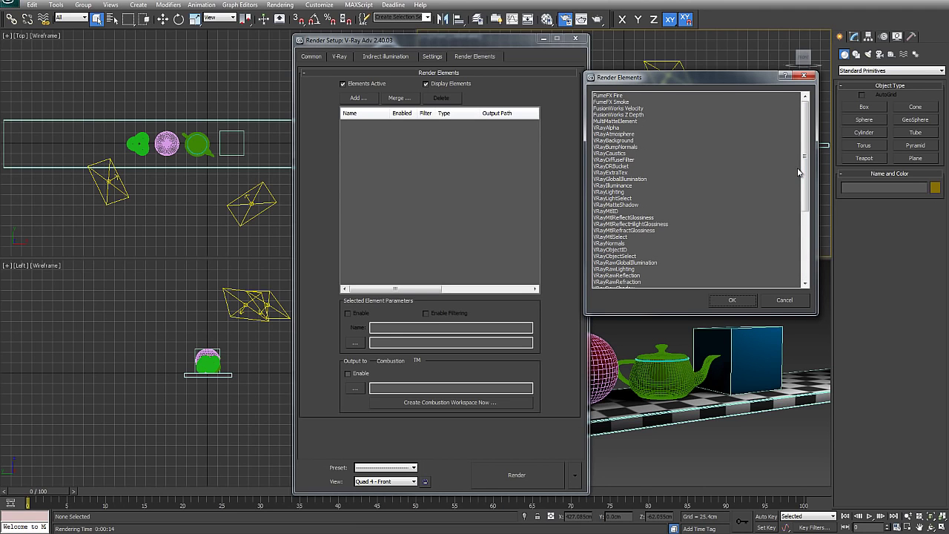
{"action": "mouse_move", "coordinate": [805, 163]}
{"action": "left_mouse_down"}
{"action": "mouse_move", "coordinate": [805, 230]}
{"action": "mouse_move", "coordinate": [804, 152]}
{"action": "left_mouse_up"}
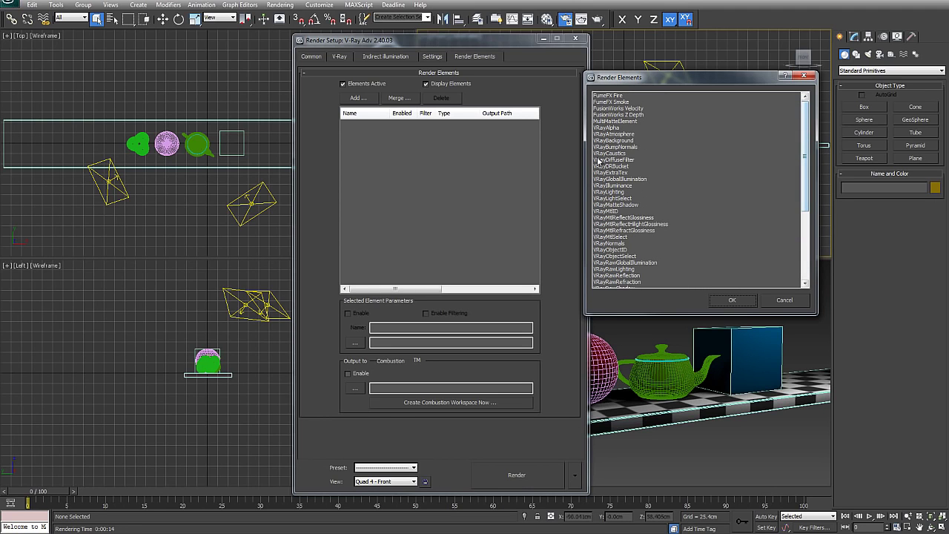
{"action": "mouse_move", "coordinate": [805, 159]}
{"action": "left_mouse_down"}
{"action": "mouse_move", "coordinate": [805, 200]}
{"action": "mouse_move", "coordinate": [808, 156]}
{"action": "left_mouse_up"}
{"action": "left_click", "coordinate": [631, 140]}
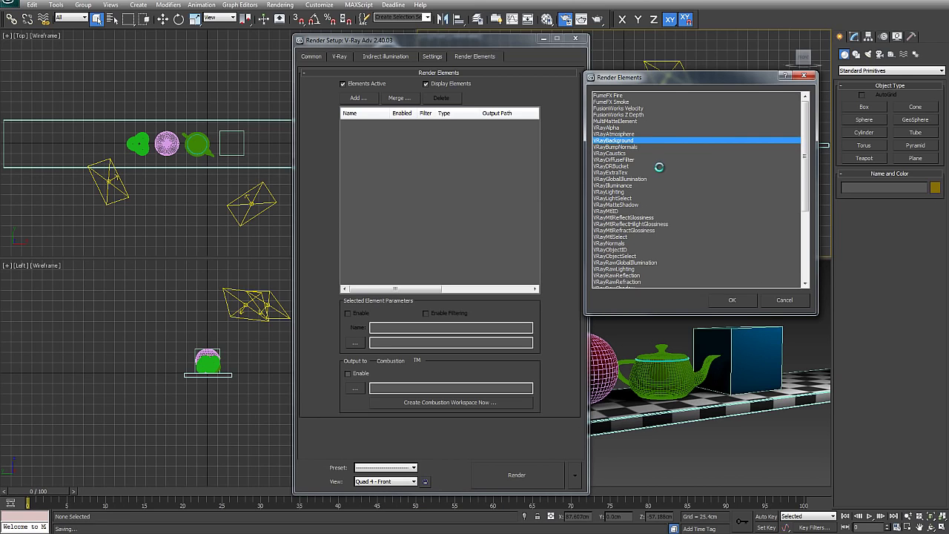
{"action": "left_click", "coordinate": [635, 179], "text": "ctrl"}
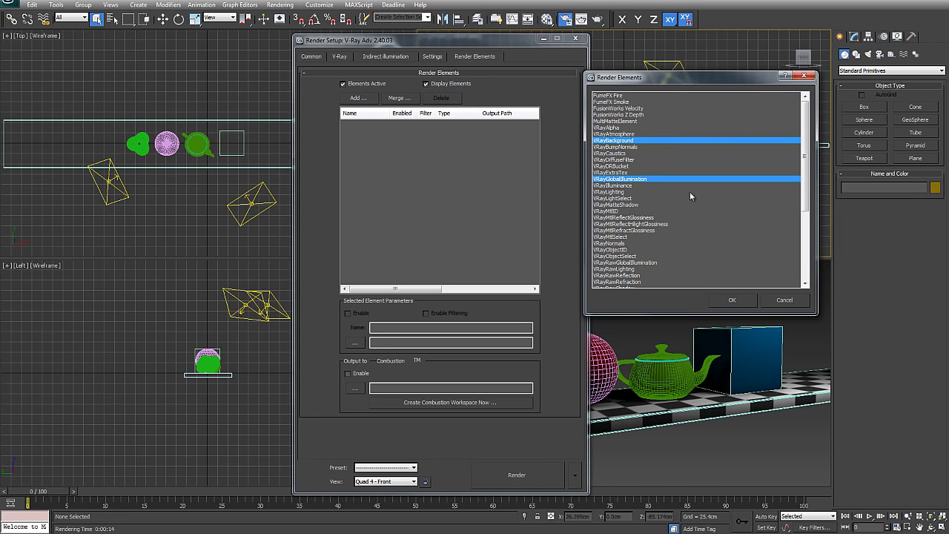
{"action": "left_click", "coordinate": [642, 192], "text": "ctrl"}
{"action": "left_click", "coordinate": [613, 211], "text": "ctrl"}
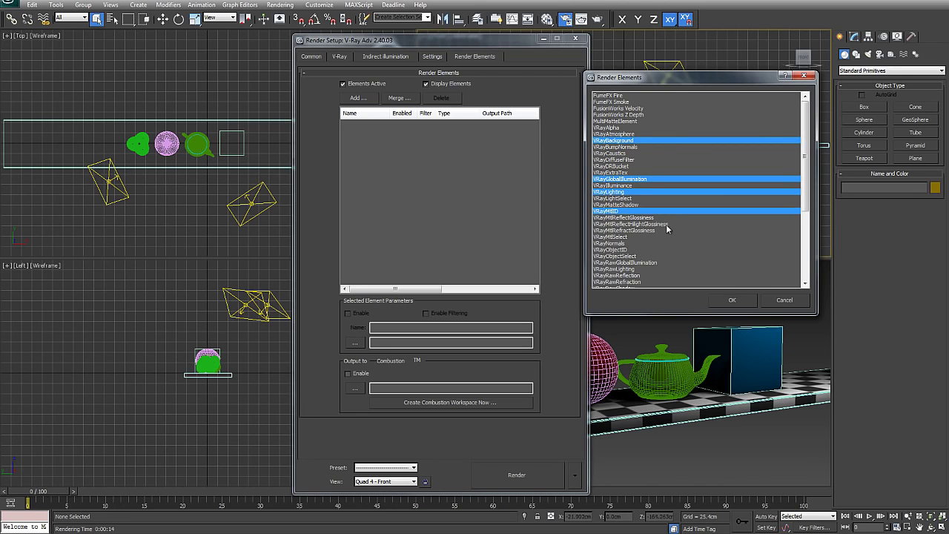
{"action": "left_click", "coordinate": [625, 251], "text": "ctrl"}
Include VRayReflection, VRayRefraction, VRayZDepth, VRaySpecular and VRayShadows in the selection and add all selected elements to the render
{"action": "left_click_drag", "start_coordinate": [805, 193], "coordinate": [805, 205]}
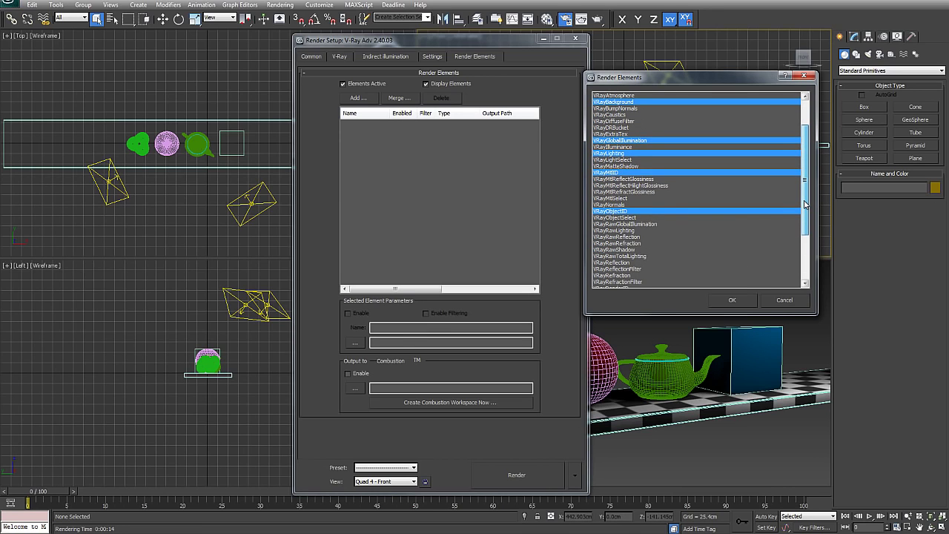
{"action": "left_click_drag", "start_coordinate": [806, 205], "coordinate": [805, 212]}
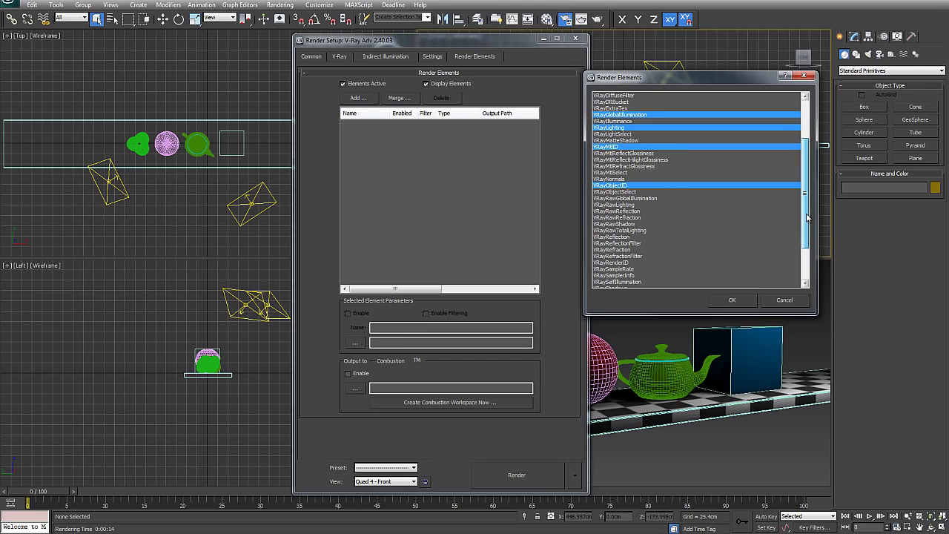
{"action": "left_click", "coordinate": [626, 237], "text": "ctrl"}
{"action": "left_click", "coordinate": [623, 251], "text": "ctrl"}
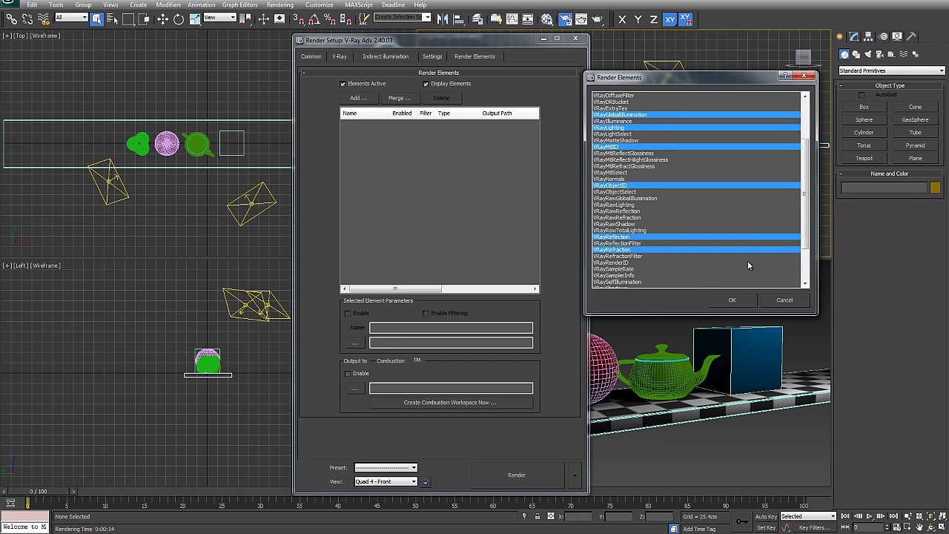
{"action": "scroll", "coordinate": [747, 260], "scroll_direction": "down", "scroll_amount": 3}
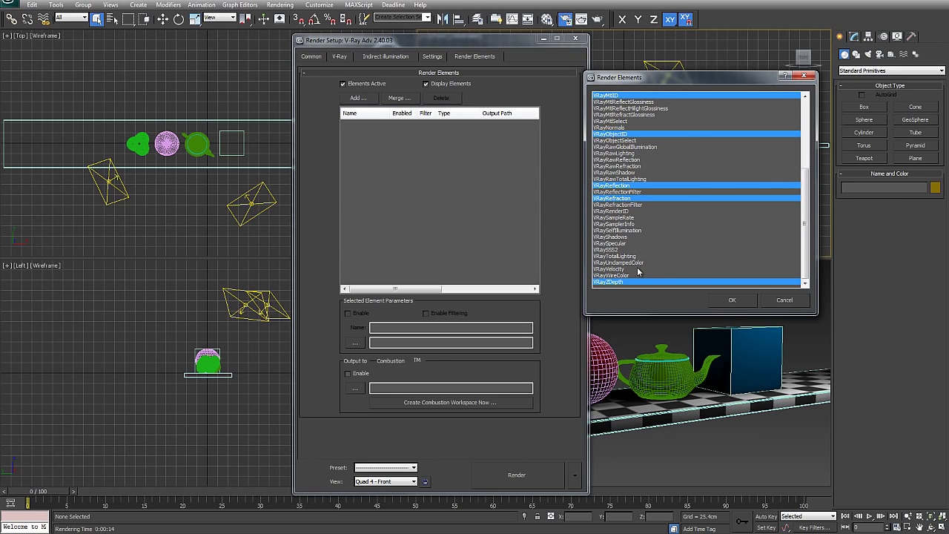
{"action": "left_click", "coordinate": [624, 244], "text": "ctrl"}
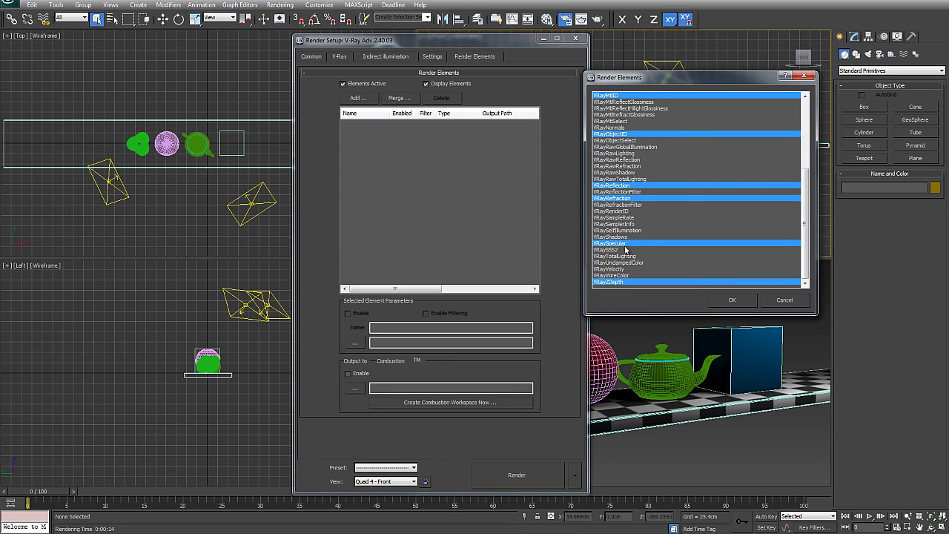
{"action": "left_click", "coordinate": [626, 236], "text": "ctrl"}
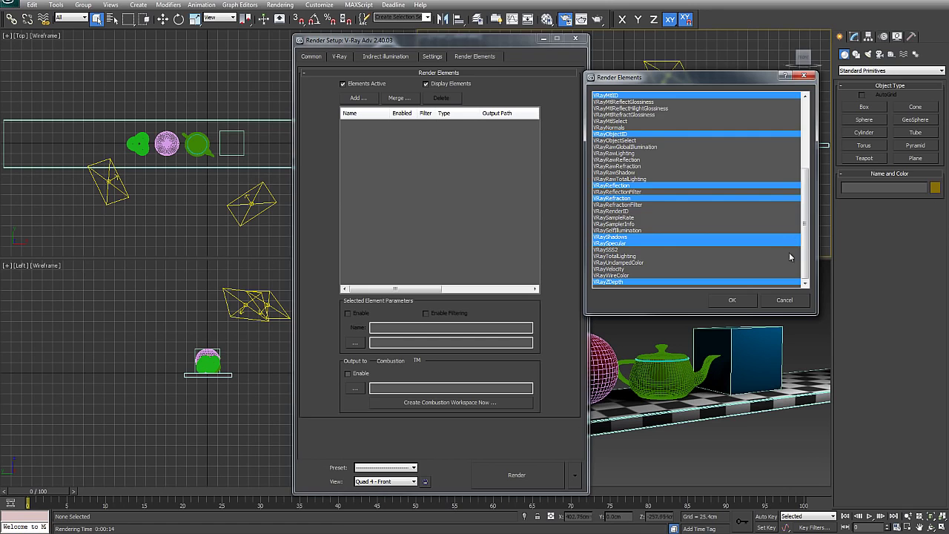
{"action": "left_click", "coordinate": [732, 299]}
Look over the added render elements and view the parameters of VRaySpecular
{"action": "left_click", "coordinate": [362, 125]}
{"action": "left_click", "coordinate": [362, 132]}
{"action": "left_click", "coordinate": [362, 141]}
{"action": "left_click", "coordinate": [363, 182]}
{"action": "left_click", "coordinate": [364, 206]}
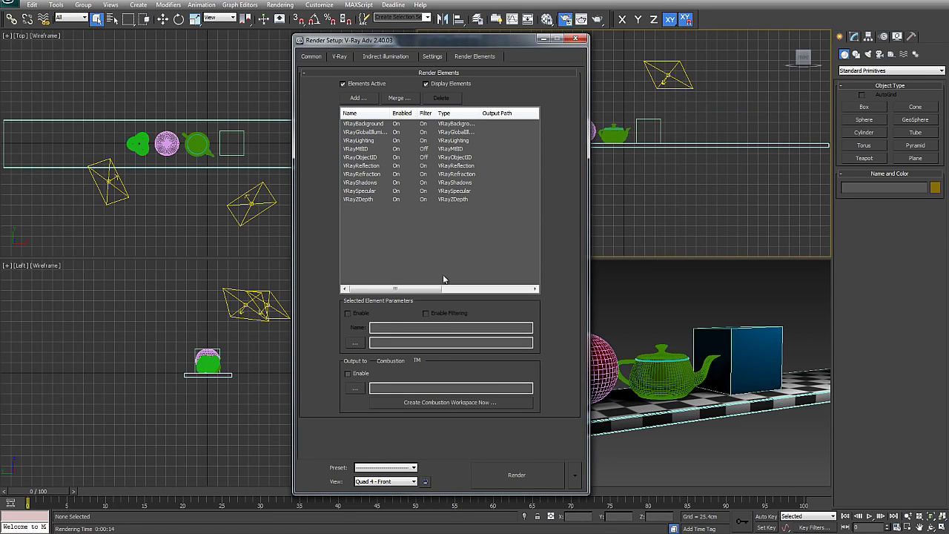
{"action": "left_click", "coordinate": [362, 191]}
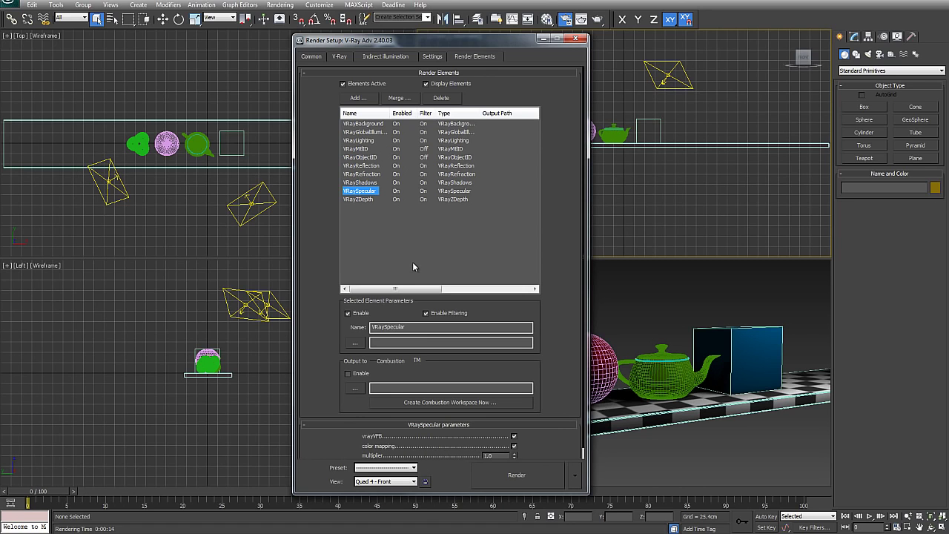
{"action": "left_click", "coordinate": [430, 237]}
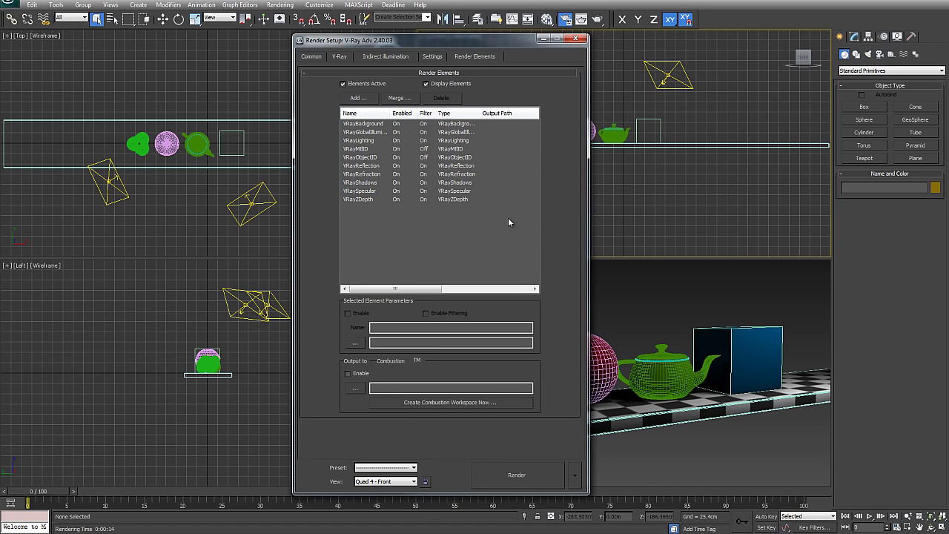
Show the Global switches and Frame buffer settings of the V-Ray renderer
{"action": "left_click_drag", "start_coordinate": [444, 41], "coordinate": [519, 29]}
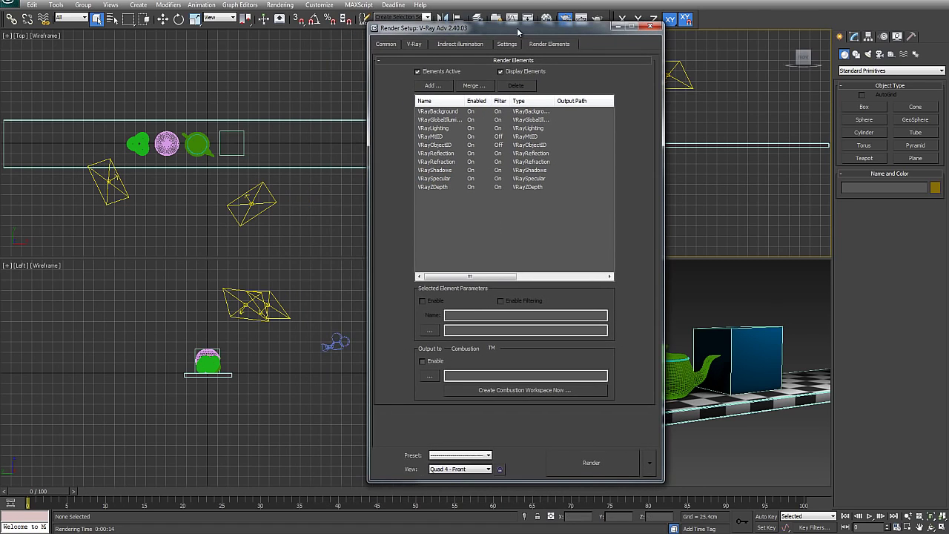
{"action": "left_click", "coordinate": [413, 44]}
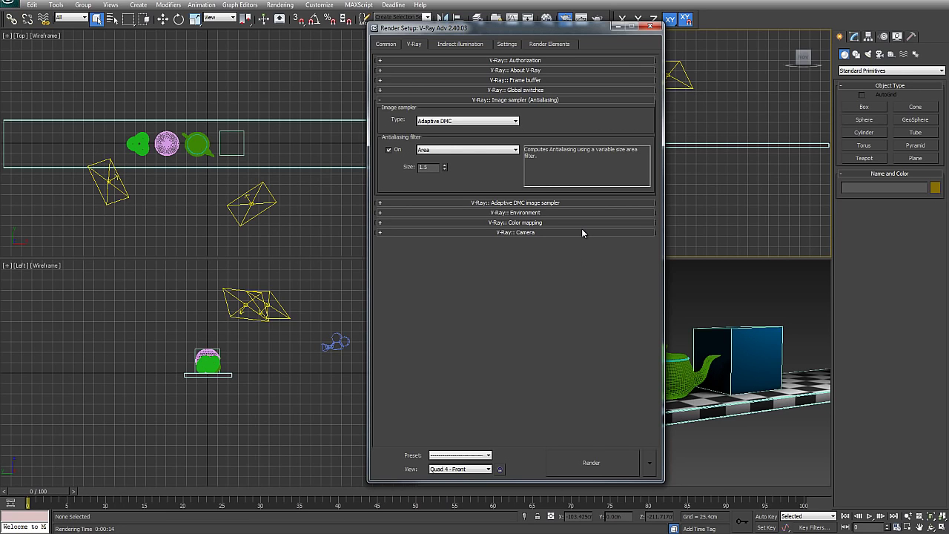
{"action": "mouse_move", "coordinate": [559, 27]}
{"action": "left_mouse_down"}
{"action": "mouse_move", "coordinate": [560, 37]}
{"action": "mouse_move", "coordinate": [559, 21]}
{"action": "left_mouse_up"}
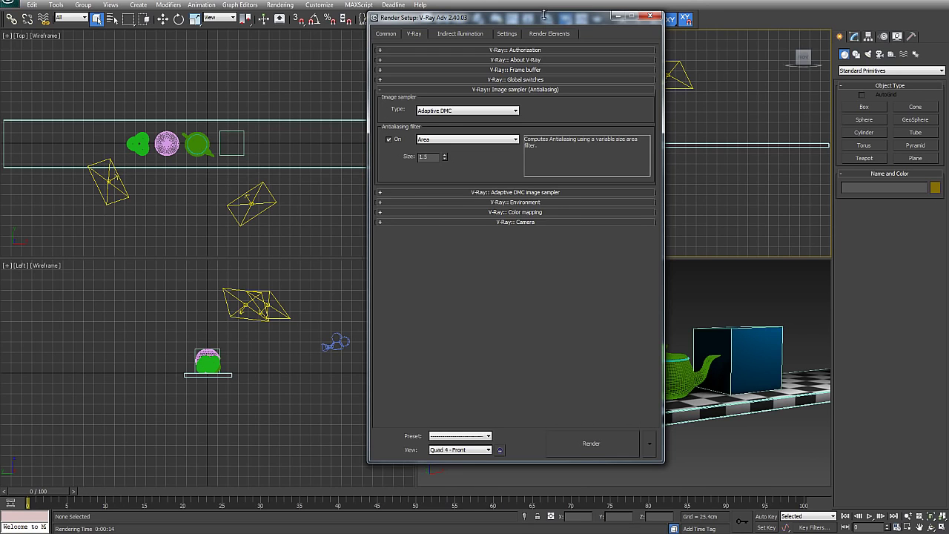
{"action": "left_click_drag", "start_coordinate": [547, 23], "coordinate": [547, 34]}
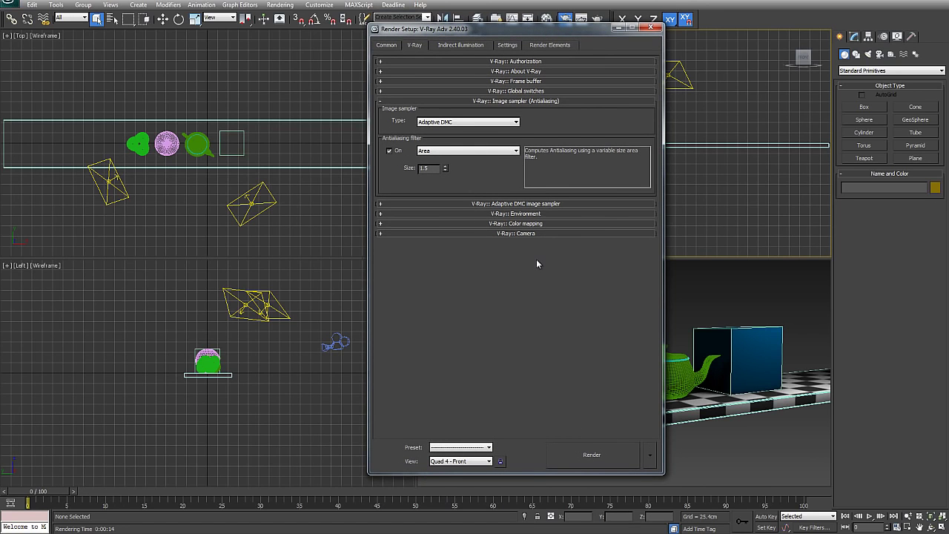
{"action": "left_click", "coordinate": [537, 91]}
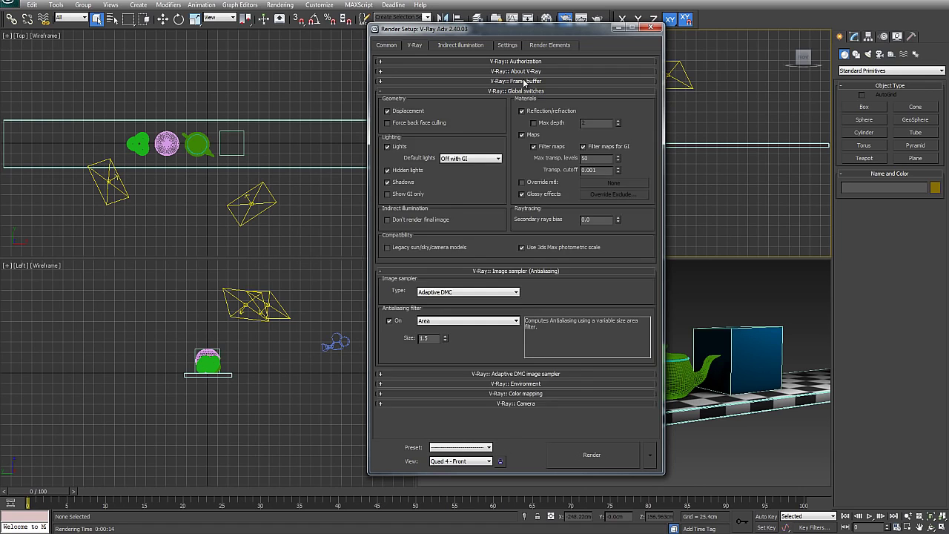
{"action": "left_click", "coordinate": [527, 81]}
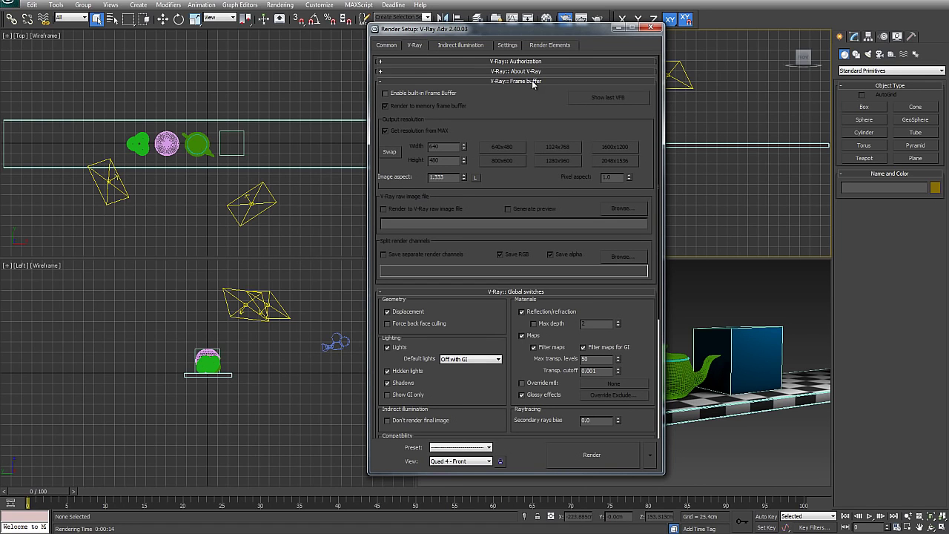
Enable V-Ray's built-in frame buffer and turn on rendering to a V-Ray raw image file
{"action": "left_click", "coordinate": [425, 95]}
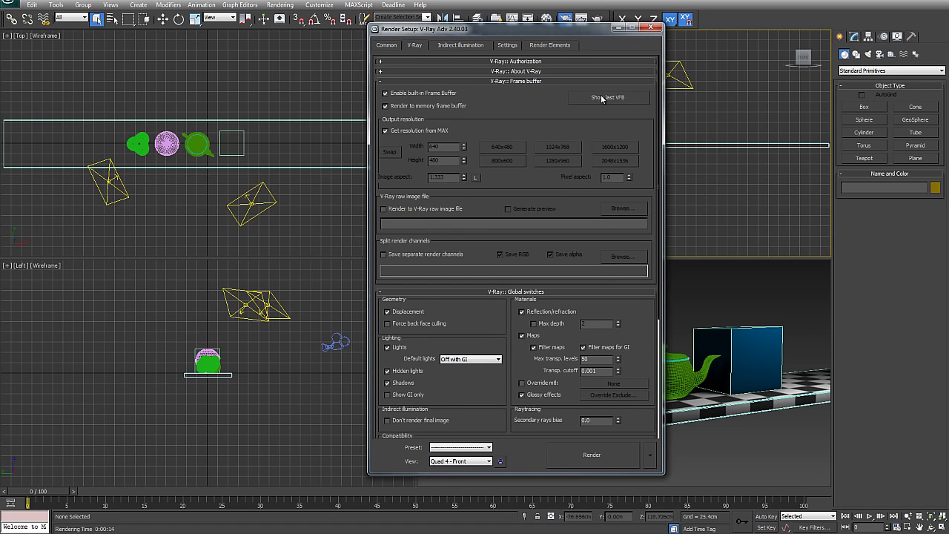
{"action": "left_click", "coordinate": [422, 210]}
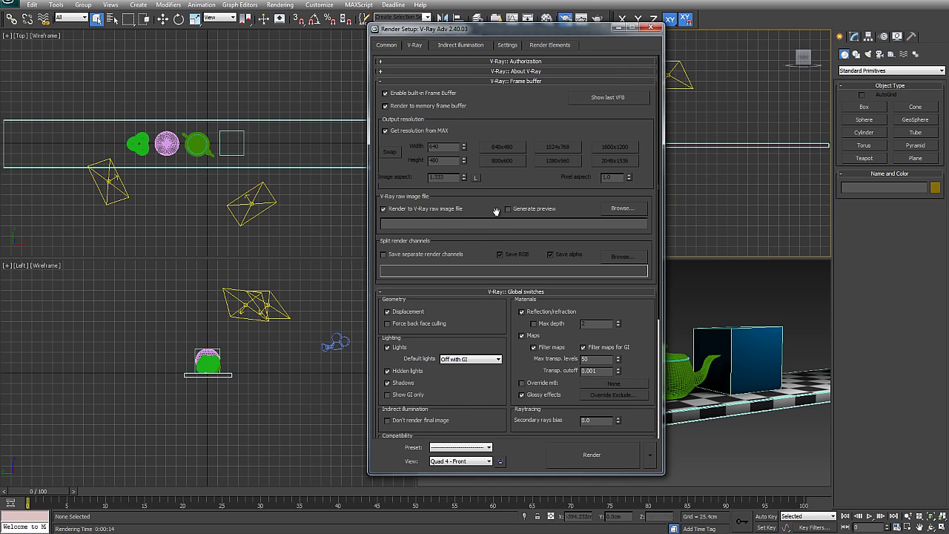
Set the raw image output to the OpenEXR file Test.exr on the Desktop, with 32-bit output enabled
{"action": "left_click", "coordinate": [623, 208]}
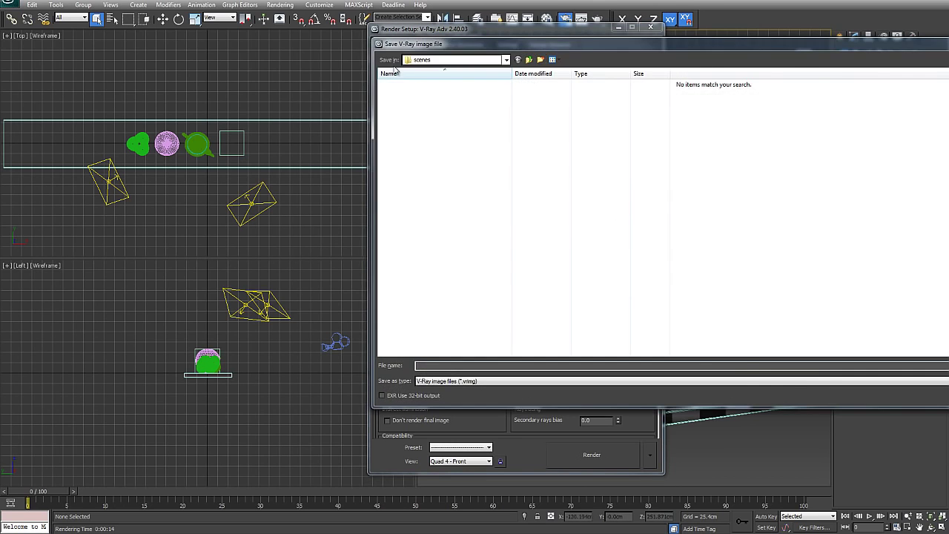
{"action": "left_click", "coordinate": [369, 79]}
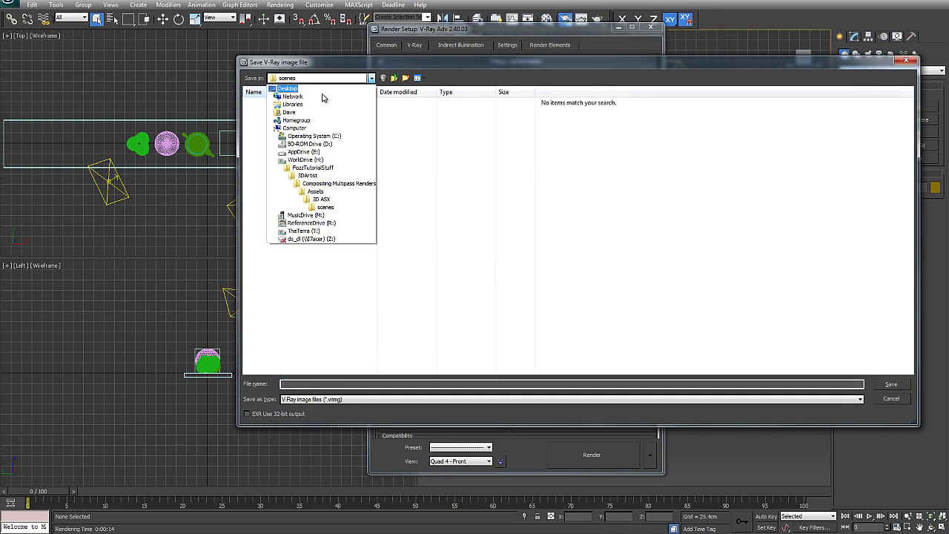
{"action": "left_click", "coordinate": [316, 94]}
{"action": "left_click", "coordinate": [315, 382]}
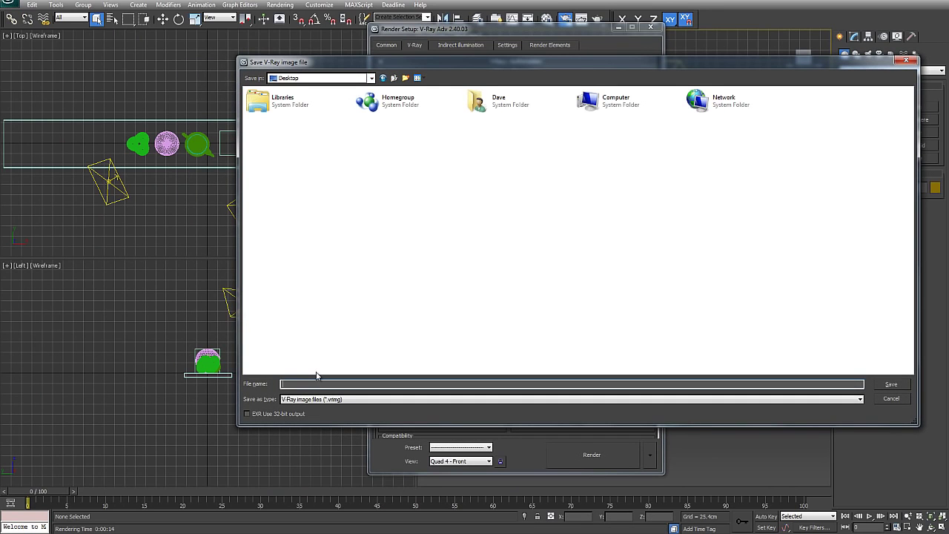
{"action": "type", "text": "Test"}
{"action": "left_click", "coordinate": [357, 400]}
{"action": "left_click", "coordinate": [351, 415]}
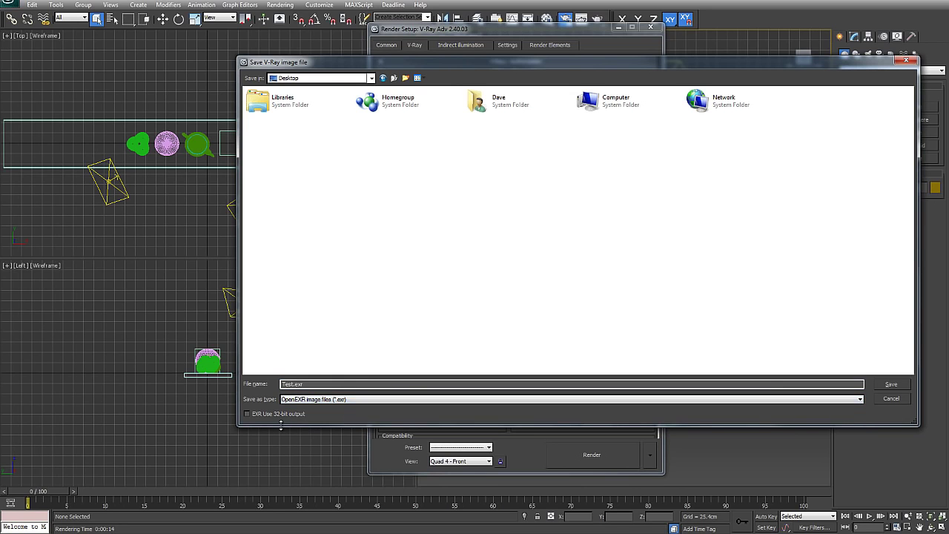
{"action": "left_click", "coordinate": [247, 415]}
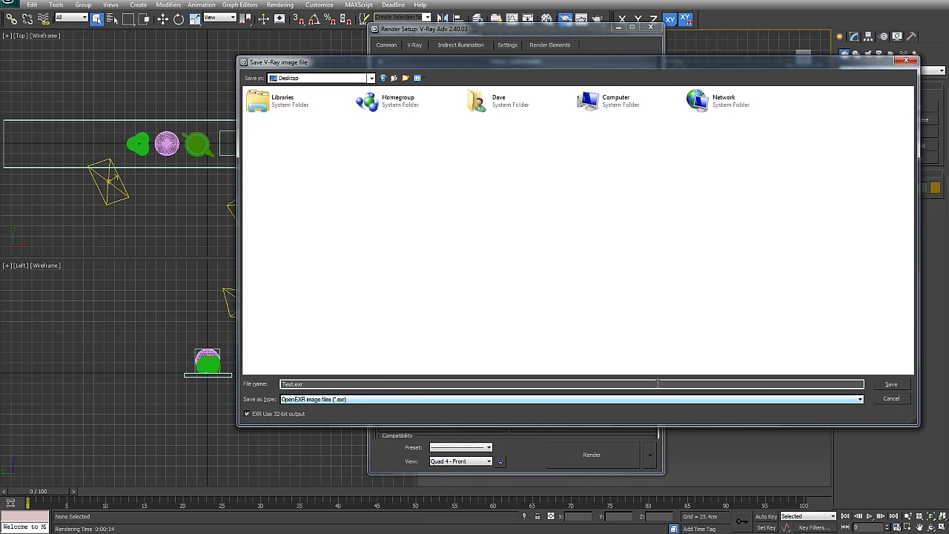
{"action": "left_click", "coordinate": [892, 384]}
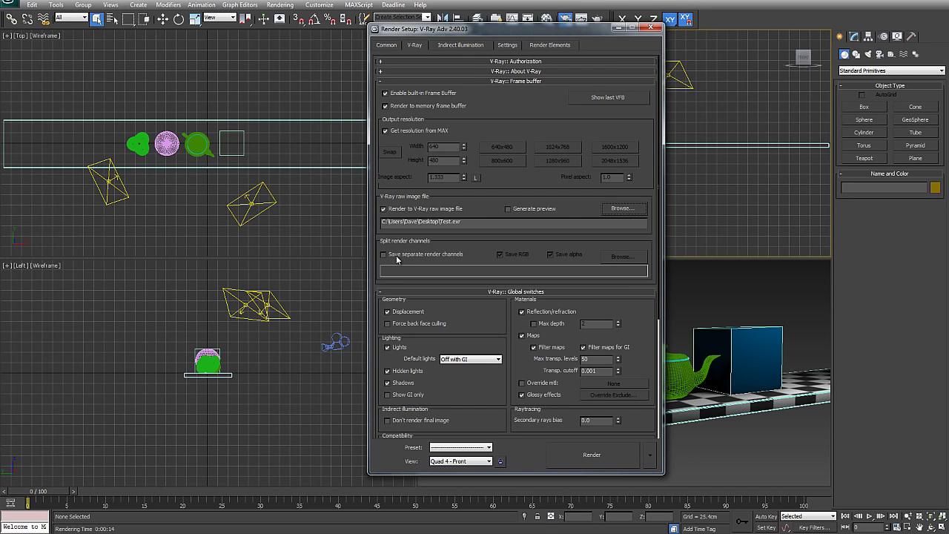
Compare the common output size settings with the V-Ray frame buffer settings
{"action": "left_click", "coordinate": [393, 47]}
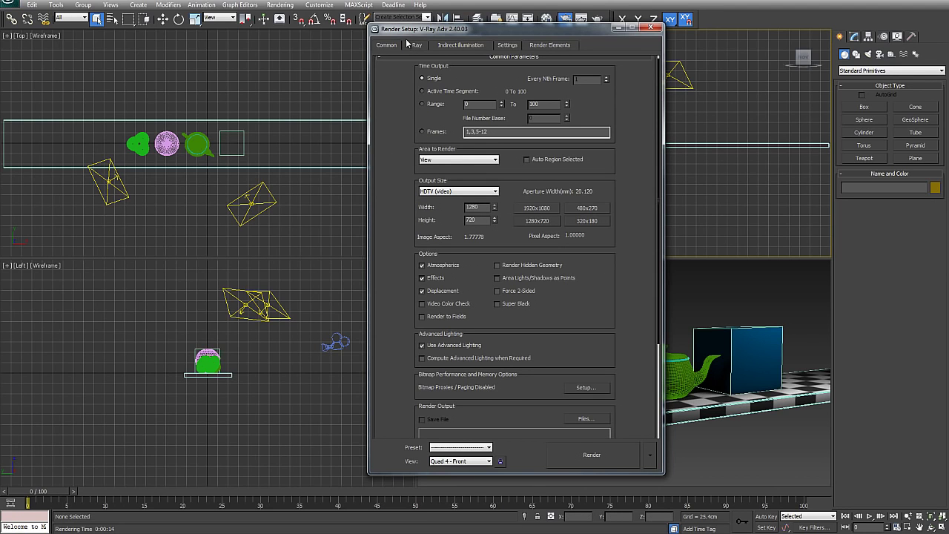
{"action": "left_click", "coordinate": [414, 46]}
{"action": "left_click", "coordinate": [387, 46]}
{"action": "left_click", "coordinate": [412, 46]}
{"action": "left_click", "coordinate": [391, 46]}
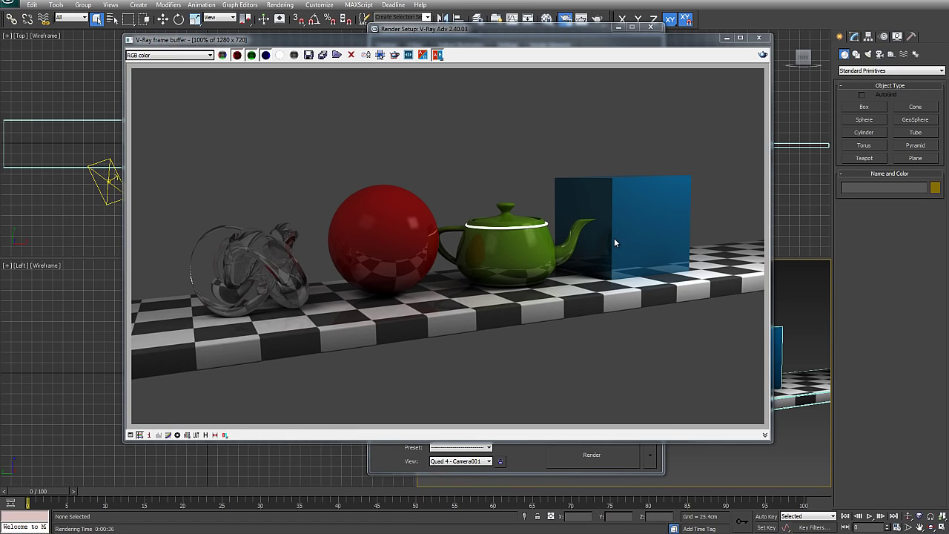
View the Alpha, VRayBackground, VRayGlobalIllumination, VRayLighting and VRayMtlID passes of the render in turn
{"action": "left_click", "coordinate": [169, 54]}
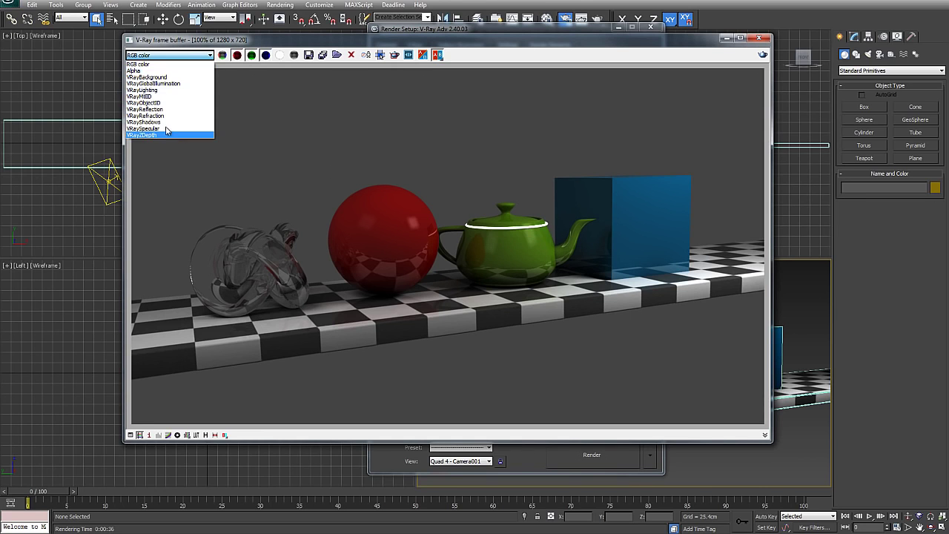
{"action": "left_click", "coordinate": [165, 72]}
{"action": "left_click", "coordinate": [182, 56]}
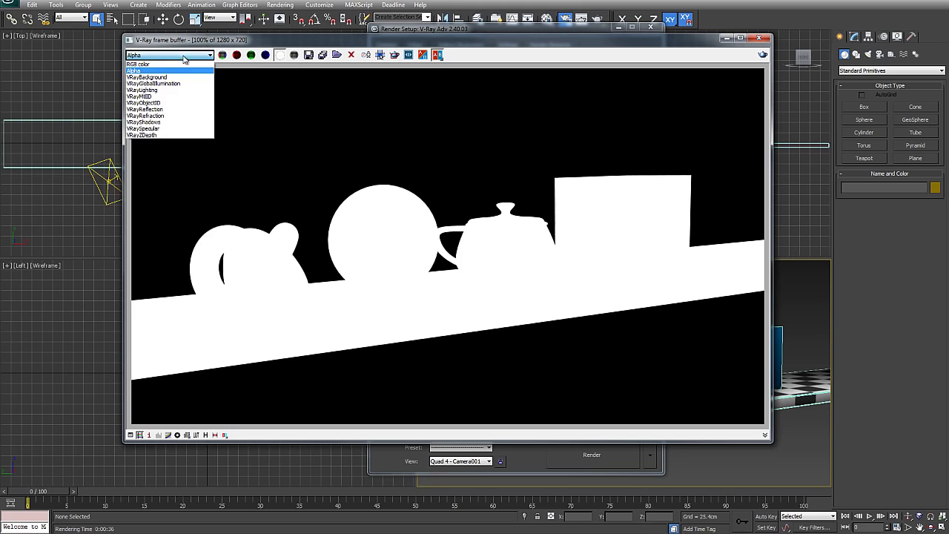
{"action": "left_click", "coordinate": [183, 77]}
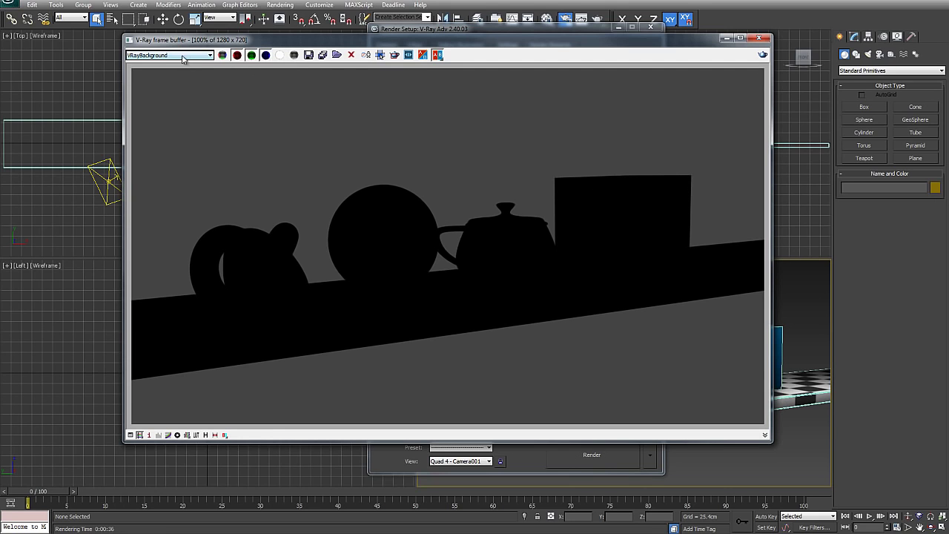
{"action": "left_click", "coordinate": [184, 55]}
{"action": "left_click", "coordinate": [180, 84]}
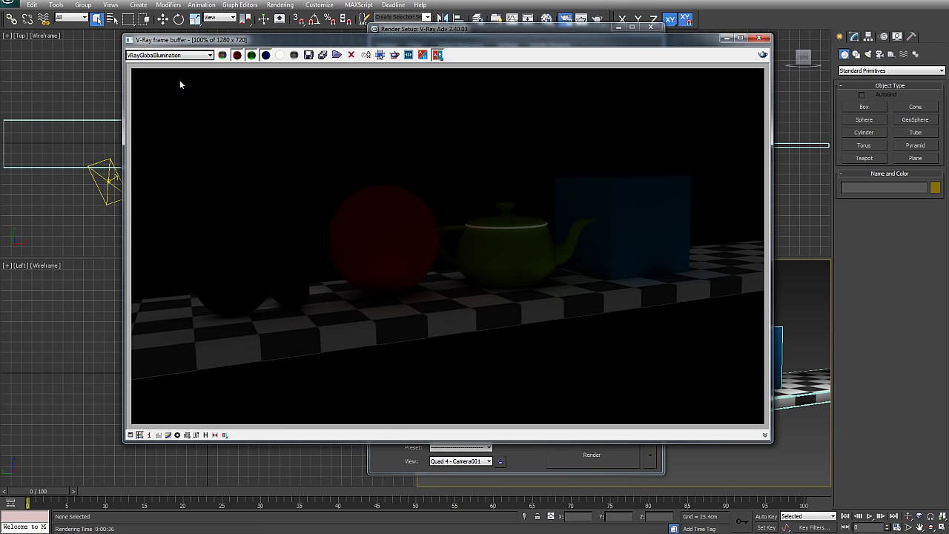
{"action": "left_click", "coordinate": [184, 55]}
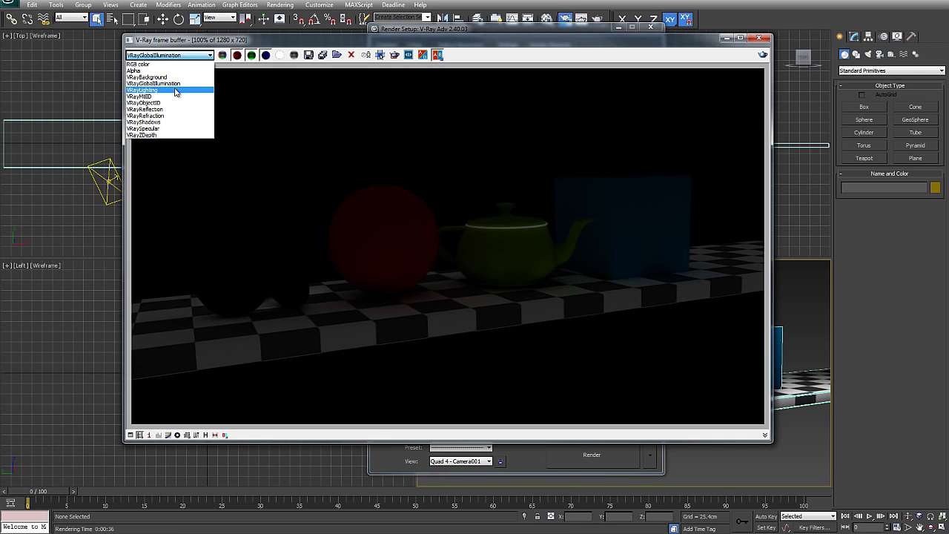
{"action": "left_click", "coordinate": [176, 89]}
{"action": "left_click", "coordinate": [184, 56]}
{"action": "left_click", "coordinate": [165, 96]}
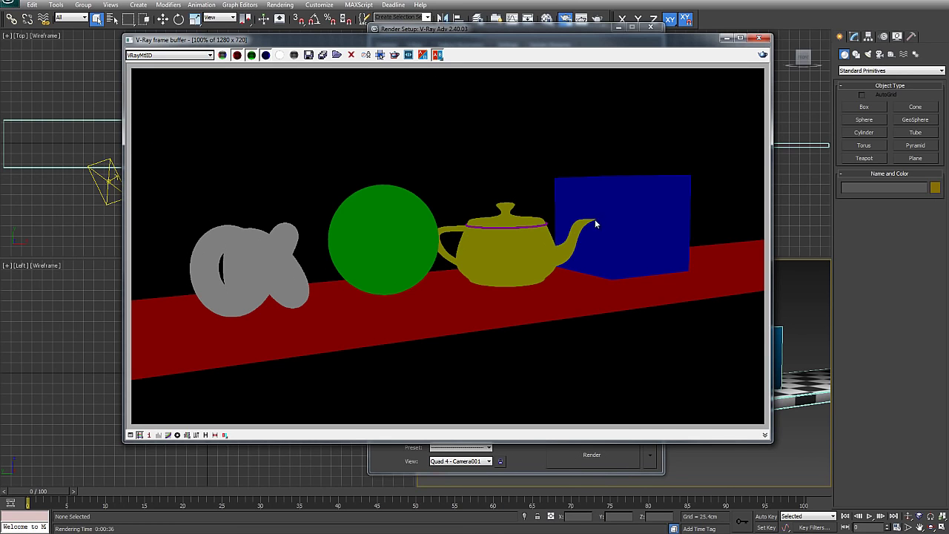
Sample the materials of the blue box and the green teapot into the first two Material Editor slots
{"action": "left_click_drag", "start_coordinate": [649, 43], "coordinate": [637, 48]}
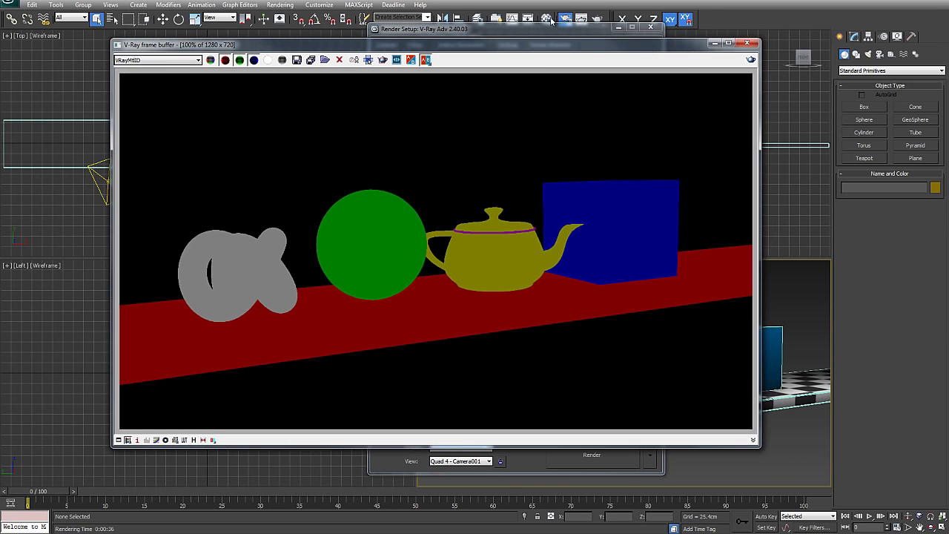
{"action": "left_click", "coordinate": [555, 19]}
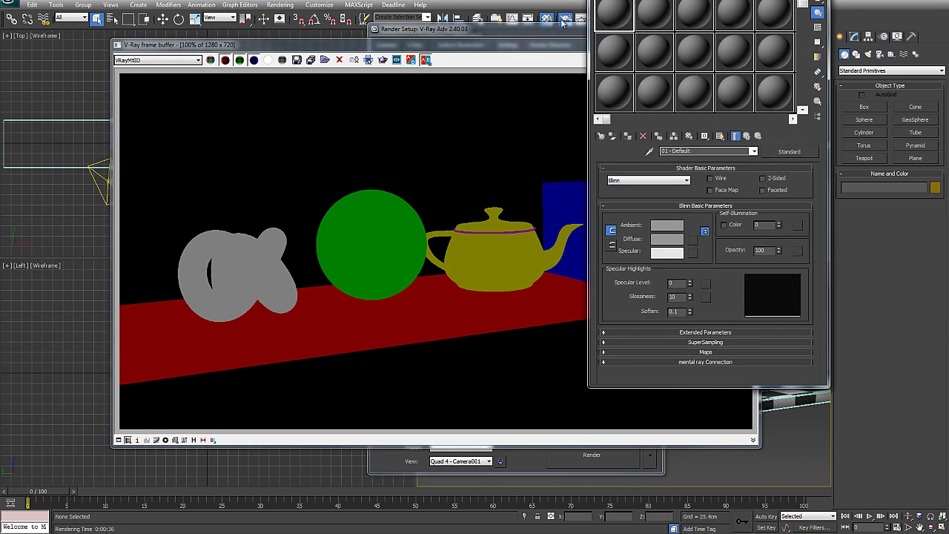
{"action": "left_click_drag", "start_coordinate": [718, 9], "coordinate": [404, 78]}
{"action": "left_click", "coordinate": [351, 255]}
{"action": "left_click", "coordinate": [767, 339]}
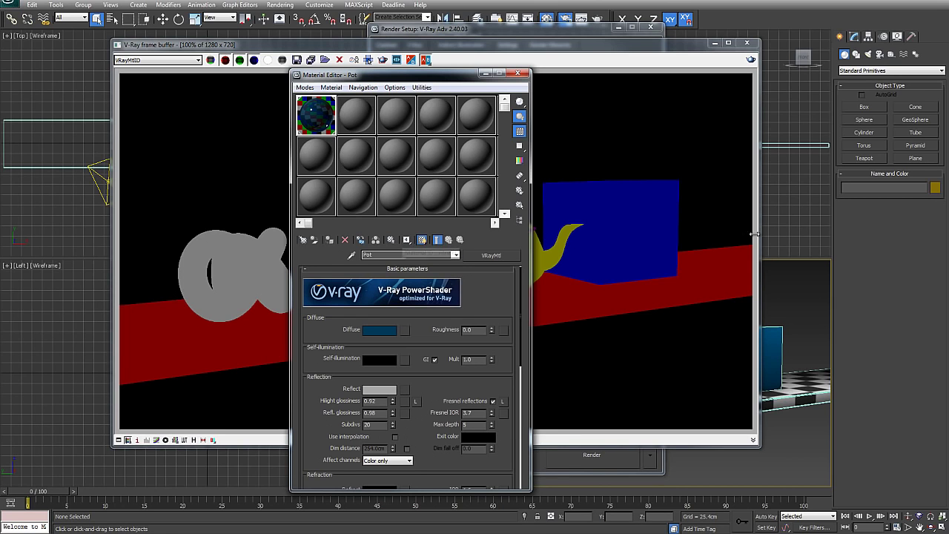
{"action": "left_click", "coordinate": [760, 263]}
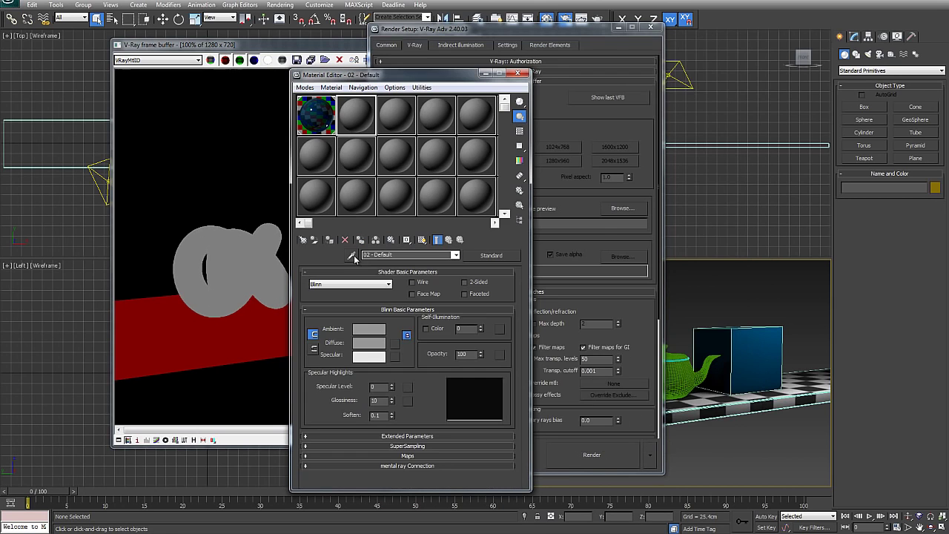
{"action": "left_click", "coordinate": [670, 373]}
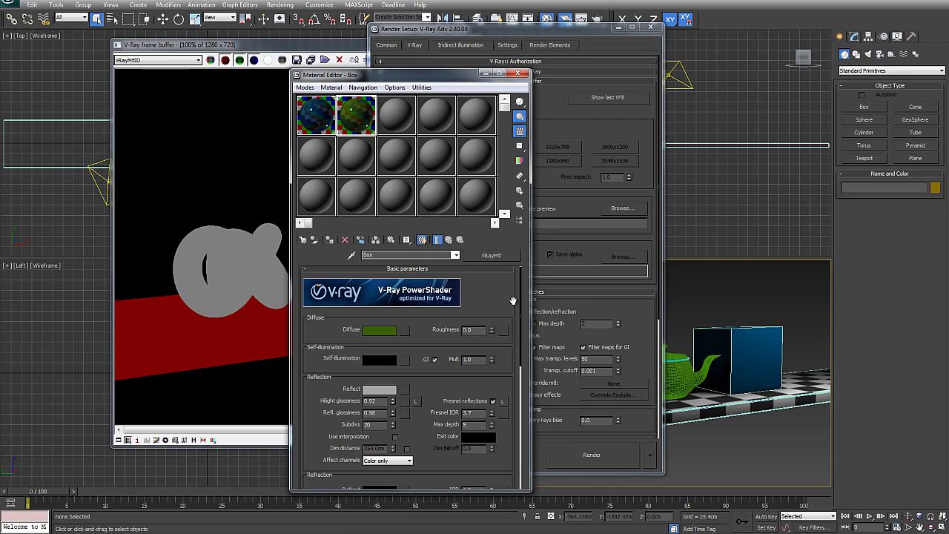
Return to the V-Ray frame buffer, widen it and view the VRayObjectID pass
{"action": "left_click", "coordinate": [281, 46]}
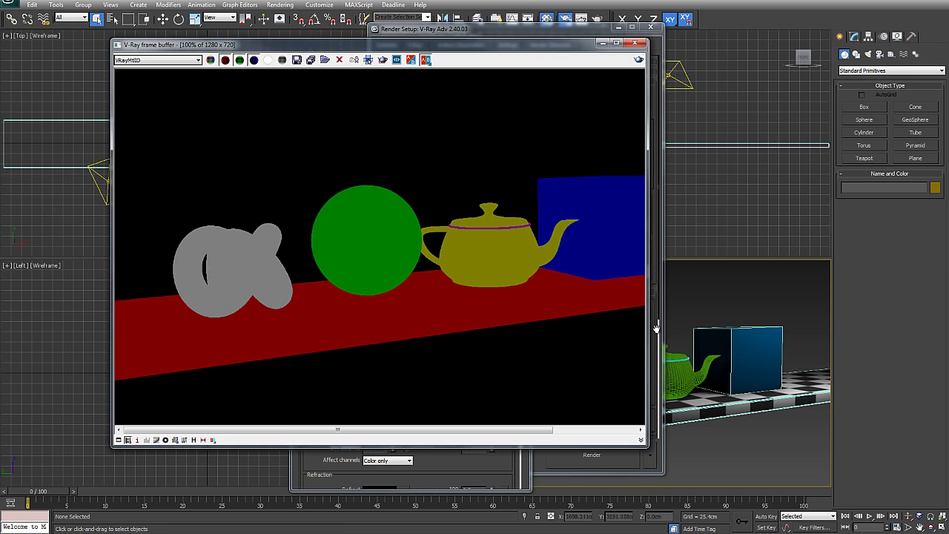
{"action": "left_click_drag", "start_coordinate": [732, 334], "coordinate": [860, 334]}
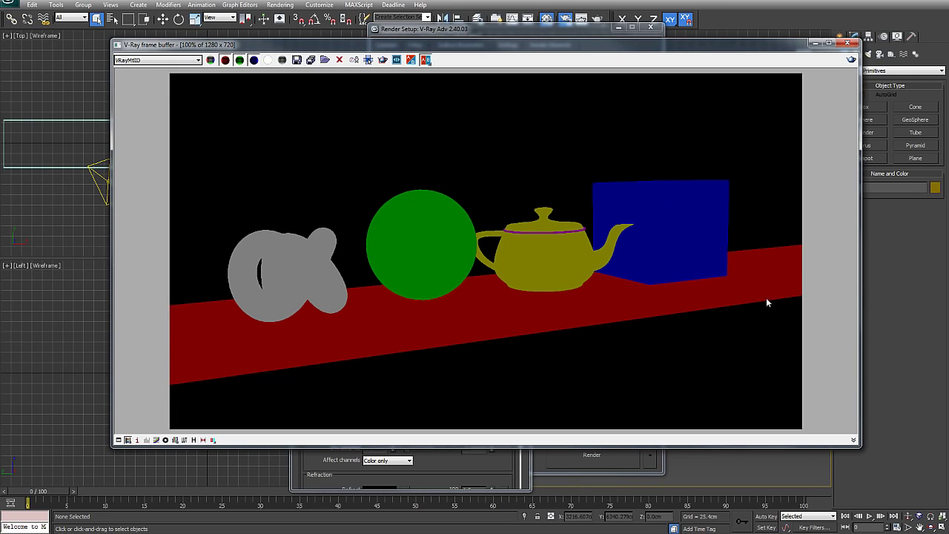
{"action": "left_click", "coordinate": [194, 60]}
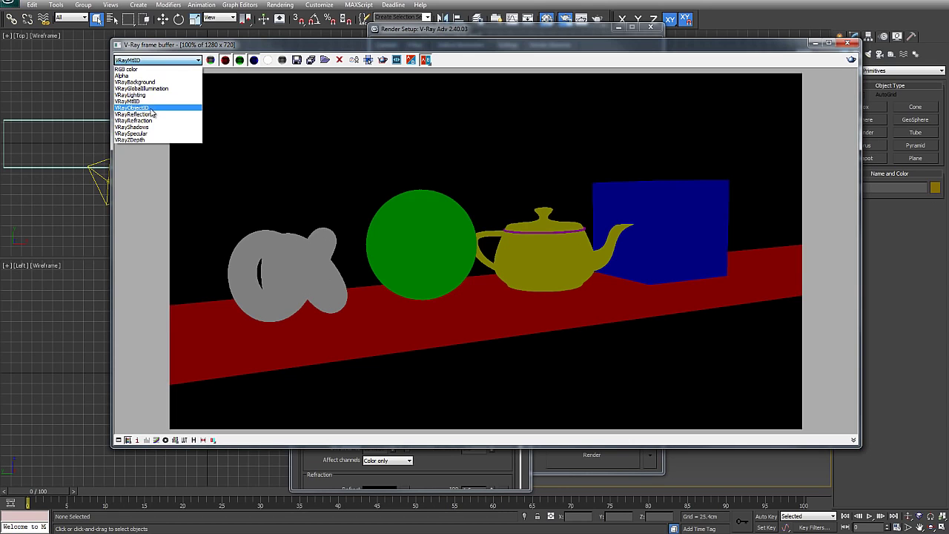
{"action": "left_click", "coordinate": [150, 108]}
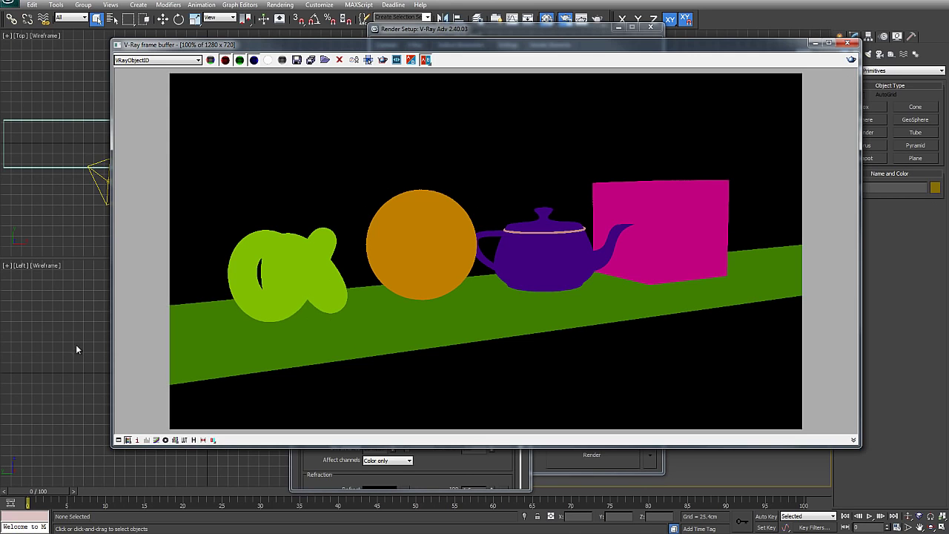
Inspect the G-Buffer object ID in the blue box's object properties, leaving the settings as they are
{"action": "left_click_drag", "start_coordinate": [786, 49], "coordinate": [539, 59]}
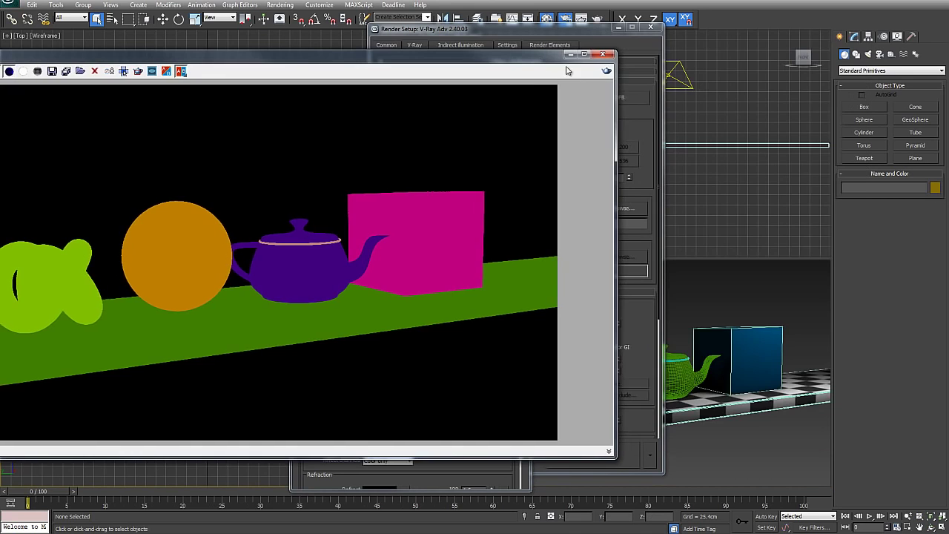
{"action": "left_click", "coordinate": [751, 350]}
{"action": "right_click", "coordinate": [748, 346]}
{"action": "mouse_move", "coordinate": [792, 435]}
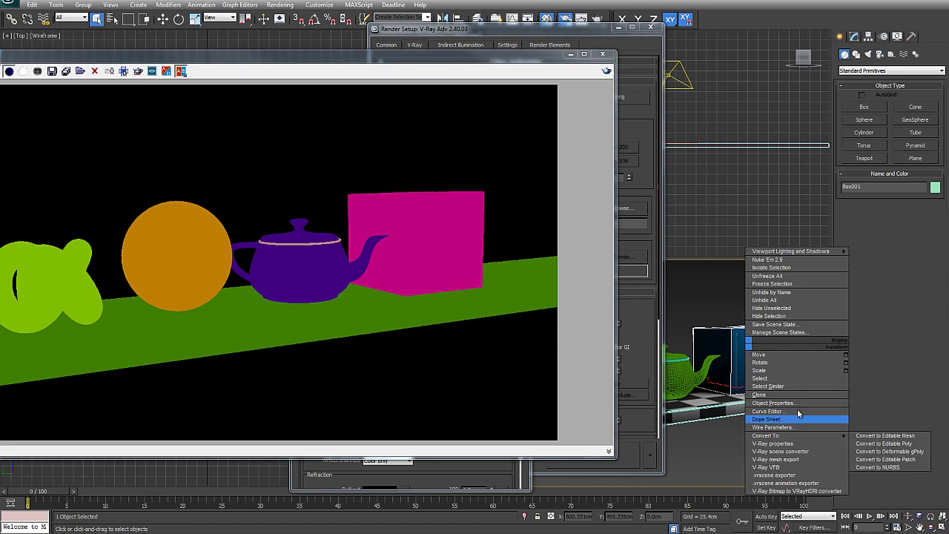
{"action": "left_click", "coordinate": [772, 403]}
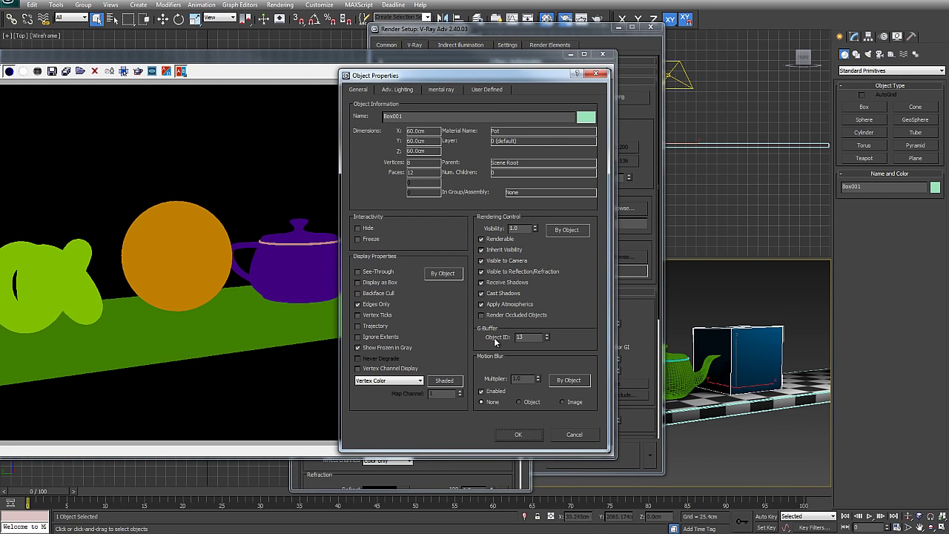
{"action": "left_click", "coordinate": [570, 433]}
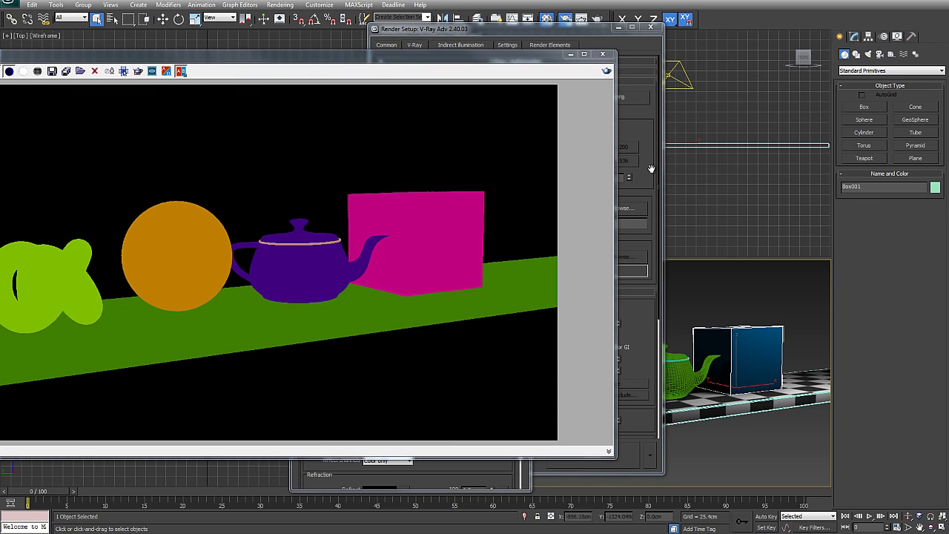
View the VRayReflection, VRayRefraction, VRayShadows and VRaySpecular passes in the V-Ray frame buffer in turn
{"action": "left_click_drag", "start_coordinate": [465, 58], "coordinate": [697, 58]}
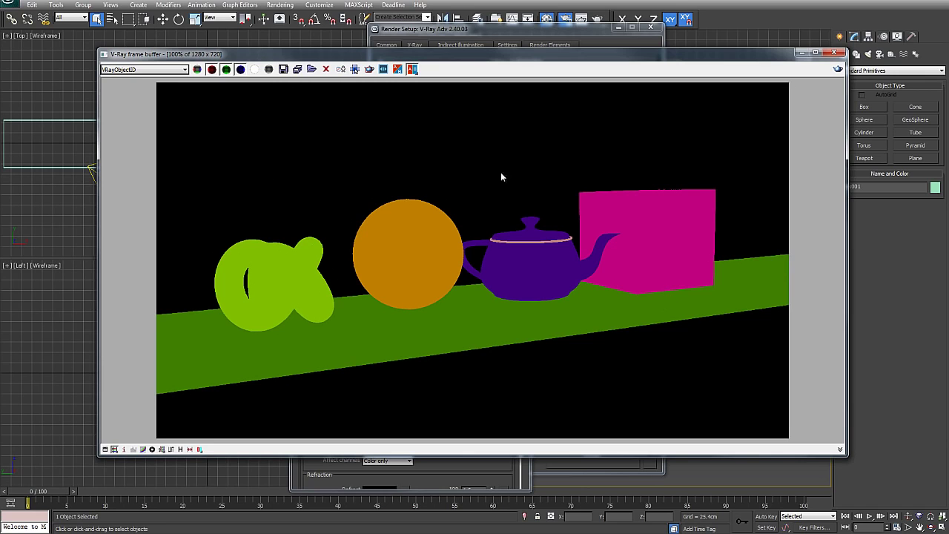
{"action": "left_click", "coordinate": [159, 71]}
{"action": "left_click", "coordinate": [137, 124]}
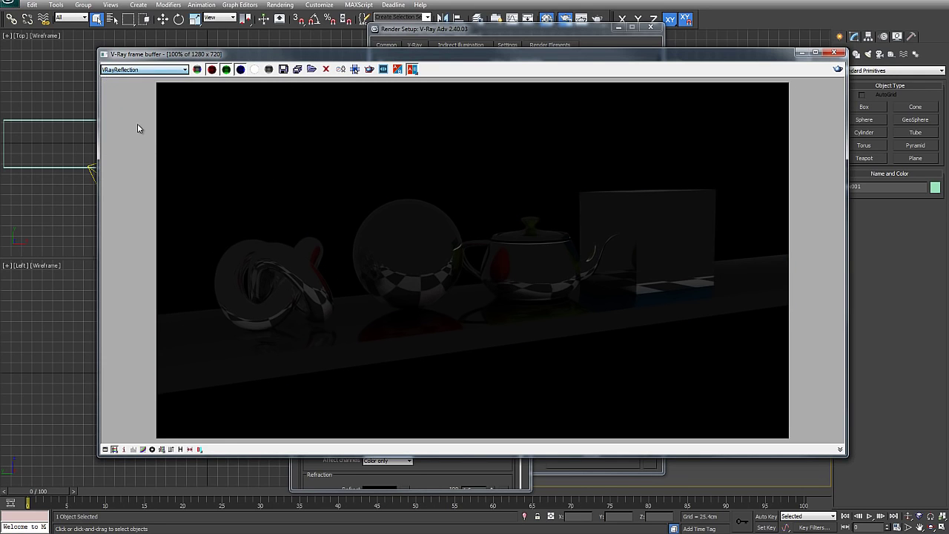
{"action": "left_click", "coordinate": [172, 70]}
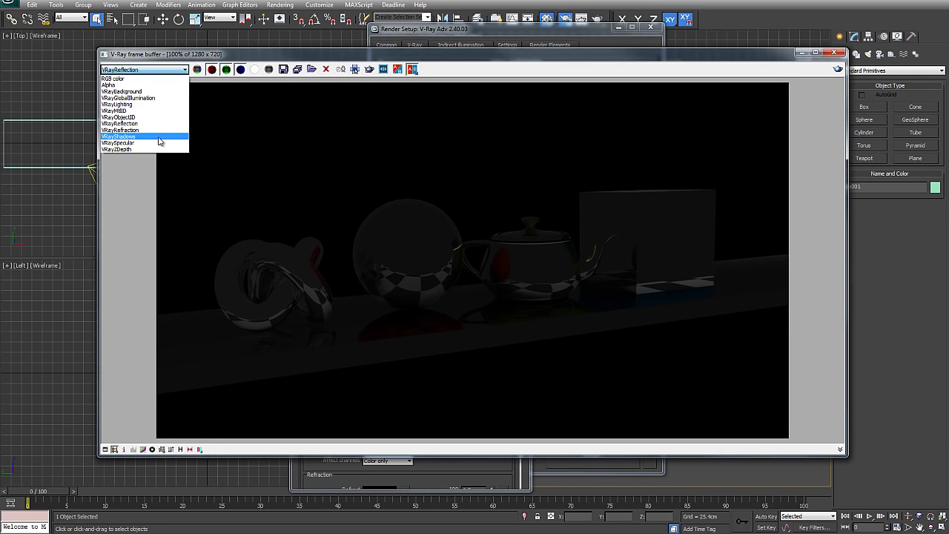
{"action": "left_click", "coordinate": [151, 134]}
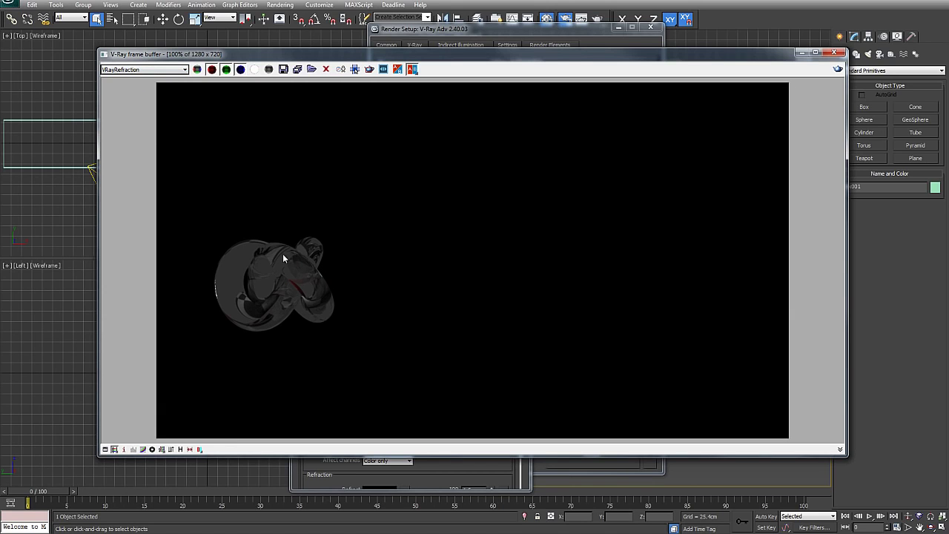
{"action": "left_click", "coordinate": [161, 70]}
{"action": "left_click", "coordinate": [143, 140]}
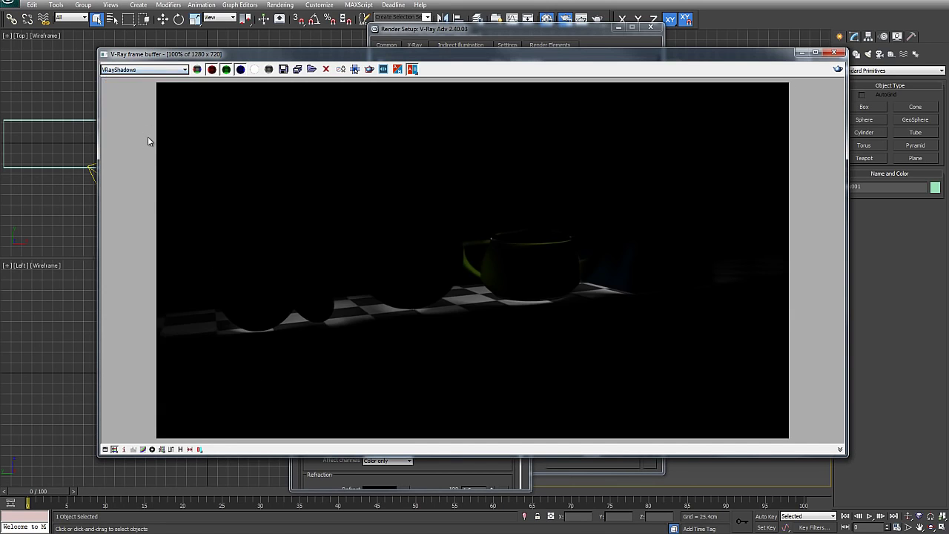
{"action": "left_click", "coordinate": [149, 70]}
{"action": "left_click", "coordinate": [139, 143]}
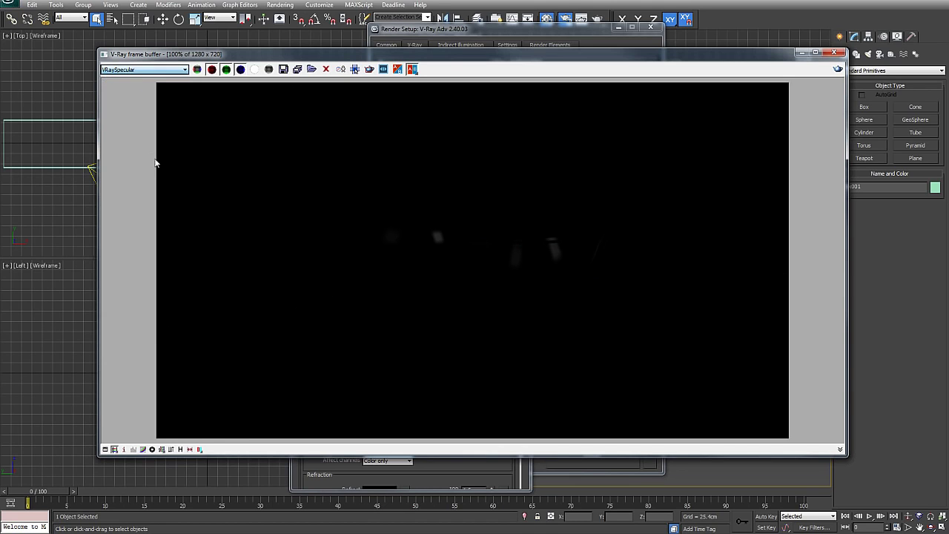
View the VRayZDepth pass and close the V-Ray frame buffer and the Material Editor
{"action": "left_click", "coordinate": [168, 71]}
{"action": "left_click", "coordinate": [141, 149]}
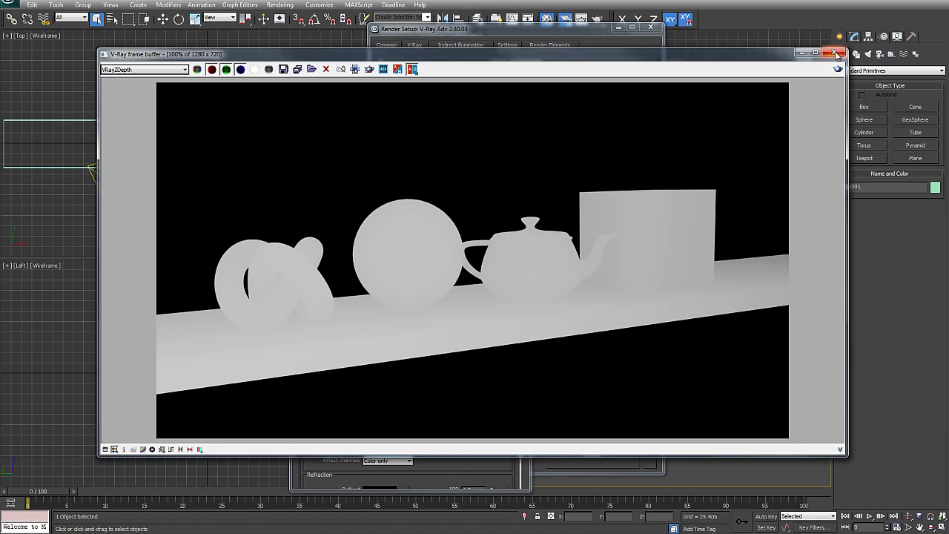
{"action": "left_click", "coordinate": [834, 54]}
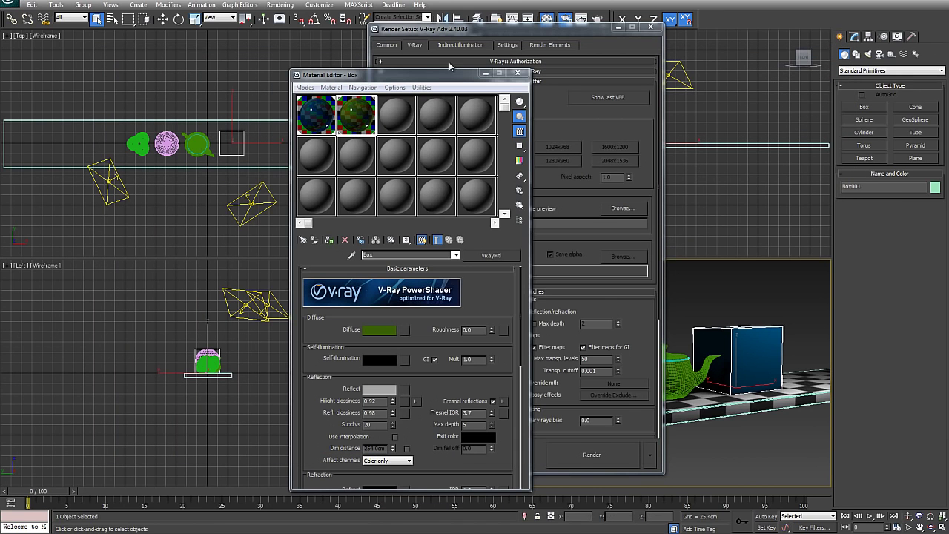
{"action": "left_click", "coordinate": [510, 73]}
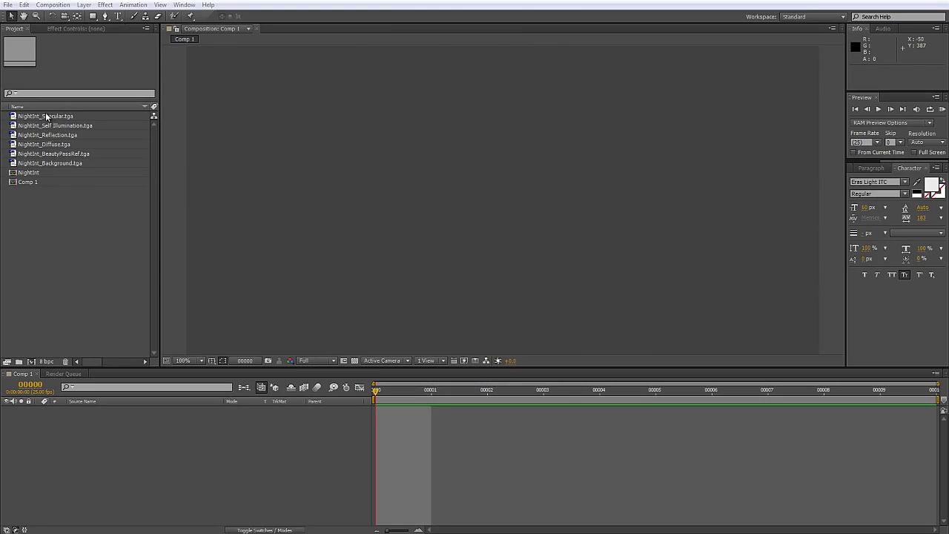
Switch to After Effects and view the NightInt_BeautyPassRef.tga footage as the reference image
{"action": "left_click", "coordinate": [49, 116]}
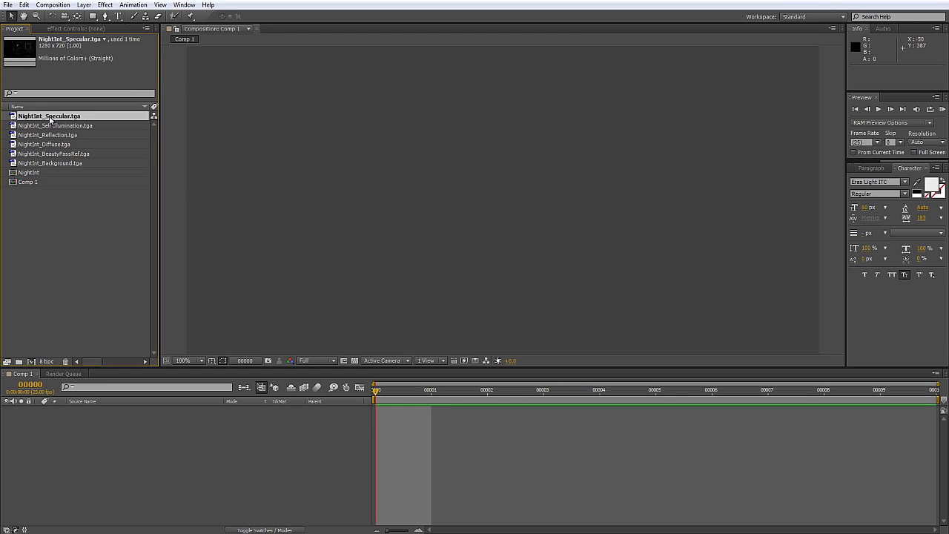
{"action": "double_click", "coordinate": [66, 154]}
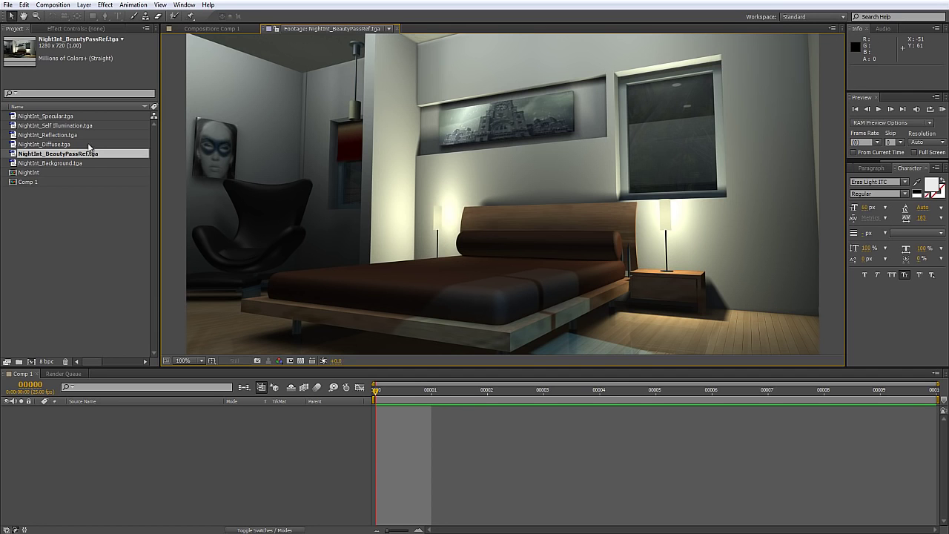
{"action": "left_click", "coordinate": [75, 155]}
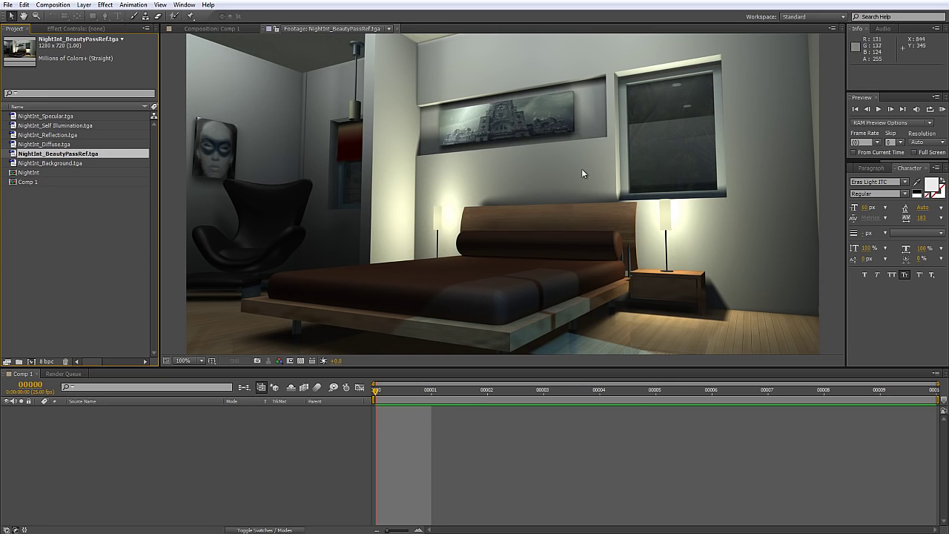
{"action": "left_click", "coordinate": [72, 189]}
{"action": "left_click", "coordinate": [62, 156]}
{"action": "left_click", "coordinate": [63, 118]}
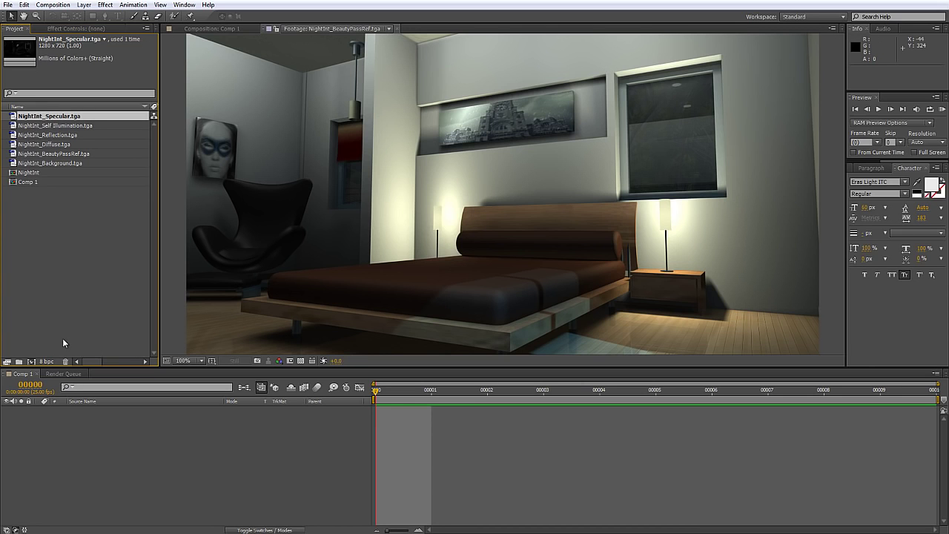
Preview the NightInt Specular, Self Illumination, Reflection, Diffuse and Background passes one by one, and close the footage viewer
{"action": "double_click", "coordinate": [65, 117]}
{"action": "double_click", "coordinate": [71, 126]}
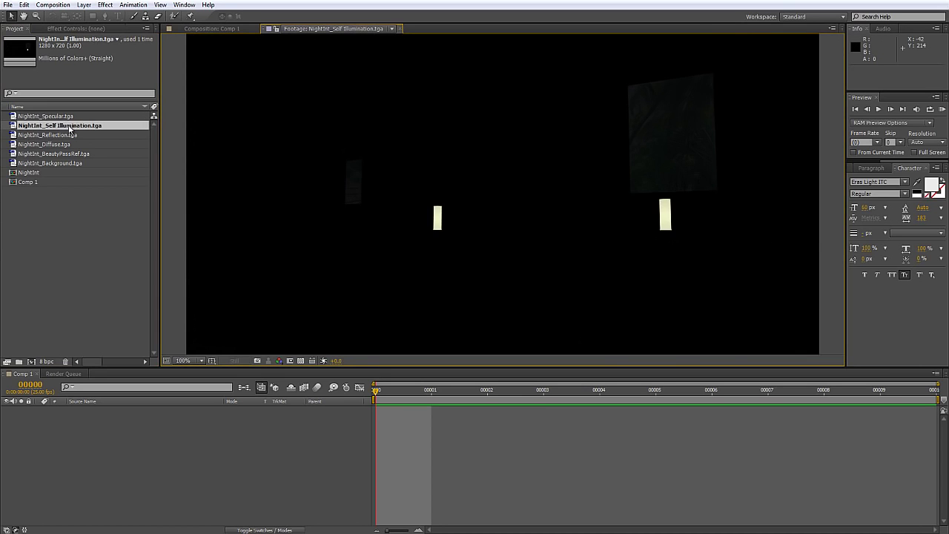
{"action": "double_click", "coordinate": [66, 134]}
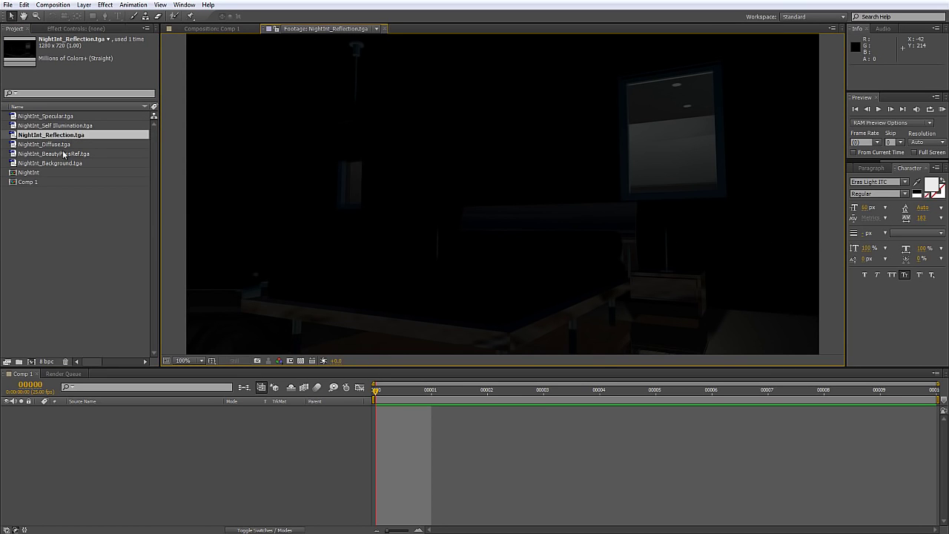
{"action": "double_click", "coordinate": [64, 144]}
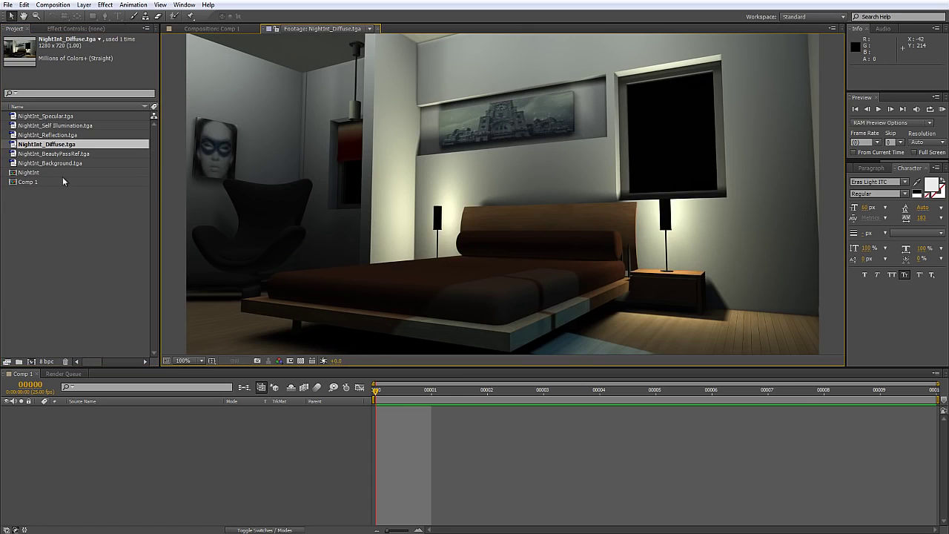
{"action": "double_click", "coordinate": [61, 162]}
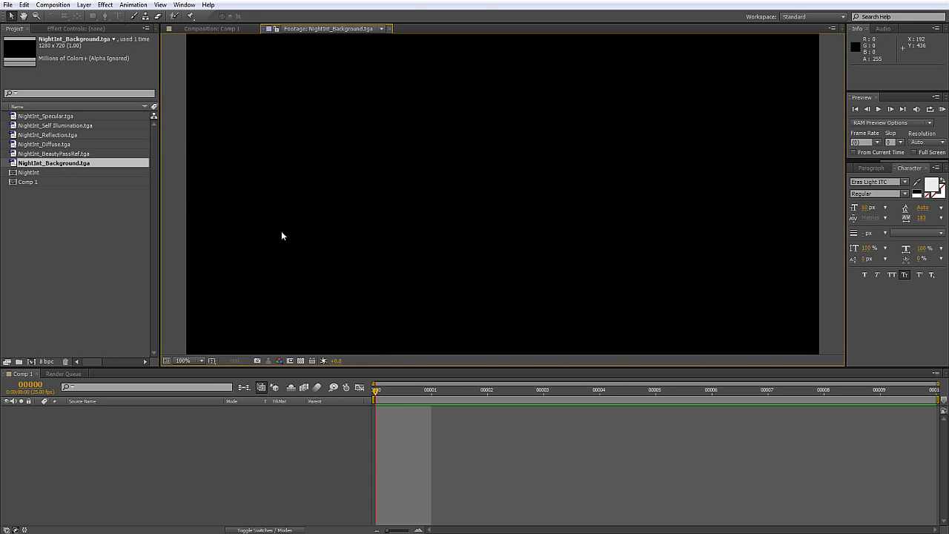
{"action": "double_click", "coordinate": [62, 145]}
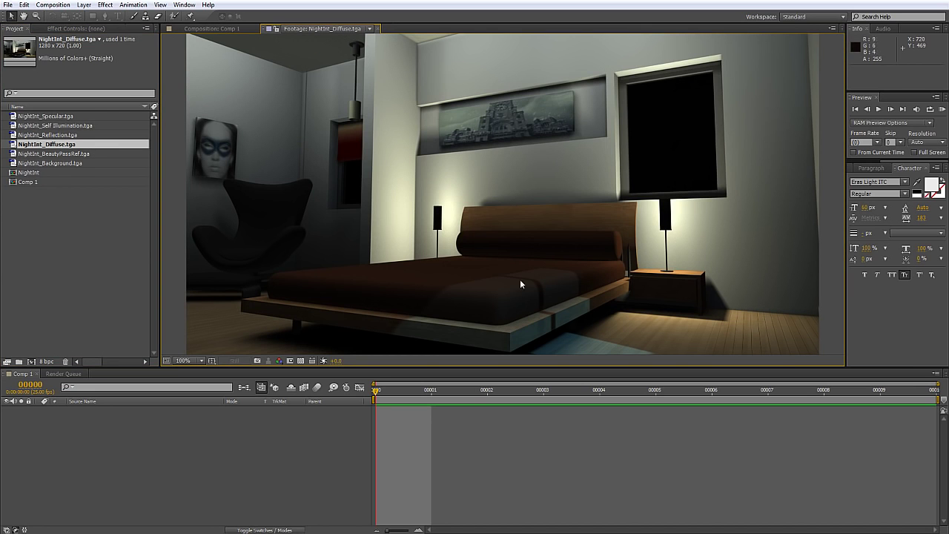
{"action": "left_click", "coordinate": [104, 236]}
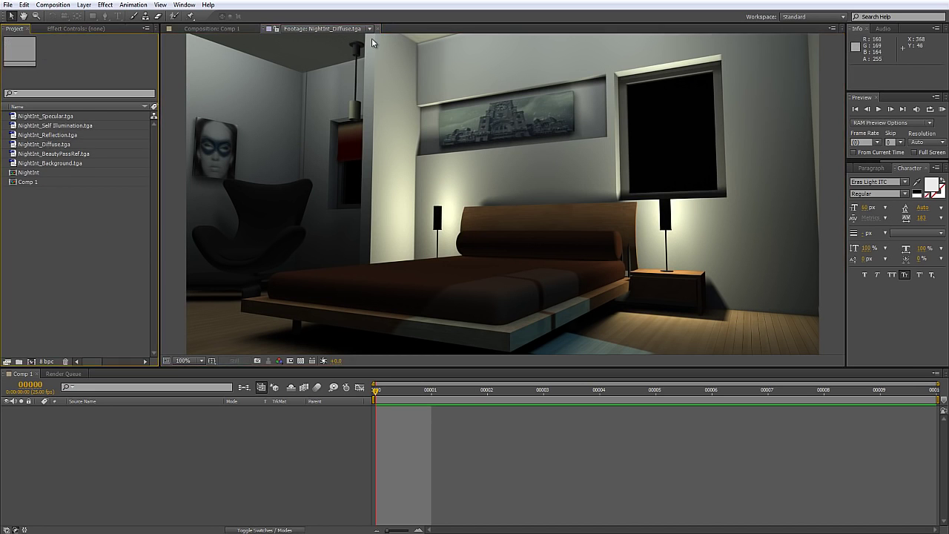
{"action": "left_click", "coordinate": [375, 28]}
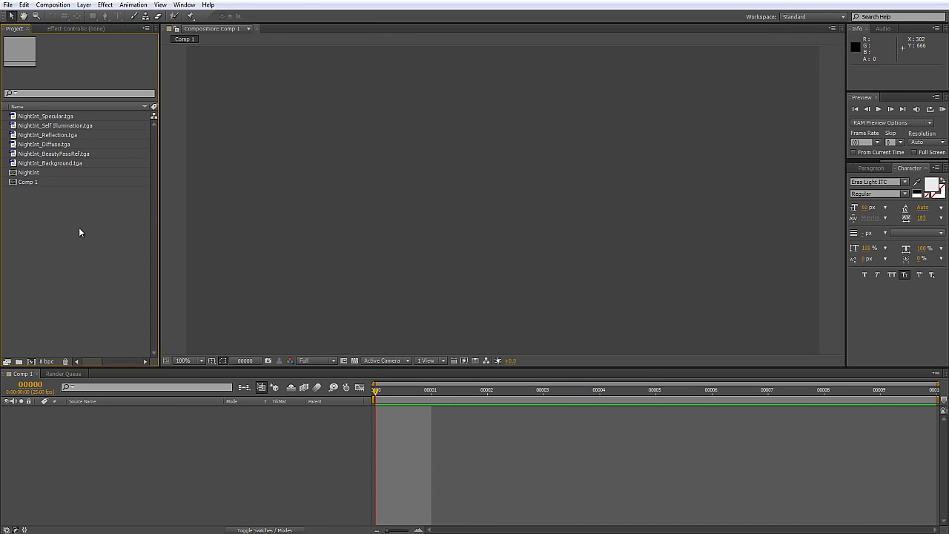
Place NightInt_Background.tga in Comp 1 and layer NightInt_Diffuse.tga above it with the Add blending mode
{"action": "left_click", "coordinate": [64, 163]}
{"action": "left_click_drag", "start_coordinate": [67, 165], "coordinate": [149, 487]}
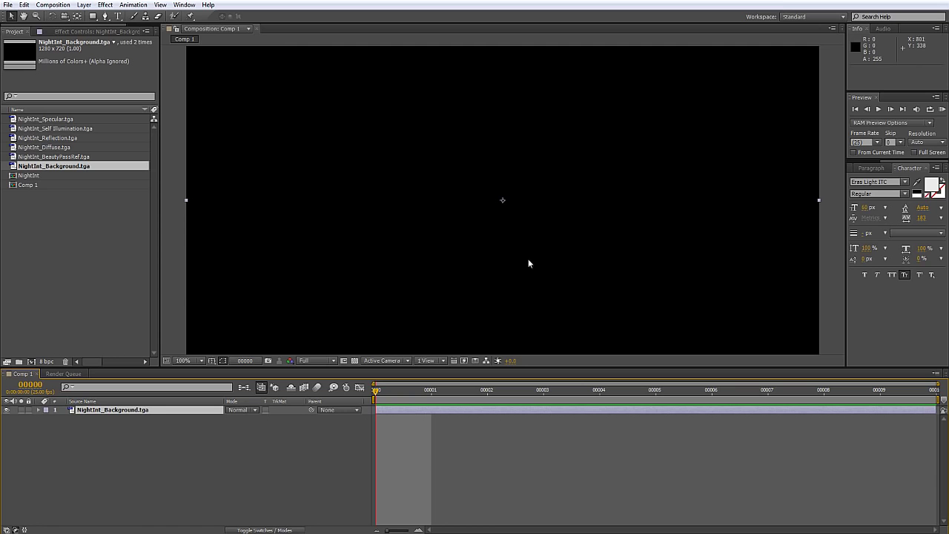
{"action": "left_click", "coordinate": [59, 147]}
{"action": "left_click_drag", "start_coordinate": [59, 147], "coordinate": [106, 408]}
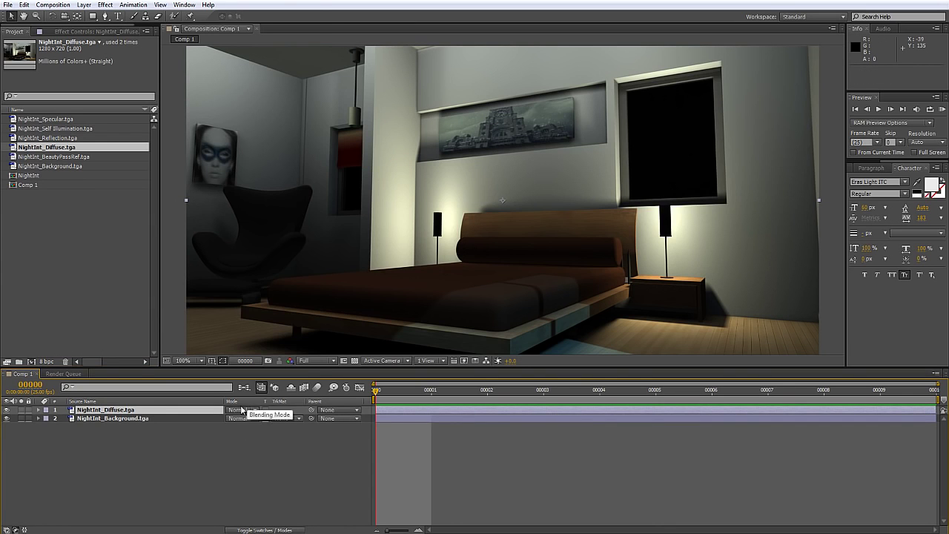
{"action": "left_click", "coordinate": [240, 409]}
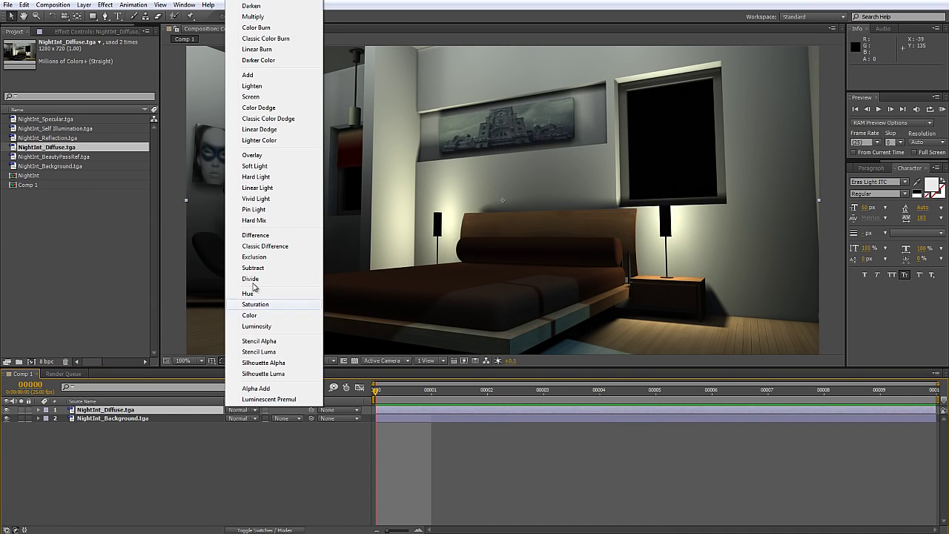
{"action": "left_click", "coordinate": [259, 75]}
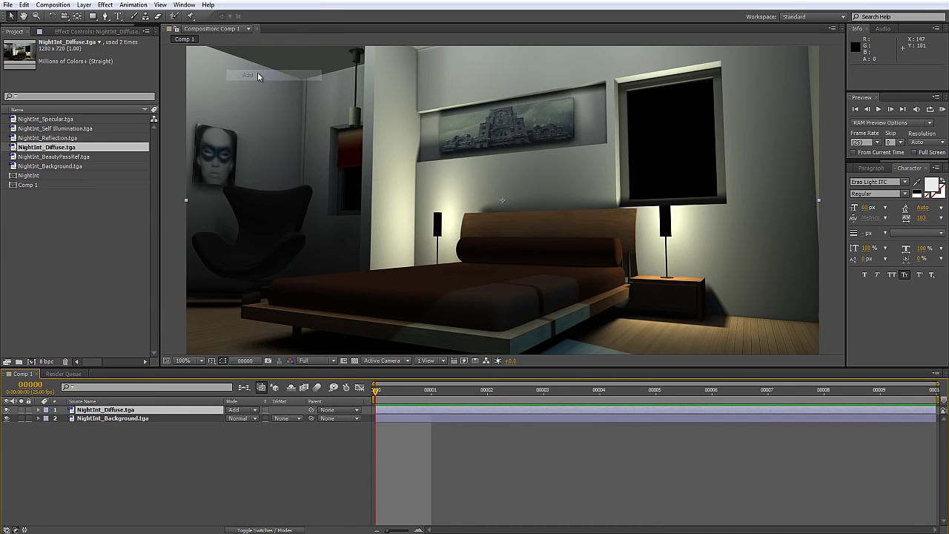
Place NightInt_Reflection.tga above the diffuse layer and set its blending mode to Add
{"action": "left_click", "coordinate": [62, 138]}
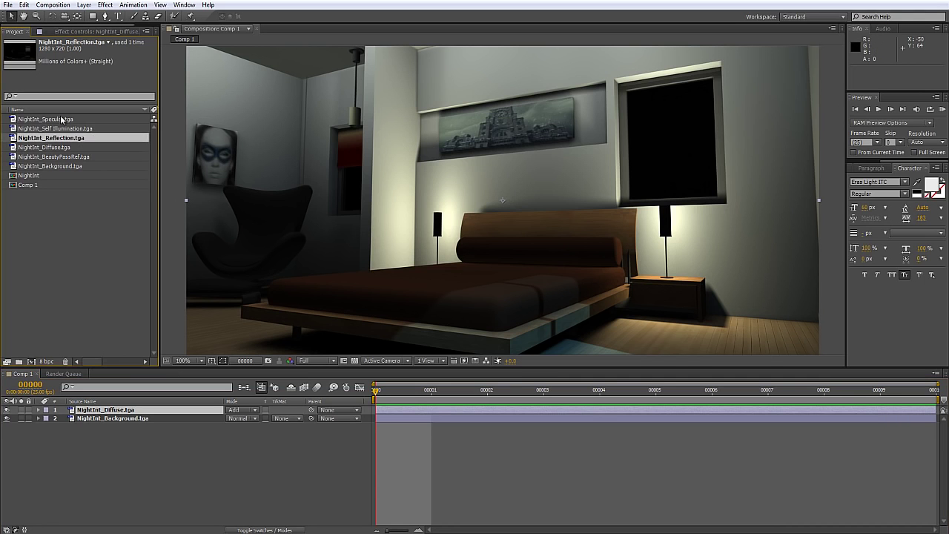
{"action": "left_click", "coordinate": [63, 120]}
{"action": "left_click", "coordinate": [61, 138]}
{"action": "left_click_drag", "start_coordinate": [63, 138], "coordinate": [134, 412]}
{"action": "left_click", "coordinate": [243, 409]}
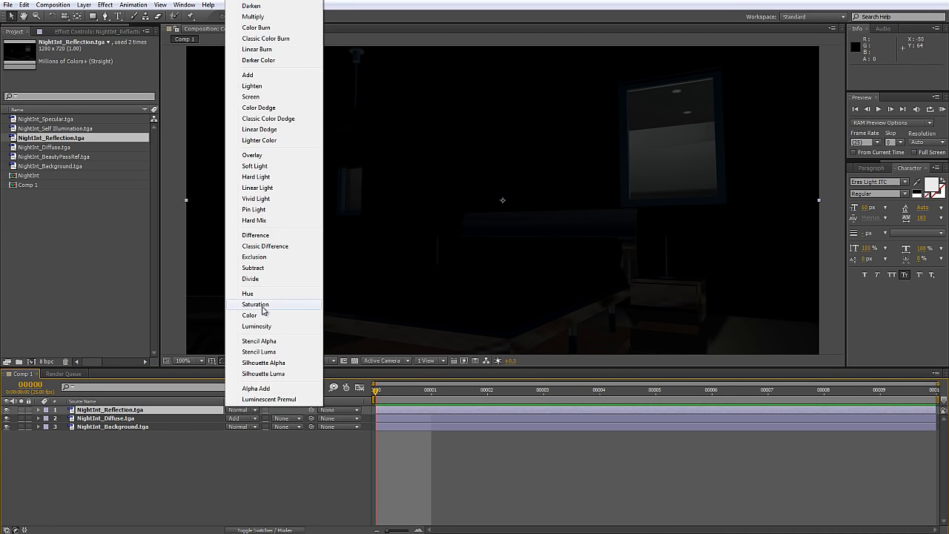
{"action": "left_click", "coordinate": [248, 75]}
Stack NightInt_Self Illumination.tga and NightInt_Specular.tga on top of the reflection layer, both with the Add blending mode
{"action": "left_click_drag", "start_coordinate": [66, 129], "coordinate": [134, 412]}
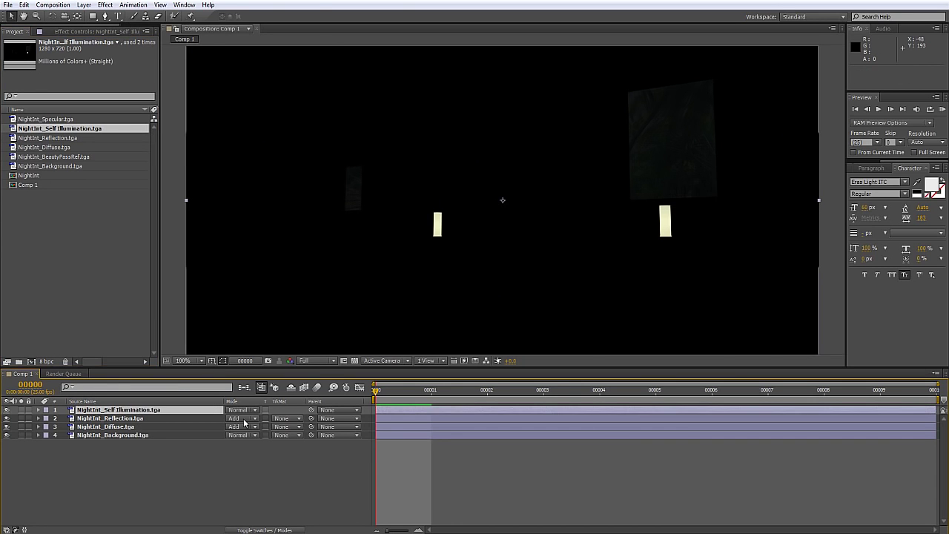
{"action": "left_click", "coordinate": [247, 410]}
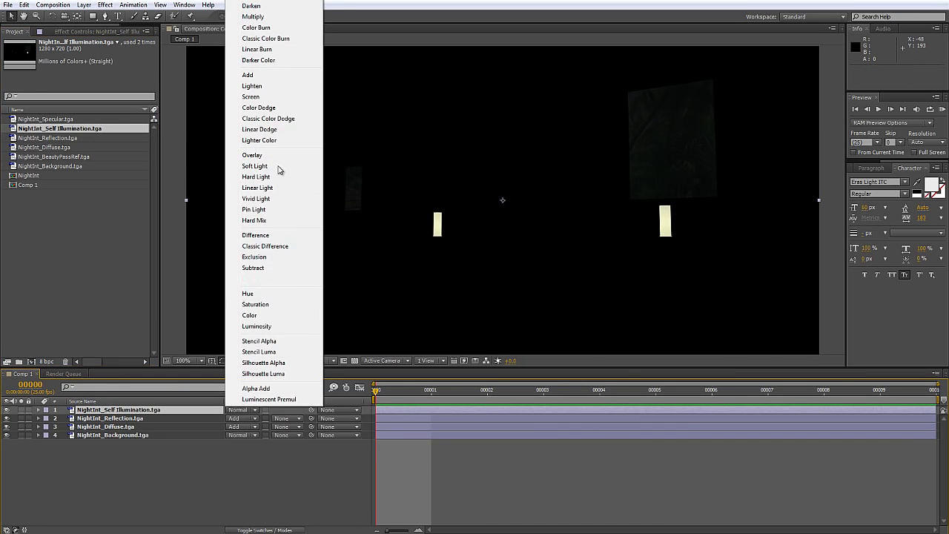
{"action": "left_click", "coordinate": [280, 75]}
{"action": "left_click_drag", "start_coordinate": [59, 120], "coordinate": [106, 410]}
{"action": "left_click", "coordinate": [239, 410]}
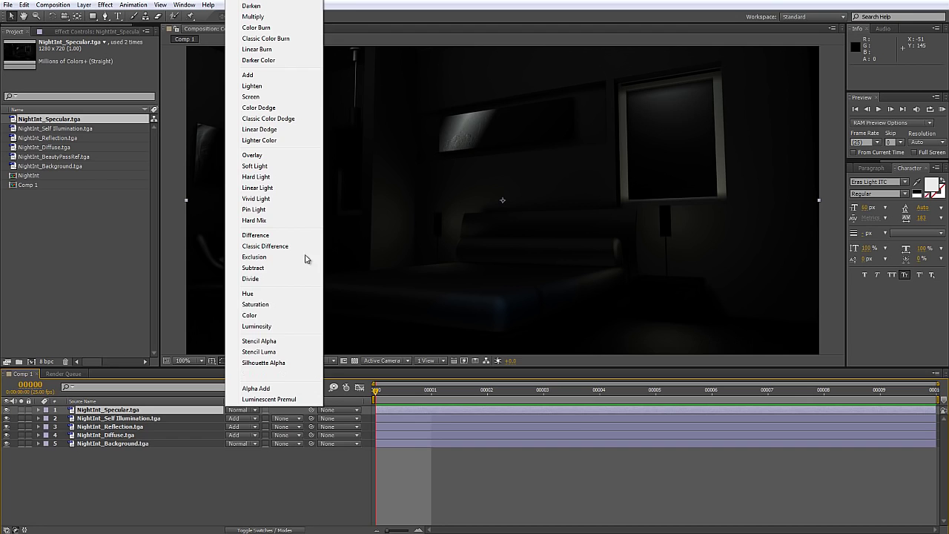
{"action": "left_click", "coordinate": [259, 75]}
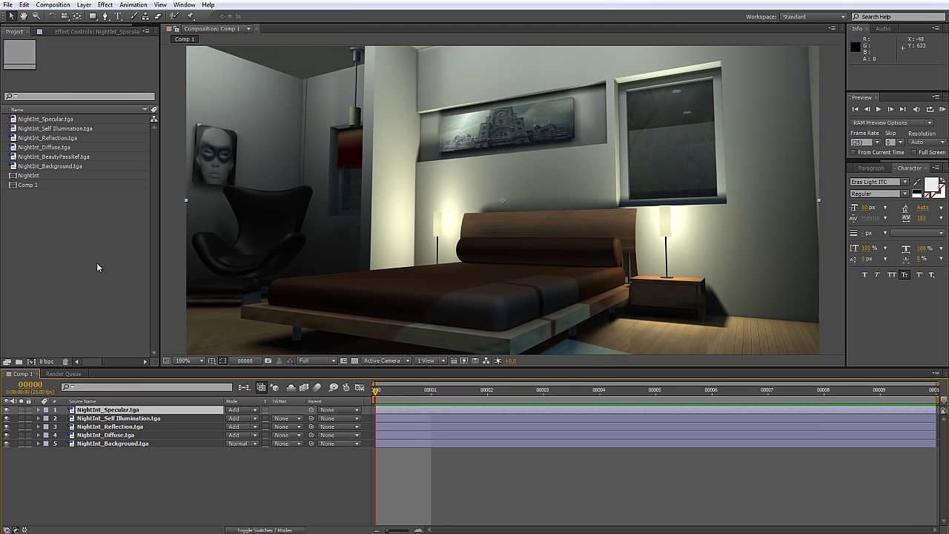
Open NightInt_BeautyPassRef.tga in a viewer beside Comp 1 and line up both images at 50% for comparison
{"action": "left_click", "coordinate": [60, 138]}
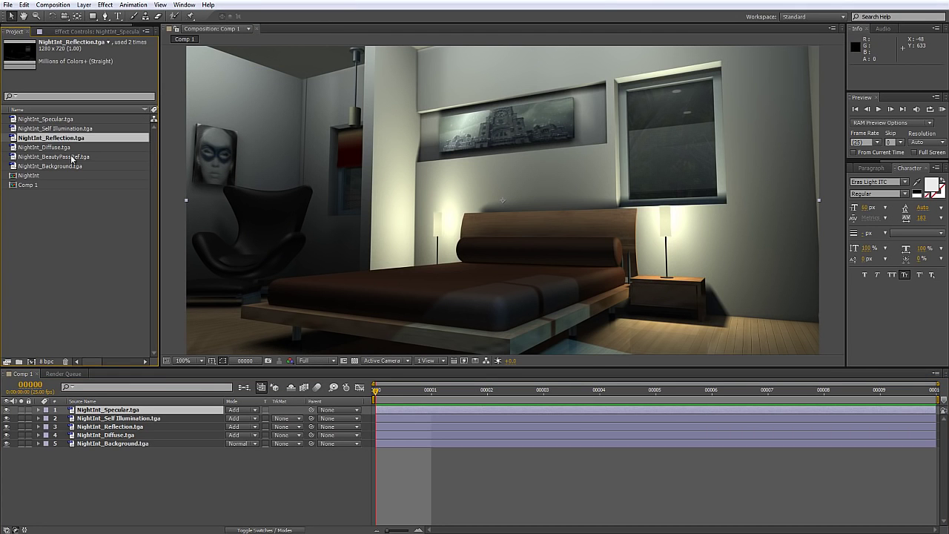
{"action": "double_click", "coordinate": [66, 157]}
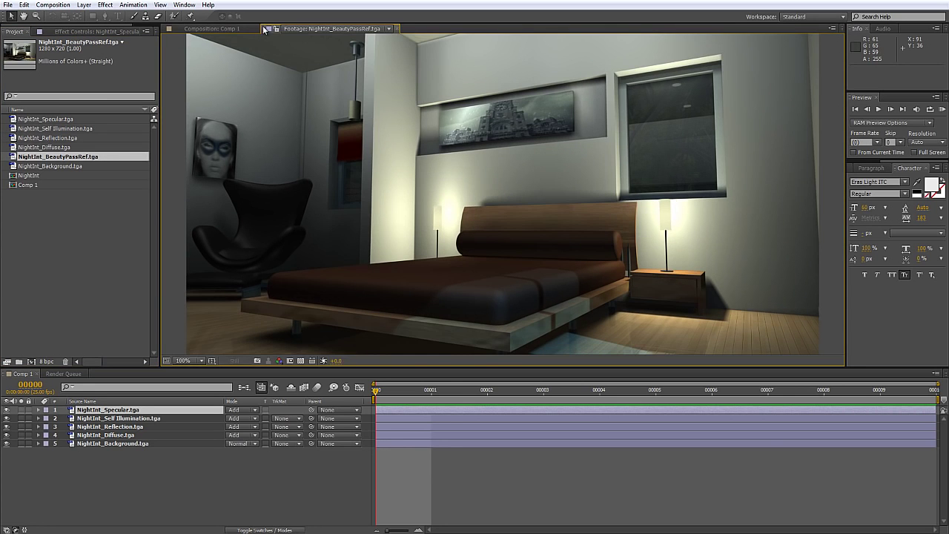
{"action": "left_click_drag", "start_coordinate": [270, 29], "coordinate": [598, 264]}
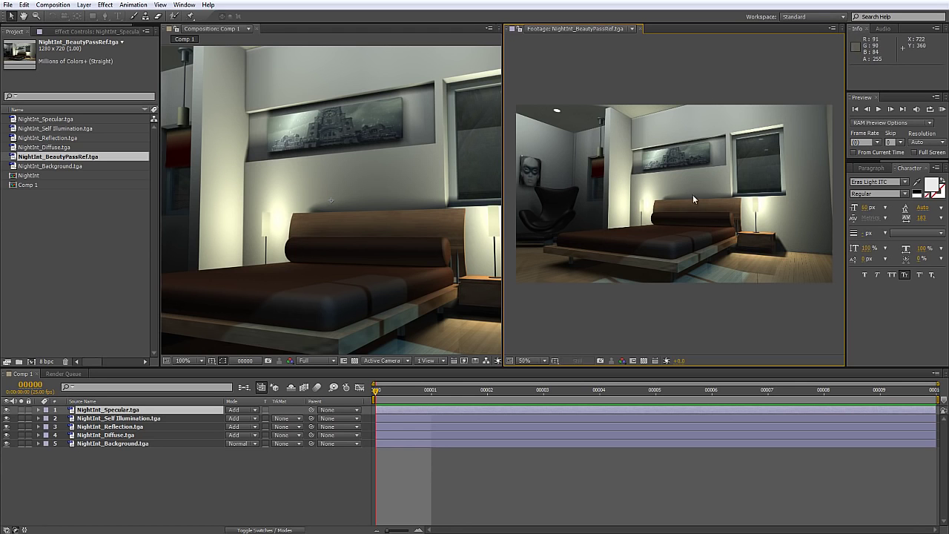
{"action": "scroll", "coordinate": [370, 200], "scroll_direction": "down", "scroll_amount": 2}
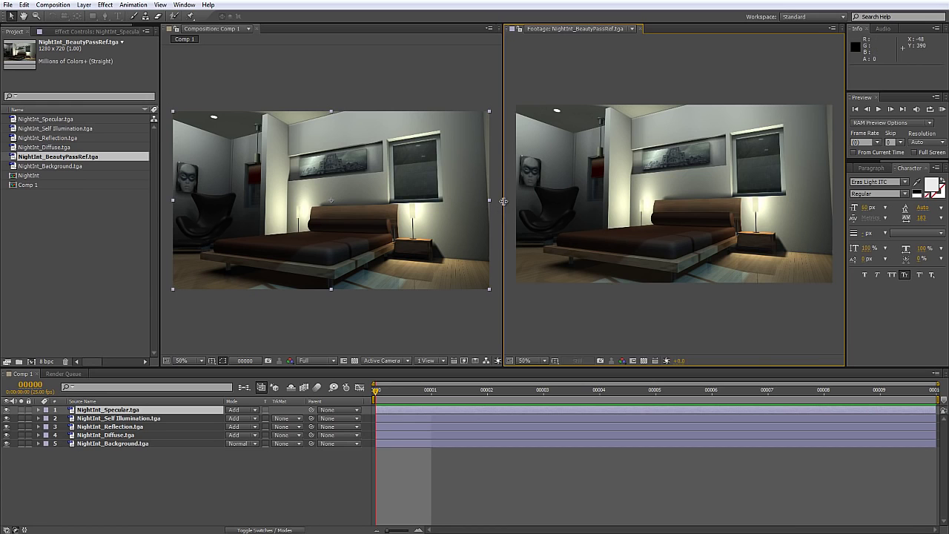
{"action": "left_click_drag", "start_coordinate": [501, 207], "coordinate": [514, 202]}
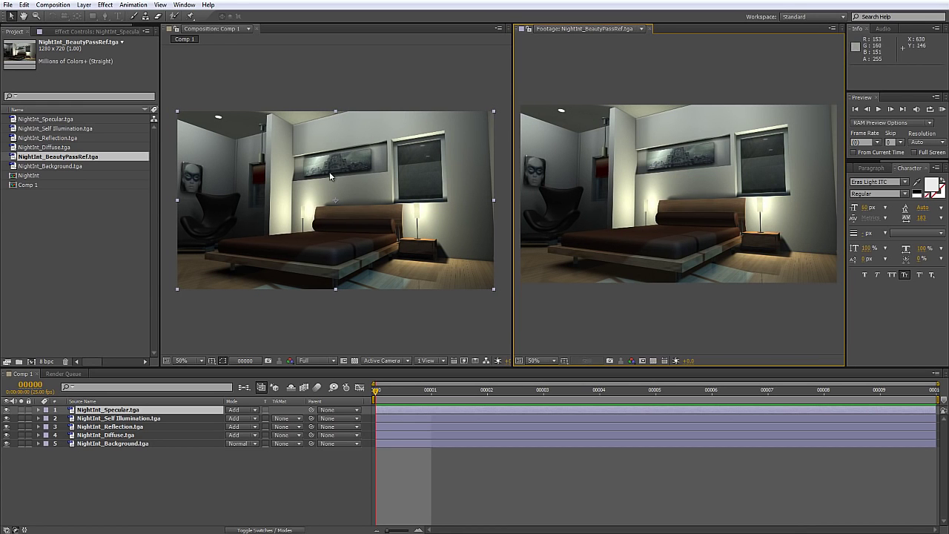
{"action": "left_click_drag", "start_coordinate": [399, 182], "coordinate": [405, 175]}
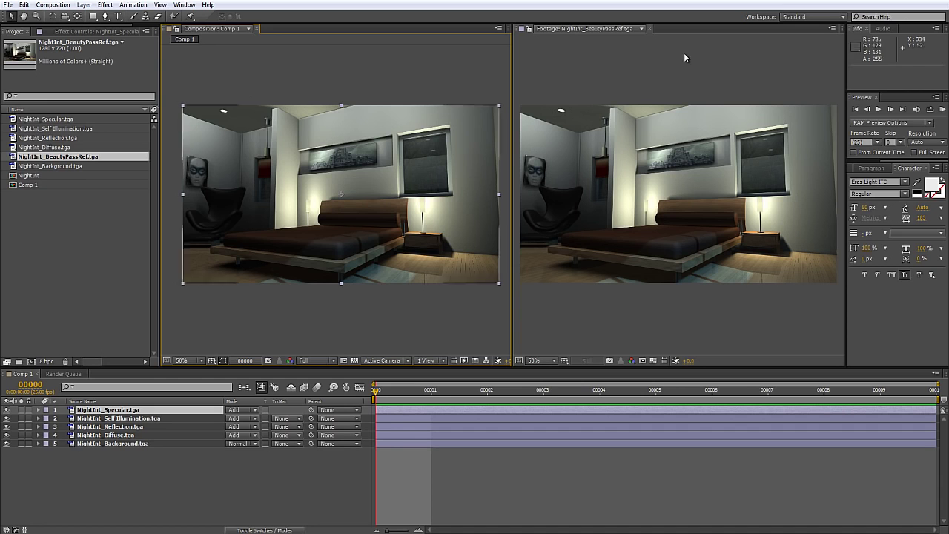
Apply the Glow effect to the NightInt_Self Illumination.tga layer and inspect it up close at the bedside lamp
{"action": "key", "text": "period"}
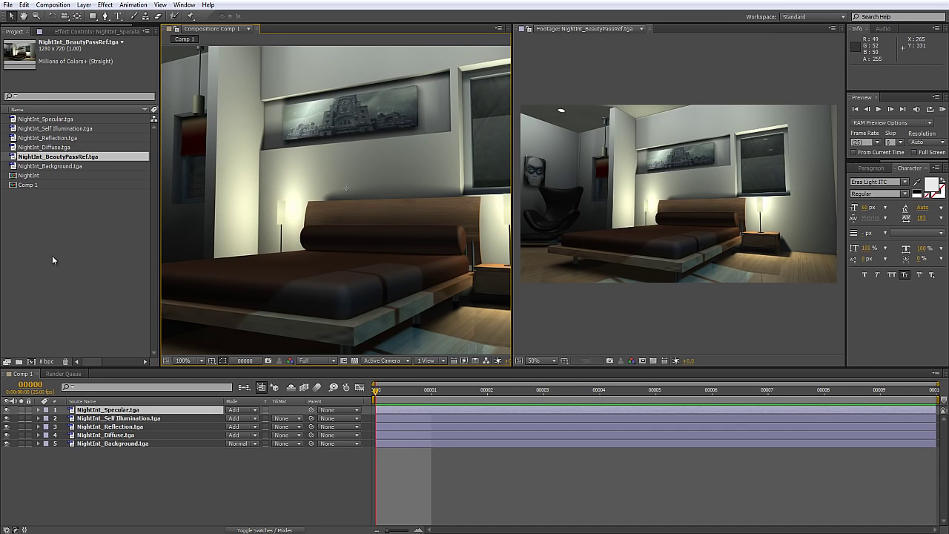
{"action": "left_click", "coordinate": [153, 466]}
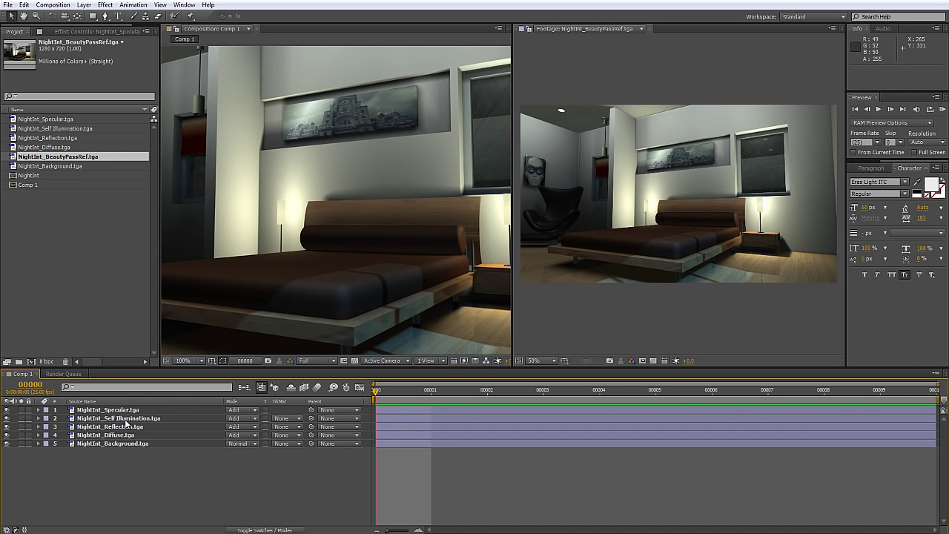
{"action": "left_click", "coordinate": [126, 420]}
{"action": "left_click", "coordinate": [76, 32]}
{"action": "right_click", "coordinate": [71, 137]}
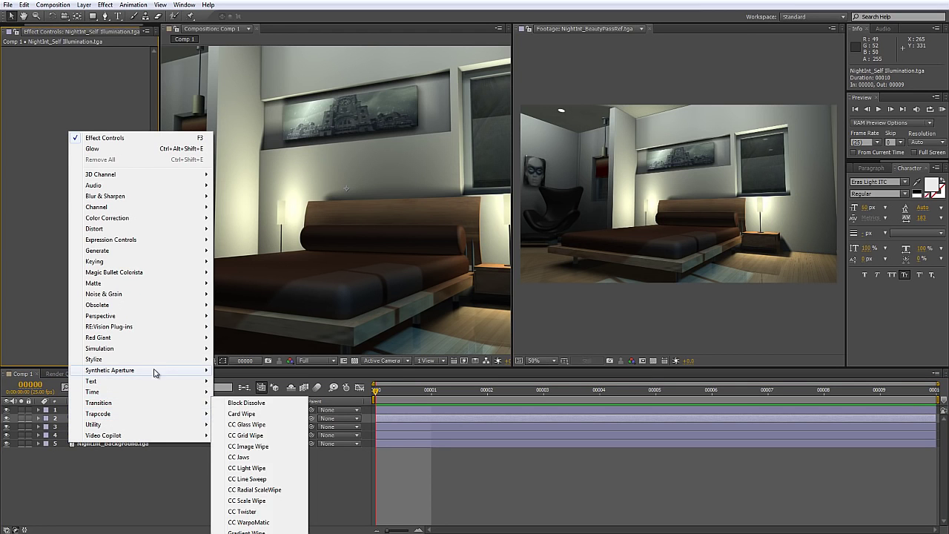
{"action": "mouse_move", "coordinate": [152, 360]}
{"action": "left_click", "coordinate": [252, 273]}
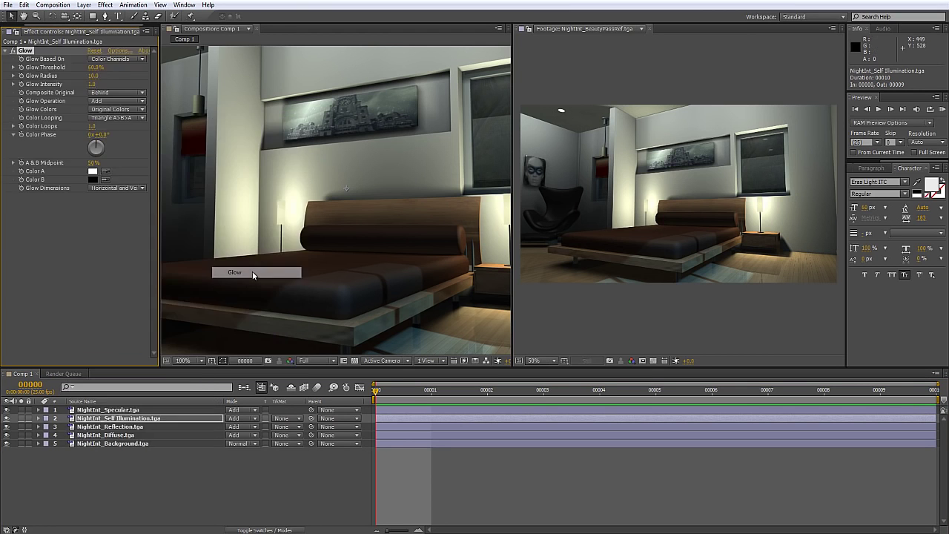
{"action": "scroll", "coordinate": [299, 250], "scroll_direction": "up", "scroll_amount": 1}
{"action": "scroll", "coordinate": [401, 228], "scroll_direction": "up", "scroll_amount": 1}
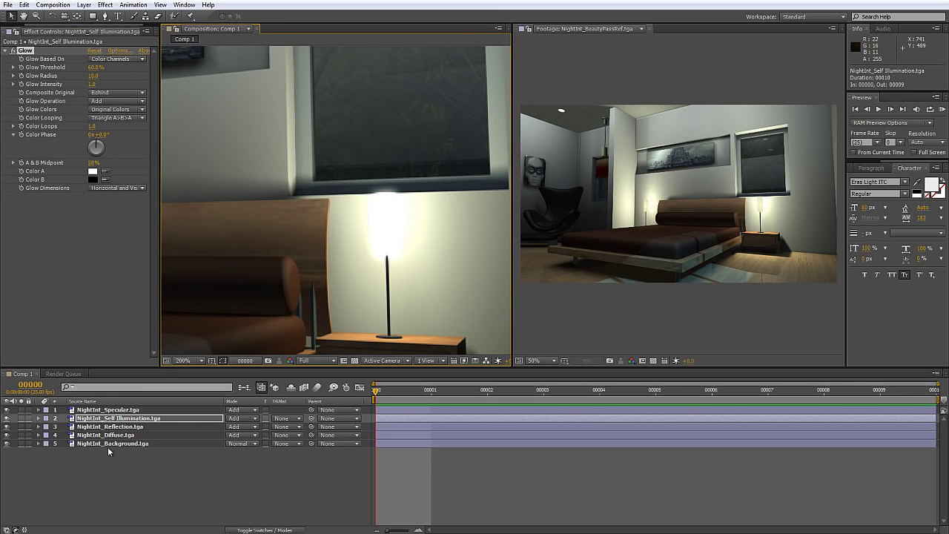
Preview the Self Illumination layer on its own, and set its Glow Threshold to 69.4%, Radius to 29 and Intensity to 1.7
{"action": "left_click", "coordinate": [21, 418]}
{"action": "scroll", "coordinate": [335, 236], "scroll_direction": "down", "scroll_amount": 1}
{"action": "scroll", "coordinate": [338, 240], "scroll_direction": "up", "scroll_amount": 1}
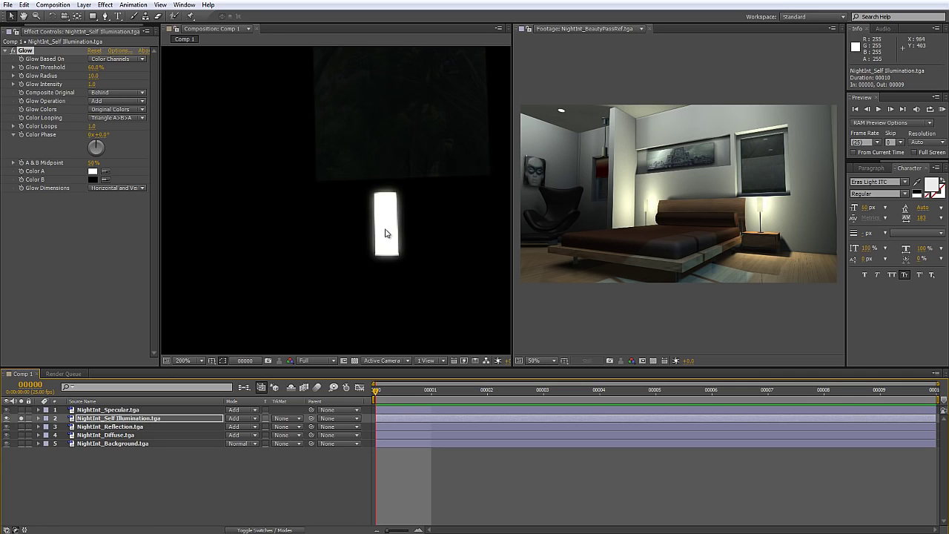
{"action": "scroll", "coordinate": [371, 237], "scroll_direction": "down", "scroll_amount": 1}
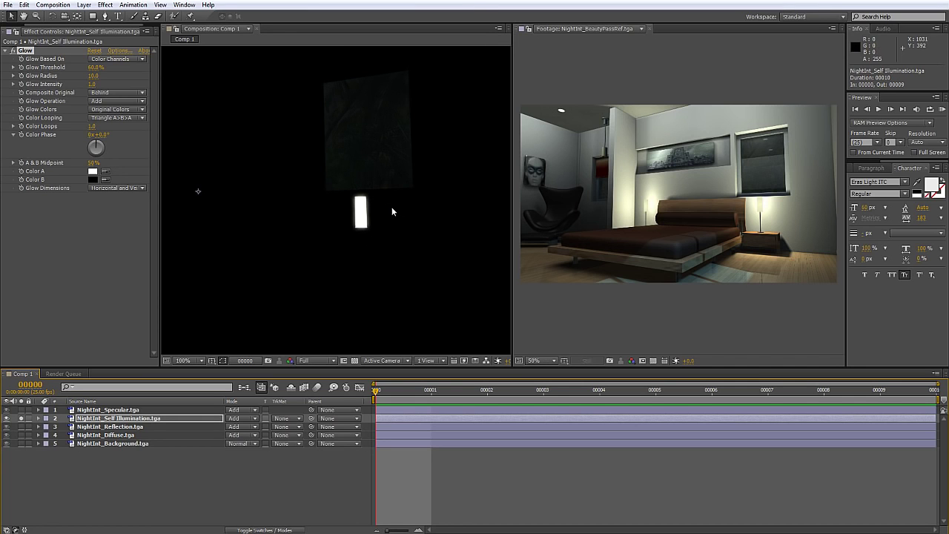
{"action": "scroll", "coordinate": [391, 212], "scroll_direction": "up", "scroll_amount": 1}
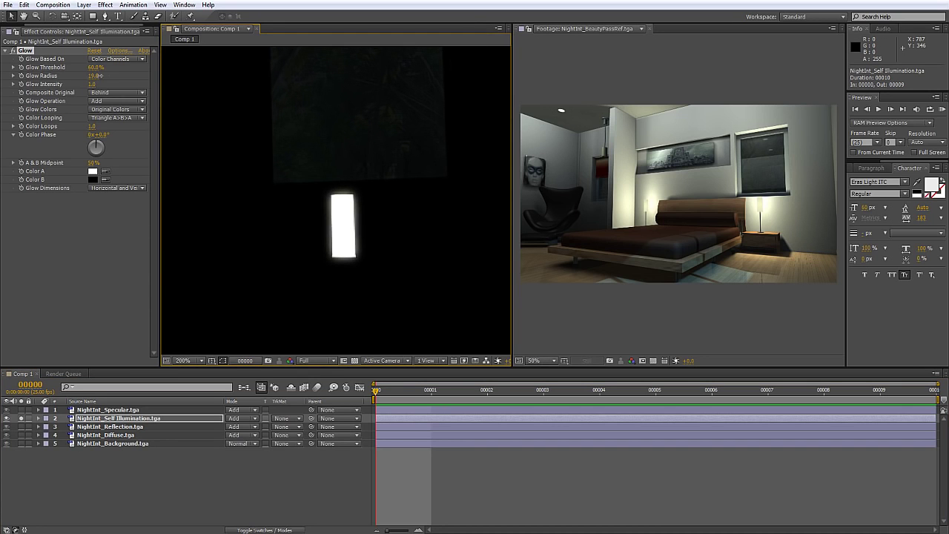
{"action": "left_click_drag", "start_coordinate": [91, 79], "coordinate": [99, 81]}
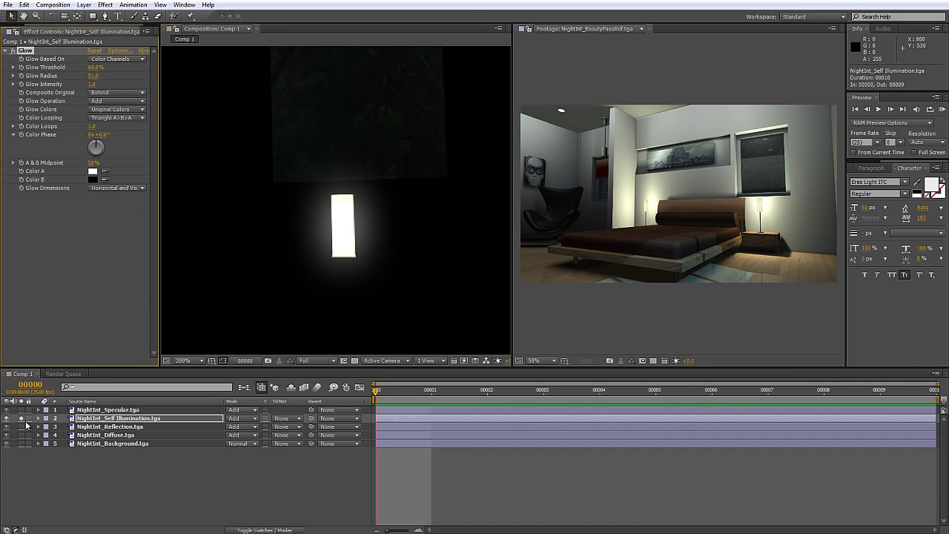
{"action": "left_click", "coordinate": [21, 418]}
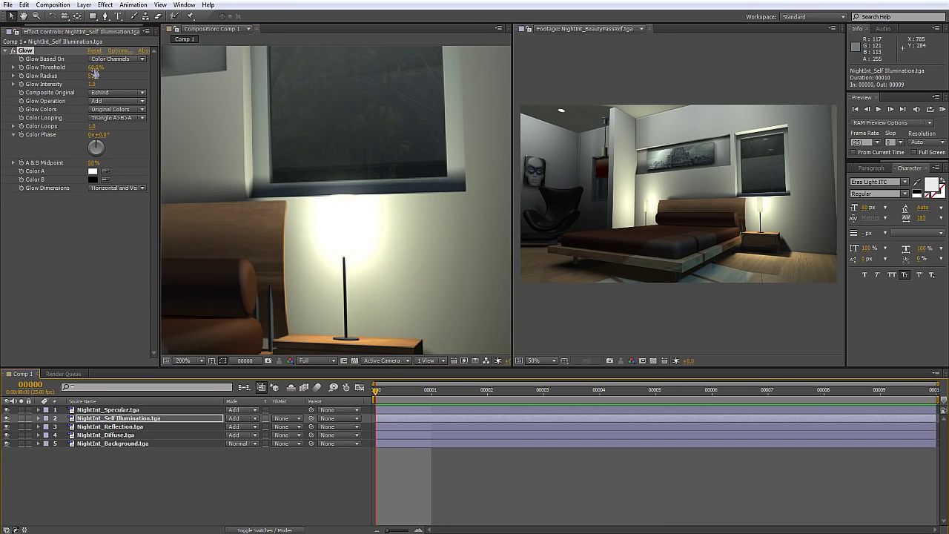
{"action": "left_click_drag", "start_coordinate": [134, 73], "coordinate": [87, 71]}
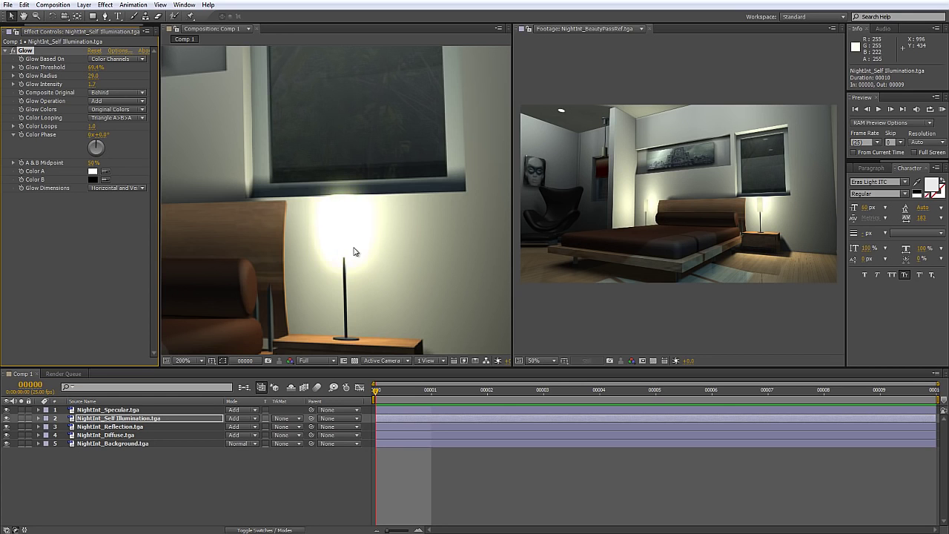
Examine the adjusted glow around the bedside lamps in the full composite, at both 100% and 200% magnification
{"action": "scroll", "coordinate": [354, 264], "scroll_direction": "down", "scroll_amount": 3}
{"action": "scroll", "coordinate": [354, 264], "scroll_direction": "up", "scroll_amount": 2}
{"action": "left_click_drag", "start_coordinate": [367, 252], "coordinate": [338, 230]}
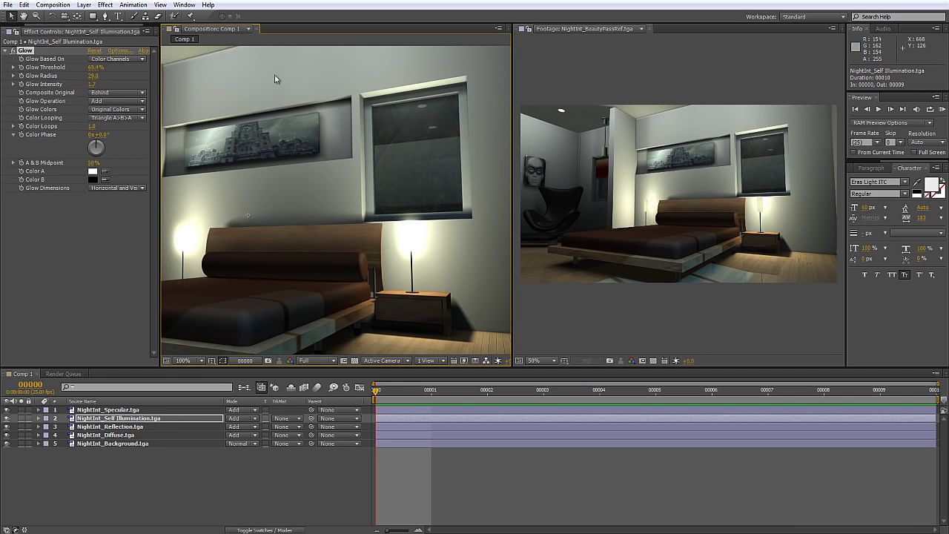
{"action": "left_click_drag", "start_coordinate": [372, 233], "coordinate": [343, 203]}
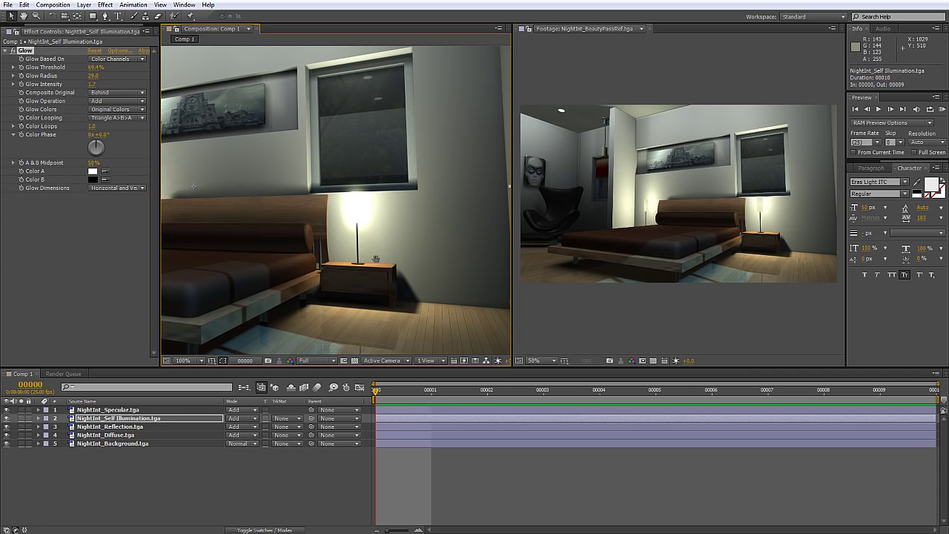
{"action": "left_click_drag", "start_coordinate": [382, 259], "coordinate": [372, 257]}
{"action": "key", "text": "period"}
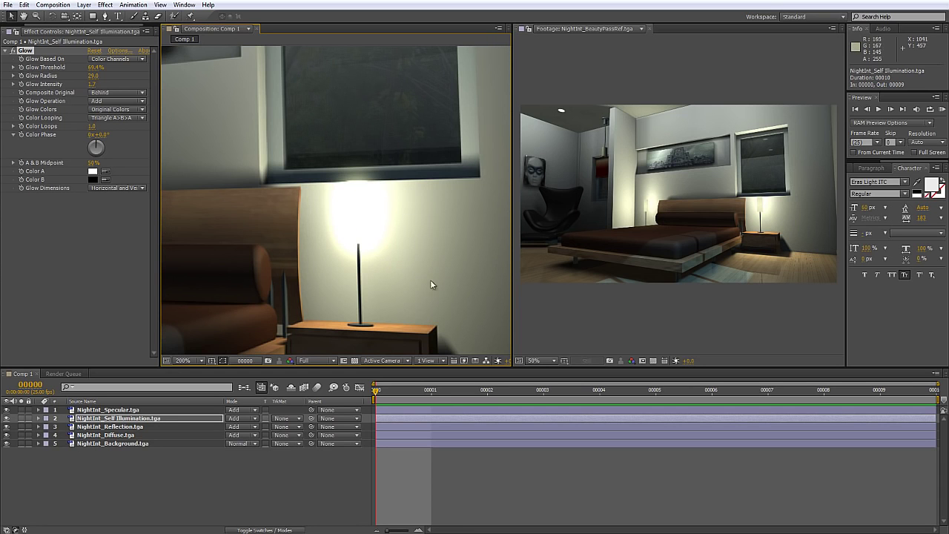
{"action": "middle_click_drag", "start_coordinate": [418, 305], "coordinate": [379, 265]}
{"action": "scroll", "coordinate": [377, 271], "scroll_direction": "down", "scroll_amount": 1}
{"action": "key", "text": "period"}
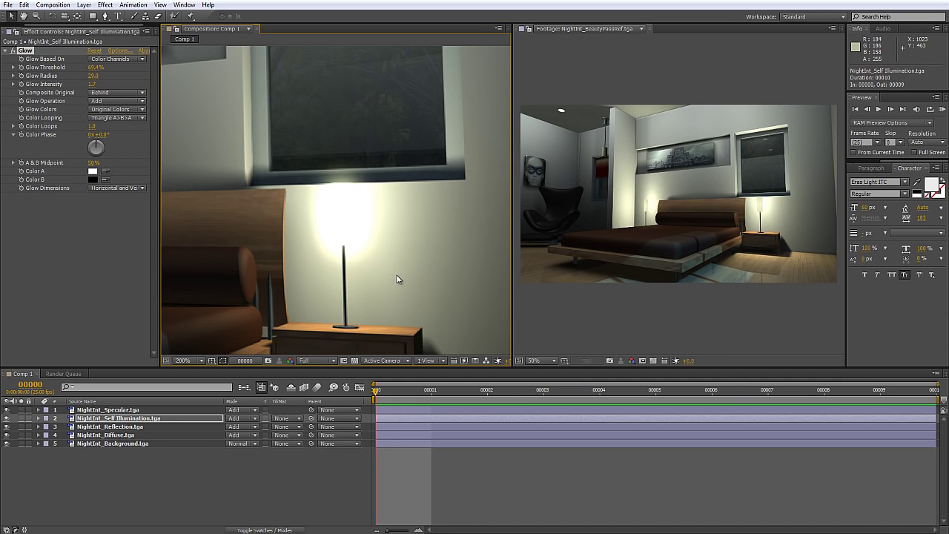
{"action": "left_click", "coordinate": [294, 486]}
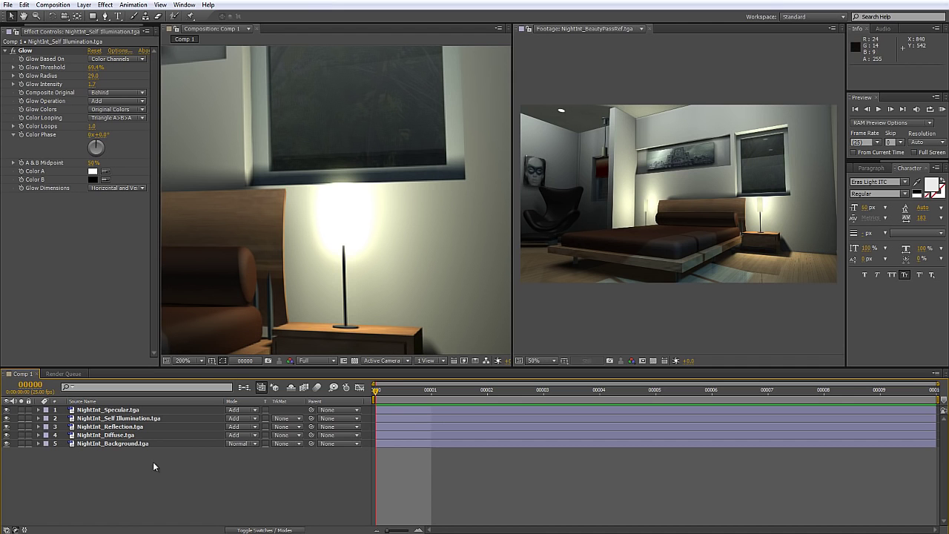
{"action": "scroll", "coordinate": [592, 319], "scroll_direction": "down", "scroll_amount": 1}
{"action": "scroll", "coordinate": [617, 285], "scroll_direction": "up", "scroll_amount": 1}
{"action": "left_click", "coordinate": [407, 250]}
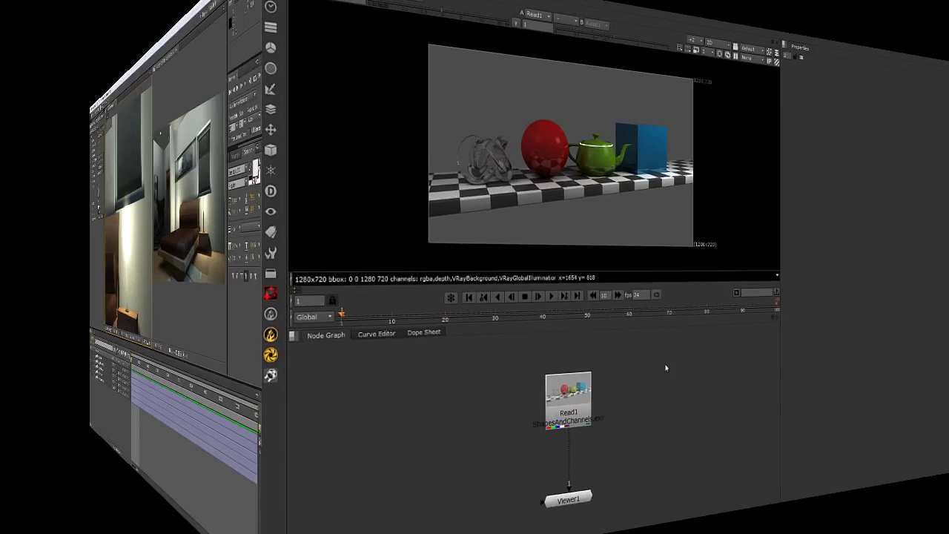
Switch to Nuke and arrange the ShapesAndChannels.exr read node above Viewer1 in the node graph
{"action": "left_click", "coordinate": [303, 392]}
{"action": "left_click", "coordinate": [347, 402]}
{"action": "left_click", "coordinate": [310, 402]}
{"action": "left_click_drag", "start_coordinate": [309, 394], "coordinate": [310, 377]}
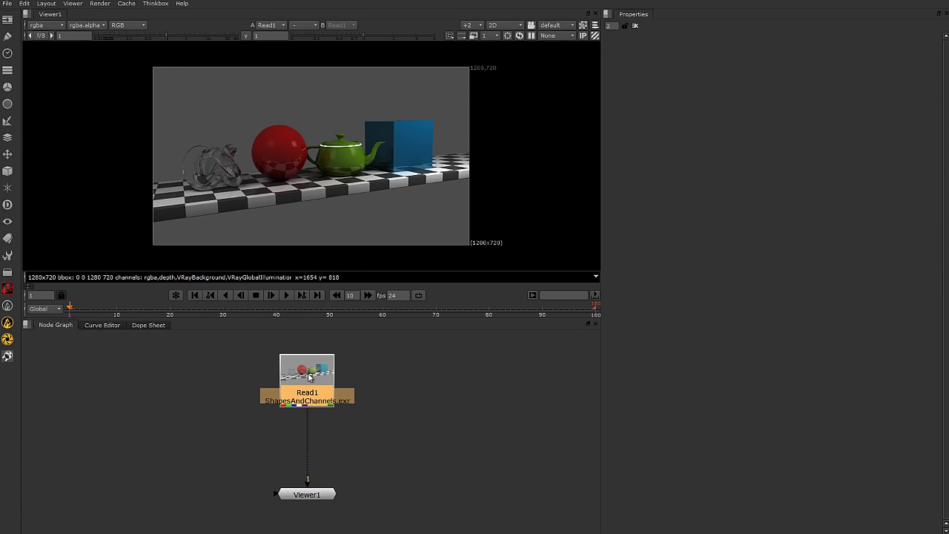
{"action": "left_click", "coordinate": [393, 445]}
{"action": "left_click", "coordinate": [309, 377]}
{"action": "left_click", "coordinate": [428, 421]}
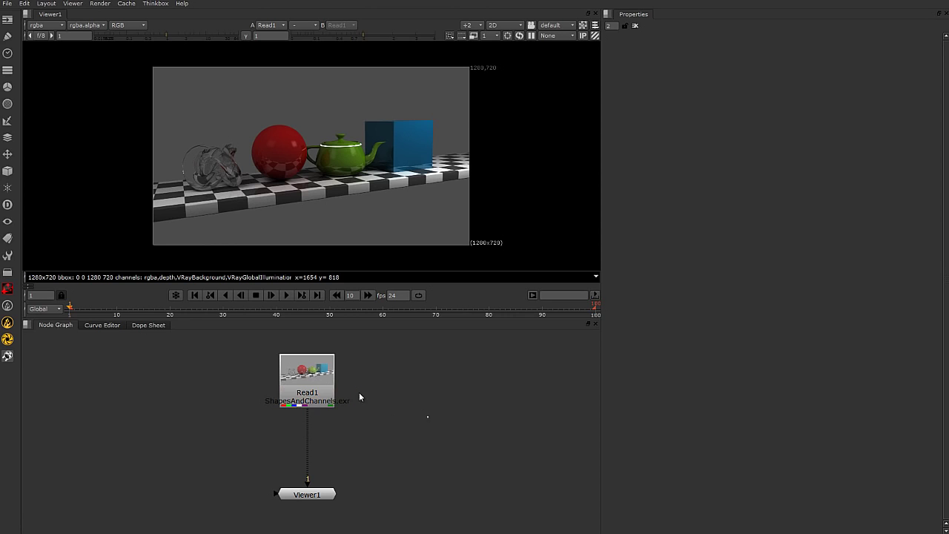
{"action": "left_click_drag", "start_coordinate": [304, 380], "coordinate": [306, 386]}
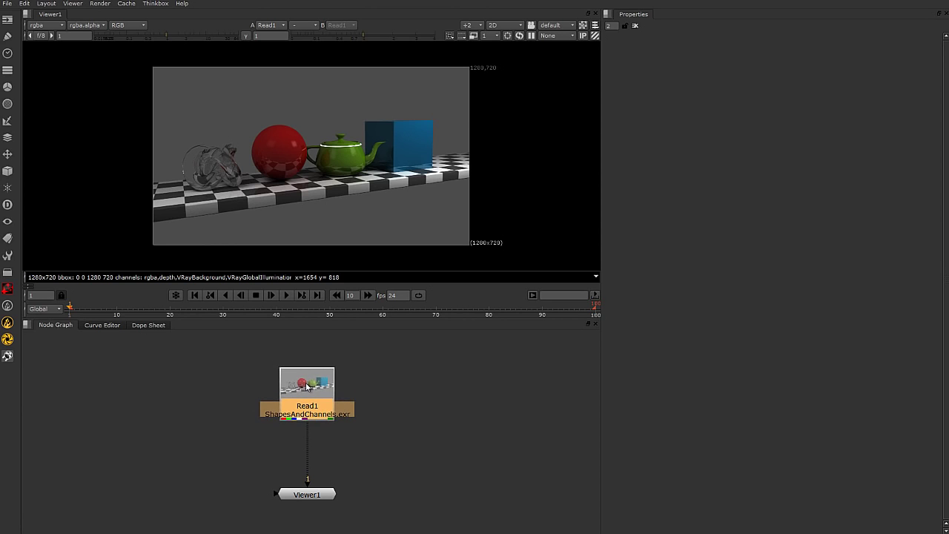
{"action": "left_click", "coordinate": [398, 401]}
{"action": "left_click", "coordinate": [345, 398]}
{"action": "key", "text": "backslash"}
Insert a LayerContactSheet node between Read1 and Viewer1, and turn on its layer names
{"action": "left_click_drag", "start_coordinate": [333, 369], "coordinate": [335, 372]}
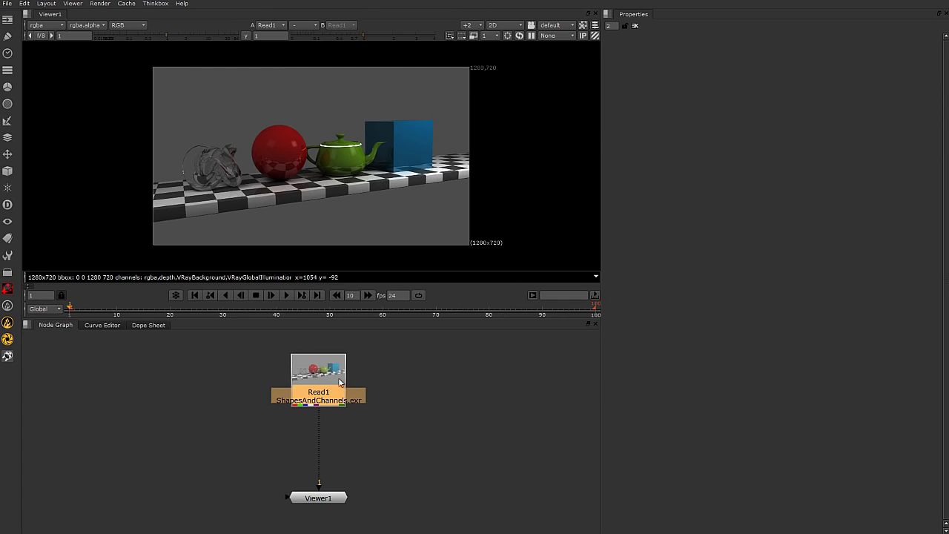
{"action": "key", "text": "Tab"}
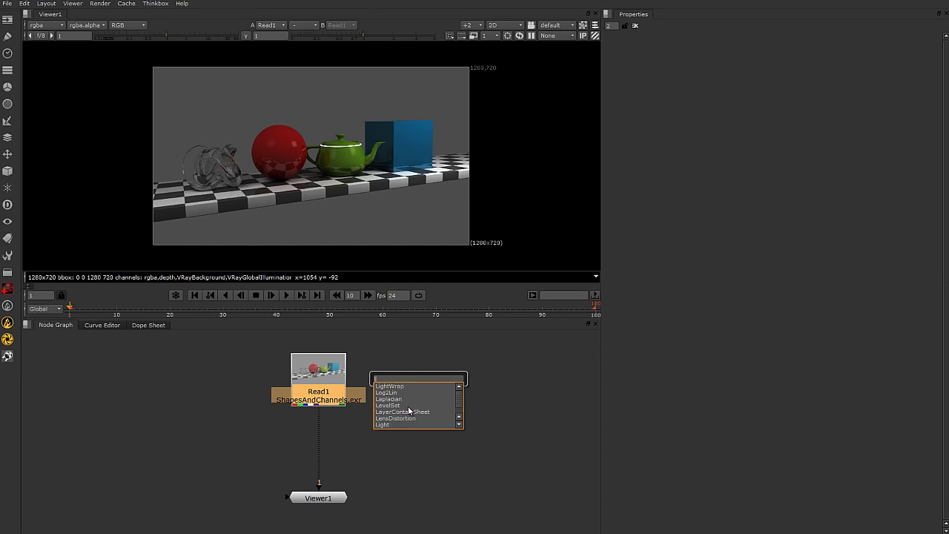
{"action": "type", "text": "lay"}
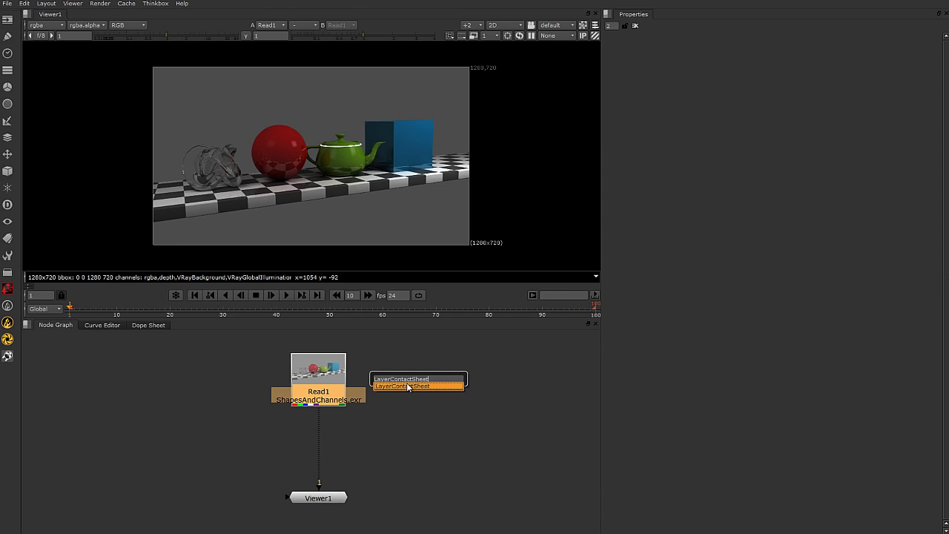
{"action": "left_click", "coordinate": [408, 385]}
{"action": "left_click_drag", "start_coordinate": [337, 417], "coordinate": [337, 432]}
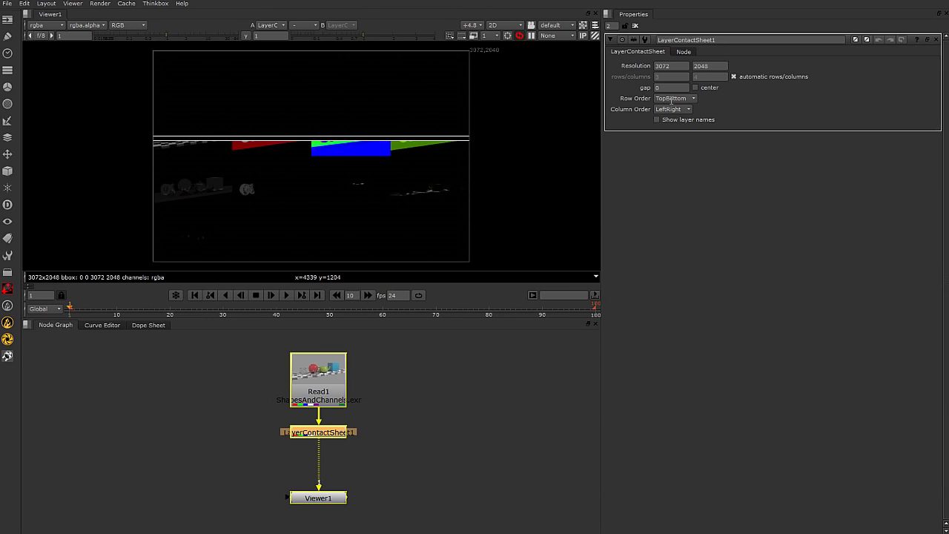
{"action": "left_click", "coordinate": [672, 66]}
{"action": "key", "text": "Tab"}
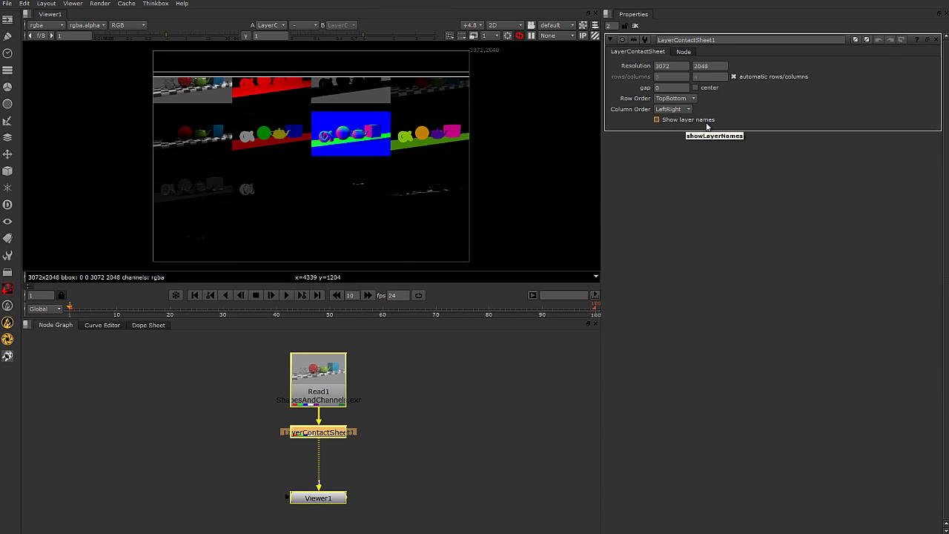
{"action": "left_click", "coordinate": [656, 119]}
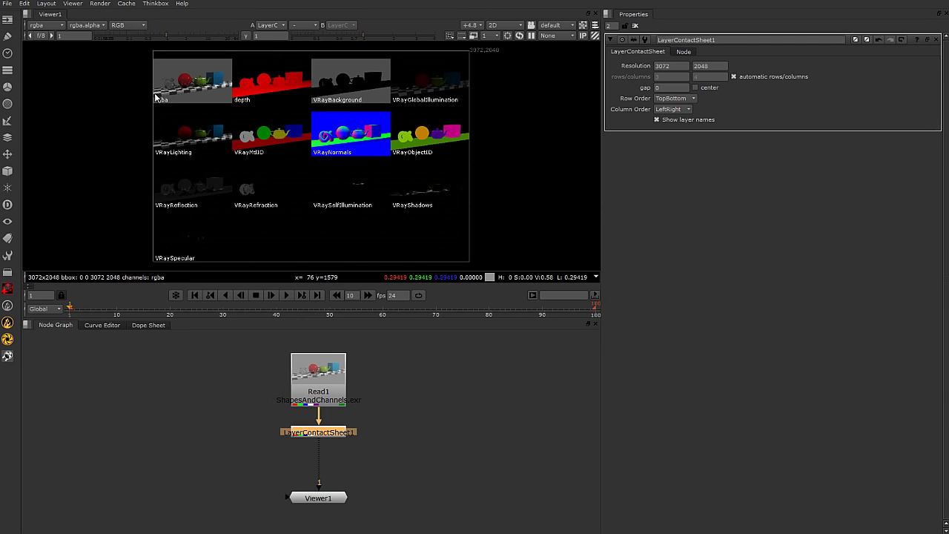
Examine the contact sheet's first row up close: rgba, depth, VRayBackground and VRayGlobalIllumination
{"action": "scroll", "coordinate": [163, 96], "scroll_direction": "up", "scroll_amount": 4}
{"action": "scroll", "coordinate": [215, 194], "scroll_direction": "up", "scroll_amount": 2}
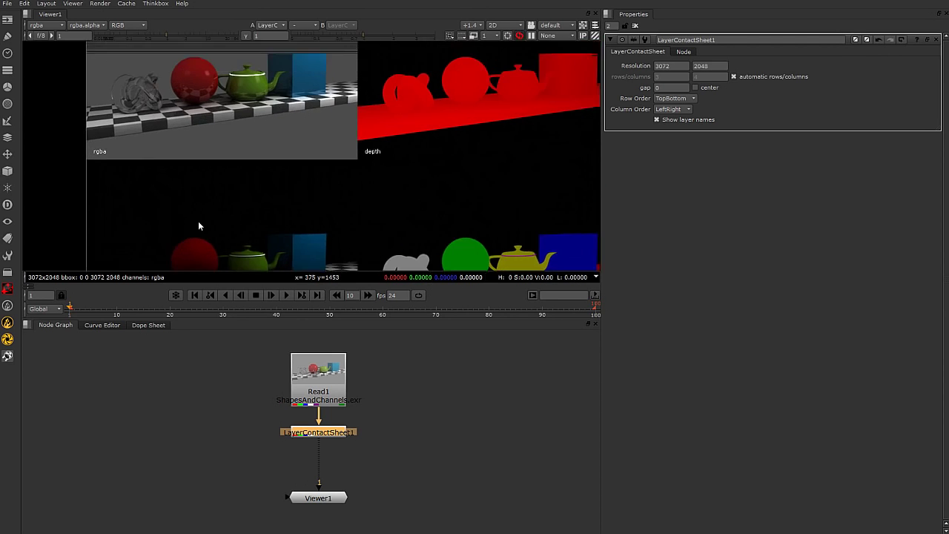
{"action": "middle_click_drag", "start_coordinate": [410, 228], "coordinate": [299, 232]}
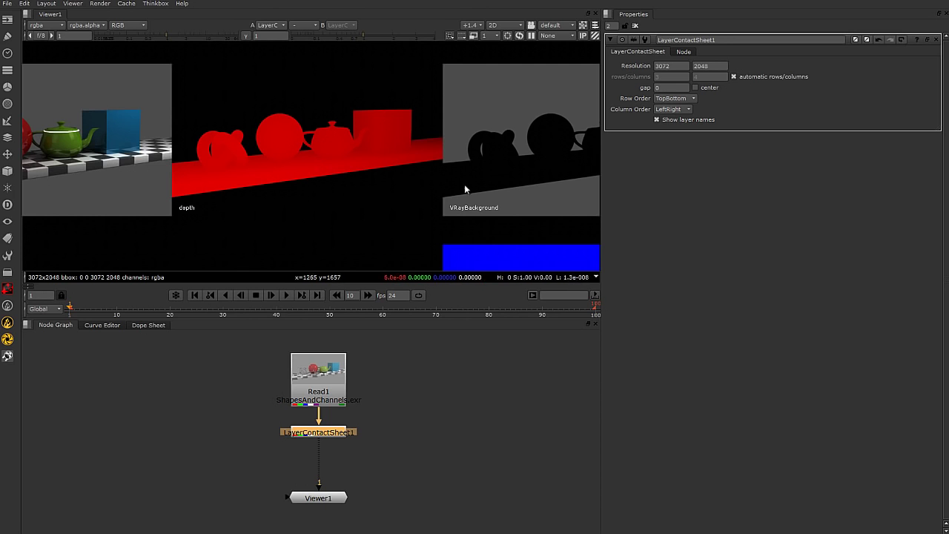
{"action": "middle_click_drag", "start_coordinate": [503, 187], "coordinate": [289, 176]}
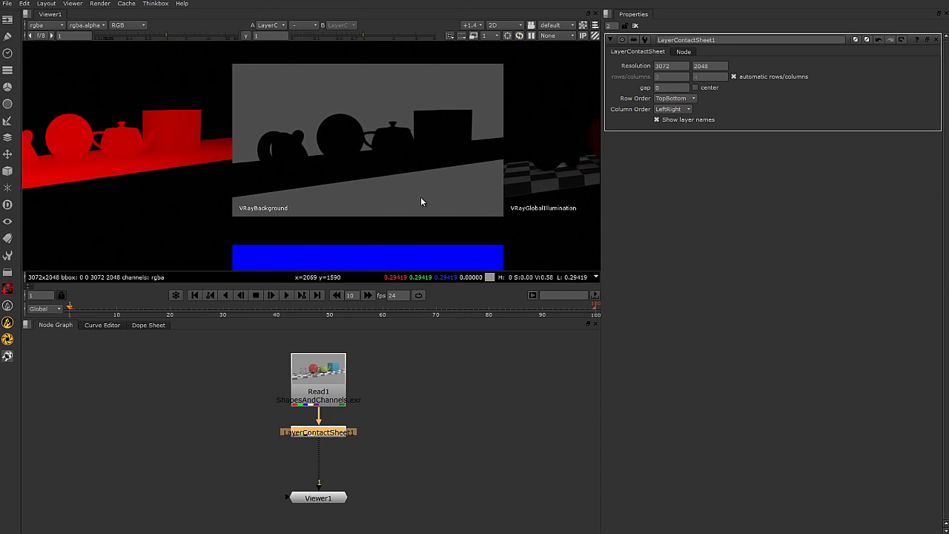
{"action": "middle_click_drag", "start_coordinate": [532, 188], "coordinate": [322, 161]}
{"action": "middle_click_drag", "start_coordinate": [398, 141], "coordinate": [334, 141]}
Examine the contact sheet's second row: VRayObjectID, VRayNormals, VRayMtlID and VRayLighting
{"action": "middle_click_drag", "start_coordinate": [191, 258], "coordinate": [278, 86]}
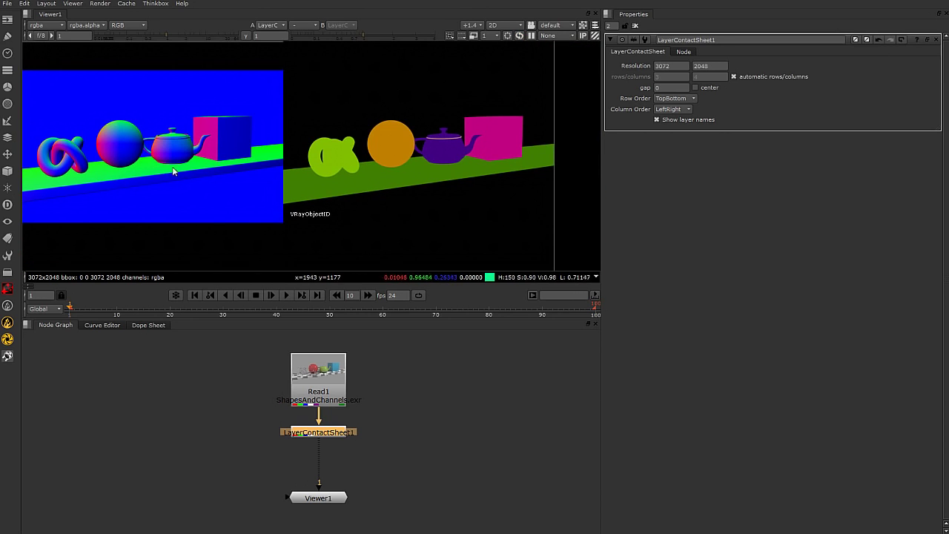
{"action": "middle_click_drag", "start_coordinate": [155, 169], "coordinate": [392, 165]}
{"action": "middle_click_drag", "start_coordinate": [314, 183], "coordinate": [513, 209]}
Examine the reflection, refraction, self-illumination, shadow and specular layers, then bring the whole contact sheet back into view
{"action": "middle_click_drag", "start_coordinate": [124, 182], "coordinate": [282, 66]}
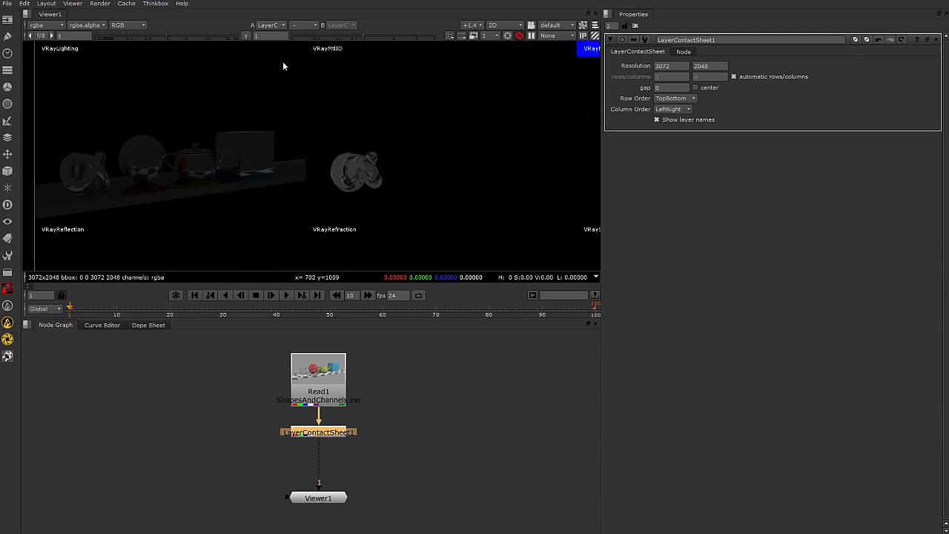
{"action": "middle_click_drag", "start_coordinate": [366, 160], "coordinate": [248, 212]}
{"action": "middle_click_drag", "start_coordinate": [320, 212], "coordinate": [171, 210]}
{"action": "mouse_move", "coordinate": [438, 210]}
{"action": "middle_mouse_down"}
{"action": "mouse_move", "coordinate": [315, 208]}
{"action": "mouse_move", "coordinate": [388, 142]}
{"action": "mouse_move", "coordinate": [430, 228]}
{"action": "mouse_move", "coordinate": [427, 210]}
{"action": "middle_mouse_up"}
{"action": "middle_click_drag", "start_coordinate": [127, 173], "coordinate": [591, 180]}
{"action": "scroll", "coordinate": [281, 144], "scroll_direction": "down", "scroll_amount": 2}
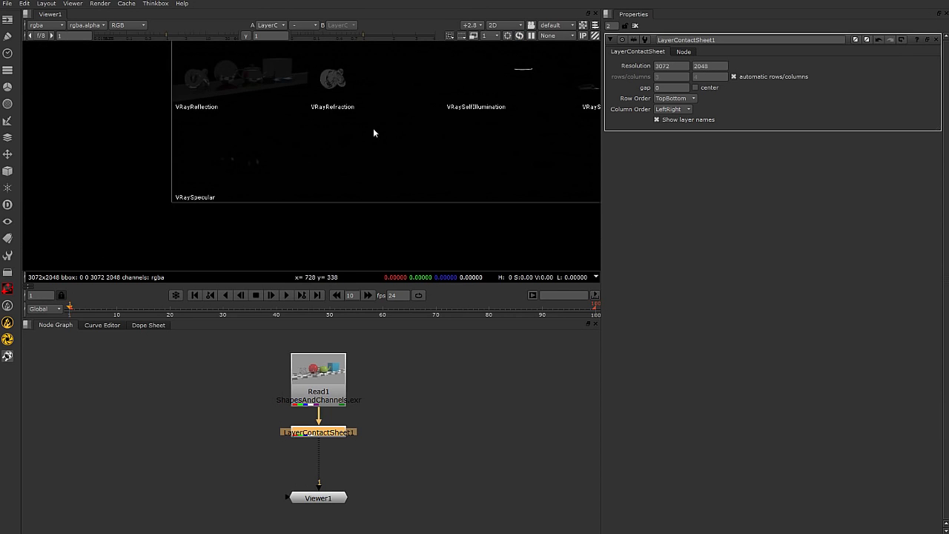
{"action": "middle_click_drag", "start_coordinate": [310, 145], "coordinate": [271, 240]}
{"action": "scroll", "coordinate": [301, 213], "scroll_direction": "down", "scroll_amount": 1}
{"action": "middle_click_drag", "start_coordinate": [301, 204], "coordinate": [306, 186]}
{"action": "scroll", "coordinate": [322, 207], "scroll_direction": "down", "scroll_amount": 1}
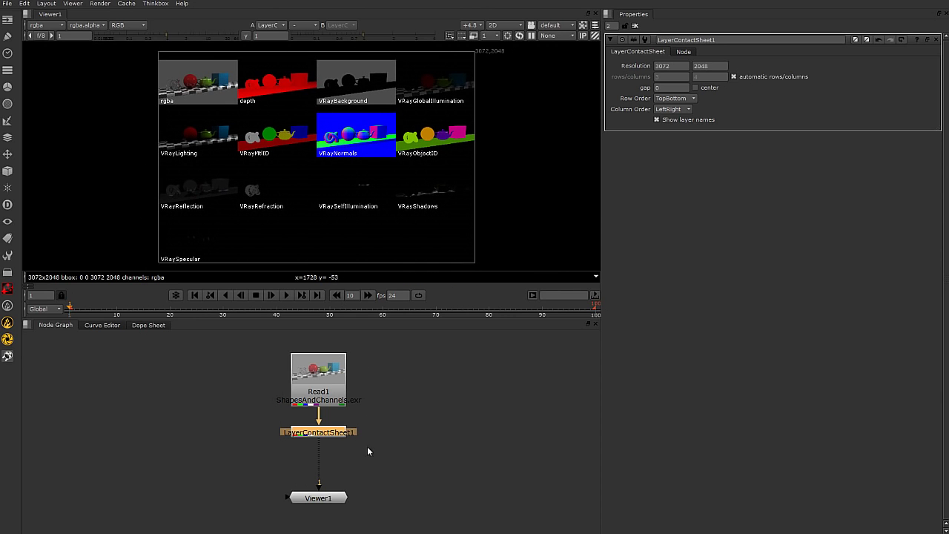
Disable the LayerContactSheet node, turn off its layer names, and space it and Read1 farther apart
{"action": "left_click", "coordinate": [388, 399]}
{"action": "left_click", "coordinate": [335, 432]}
{"action": "key", "text": "d"}
{"action": "left_click", "coordinate": [656, 119]}
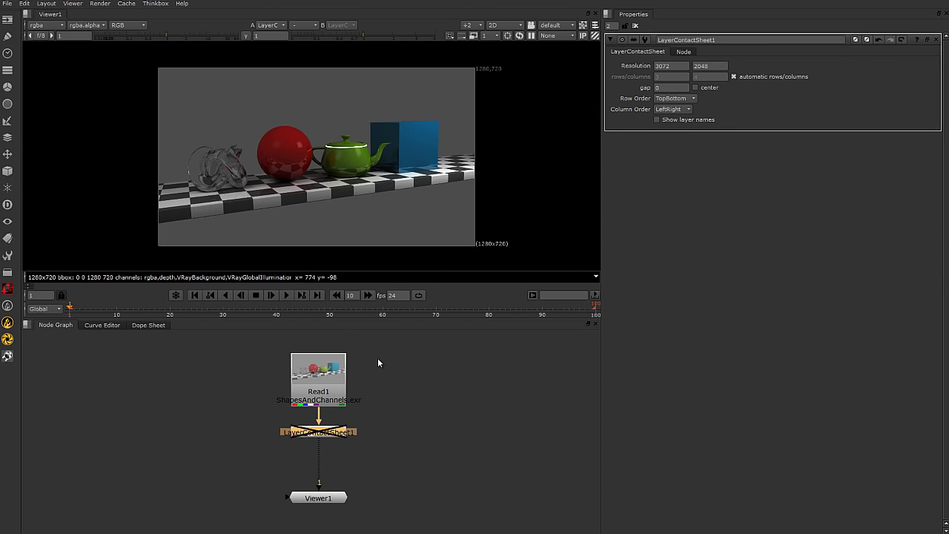
{"action": "left_click_drag", "start_coordinate": [329, 439], "coordinate": [330, 459]}
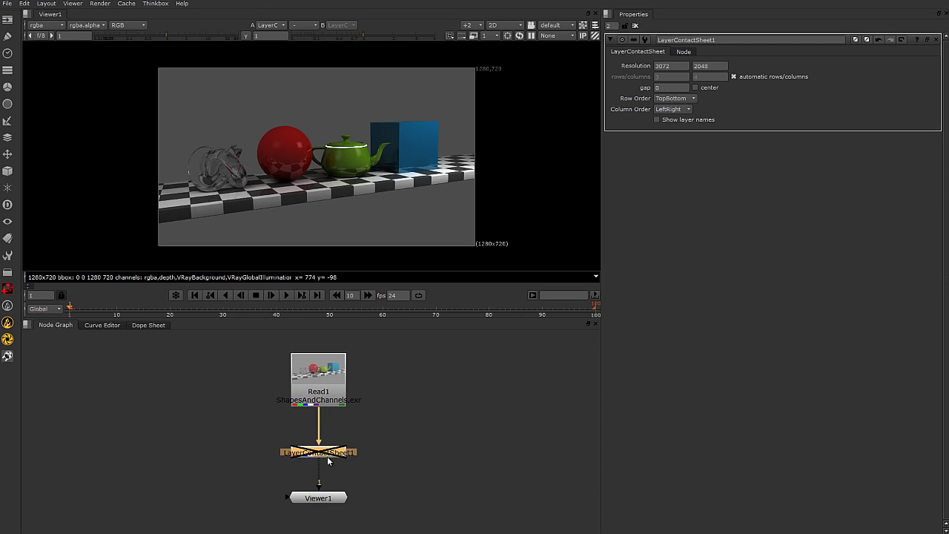
{"action": "left_click_drag", "start_coordinate": [335, 386], "coordinate": [335, 376]}
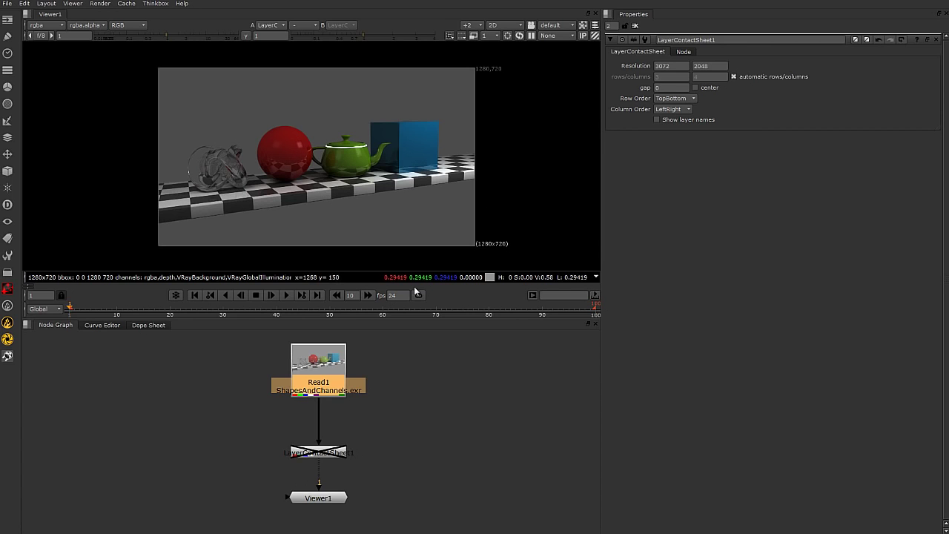
Delete the LayerContactSheet node and reposition Read1 above Viewer1
{"action": "left_click", "coordinate": [334, 455]}
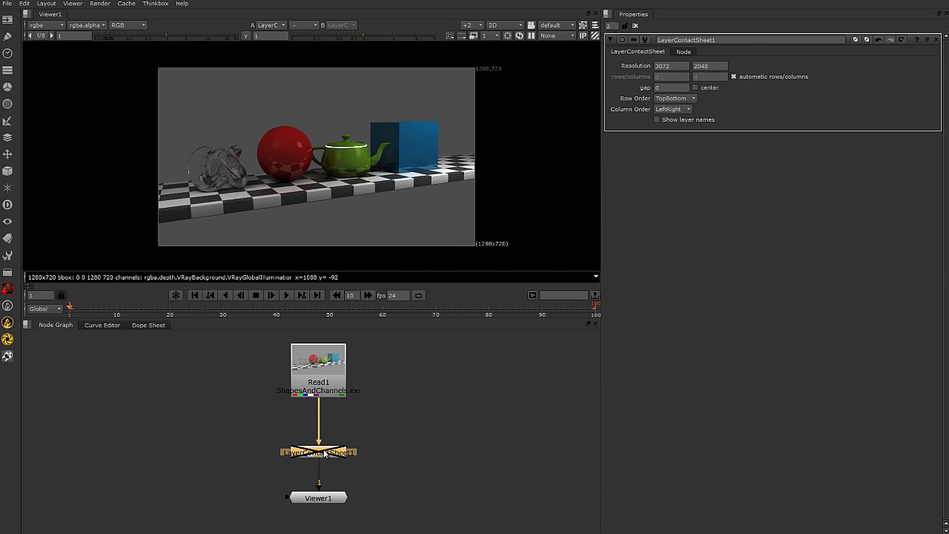
{"action": "key", "text": "Delete"}
{"action": "left_click_drag", "start_coordinate": [321, 367], "coordinate": [318, 374]}
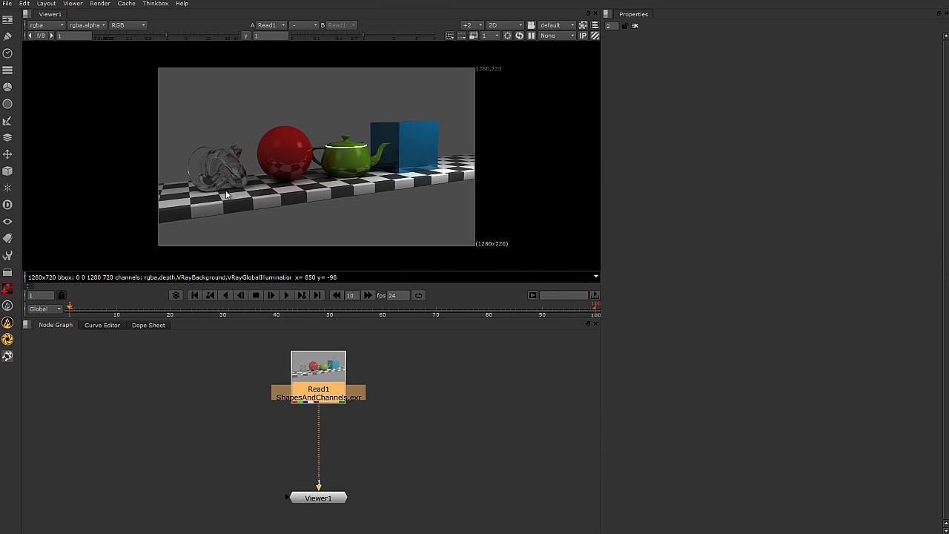
Enlarge the viewer pane and view the render's red, blue and green channels one at a time
{"action": "scroll", "coordinate": [302, 169], "scroll_direction": "up", "scroll_amount": 2}
{"action": "left_click_drag", "start_coordinate": [430, 320], "coordinate": [454, 349]}
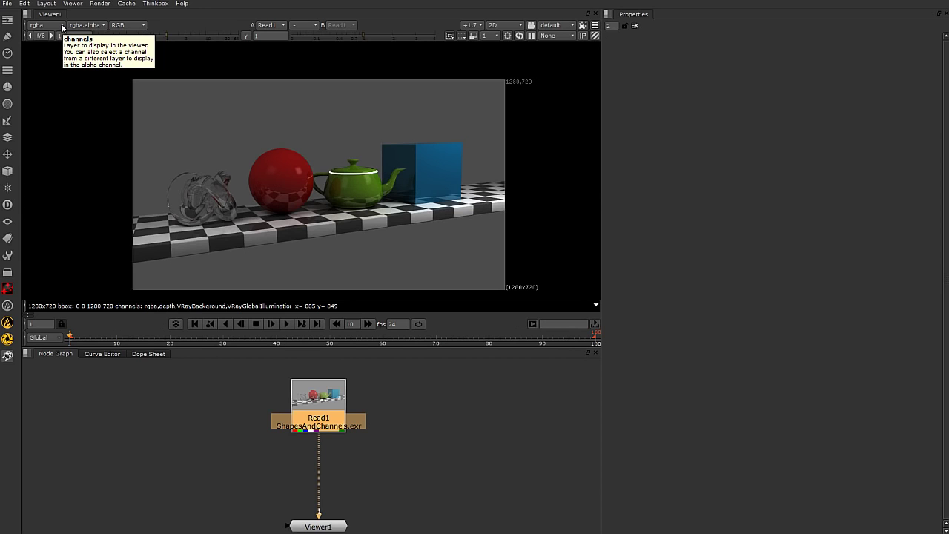
{"action": "left_click", "coordinate": [138, 28]}
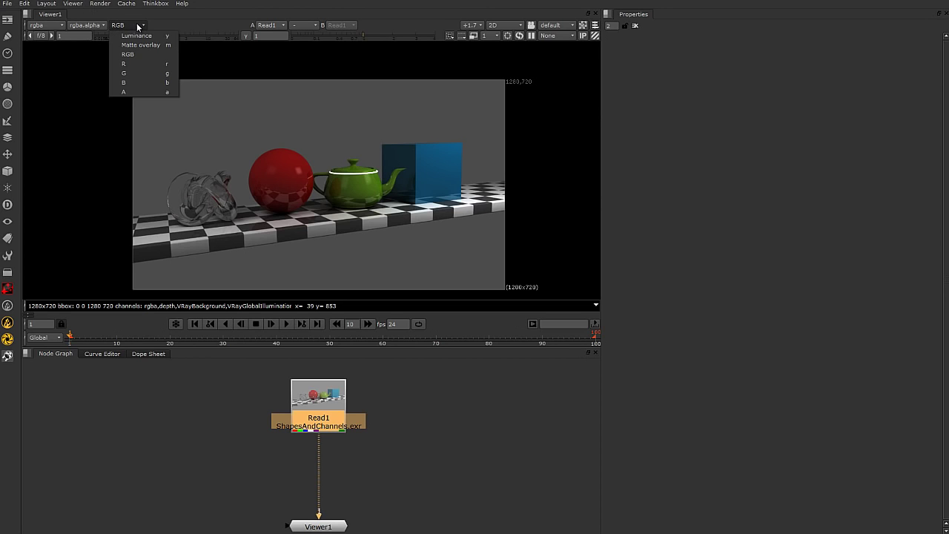
{"action": "left_click", "coordinate": [133, 65]}
{"action": "scroll", "coordinate": [212, 188], "scroll_direction": "up", "scroll_amount": 1}
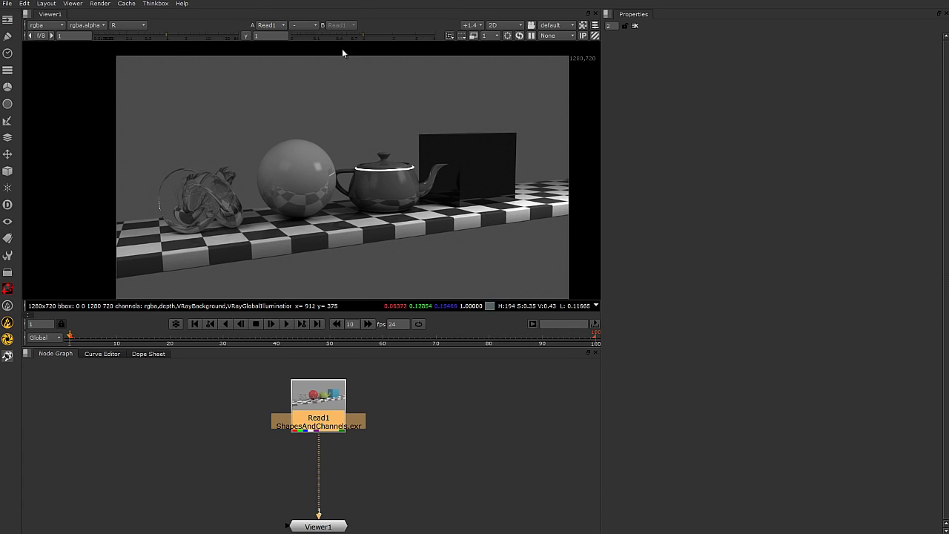
{"action": "left_click", "coordinate": [128, 26]}
{"action": "left_click", "coordinate": [134, 82]}
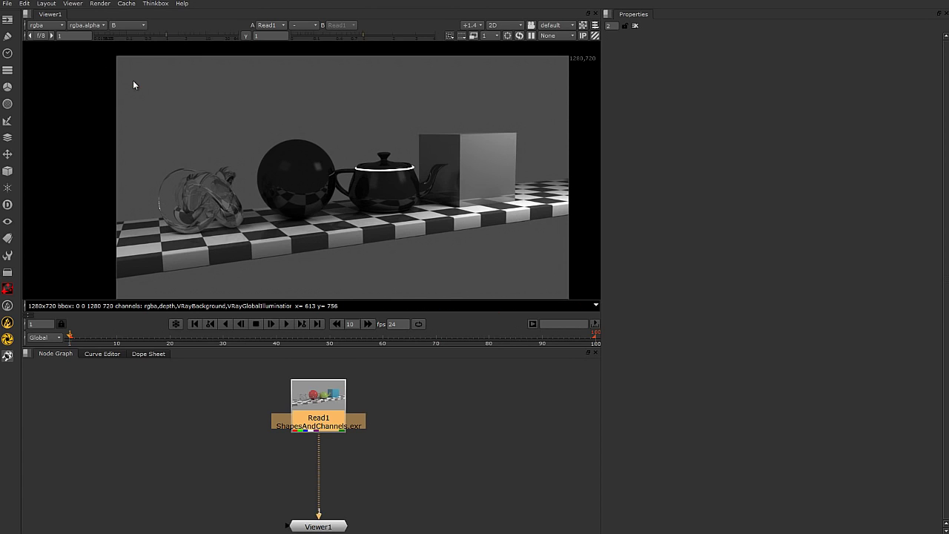
{"action": "left_click", "coordinate": [138, 26]}
{"action": "left_click", "coordinate": [132, 73]}
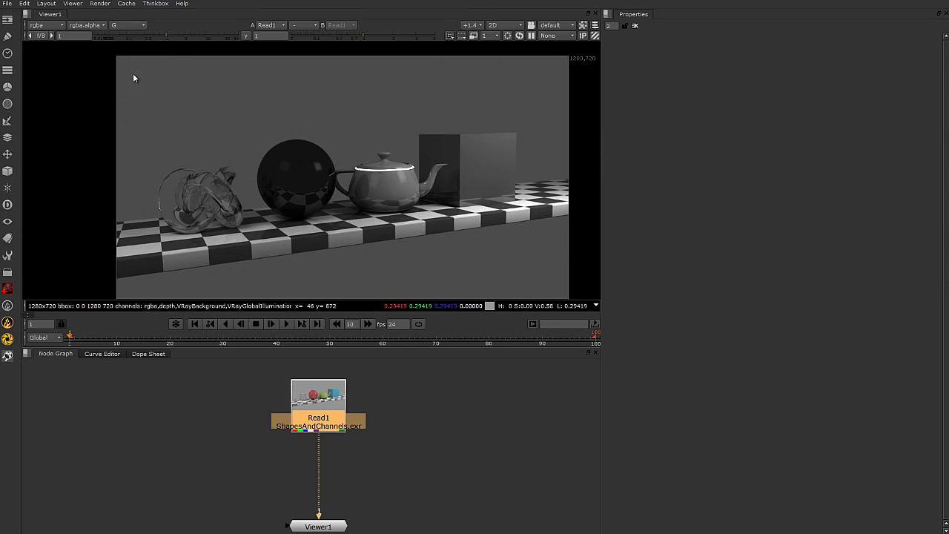
View the render's alpha channel and its luminance, switching back to RGB after each
{"action": "left_click", "coordinate": [133, 24]}
{"action": "left_click", "coordinate": [130, 92]}
{"action": "left_click", "coordinate": [128, 28]}
{"action": "left_click", "coordinate": [136, 54]}
{"action": "left_click", "coordinate": [137, 29]}
{"action": "left_click", "coordinate": [136, 36]}
{"action": "left_click", "coordinate": [137, 26]}
{"action": "left_click", "coordinate": [137, 52]}
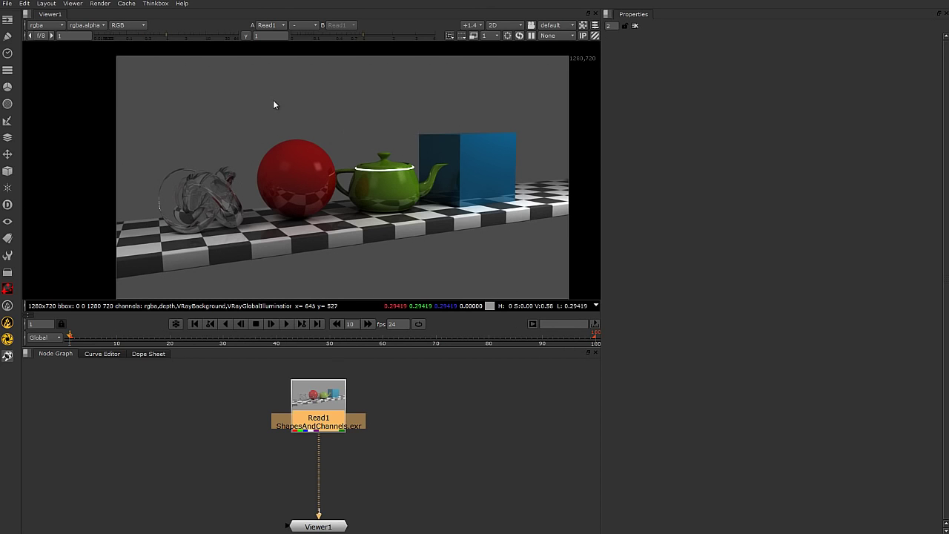
Move the Viewer1 node up closer to Read1
{"action": "middle_click_drag", "start_coordinate": [287, 180], "coordinate": [258, 173]}
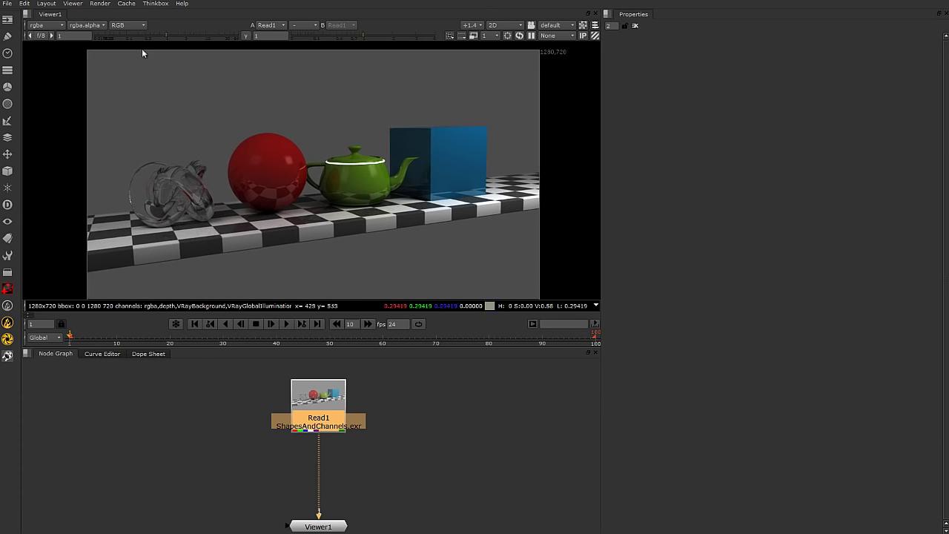
{"action": "left_click", "coordinate": [60, 26]}
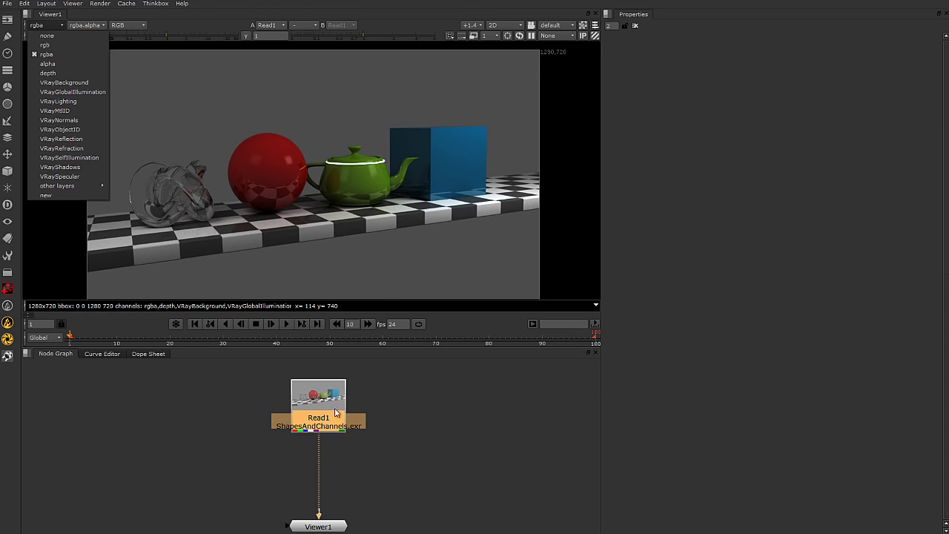
{"action": "left_click_drag", "start_coordinate": [324, 528], "coordinate": [321, 500]}
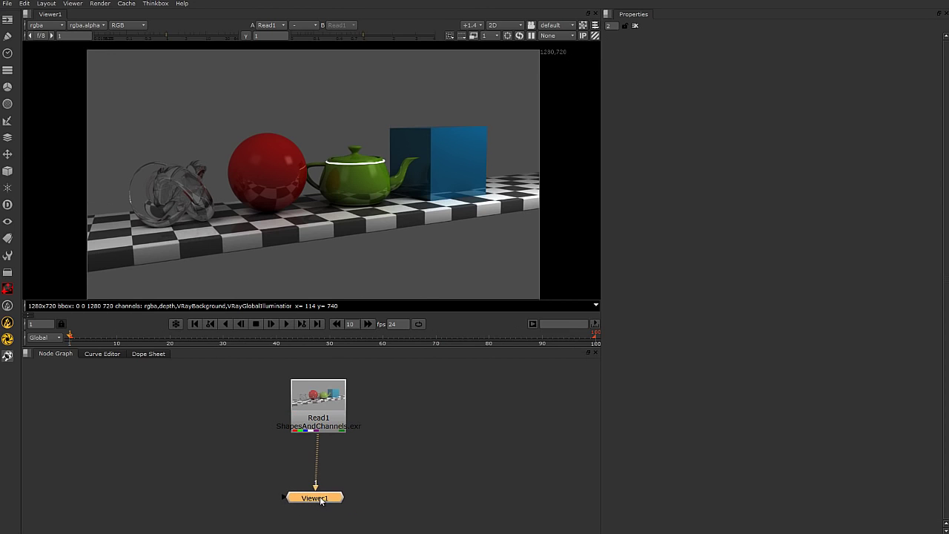
View the VRayBackground, VRayGlobalIllumination and VRaySelfIllumination layers in turn
{"action": "left_click", "coordinate": [46, 24]}
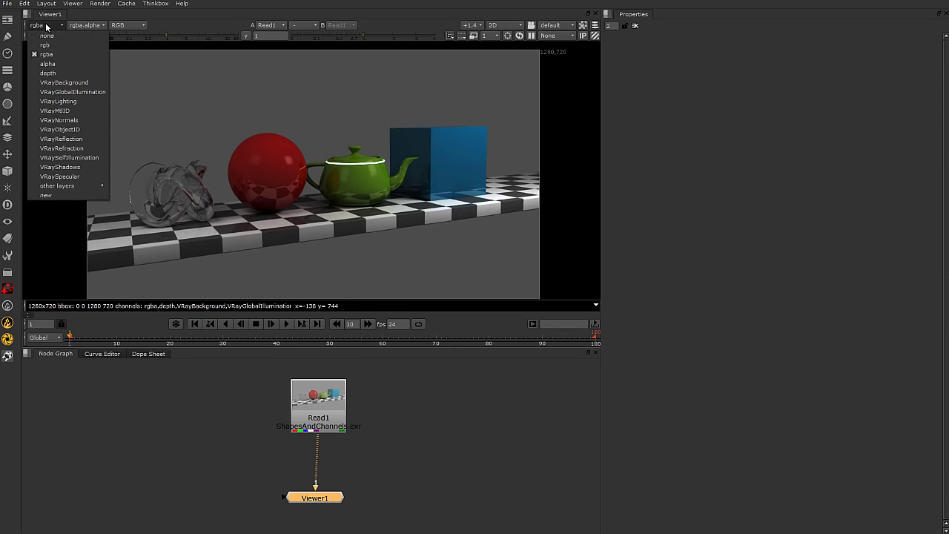
{"action": "left_click", "coordinate": [60, 82]}
{"action": "left_click", "coordinate": [41, 25]}
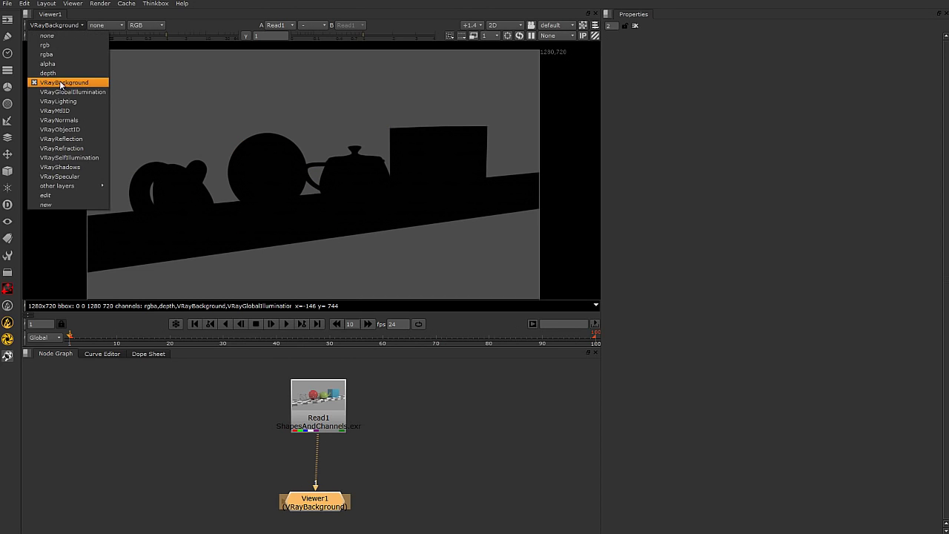
{"action": "left_click", "coordinate": [73, 92]}
{"action": "left_click", "coordinate": [59, 26]}
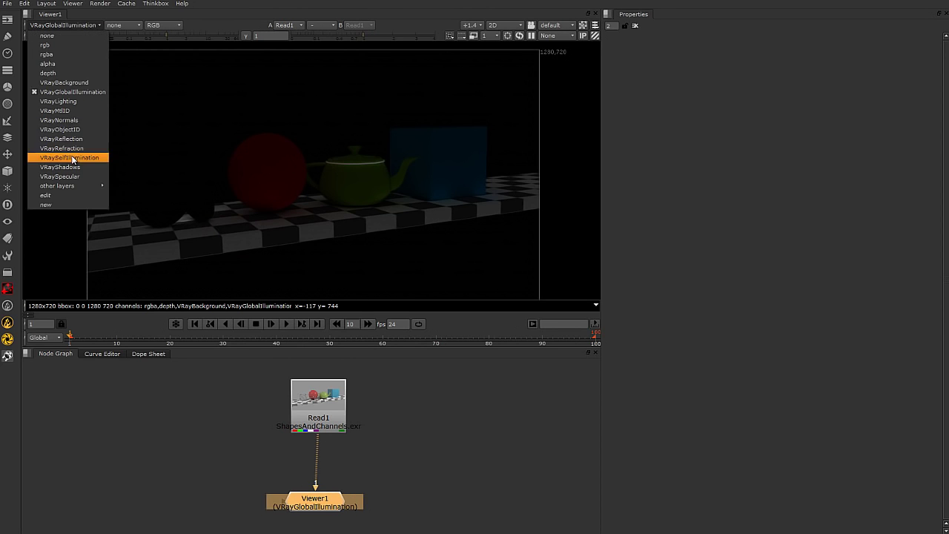
{"action": "left_click", "coordinate": [72, 158]}
{"action": "left_click", "coordinate": [59, 25]}
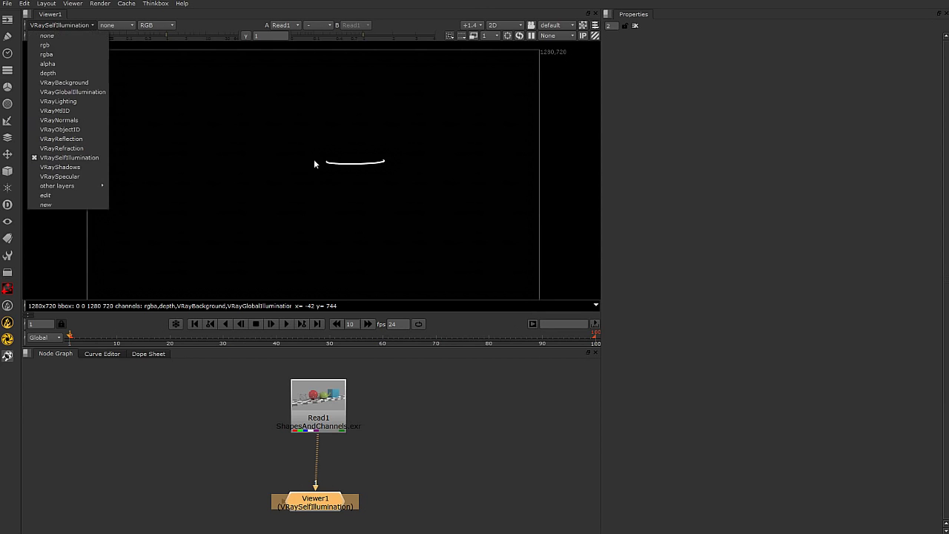
{"action": "scroll", "coordinate": [350, 152], "scroll_direction": "up", "scroll_amount": 3}
{"action": "scroll", "coordinate": [352, 152], "scroll_direction": "down", "scroll_amount": 1}
View the VRayShadows, VRayObjectID and VRayNormals layers in turn
{"action": "left_click", "coordinate": [61, 27]}
{"action": "left_click", "coordinate": [74, 168]}
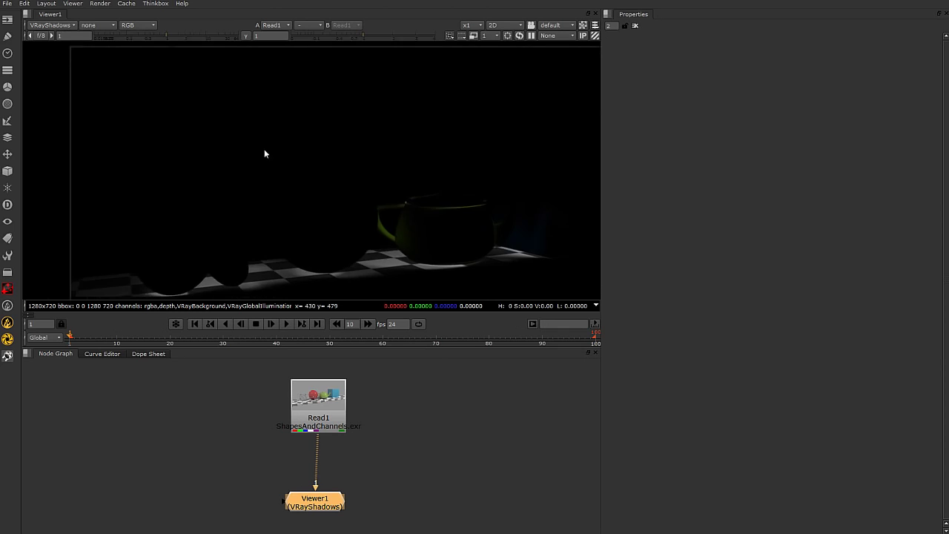
{"action": "scroll", "coordinate": [273, 159], "scroll_direction": "up", "scroll_amount": 1}
{"action": "left_click", "coordinate": [74, 27]}
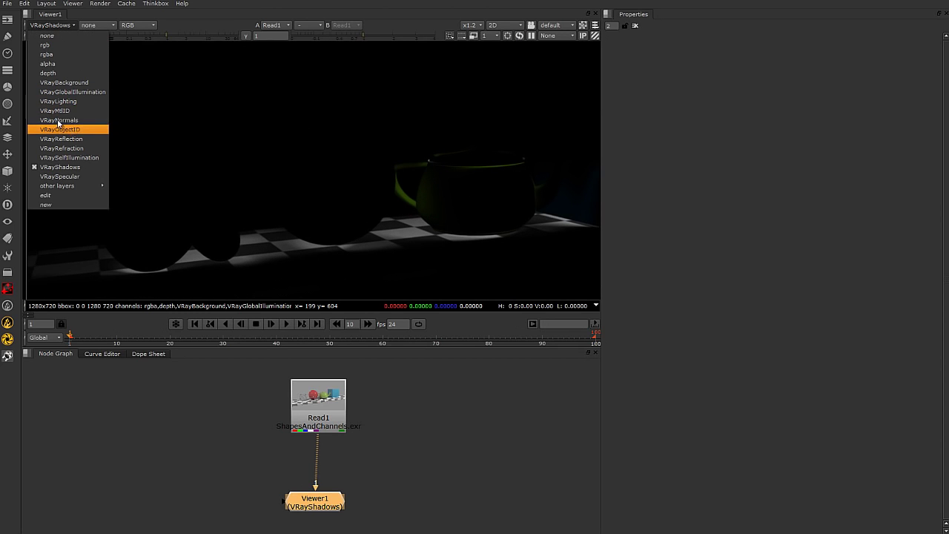
{"action": "left_click", "coordinate": [75, 130]}
{"action": "left_click", "coordinate": [52, 25]}
{"action": "left_click", "coordinate": [63, 121]}
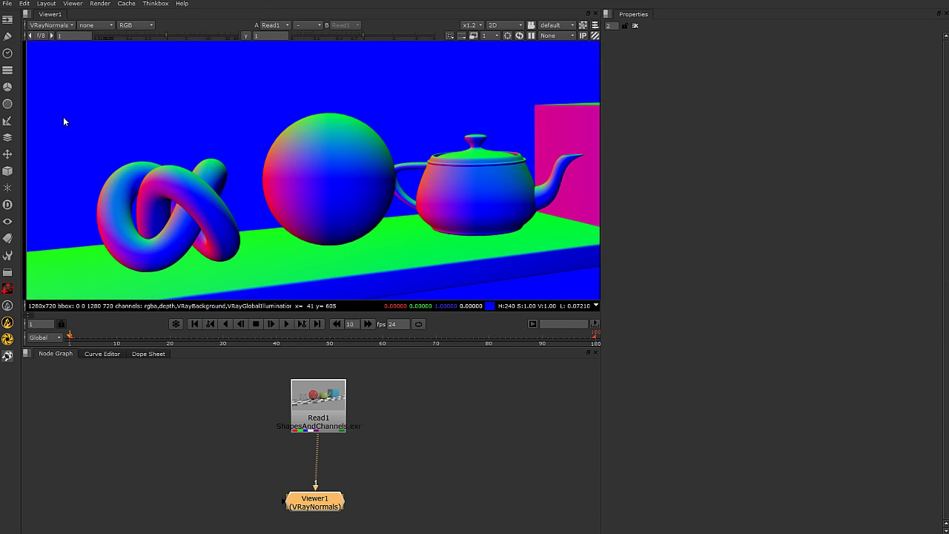
Line Read1 up directly above Viewer1, and view the VRayReflection and VRayBackground layers
{"action": "left_click", "coordinate": [56, 26]}
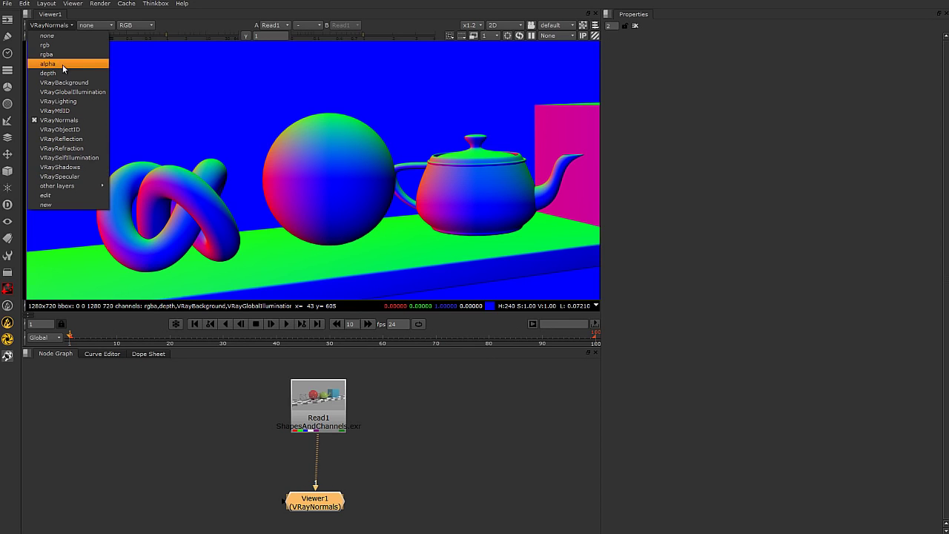
{"action": "left_click_drag", "start_coordinate": [318, 395], "coordinate": [314, 396]}
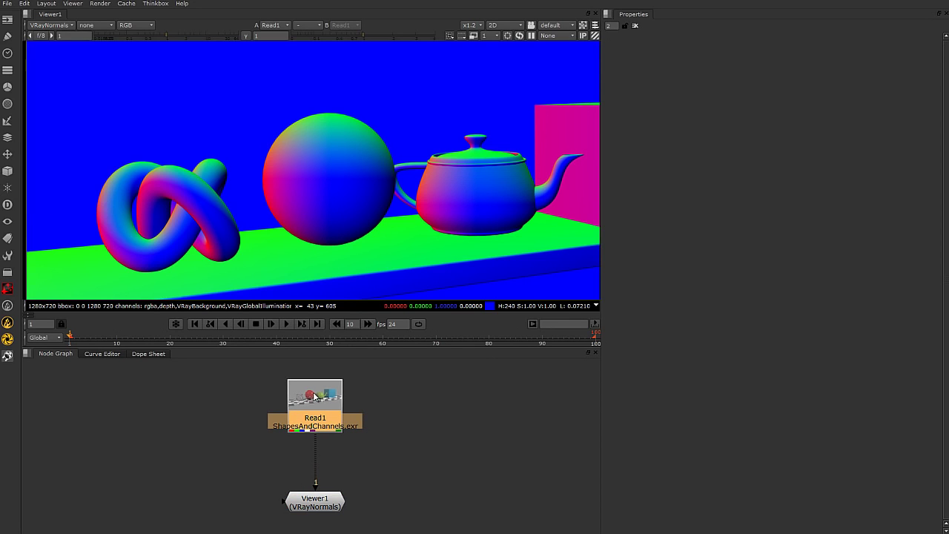
{"action": "left_click", "coordinate": [57, 27]}
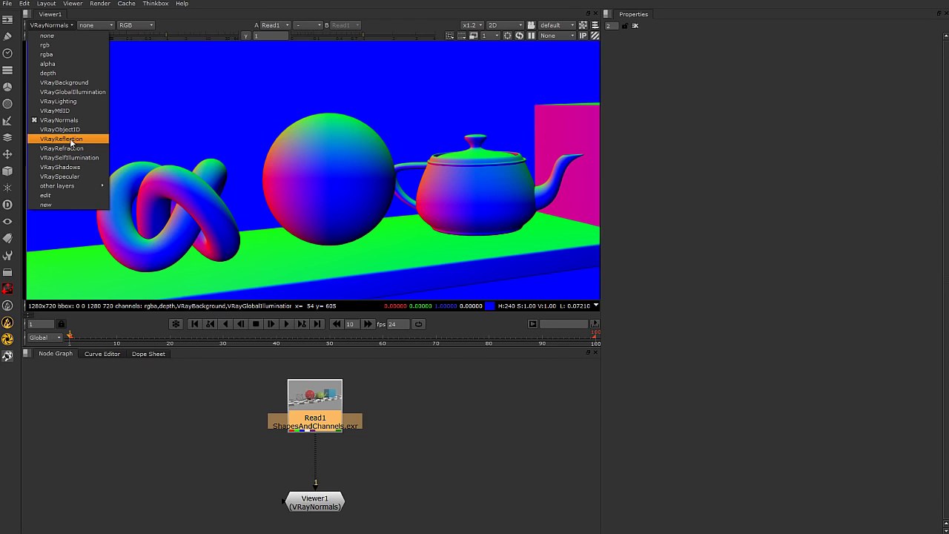
{"action": "left_click", "coordinate": [72, 140]}
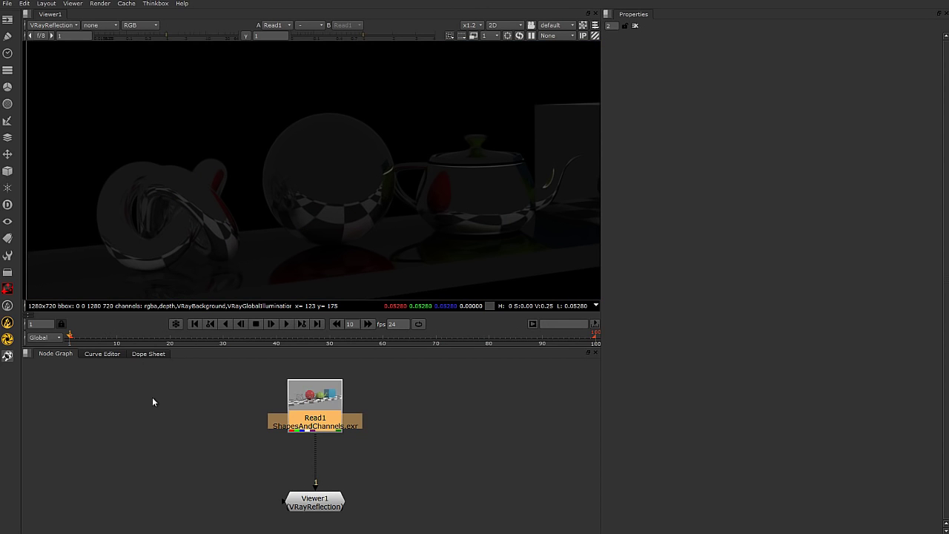
{"action": "left_click", "coordinate": [66, 27]}
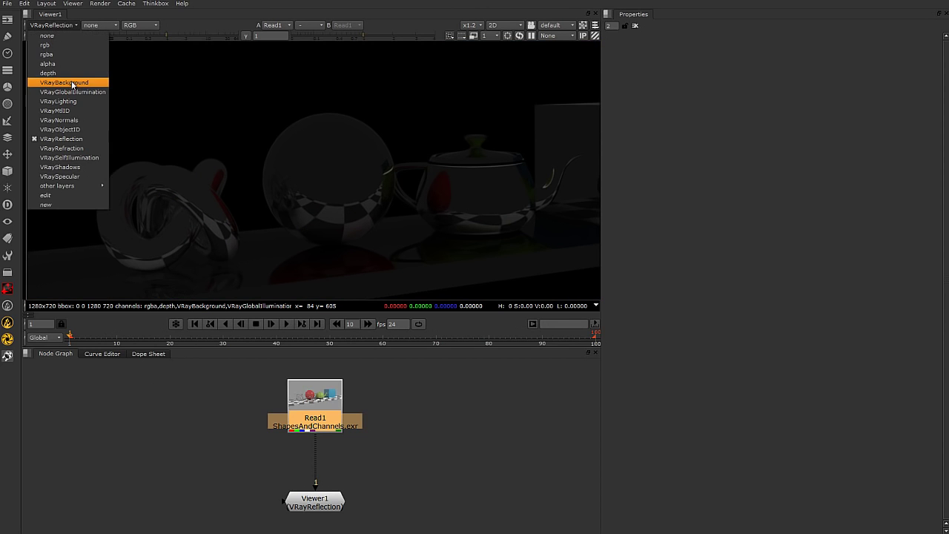
{"action": "left_click", "coordinate": [68, 79]}
{"action": "left_click", "coordinate": [68, 30]}
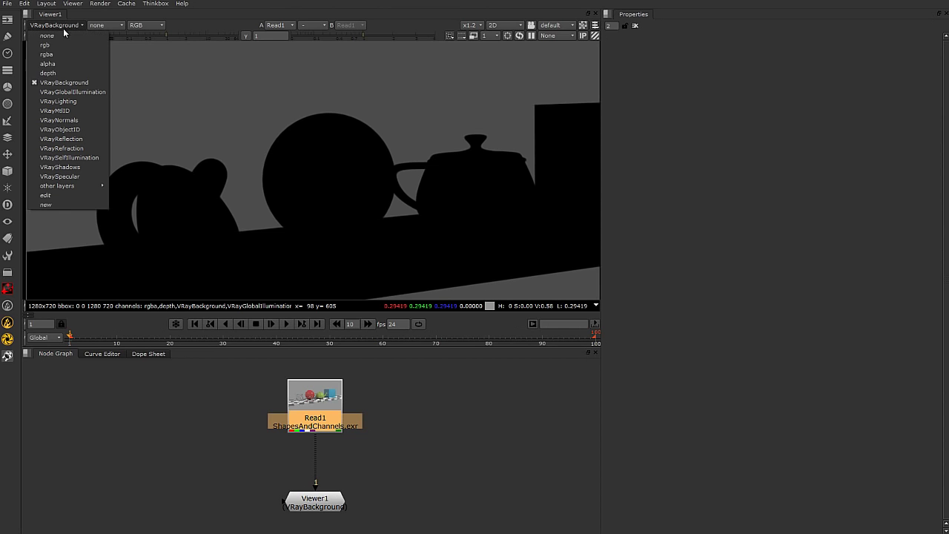
{"action": "left_click", "coordinate": [192, 22]}
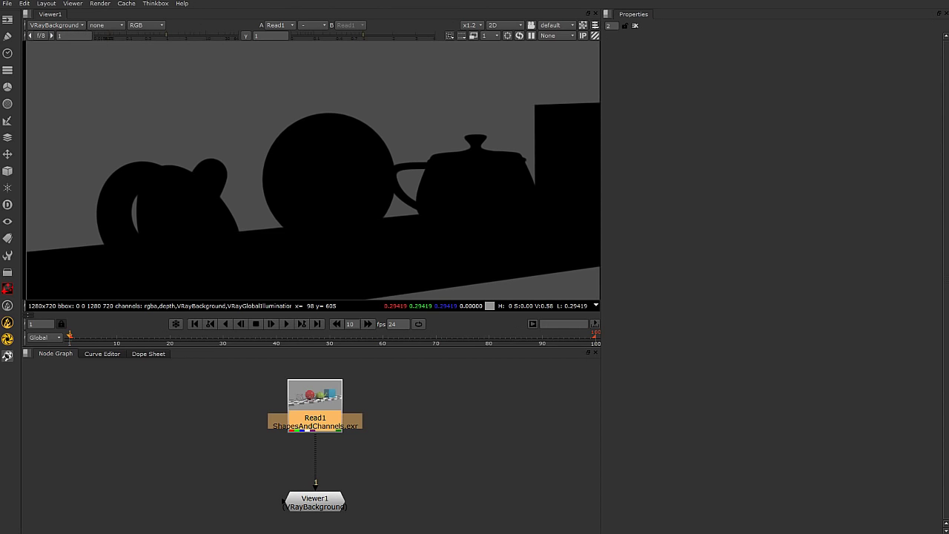
Lower the Viewer1 node slightly beneath Read1 and leave both nodes deselected
{"action": "left_click", "coordinate": [425, 442]}
{"action": "scroll", "coordinate": [406, 469], "scroll_direction": "down", "scroll_amount": 2}
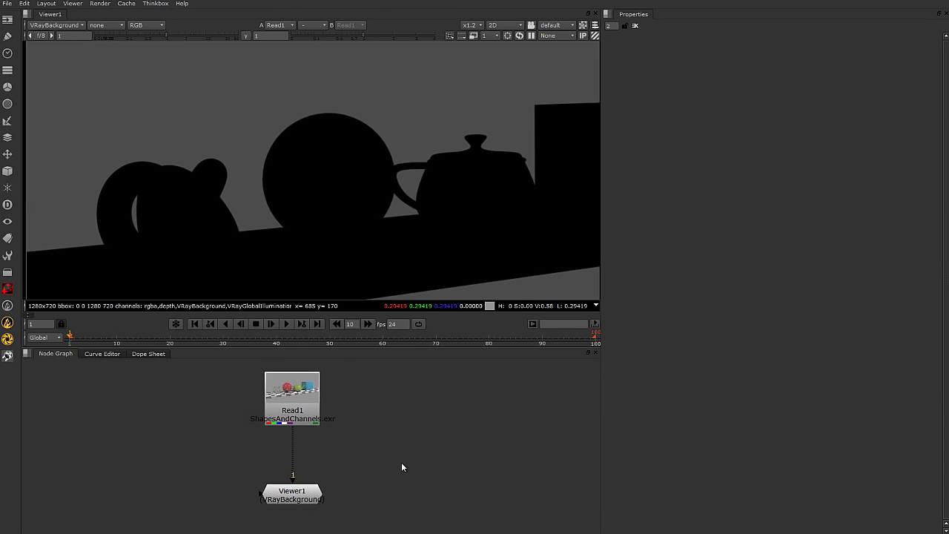
{"action": "left_click_drag", "start_coordinate": [318, 499], "coordinate": [319, 515]}
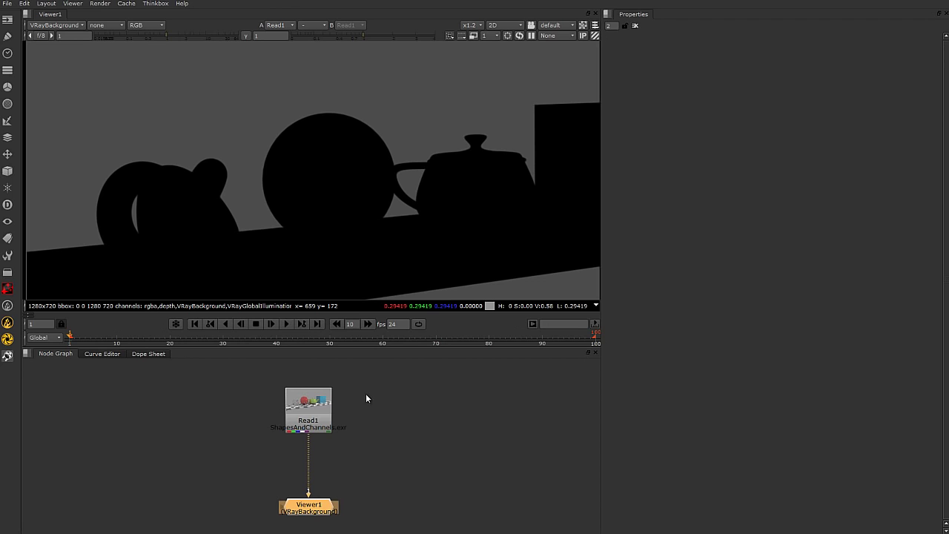
{"action": "left_click", "coordinate": [364, 417]}
{"action": "left_click", "coordinate": [299, 418]}
{"action": "left_click", "coordinate": [378, 413]}
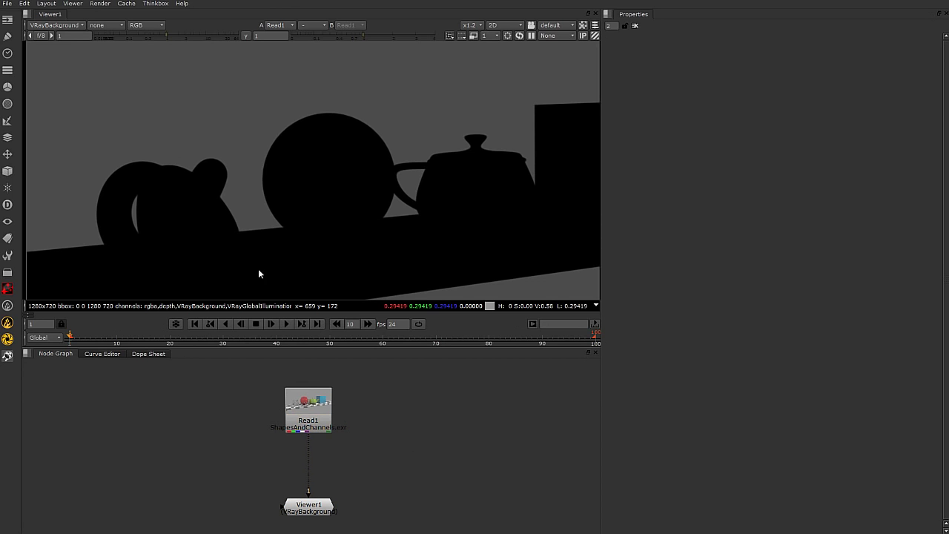
Display the rgba layer in the viewer and increase the gap between Viewer1 and Read1
{"action": "left_click", "coordinate": [80, 25]}
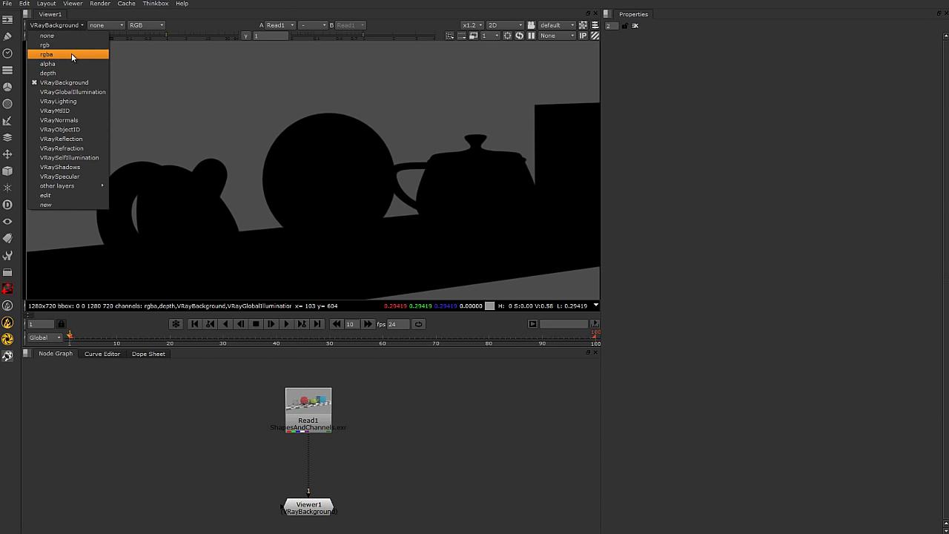
{"action": "left_click", "coordinate": [71, 56]}
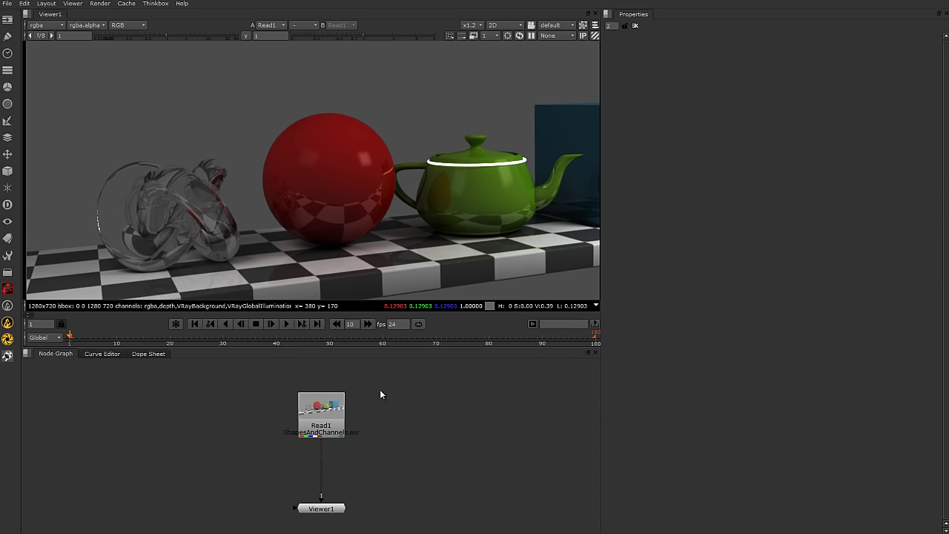
{"action": "left_click_drag", "start_coordinate": [311, 491], "coordinate": [311, 516]}
{"action": "key", "text": "minus"}
{"action": "key", "text": "minus"}
{"action": "key", "text": "minus"}
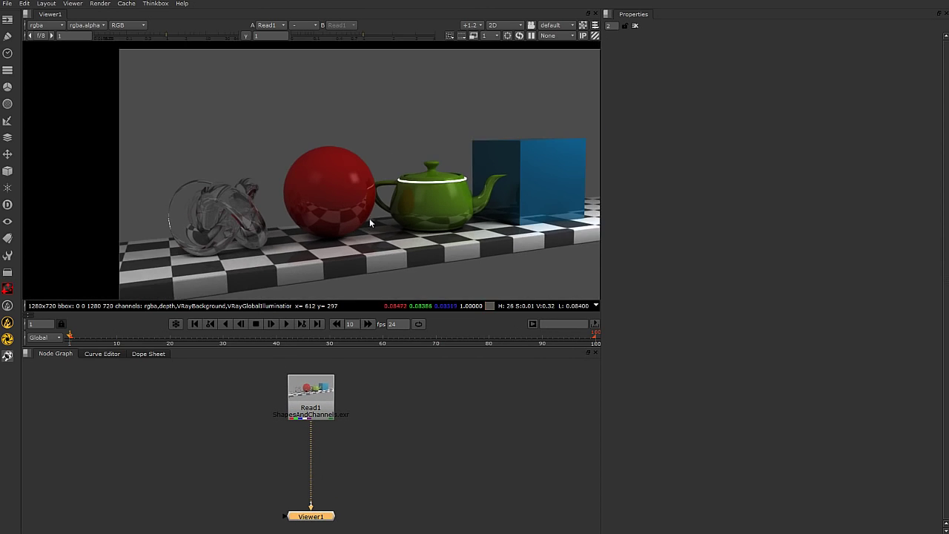
Resize the panes to give the node graph more height and make it and the viewer wider than before
{"action": "scroll", "coordinate": [357, 212], "scroll_direction": "up", "scroll_amount": 3}
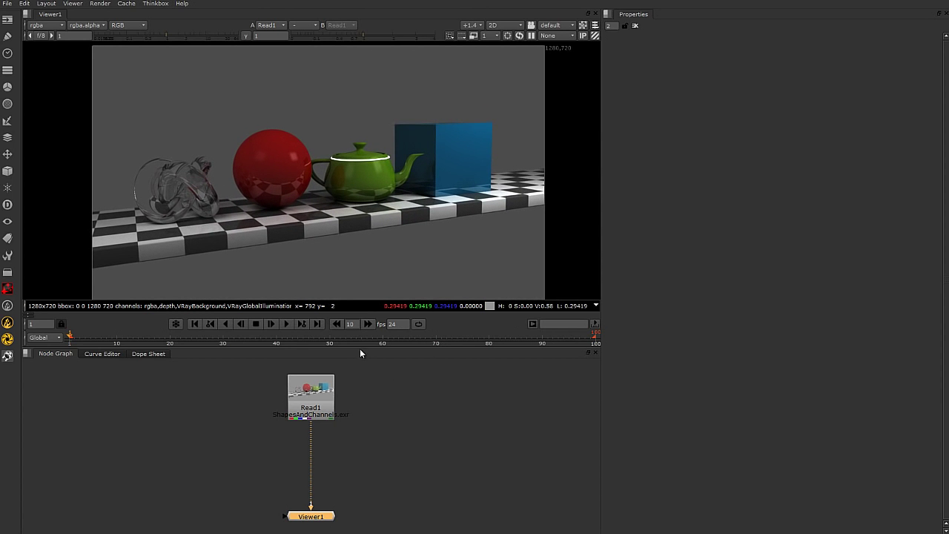
{"action": "left_click_drag", "start_coordinate": [359, 350], "coordinate": [359, 302]}
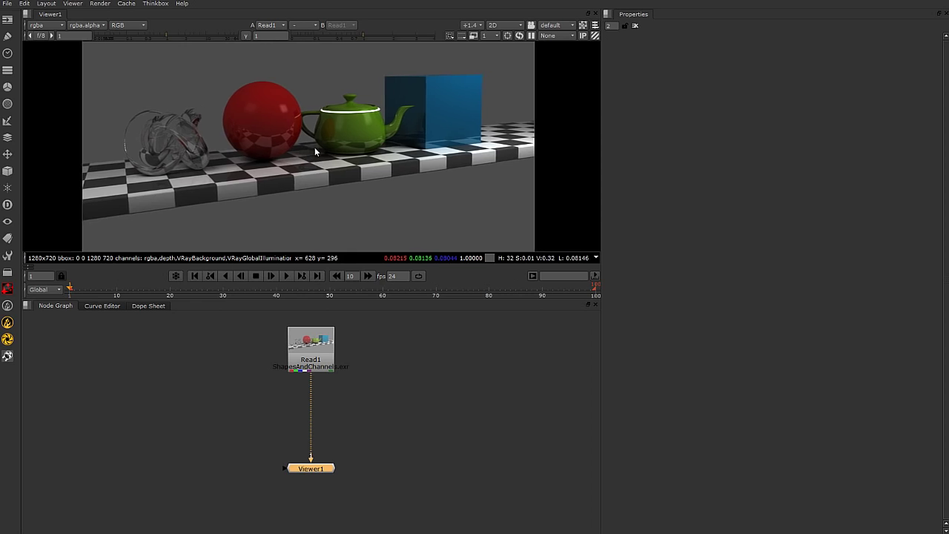
{"action": "scroll", "coordinate": [315, 151], "scroll_direction": "down", "scroll_amount": 1}
{"action": "left_click", "coordinate": [452, 389]}
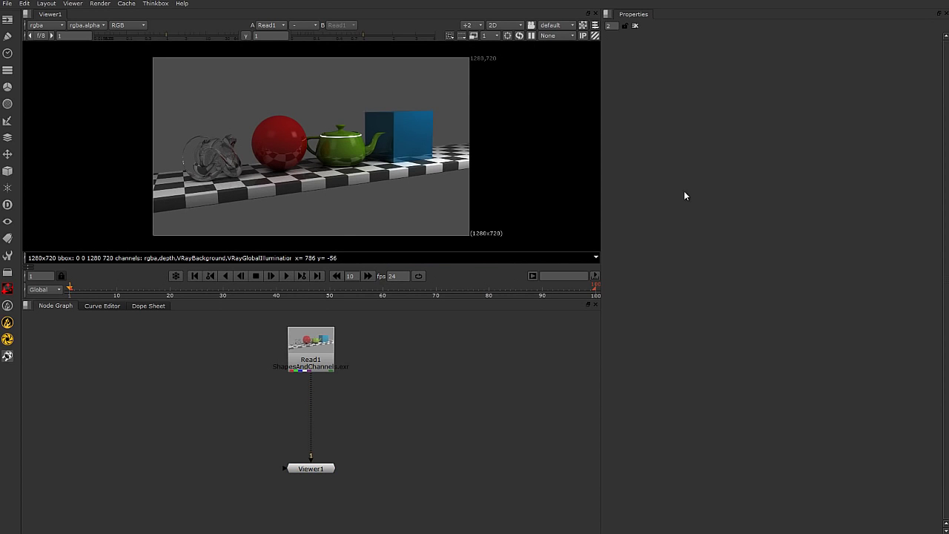
{"action": "left_click_drag", "start_coordinate": [601, 201], "coordinate": [648, 194]}
{"action": "middle_click_drag", "start_coordinate": [349, 359], "coordinate": [345, 420]}
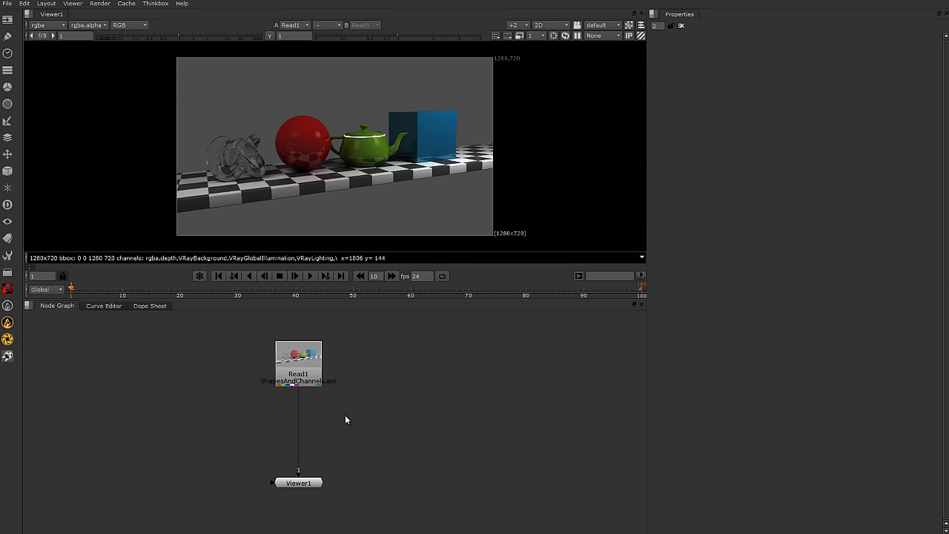
Space Read1 and Viewer1 farther apart vertically in the node graph, leaving Read1 selected
{"action": "left_click", "coordinate": [300, 370]}
{"action": "left_click_drag", "start_coordinate": [301, 362], "coordinate": [301, 351]}
{"action": "left_click_drag", "start_coordinate": [306, 483], "coordinate": [304, 505]}
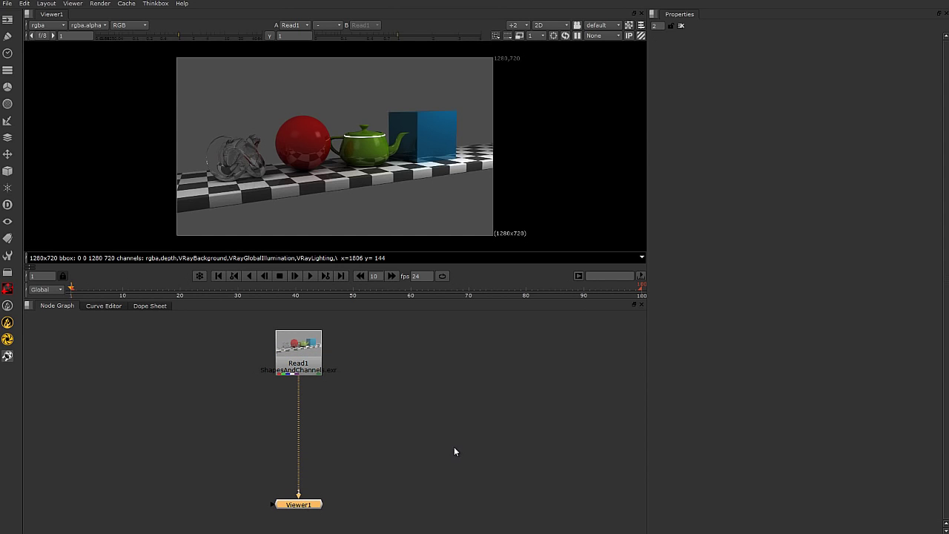
{"action": "left_click_drag", "start_coordinate": [301, 346], "coordinate": [301, 349]}
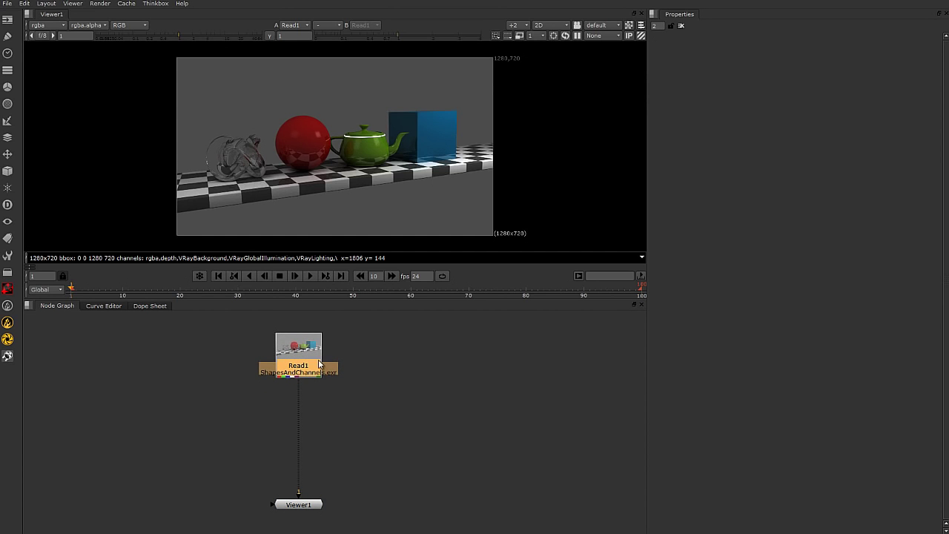
Add a Shuffle node after Read1 and place it below and to the left of Read1
{"action": "key", "text": "Tab"}
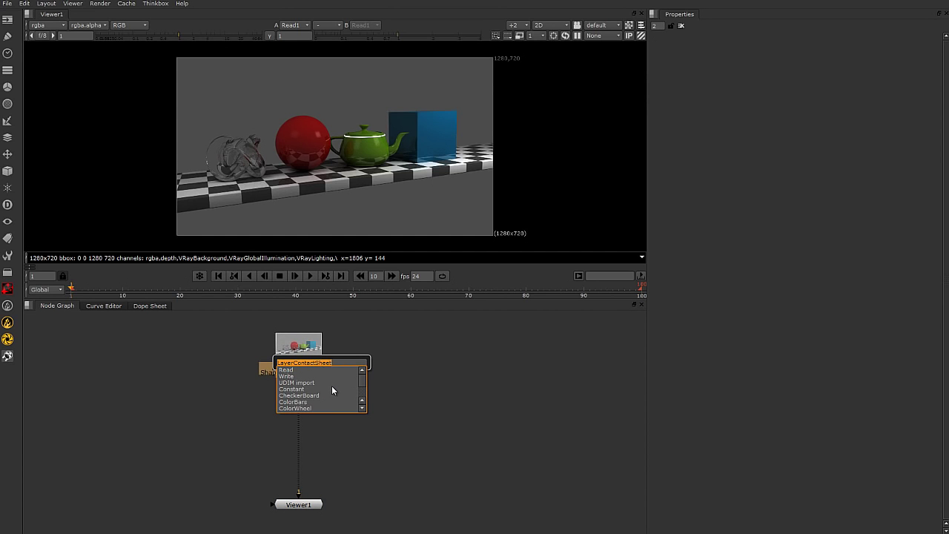
{"action": "type", "text": "shu"}
{"action": "key", "text": "Return"}
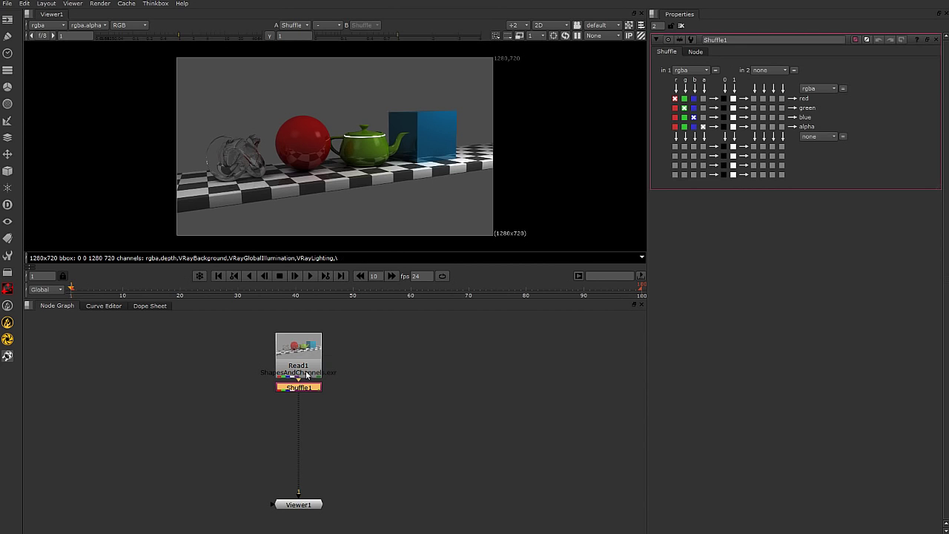
{"action": "left_click_drag", "start_coordinate": [309, 397], "coordinate": [218, 430]}
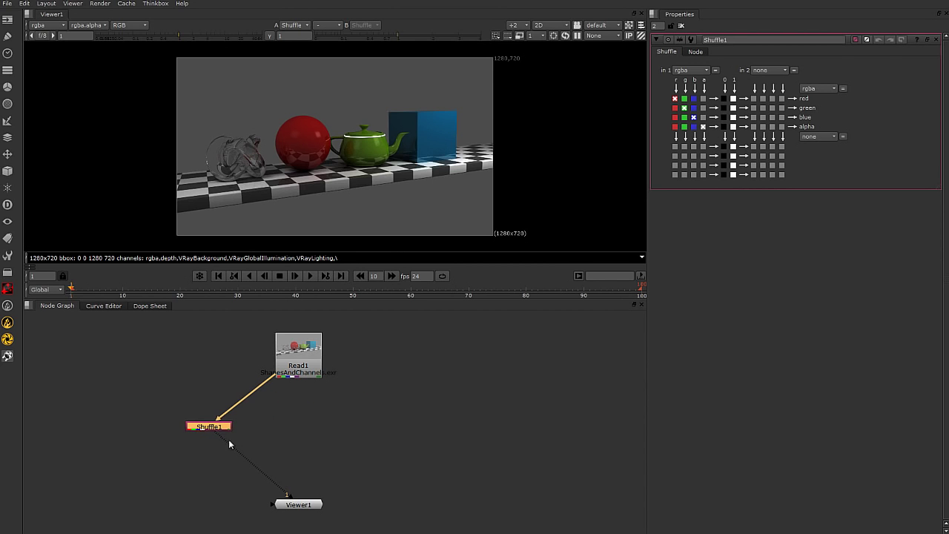
Set Shuffle1's first input layer to VRayBackground and label the node BG
{"action": "left_click", "coordinate": [707, 71]}
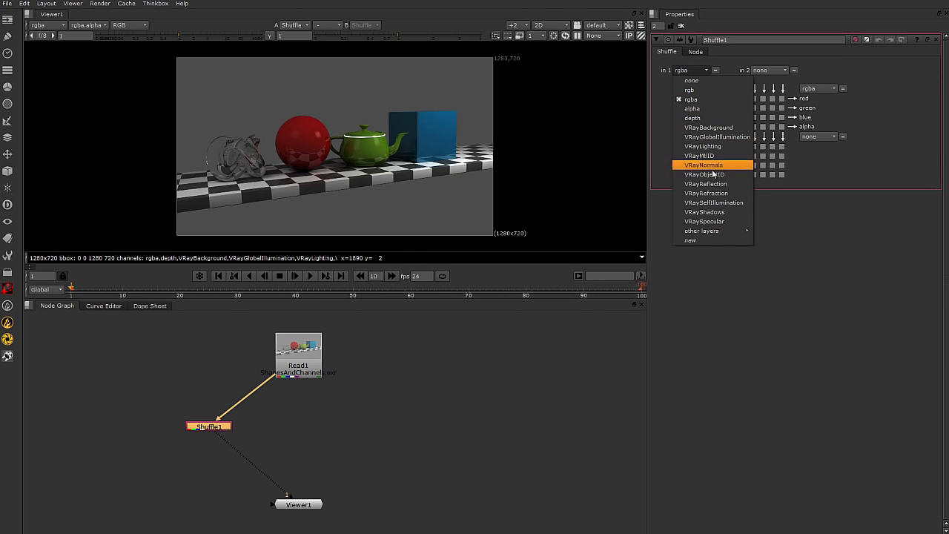
{"action": "left_click", "coordinate": [717, 131]}
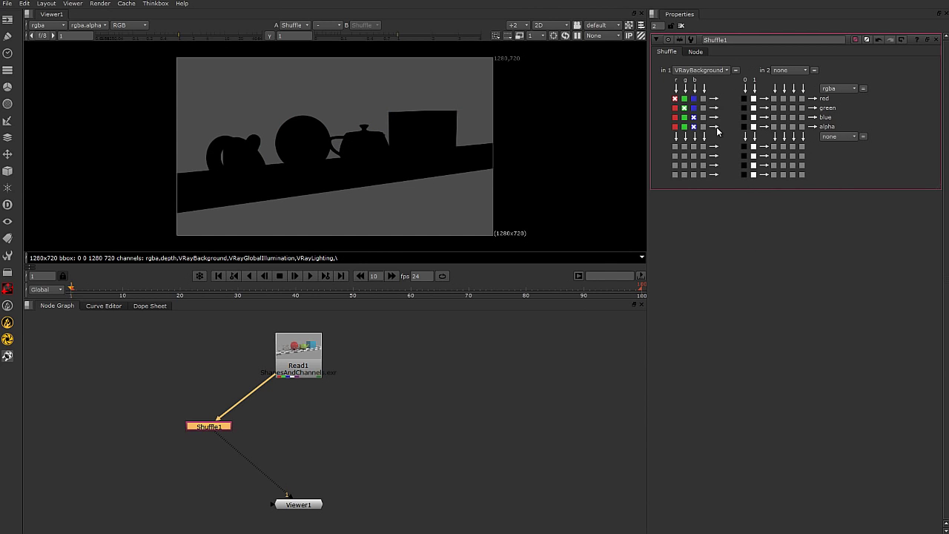
{"action": "left_click", "coordinate": [691, 52]}
{"action": "left_click", "coordinate": [703, 66]}
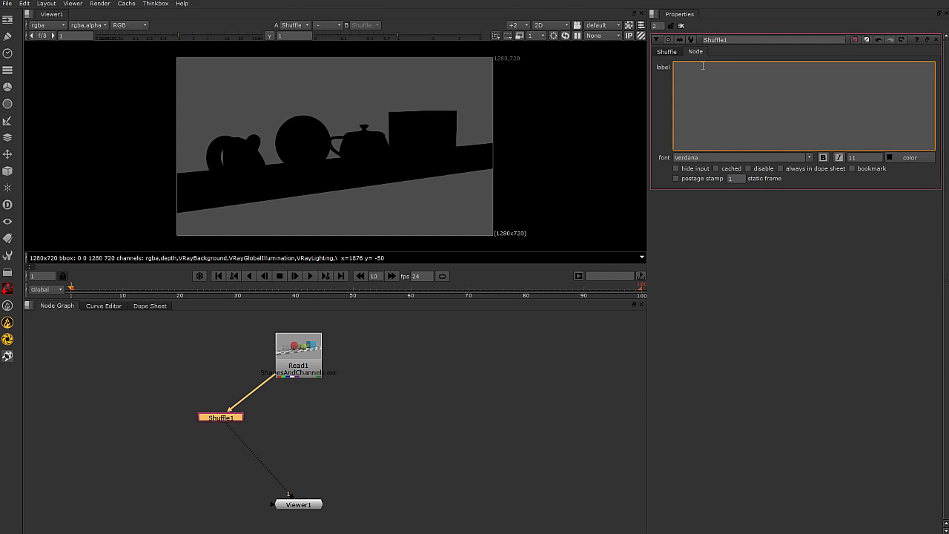
{"action": "type", "text": "BG"}
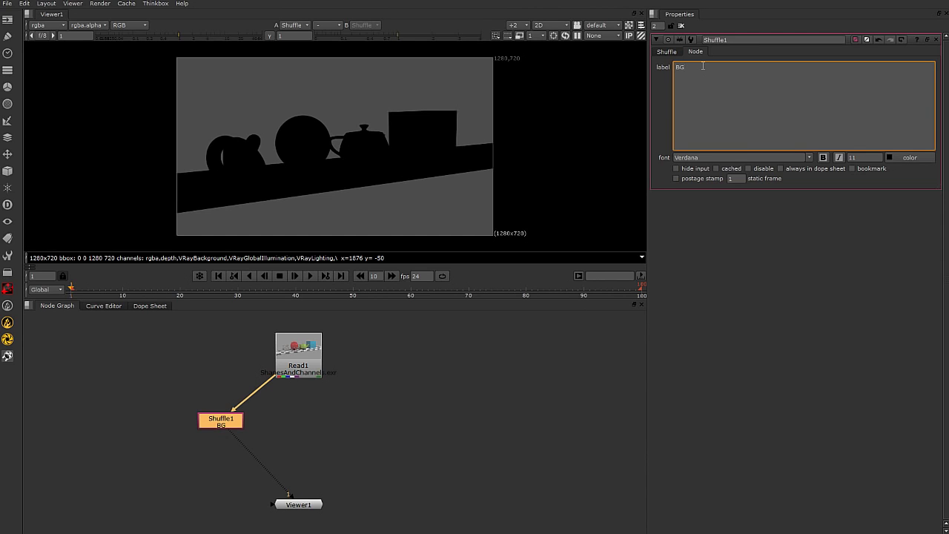
{"action": "left_click", "coordinate": [250, 420]}
{"action": "left_click_drag", "start_coordinate": [245, 423], "coordinate": [198, 430]}
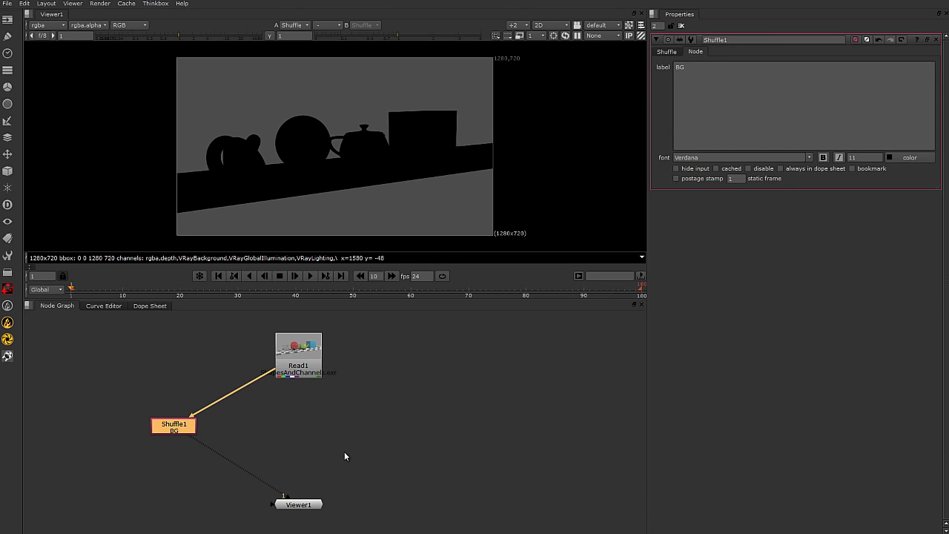
{"action": "key", "text": "Tab"}
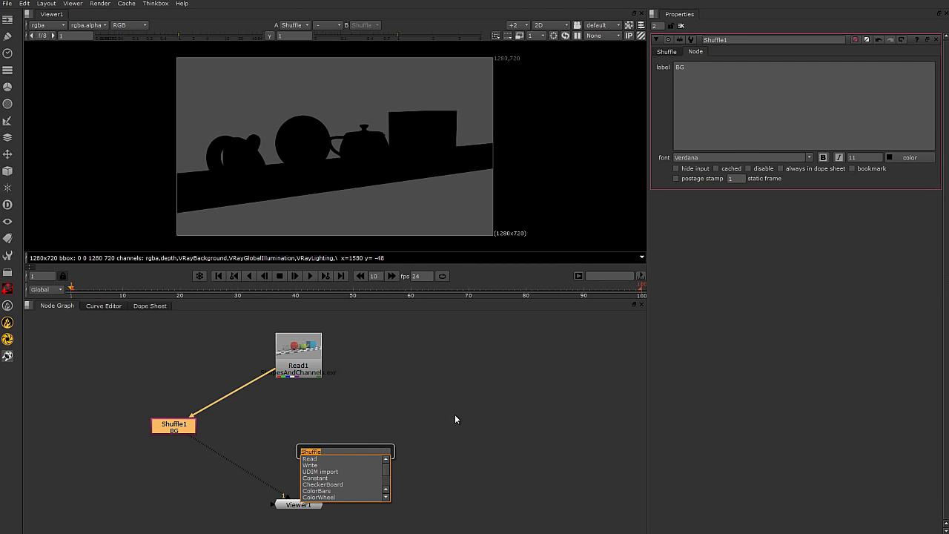
{"action": "key", "text": "Return"}
{"action": "left_click_drag", "start_coordinate": [190, 442], "coordinate": [264, 452]}
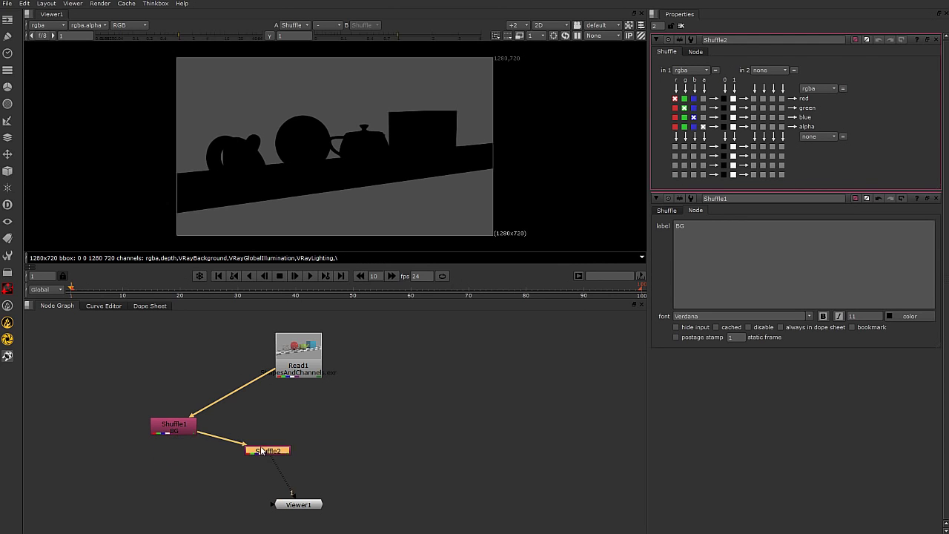
{"action": "key", "text": "Delete"}
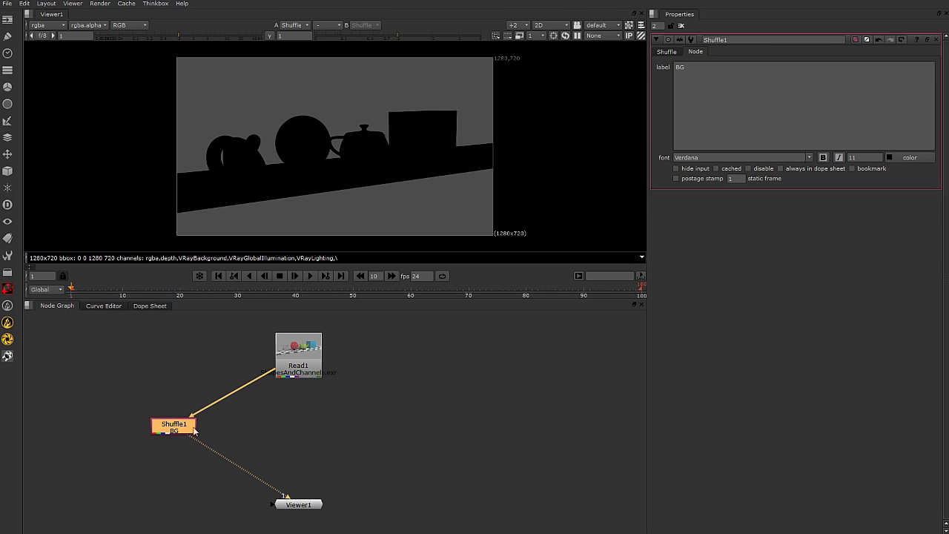
Add five unconnected Shuffle nodes in a row beside Shuffle1
{"action": "left_click", "coordinate": [379, 426]}
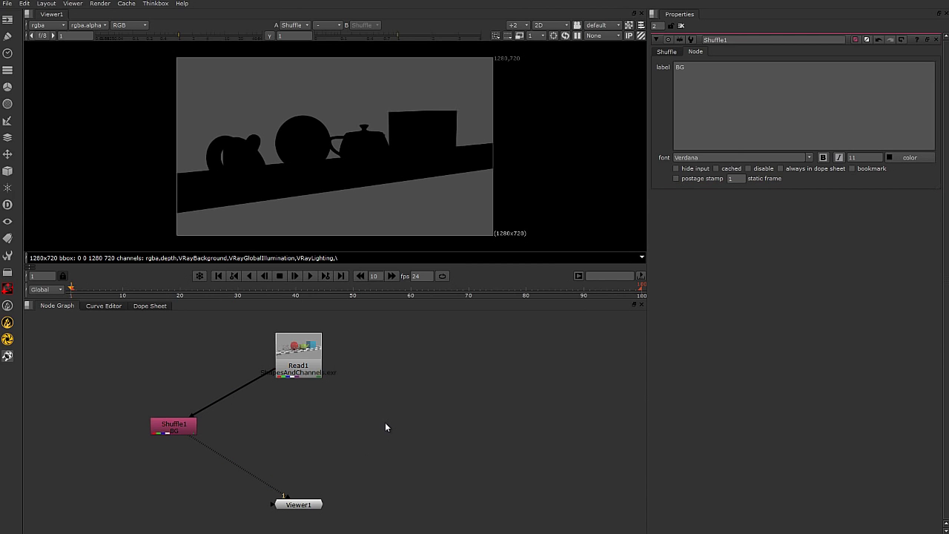
{"action": "key", "text": "Tab"}
{"action": "type", "text": "shuffle"}
{"action": "key", "text": "Return"}
{"action": "left_click_drag", "start_coordinate": [381, 429], "coordinate": [258, 436]}
{"action": "left_click", "coordinate": [372, 434]}
{"action": "key", "text": "Tab"}
{"action": "key", "text": "Return"}
{"action": "left_click_drag", "start_coordinate": [371, 430], "coordinate": [331, 434]}
{"action": "left_click", "coordinate": [422, 432]}
{"action": "key", "text": "Tab"}
{"action": "key", "text": "Return"}
{"action": "left_click_drag", "start_coordinate": [422, 435], "coordinate": [442, 427]}
{"action": "left_click", "coordinate": [459, 427]}
{"action": "key", "text": "Tab"}
{"action": "key", "text": "Return"}
{"action": "left_click", "coordinate": [530, 421]}
{"action": "key", "text": "Tab"}
{"action": "key", "text": "Return"}
{"action": "left_click_drag", "start_coordinate": [528, 421], "coordinate": [513, 421]}
{"action": "left_click", "coordinate": [476, 467]}
Move Shuffle3 through Shuffle6 together up and farther away from Shuffle2
{"action": "left_click", "coordinate": [252, 422]}
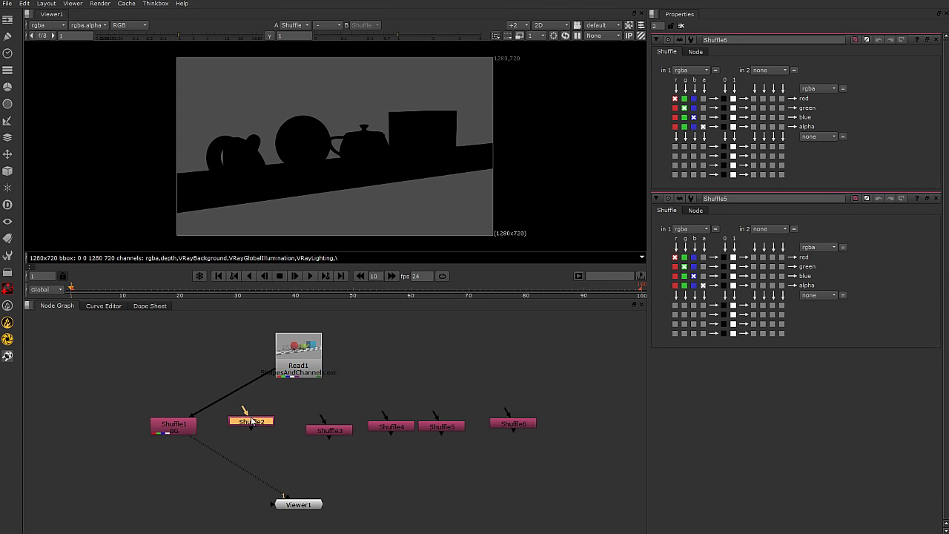
{"action": "left_click_drag", "start_coordinate": [296, 405], "coordinate": [557, 439]}
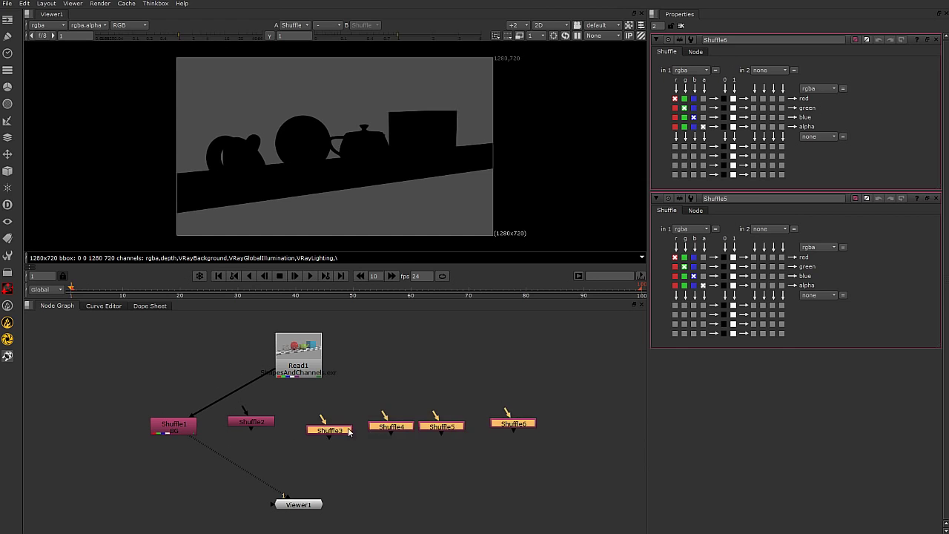
{"action": "left_click_drag", "start_coordinate": [355, 433], "coordinate": [460, 400]}
{"action": "left_click", "coordinate": [331, 470]}
Connect the input of Shuffle2 to Read1
{"action": "left_click", "coordinate": [260, 424]}
{"action": "left_click", "coordinate": [244, 412]}
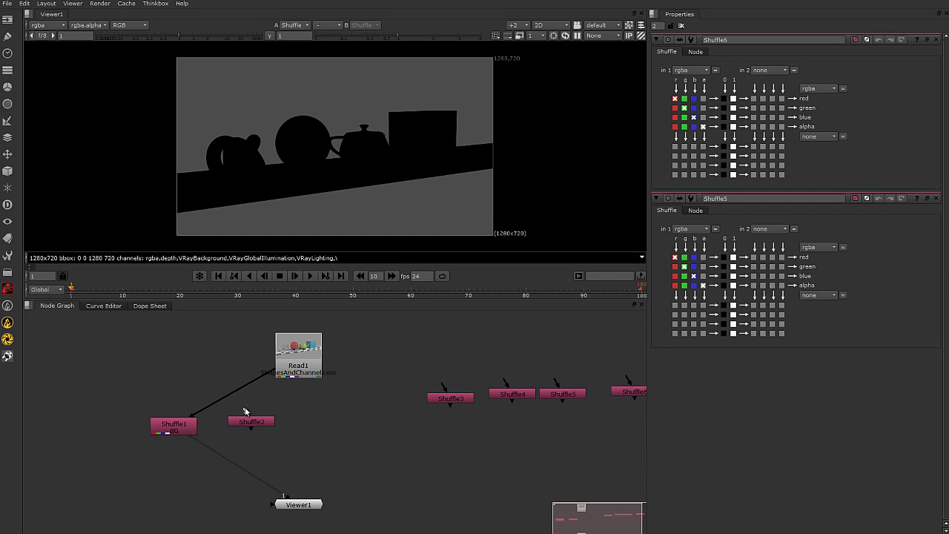
{"action": "left_click_drag", "start_coordinate": [244, 413], "coordinate": [304, 371]}
Set Shuffle2's first input layer to VRayGlobalIllumination and connect Viewer1 to the node
{"action": "left_click", "coordinate": [260, 426]}
{"action": "double_click", "coordinate": [260, 426]}
{"action": "left_click", "coordinate": [704, 71]}
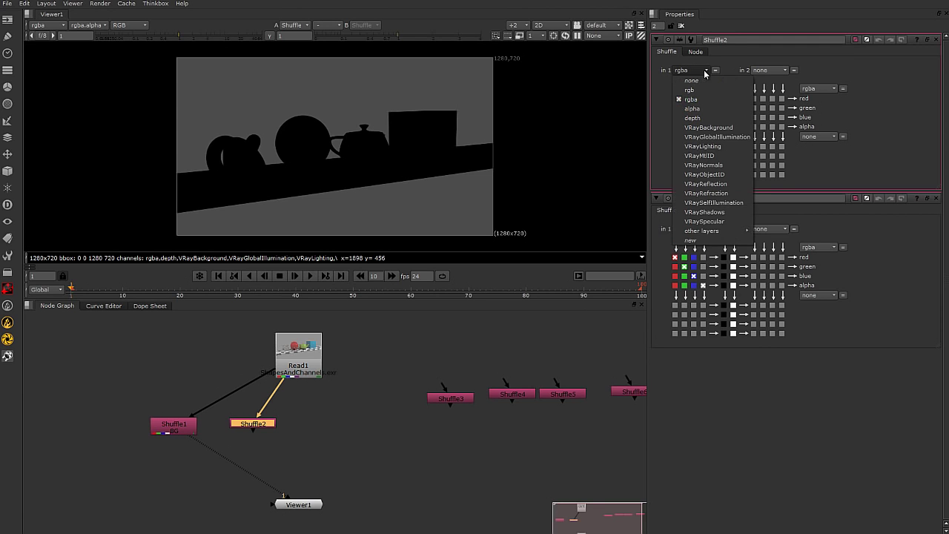
{"action": "left_click", "coordinate": [734, 137]}
{"action": "left_click_drag", "start_coordinate": [195, 440], "coordinate": [254, 427]}
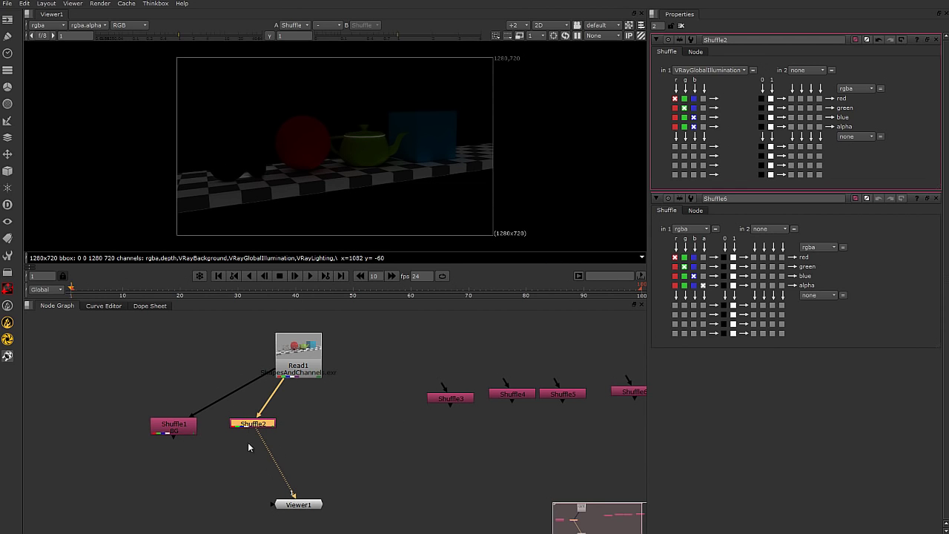
Label the Shuffle2 node GI
{"action": "left_click", "coordinate": [696, 51]}
{"action": "left_click", "coordinate": [707, 67]}
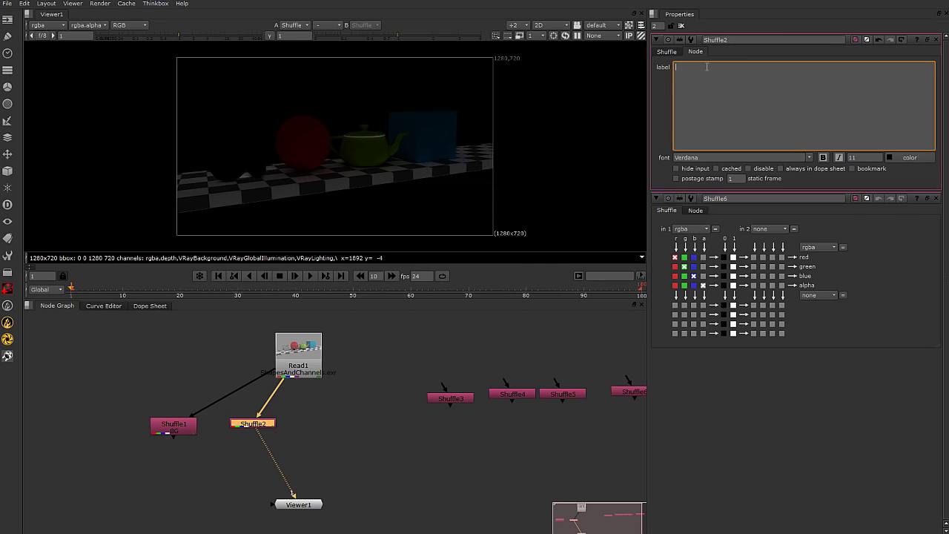
{"action": "type", "text": "GI"}
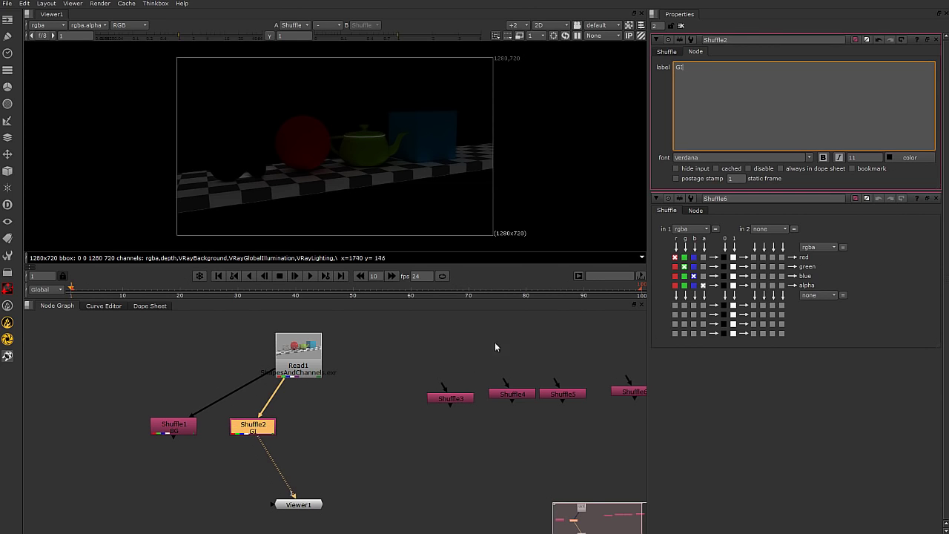
{"action": "left_click", "coordinate": [308, 439]}
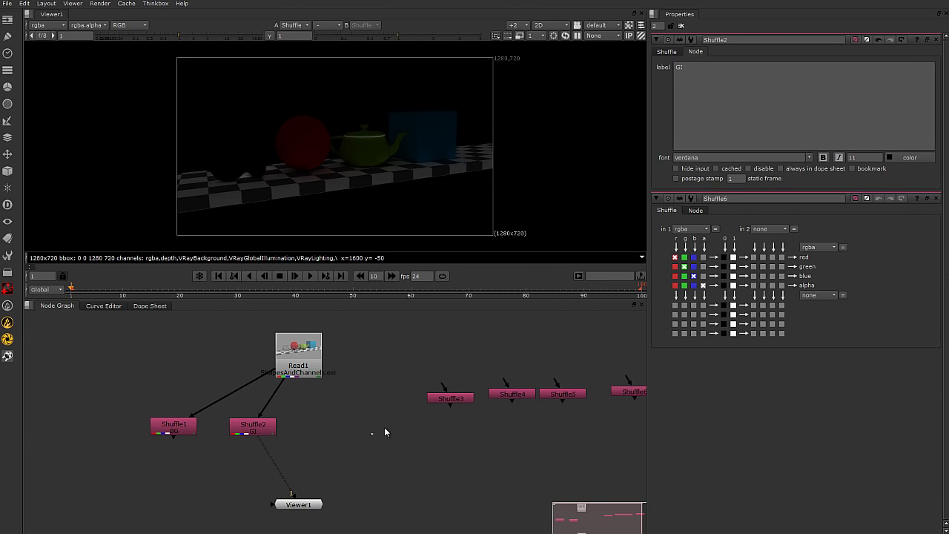
Connect Shuffle3 to Read1, placing it beside Shuffle2, and show it in Viewer1
{"action": "left_click_drag", "start_coordinate": [444, 386], "coordinate": [286, 348]}
{"action": "left_click_drag", "start_coordinate": [447, 402], "coordinate": [324, 429]}
{"action": "left_click_drag", "start_coordinate": [329, 433], "coordinate": [333, 433]}
{"action": "key", "text": "1"}
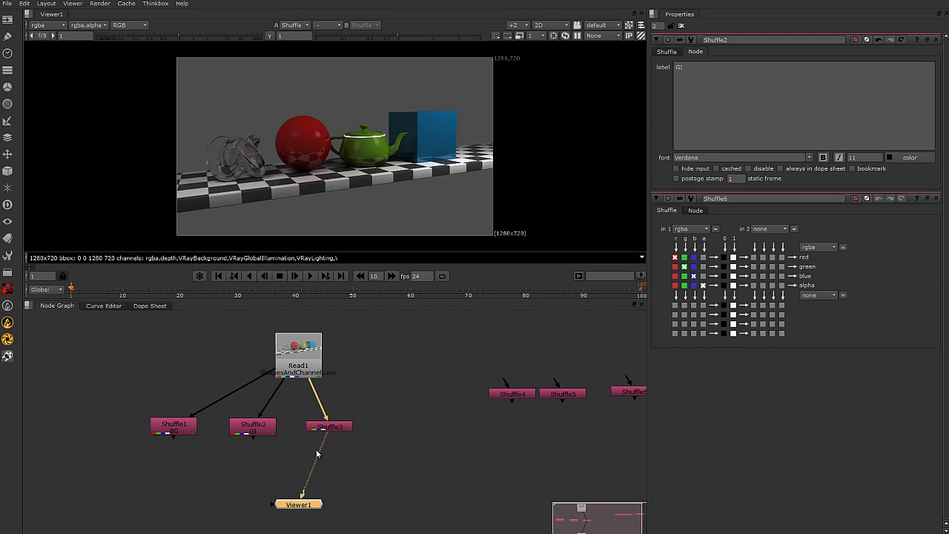
Set Shuffle3's first input layer to VRayLighting and label the node Lighting
{"action": "left_click", "coordinate": [331, 434]}
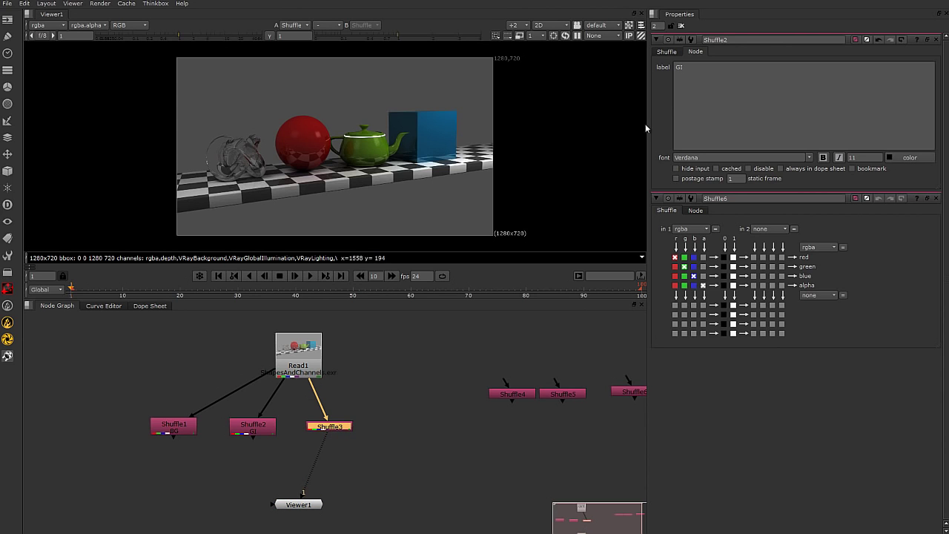
{"action": "double_click", "coordinate": [335, 428]}
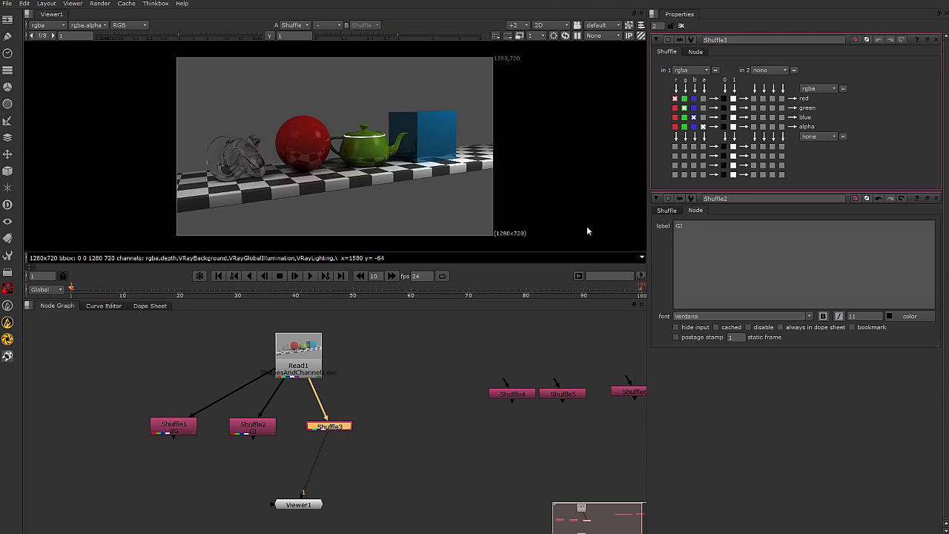
{"action": "left_click", "coordinate": [710, 70]}
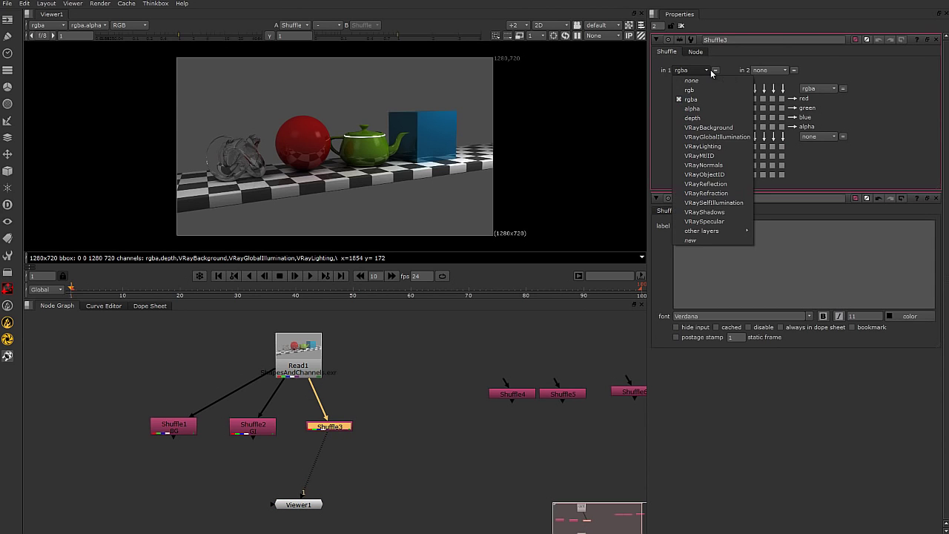
{"action": "left_click", "coordinate": [722, 146]}
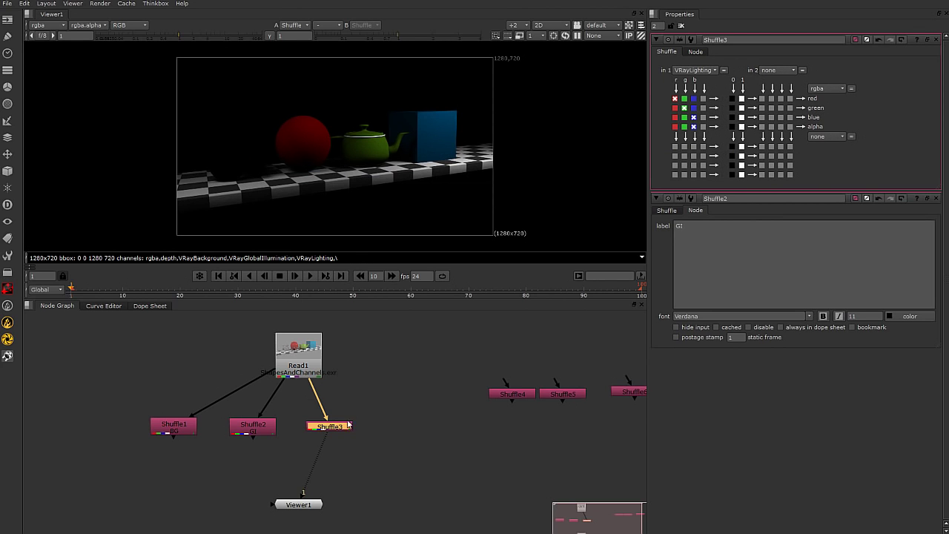
{"action": "left_click", "coordinate": [696, 52]}
{"action": "left_click", "coordinate": [700, 69]}
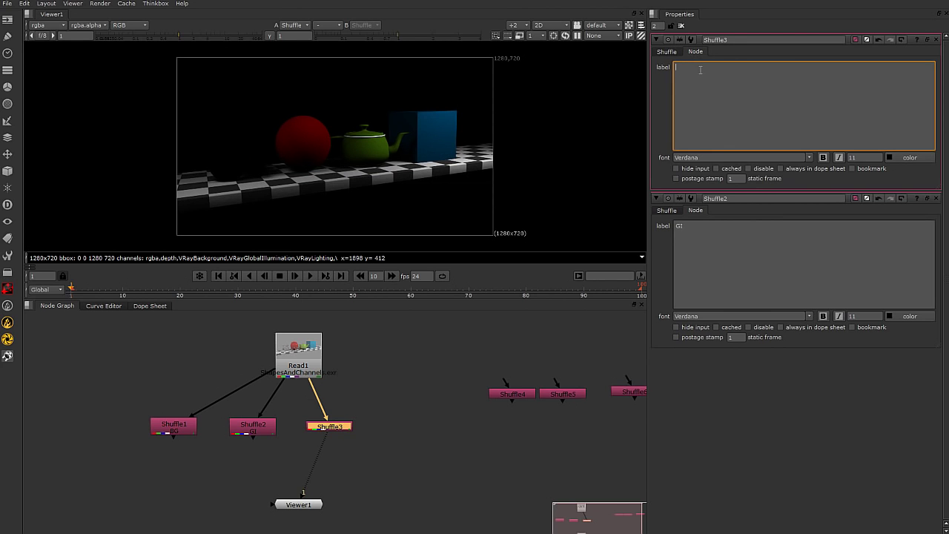
{"action": "type", "text": "Lighting"}
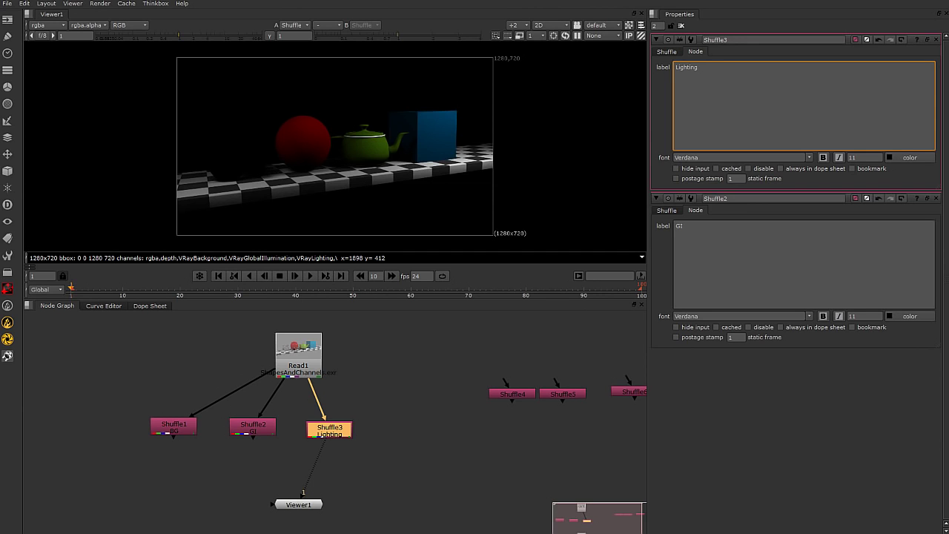
{"action": "left_click", "coordinate": [400, 468]}
Place Shuffle4 in the row beside Shuffle3 and connect its input to Read1
{"action": "left_click_drag", "start_coordinate": [342, 435], "coordinate": [333, 432]}
{"action": "left_click_drag", "start_coordinate": [506, 393], "coordinate": [376, 429]}
{"action": "left_click_drag", "start_coordinate": [306, 375], "coordinate": [391, 427]}
Set Shuffle4's first input layer to VRayReflection and label the node Refract
{"action": "double_click", "coordinate": [389, 426]}
{"action": "left_click", "coordinate": [691, 71]}
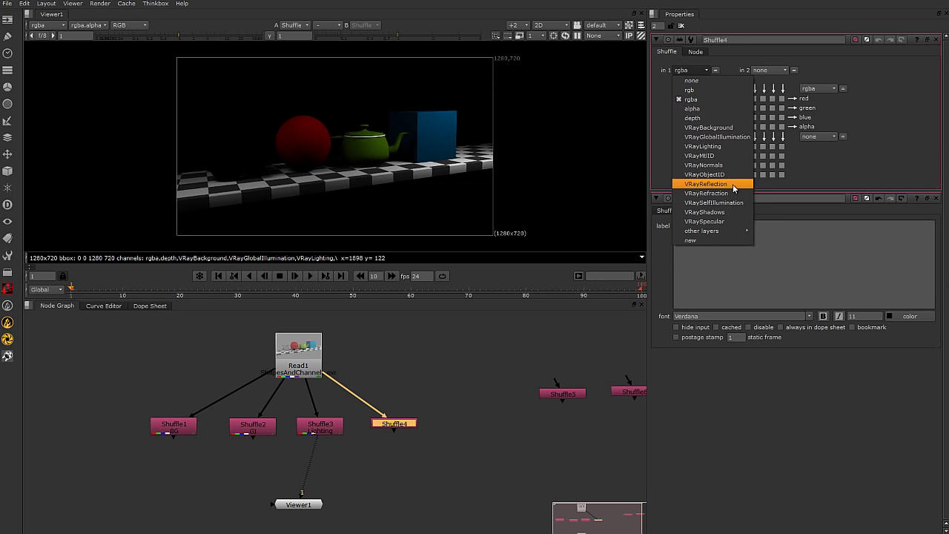
{"action": "left_click", "coordinate": [708, 184]}
{"action": "left_click", "coordinate": [694, 52]}
{"action": "left_click", "coordinate": [699, 66]}
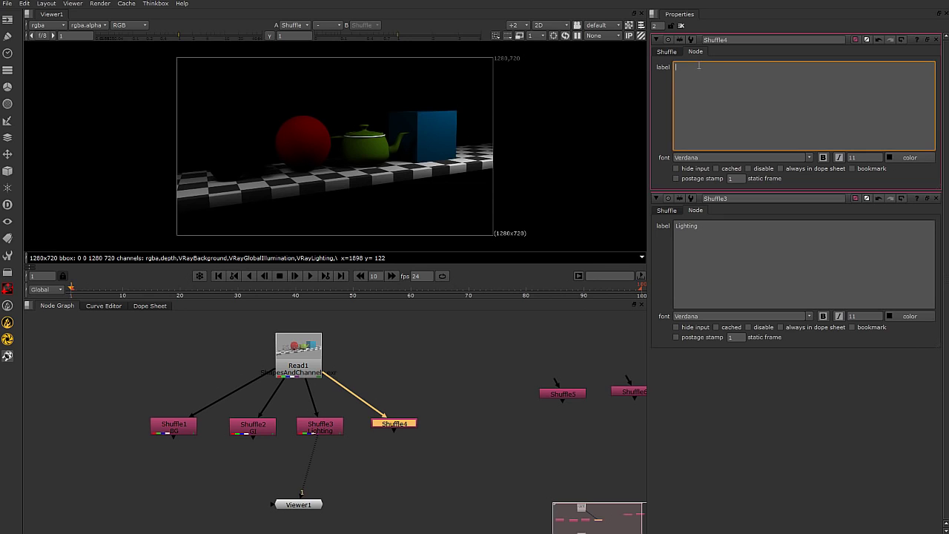
{"action": "type", "text": "Refract"}
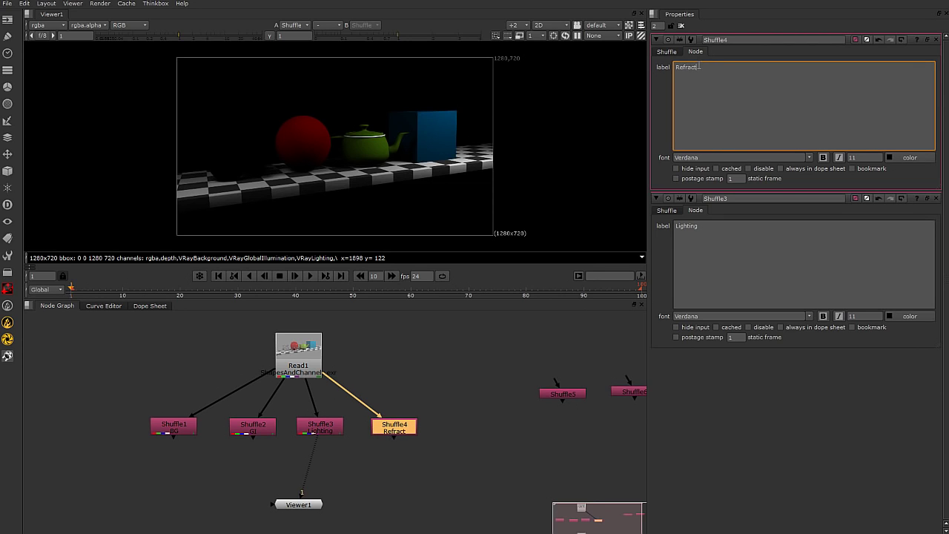
{"action": "left_click", "coordinate": [452, 423]}
Connect Viewer1 to Shuffle4 and change the node's first input layer to VRayRefraction
{"action": "left_click", "coordinate": [408, 426]}
{"action": "left_click_drag", "start_coordinate": [316, 446], "coordinate": [401, 426]}
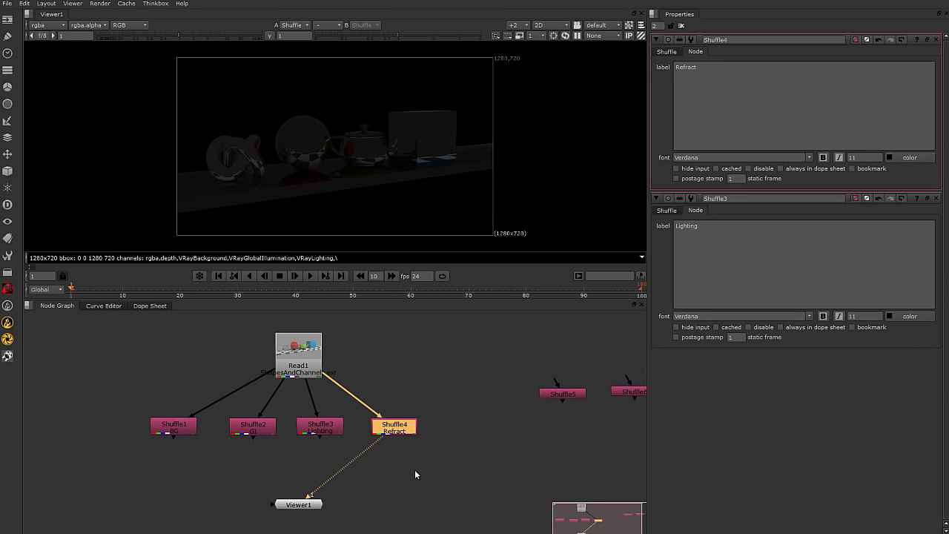
{"action": "left_click", "coordinate": [667, 51]}
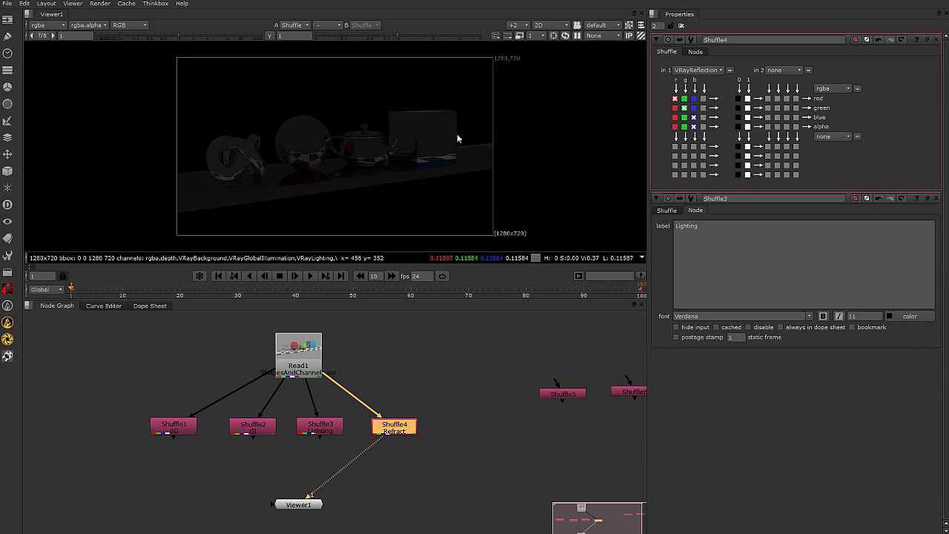
{"action": "left_click", "coordinate": [711, 71]}
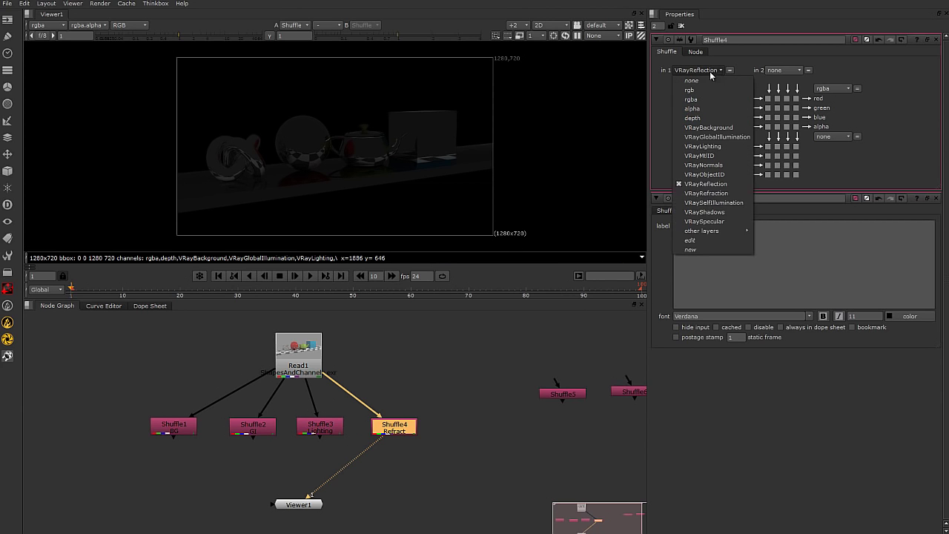
{"action": "left_click", "coordinate": [725, 195]}
{"action": "left_click_drag", "start_coordinate": [395, 437], "coordinate": [390, 435]}
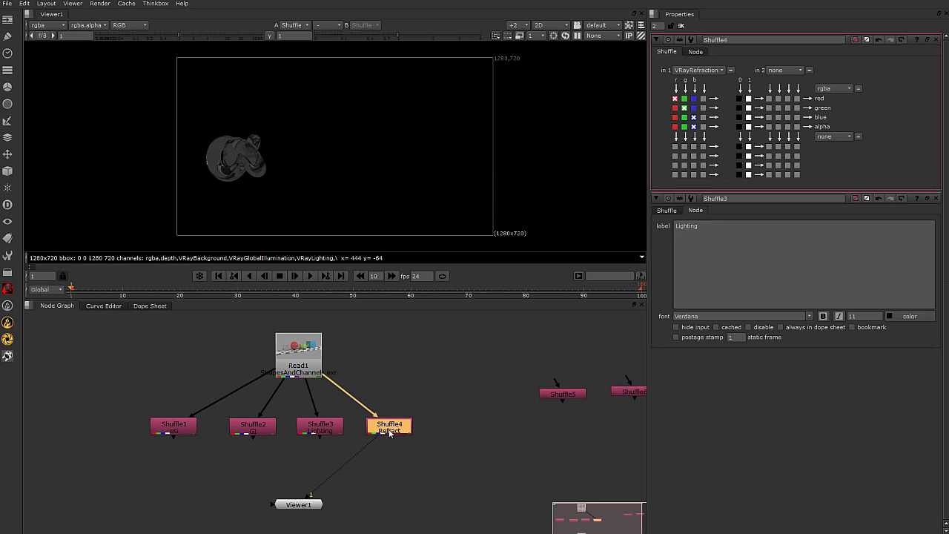
Connect Shuffle5 to Read1 and place it in the row to the right of Shuffle4
{"action": "left_click_drag", "start_coordinate": [549, 396], "coordinate": [295, 341]}
{"action": "left_click_drag", "start_coordinate": [445, 422], "coordinate": [466, 414]}
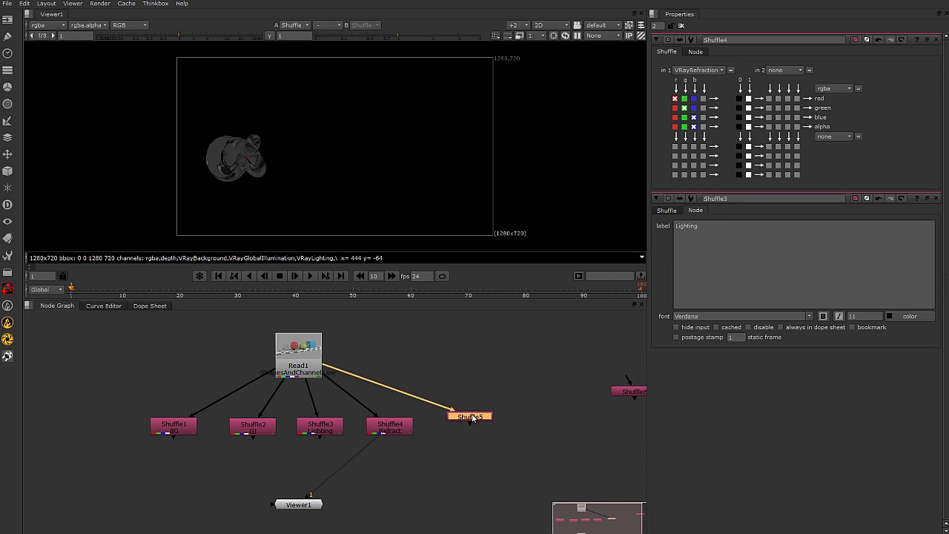
Set Shuffle5's first input layer to VRayReflection and label the node Reflect
{"action": "double_click", "coordinate": [469, 416]}
{"action": "left_click", "coordinate": [684, 70]}
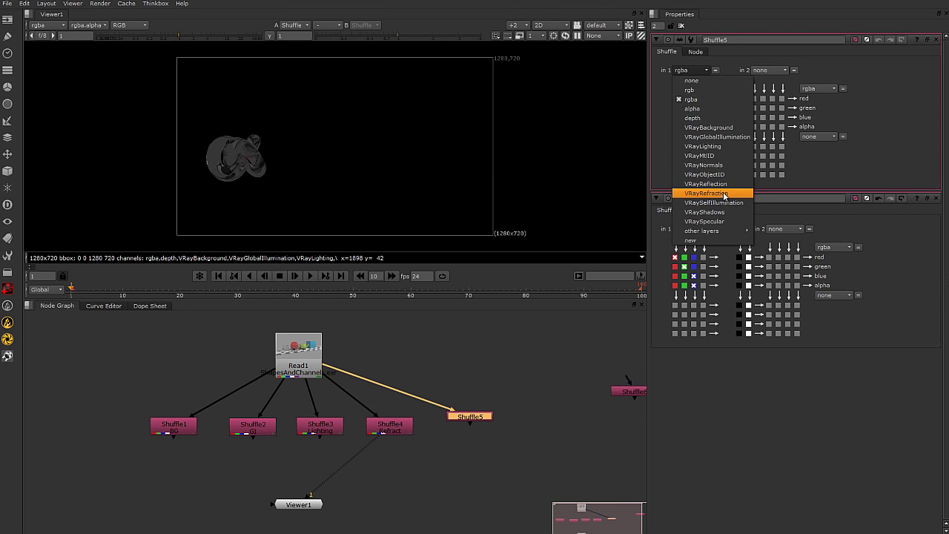
{"action": "left_click", "coordinate": [723, 188]}
{"action": "left_click", "coordinate": [697, 52]}
{"action": "left_click", "coordinate": [710, 81]}
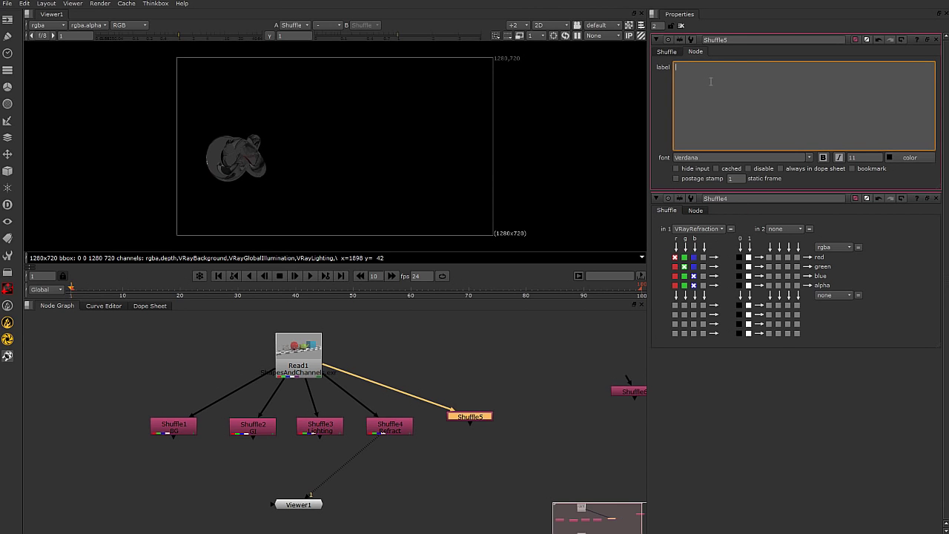
{"action": "type", "text": "Reflect"}
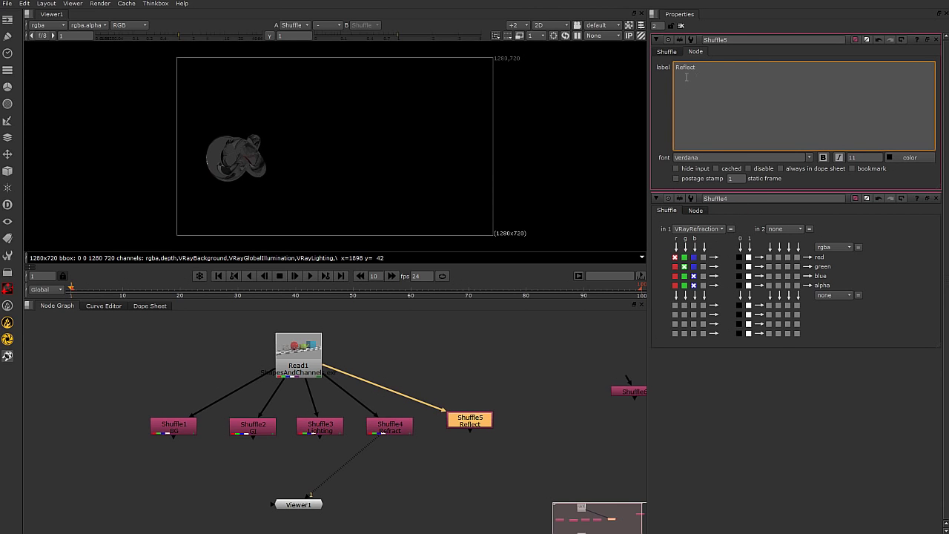
{"action": "left_click", "coordinate": [517, 389]}
Align Shuffle5 in the row beside Shuffle4 and connect Viewer1 to Shuffle5 to view the reflection pass
{"action": "left_click", "coordinate": [454, 424]}
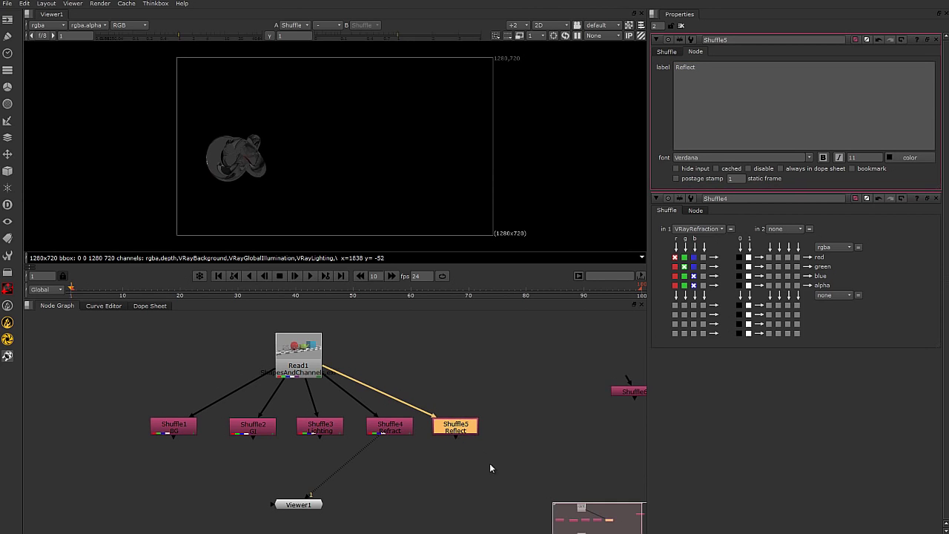
{"action": "middle_click_drag", "start_coordinate": [479, 461], "coordinate": [441, 452]}
{"action": "left_click_drag", "start_coordinate": [274, 502], "coordinate": [431, 517]}
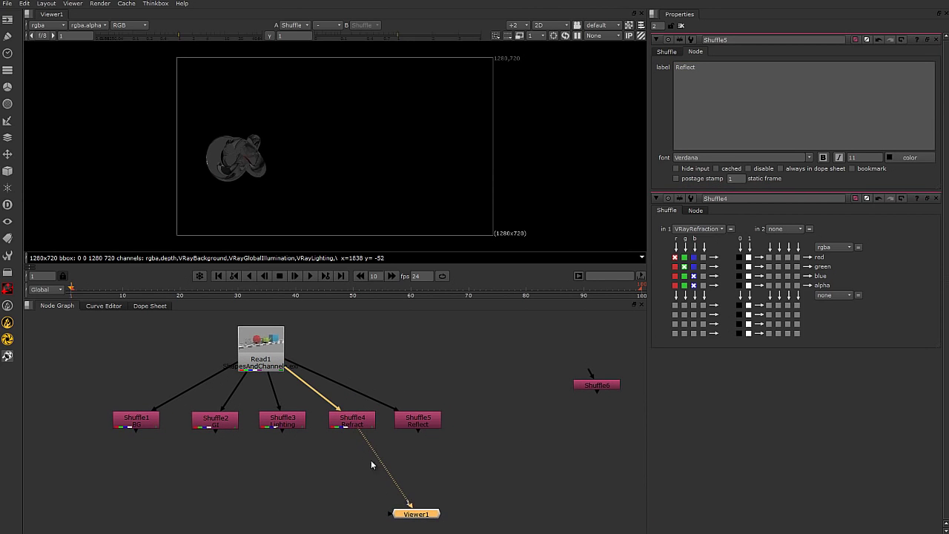
{"action": "left_click_drag", "start_coordinate": [373, 450], "coordinate": [430, 420]}
{"action": "left_click_drag", "start_coordinate": [358, 430], "coordinate": [412, 421]}
Place Shuffle6 in the row beside Shuffle5 and connect its input to Read1
{"action": "middle_click_drag", "start_coordinate": [526, 443], "coordinate": [498, 443]}
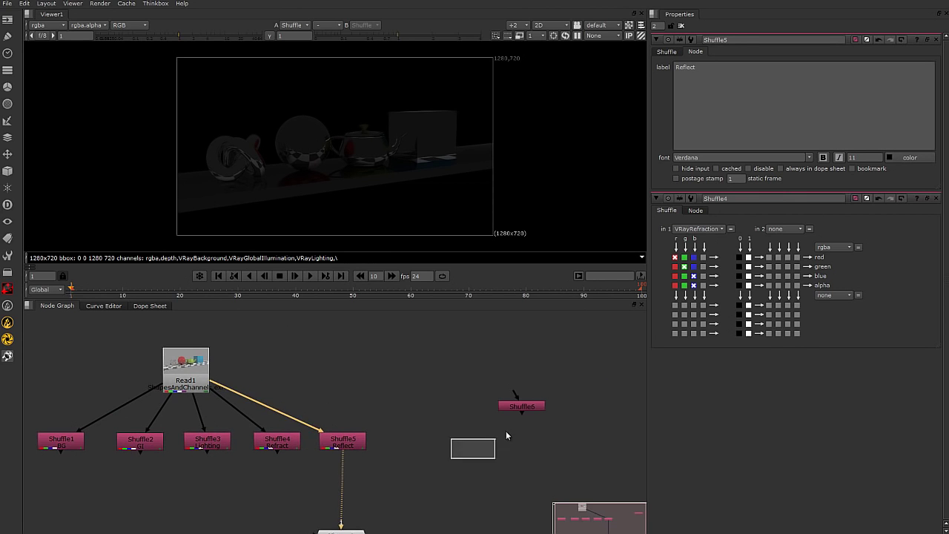
{"action": "left_click_drag", "start_coordinate": [521, 402], "coordinate": [419, 435]}
{"action": "left_click_drag", "start_coordinate": [480, 404], "coordinate": [558, 378]}
{"action": "left_click_drag", "start_coordinate": [413, 421], "coordinate": [234, 382]}
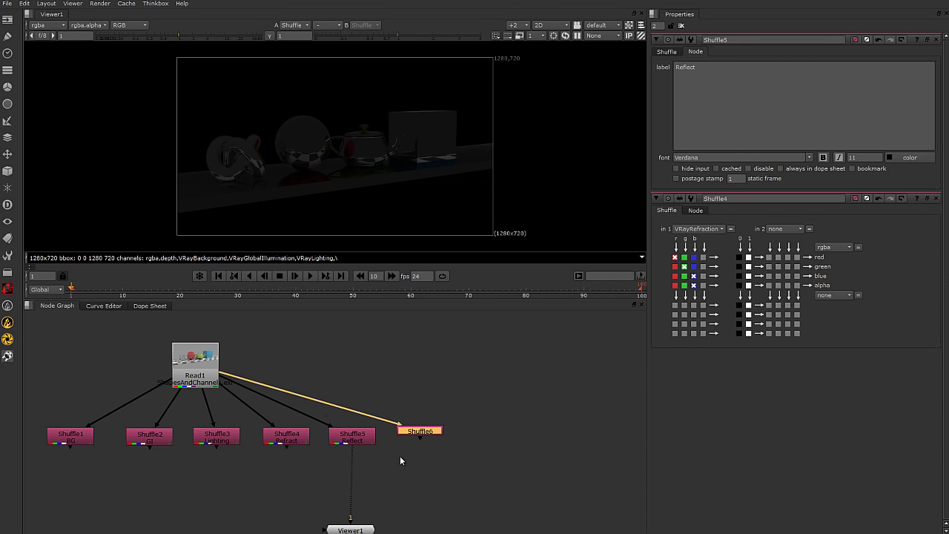
Set Shuffle6's first input layer to VRaySelfIllumination and connect Viewer1 to Shuffle6
{"action": "double_click", "coordinate": [416, 433]}
{"action": "left_click", "coordinate": [702, 70]}
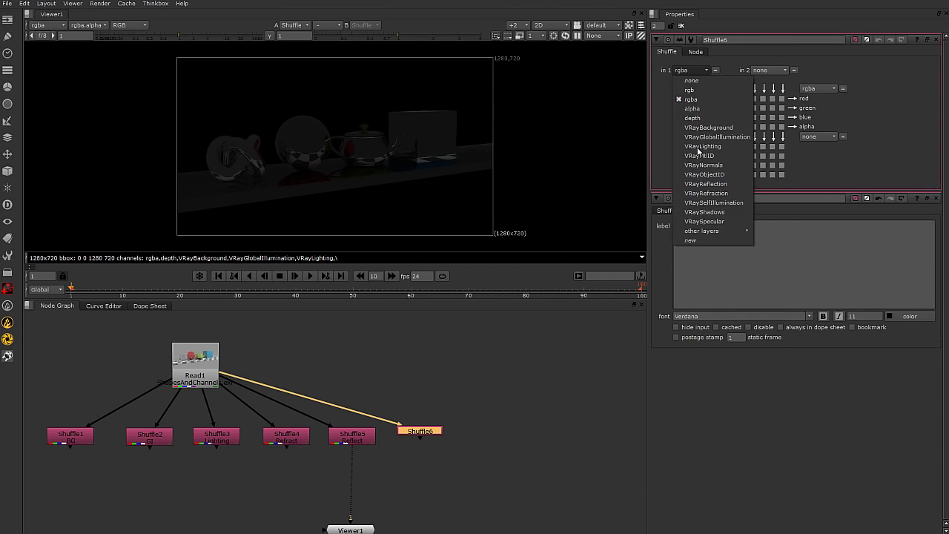
{"action": "left_click", "coordinate": [738, 203]}
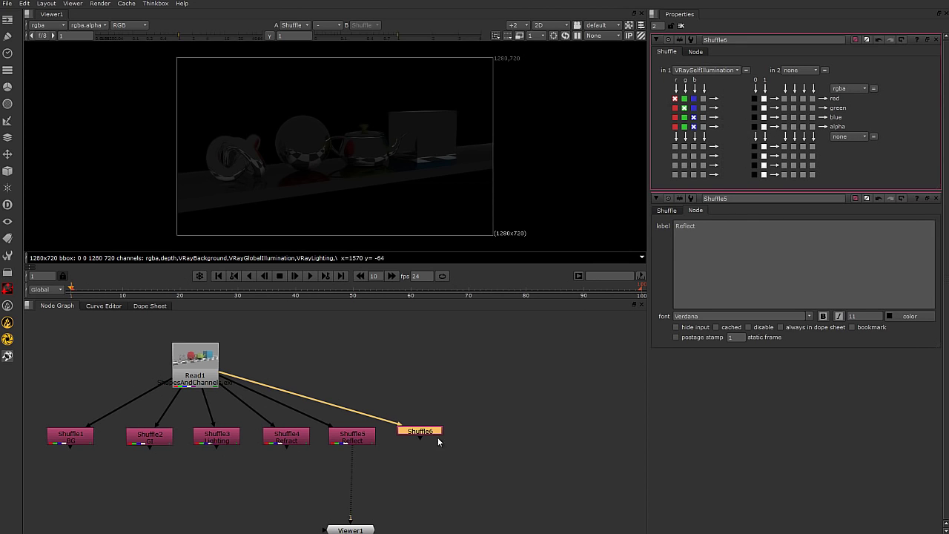
{"action": "key", "text": "1"}
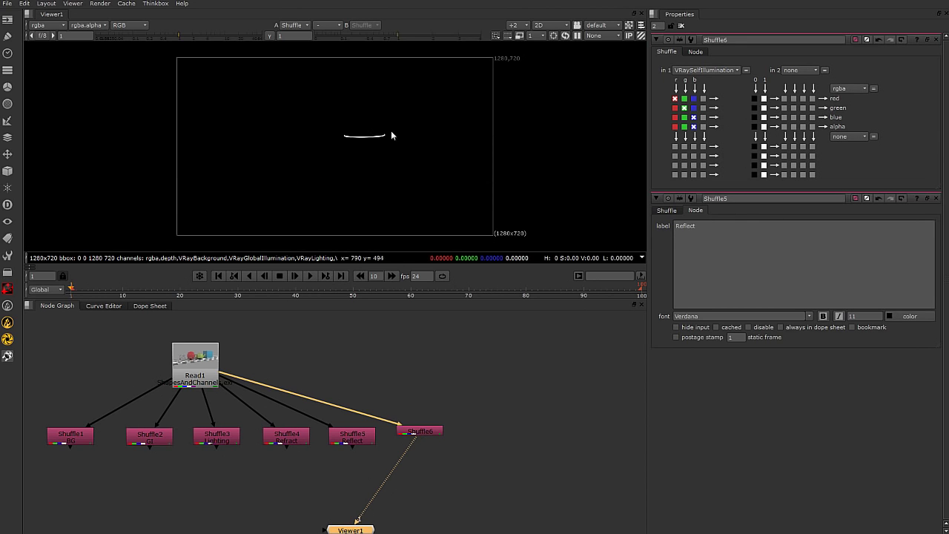
Label the Shuffle6 node Self Illum
{"action": "left_click", "coordinate": [696, 51]}
{"action": "left_click", "coordinate": [692, 77]}
{"action": "type", "text": "Self"}
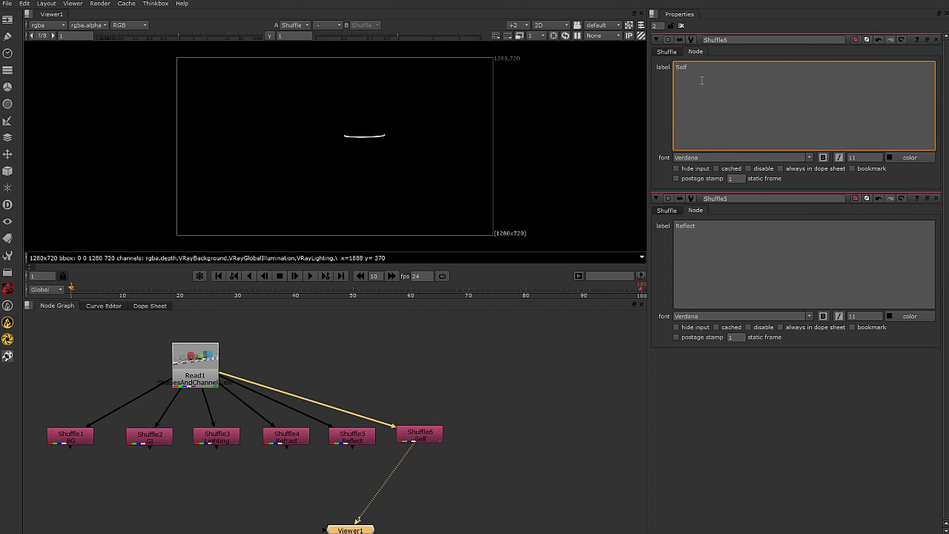
{"action": "type", "text": " Illum"}
Add another Shuffle node beside Shuffle6 at the end of the row and connect its input to Read1
{"action": "left_click", "coordinate": [485, 438]}
{"action": "key", "text": "Tab"}
{"action": "key", "text": "Return"}
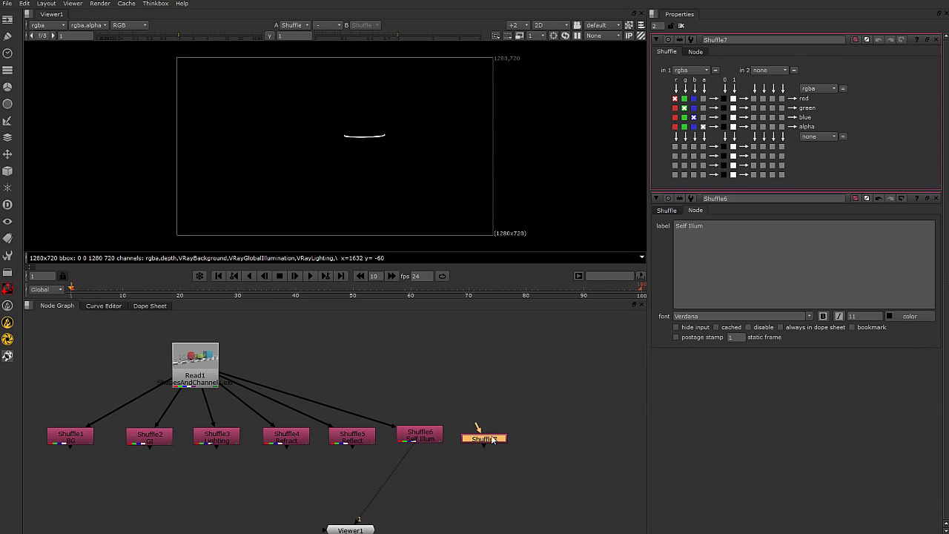
{"action": "left_click_drag", "start_coordinate": [477, 431], "coordinate": [215, 369]}
{"action": "left_click_drag", "start_coordinate": [482, 439], "coordinate": [499, 427]}
Set Shuffle7's first input layer to VRaySpecular
{"action": "left_click", "coordinate": [696, 71]}
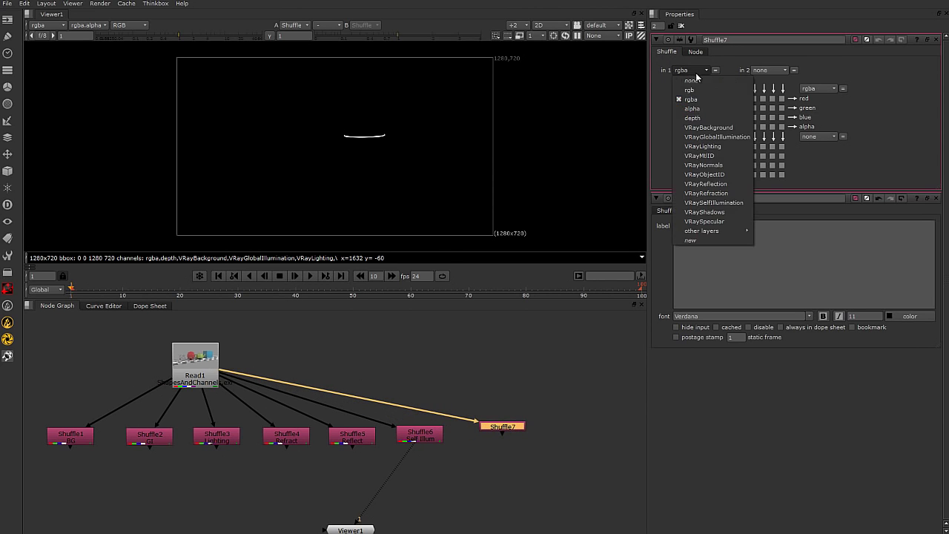
{"action": "left_click", "coordinate": [731, 220]}
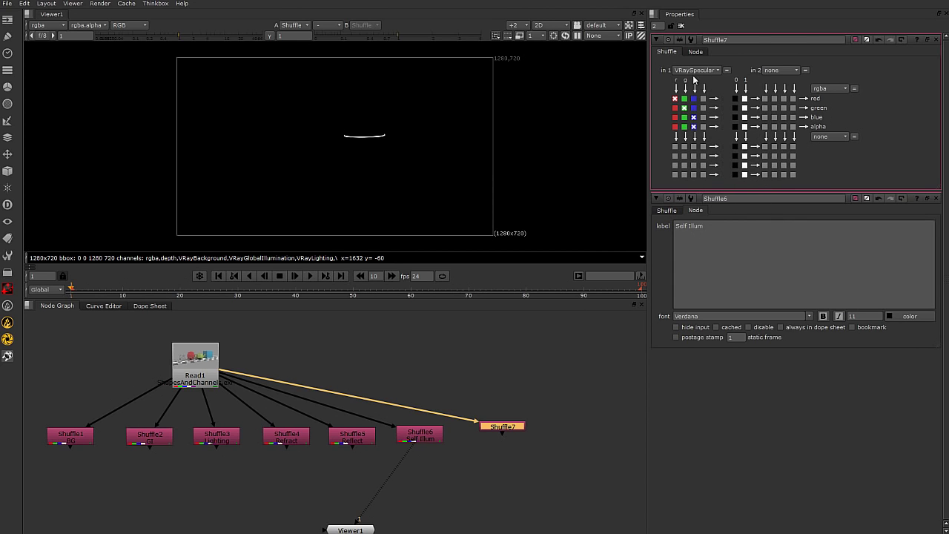
Label the Shuffle7 node "Spec" and display its output in the viewer
{"action": "left_click", "coordinate": [696, 51]}
{"action": "left_click", "coordinate": [707, 87]}
{"action": "type", "text": "Spec"}
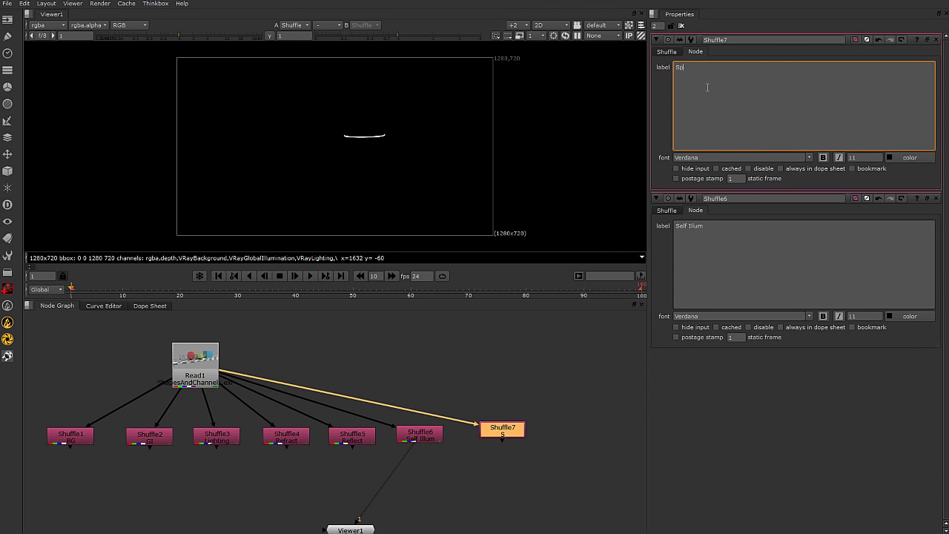
{"action": "left_click", "coordinate": [491, 389]}
{"action": "left_click_drag", "start_coordinate": [407, 454], "coordinate": [456, 463]}
{"action": "left_click", "coordinate": [503, 429]}
{"action": "key", "text": "1"}
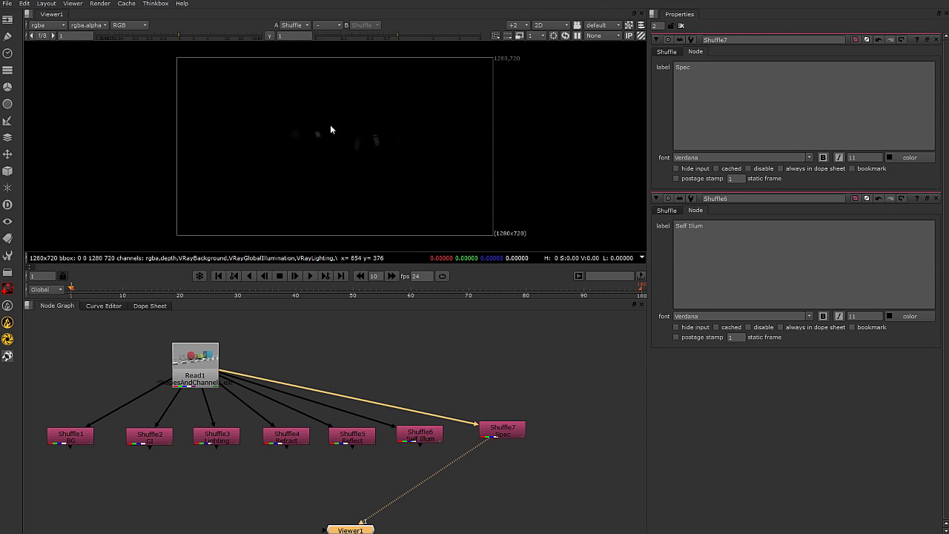
Move the Viewer1 node to sit below the Spec shuffle in the node graph
{"action": "left_click_drag", "start_coordinate": [543, 380], "coordinate": [545, 360], "text": "alt"}
{"action": "scroll", "coordinate": [536, 405], "scroll_direction": "down", "scroll_amount": 1}
{"action": "left_click", "coordinate": [508, 414]}
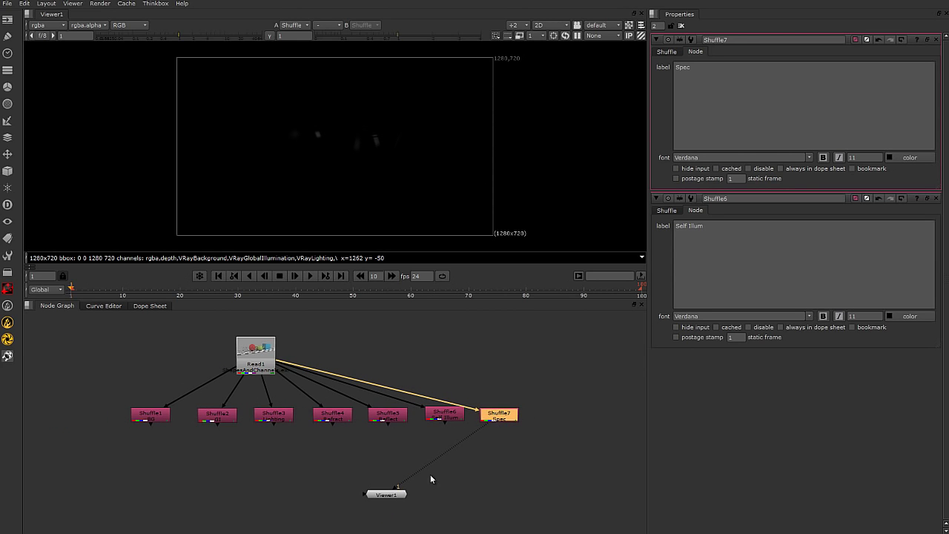
{"action": "left_click_drag", "start_coordinate": [394, 495], "coordinate": [522, 498]}
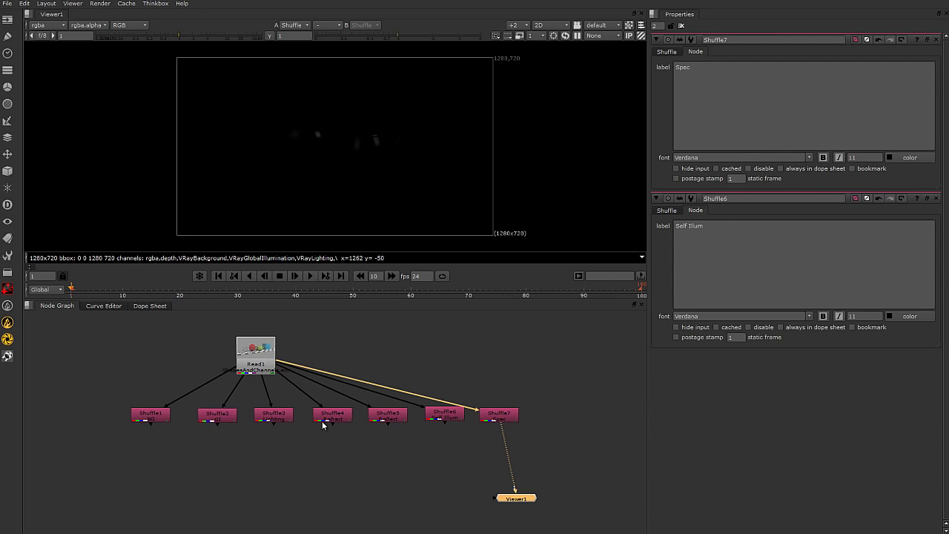
Space the seven Shuffle nodes evenly in one row and center the Read1 node above them
{"action": "mouse_move", "coordinate": [159, 421]}
{"action": "left_mouse_down"}
{"action": "mouse_move", "coordinate": [176, 422]}
{"action": "mouse_move", "coordinate": [147, 424]}
{"action": "left_mouse_up"}
{"action": "double_click", "coordinate": [166, 421]}
{"action": "left_click_drag", "start_coordinate": [227, 423], "coordinate": [252, 419]}
{"action": "left_click_drag", "start_coordinate": [333, 417], "coordinate": [303, 417]}
{"action": "left_click_drag", "start_coordinate": [373, 417], "coordinate": [338, 417]}
{"action": "left_click_drag", "start_coordinate": [264, 360], "coordinate": [344, 352]}
{"action": "left_click_drag", "start_coordinate": [443, 417], "coordinate": [395, 417]}
{"action": "left_click_drag", "start_coordinate": [492, 419], "coordinate": [442, 415]}
{"action": "left_click", "coordinate": [429, 455]}
Close the open Shuffle1 and Shuffle7 properties and leave all nodes deselected
{"action": "left_click_drag", "start_coordinate": [112, 402], "coordinate": [533, 434]}
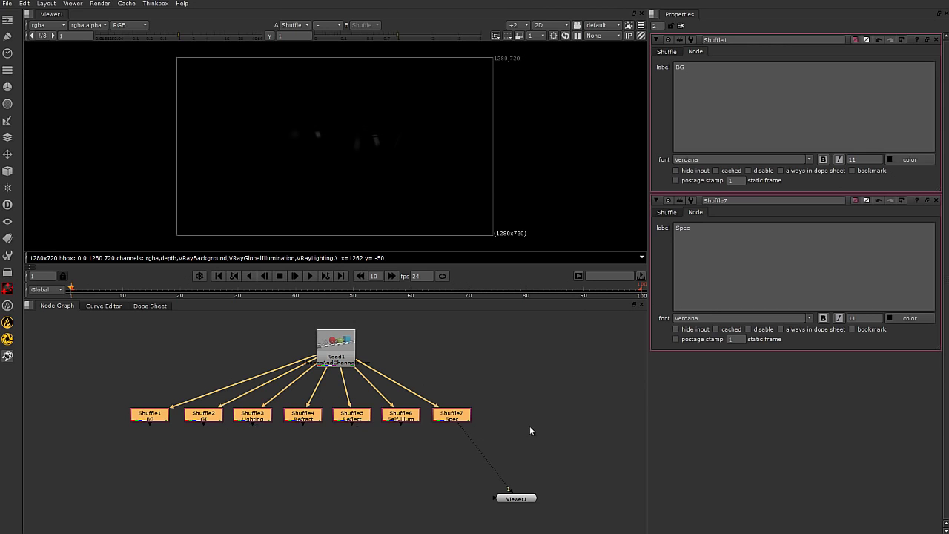
{"action": "left_click", "coordinate": [936, 39]}
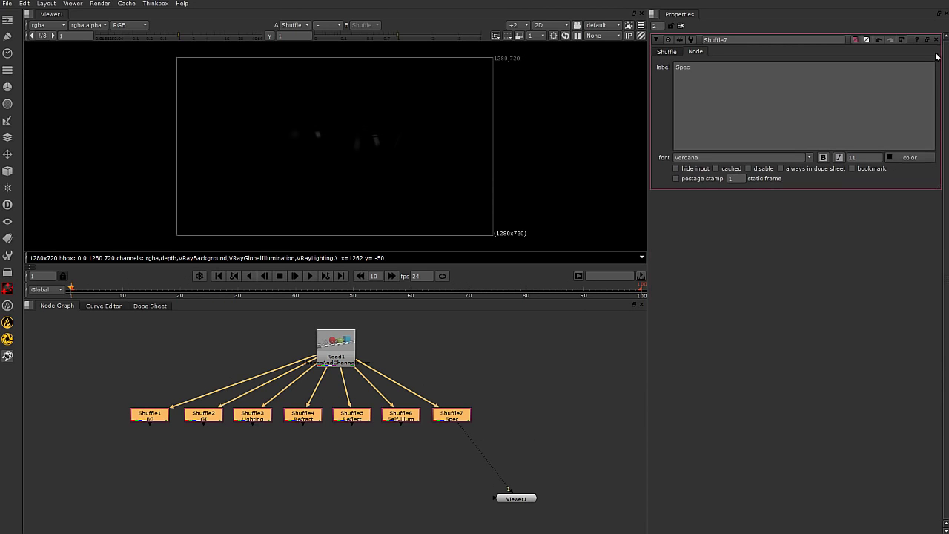
{"action": "left_click", "coordinate": [937, 39]}
{"action": "left_click", "coordinate": [386, 381]}
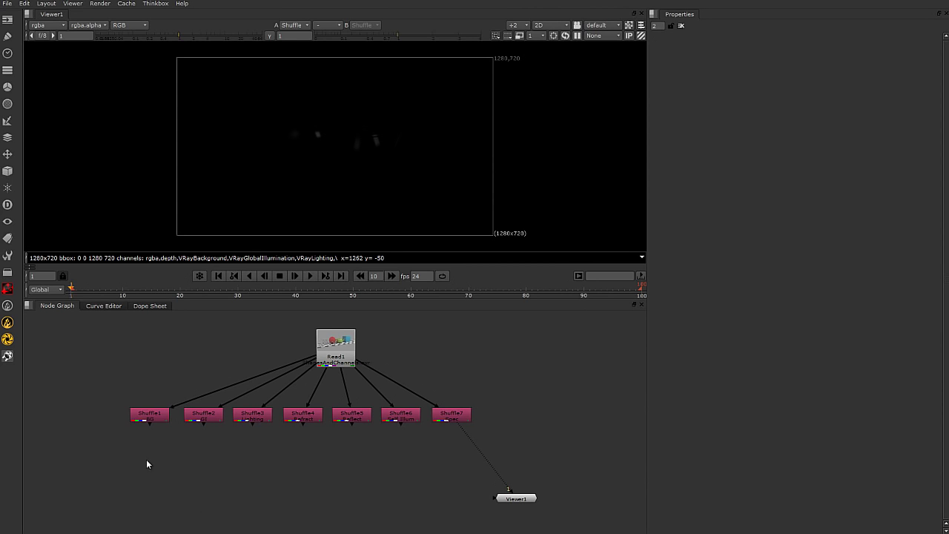
Merge the BG shuffle as input B with the GI shuffle as input A, placing the Merge node below them
{"action": "scroll", "coordinate": [146, 457], "scroll_direction": "up", "scroll_amount": 2}
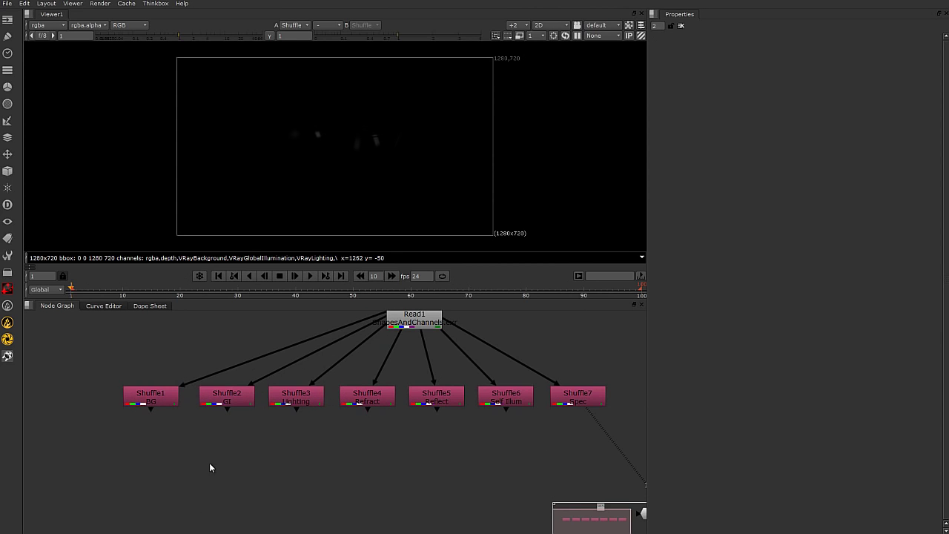
{"action": "left_click", "coordinate": [155, 398]}
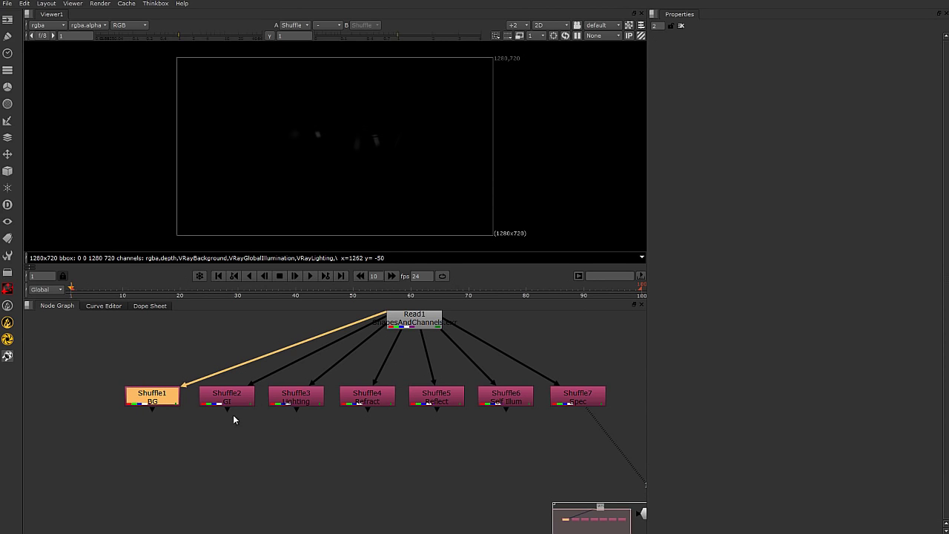
{"action": "left_click", "coordinate": [225, 397], "text": "shift"}
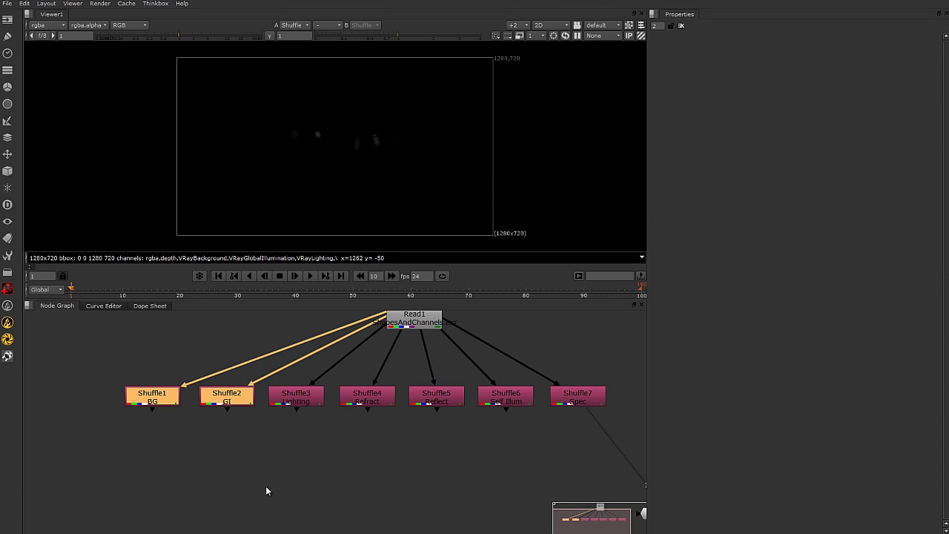
{"action": "key", "text": "m"}
{"action": "left_click_drag", "start_coordinate": [225, 417], "coordinate": [194, 463]}
{"action": "left_click", "coordinate": [257, 464]}
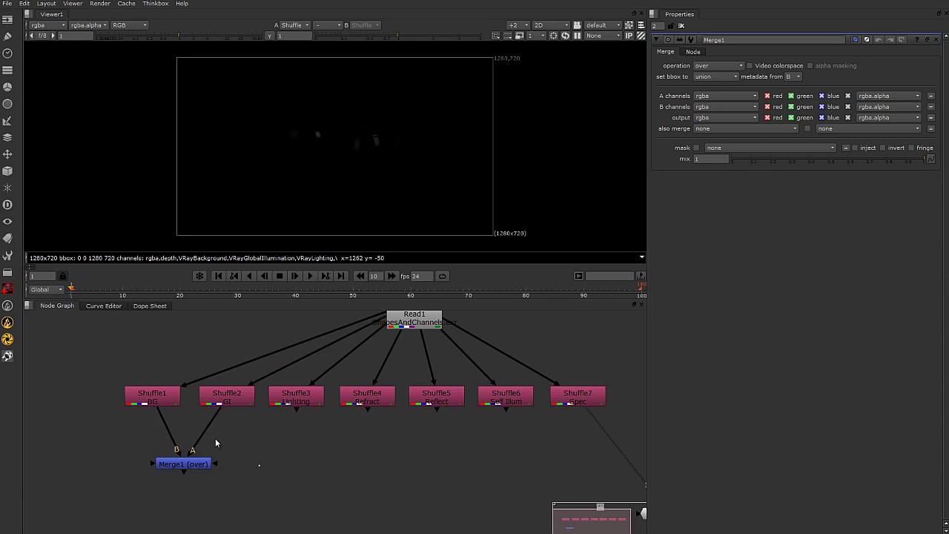
Display the merged BG and GI passes in the viewer
{"action": "left_click", "coordinate": [165, 401]}
{"action": "left_click", "coordinate": [236, 401]}
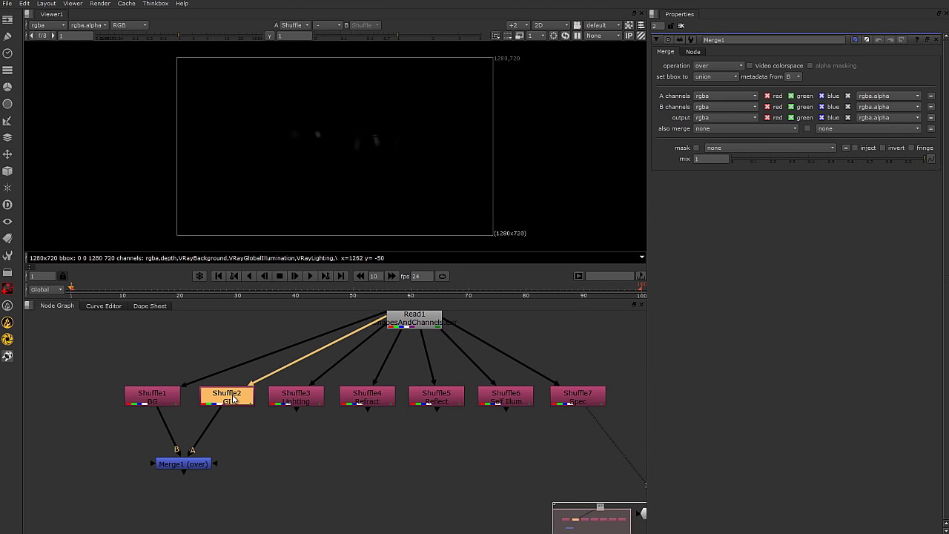
{"action": "left_click", "coordinate": [197, 464]}
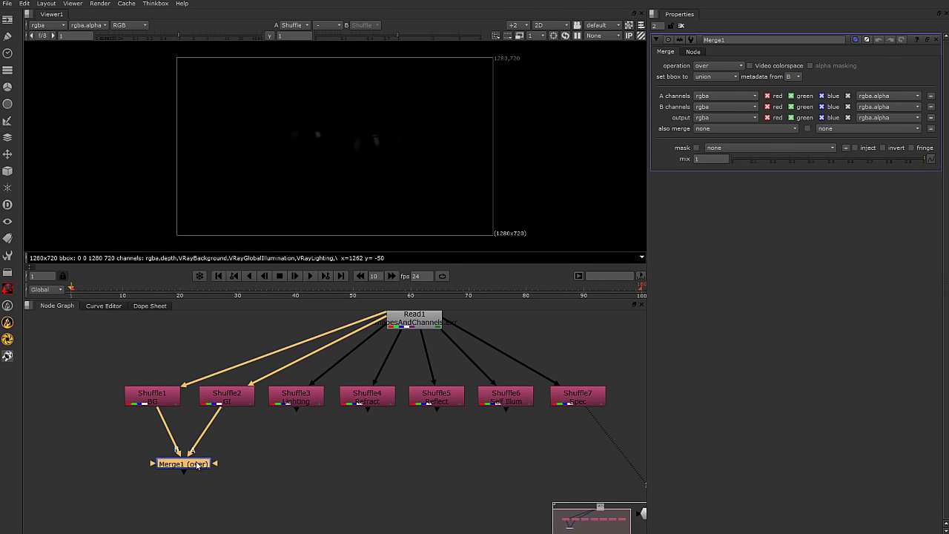
{"action": "key", "text": "1"}
{"action": "left_click", "coordinate": [236, 483]}
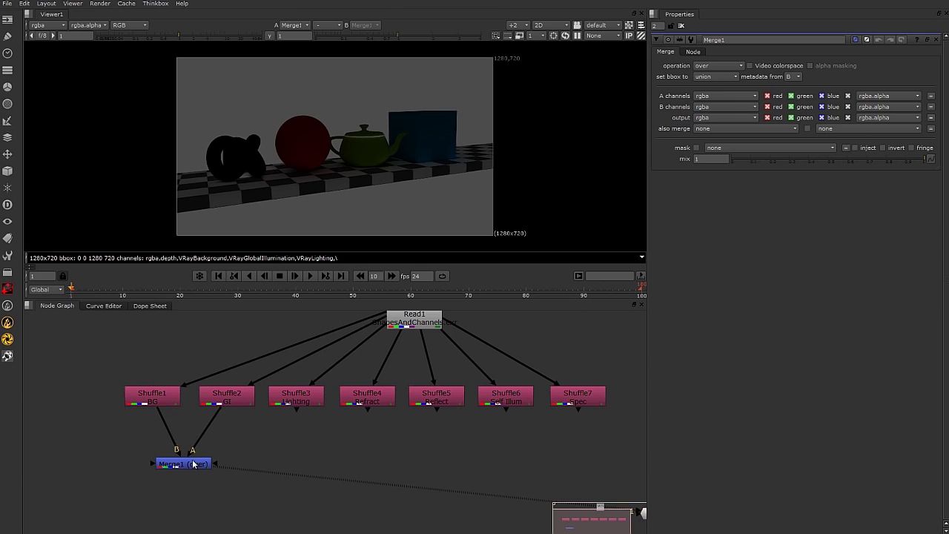
Set the Merge1 operation to plus
{"action": "left_click", "coordinate": [191, 465]}
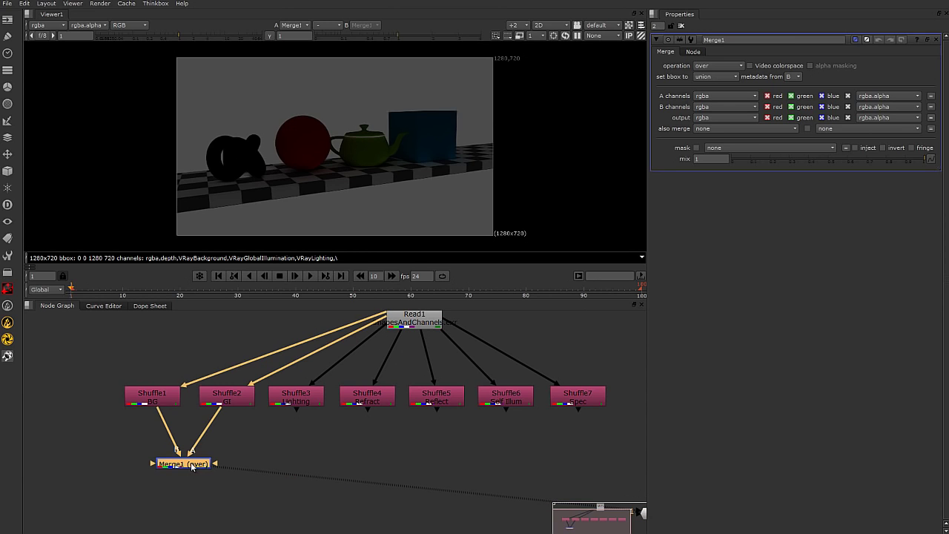
{"action": "left_click", "coordinate": [714, 67]}
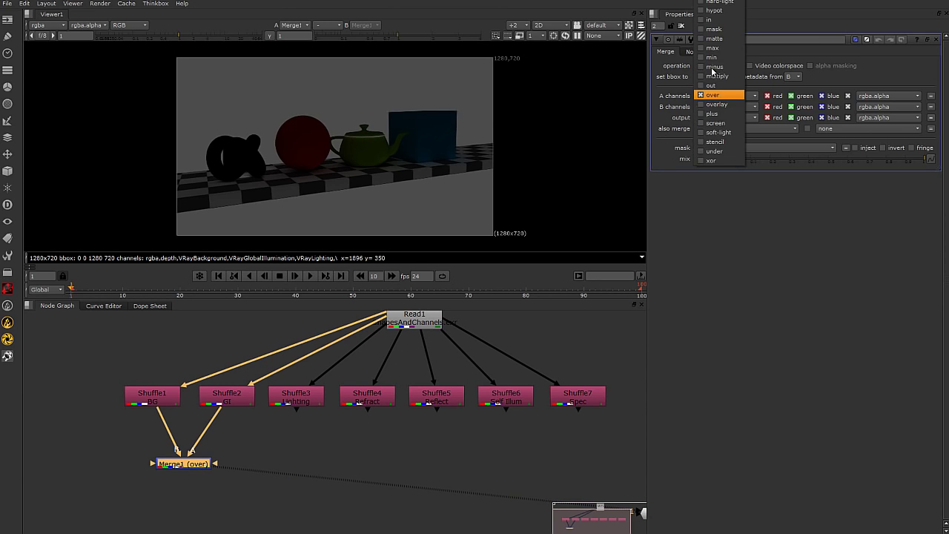
{"action": "left_click", "coordinate": [718, 100]}
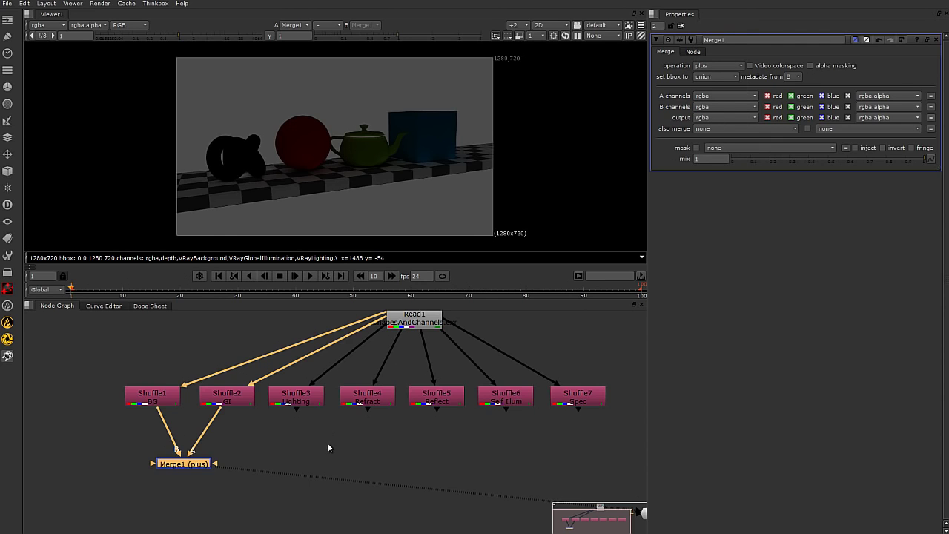
Merge the Lighting shuffle as input A over Merge1 and align the new Merge node directly below Lighting
{"action": "middle_click_drag", "start_coordinate": [343, 453], "coordinate": [263, 429]}
{"action": "left_click", "coordinate": [136, 479]}
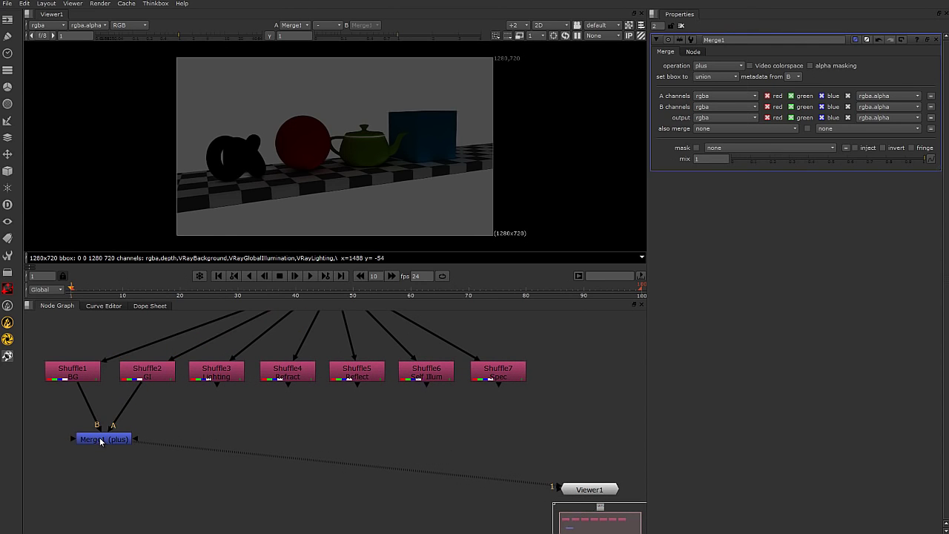
{"action": "left_click", "coordinate": [99, 436]}
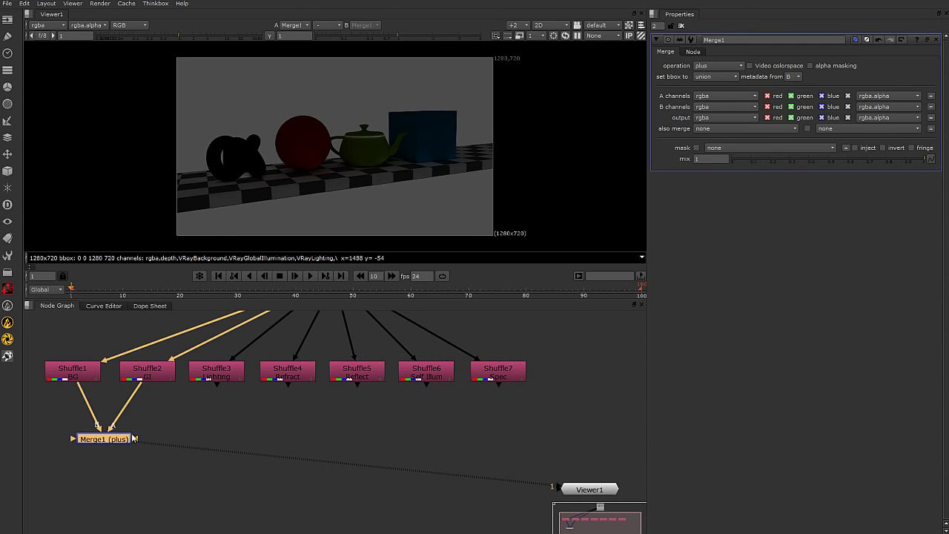
{"action": "left_click", "coordinate": [220, 377], "text": "shift"}
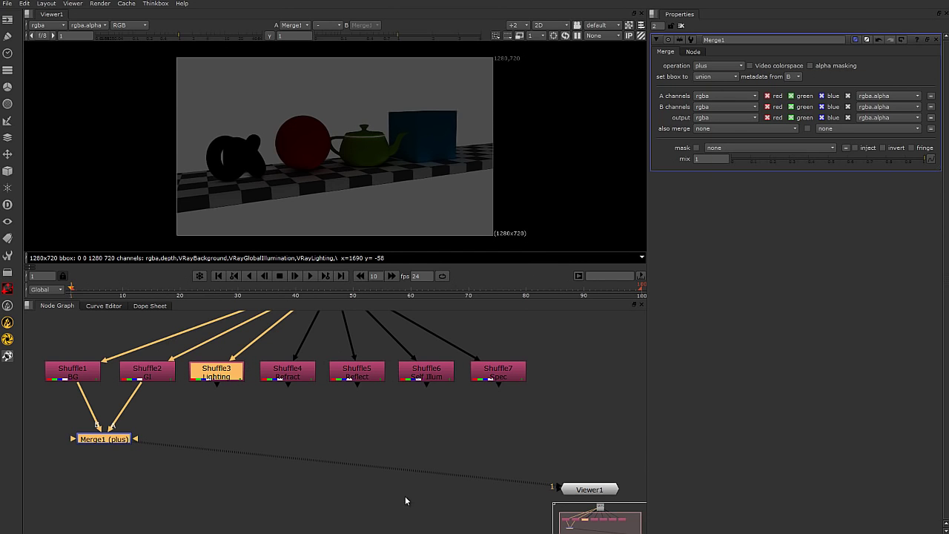
{"action": "key", "text": "m"}
{"action": "left_click_drag", "start_coordinate": [224, 447], "coordinate": [215, 500]}
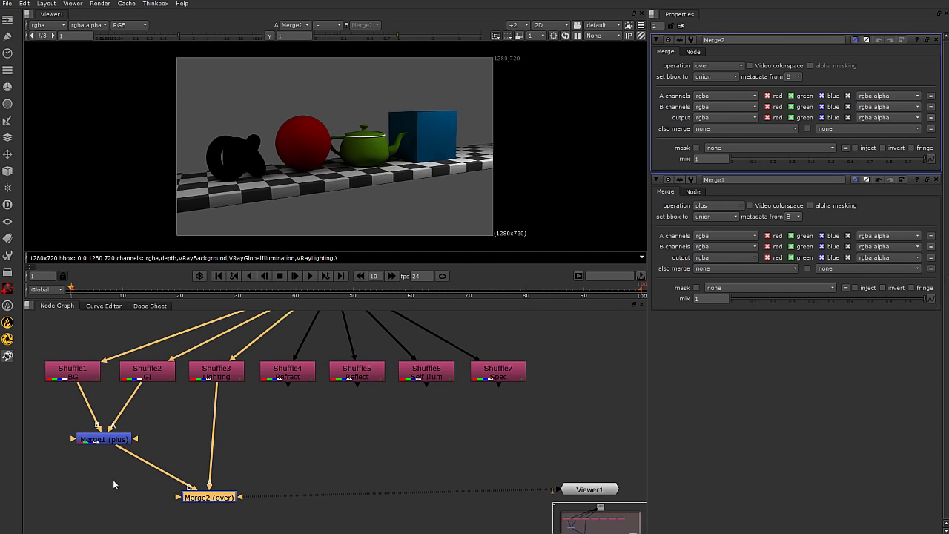
{"action": "left_click_drag", "start_coordinate": [202, 501], "coordinate": [218, 499]}
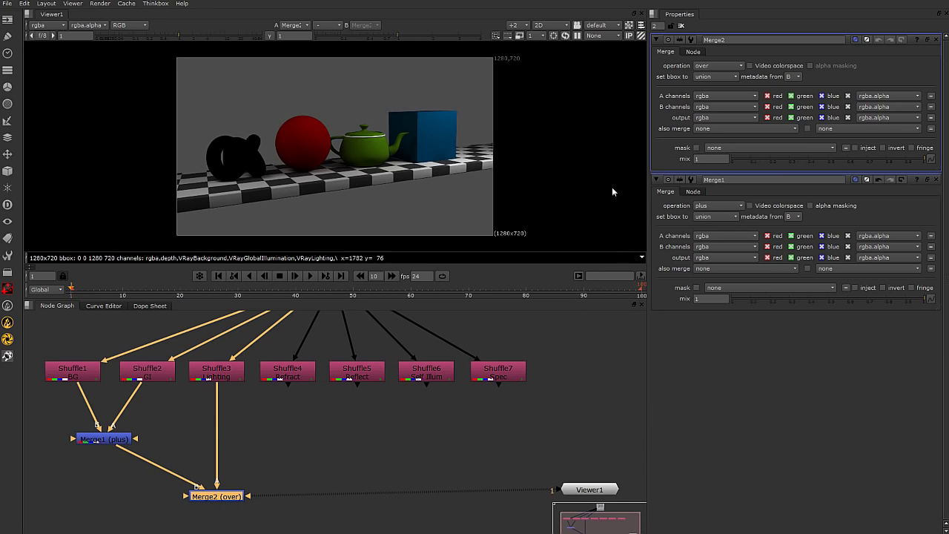
Set the Merge2 operation to plus
{"action": "left_click", "coordinate": [731, 97]}
{"action": "left_click", "coordinate": [712, 67]}
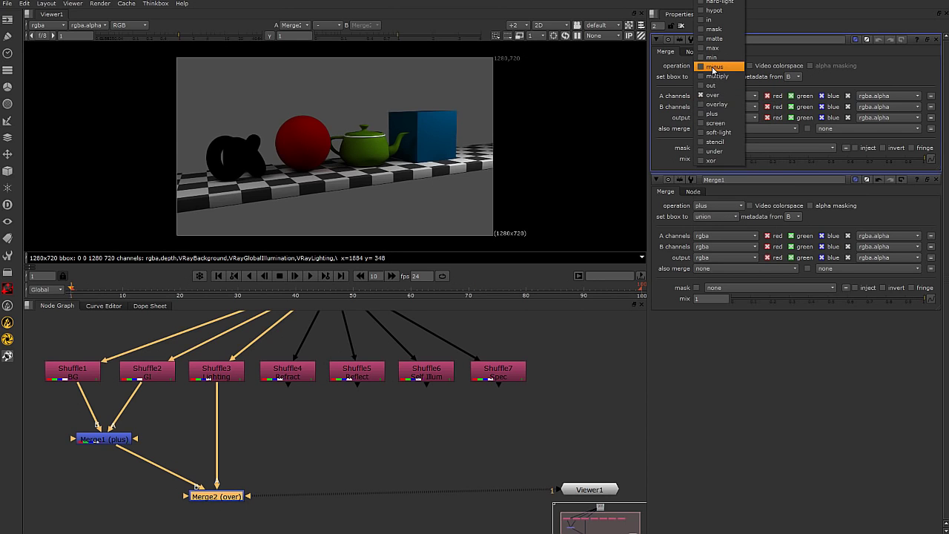
{"action": "left_click", "coordinate": [714, 114]}
Merge the Refract shuffle onto Merge2 using the plus operation, with the new node placed lower, beneath Refract
{"action": "middle_click_drag", "start_coordinate": [344, 479], "coordinate": [285, 456]}
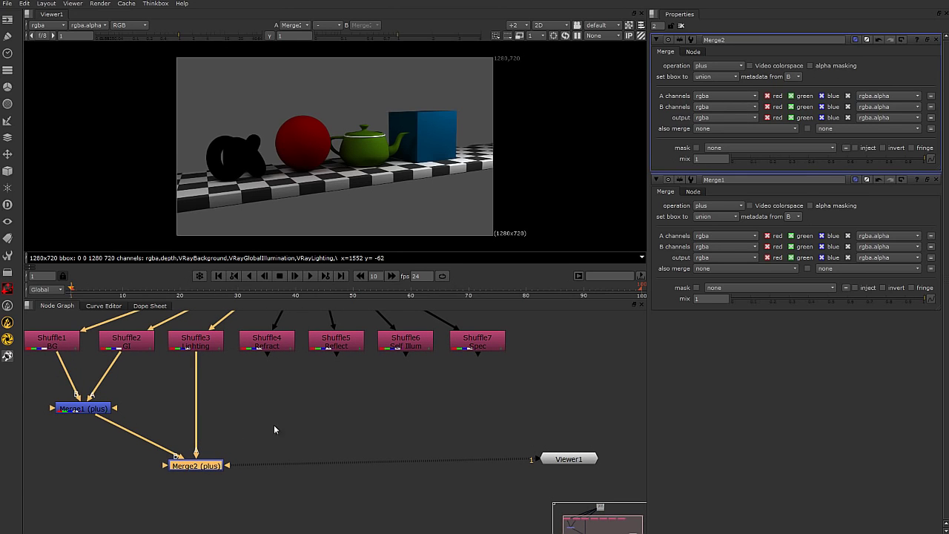
{"action": "left_click", "coordinate": [273, 343]}
{"action": "key", "text": "m"}
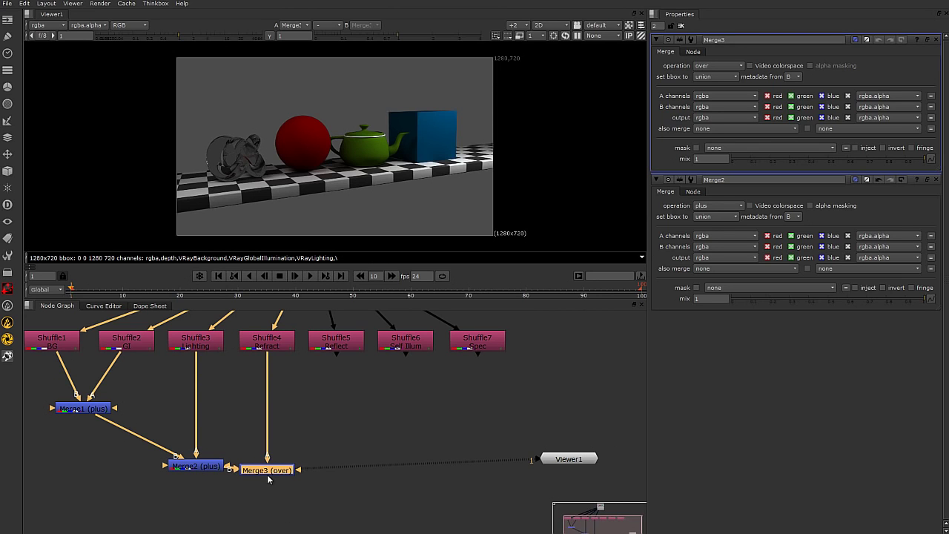
{"action": "left_click_drag", "start_coordinate": [272, 471], "coordinate": [274, 510]}
{"action": "left_click", "coordinate": [717, 65]}
{"action": "left_click", "coordinate": [718, 124]}
Merge the Reflect shuffle onto Merge3 using the plus operation, with the new node placed lower, beneath Reflect
{"action": "middle_click_drag", "start_coordinate": [310, 428], "coordinate": [234, 418]}
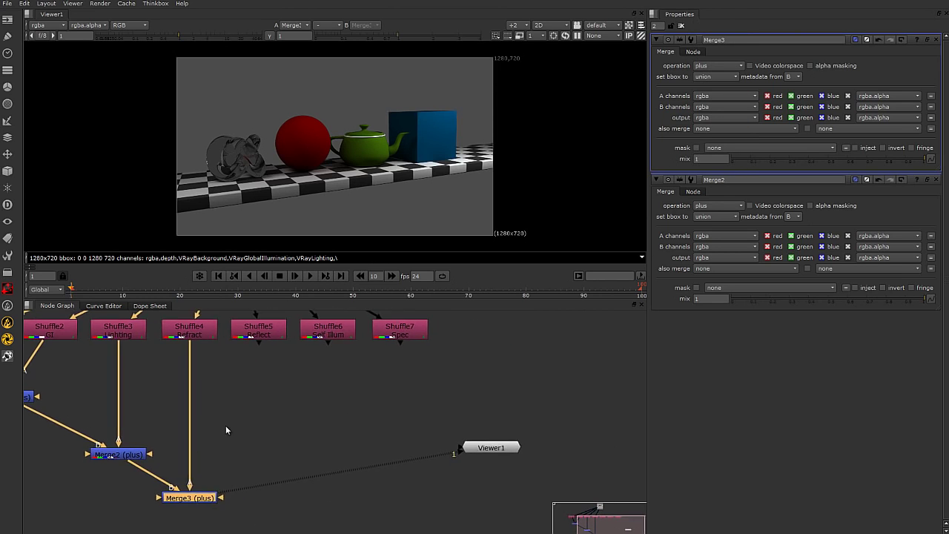
{"action": "left_click", "coordinate": [264, 330]}
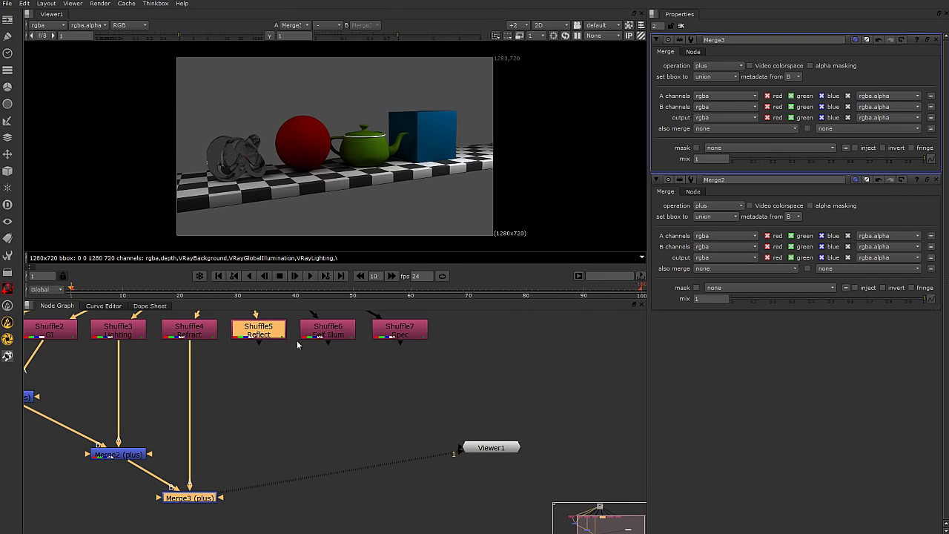
{"action": "key", "text": "m"}
{"action": "left_click_drag", "start_coordinate": [269, 505], "coordinate": [267, 525]}
{"action": "left_click", "coordinate": [717, 66]}
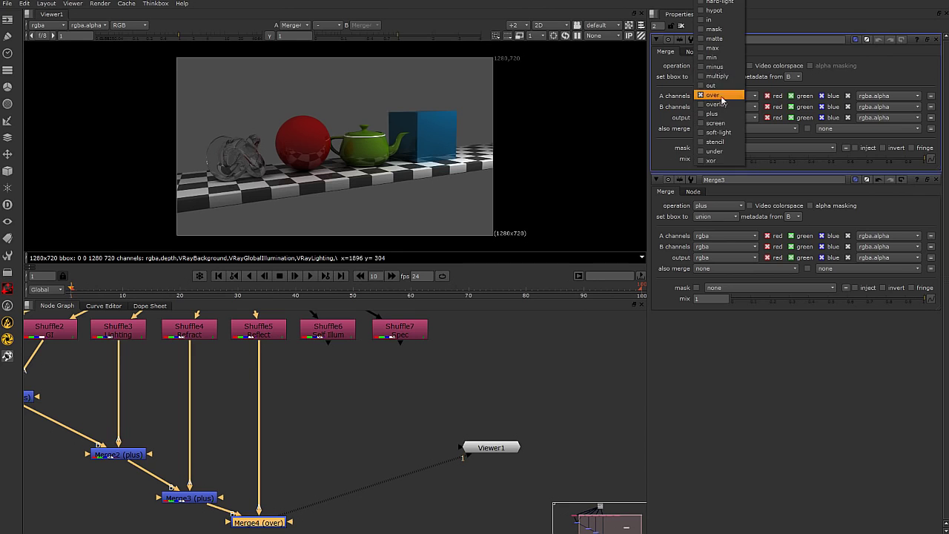
{"action": "left_click", "coordinate": [719, 113]}
{"action": "middle_click_drag", "start_coordinate": [401, 402], "coordinate": [344, 409]}
{"action": "scroll", "coordinate": [307, 396], "scroll_direction": "down", "scroll_amount": 2}
{"action": "left_click_drag", "start_coordinate": [234, 491], "coordinate": [236, 507]}
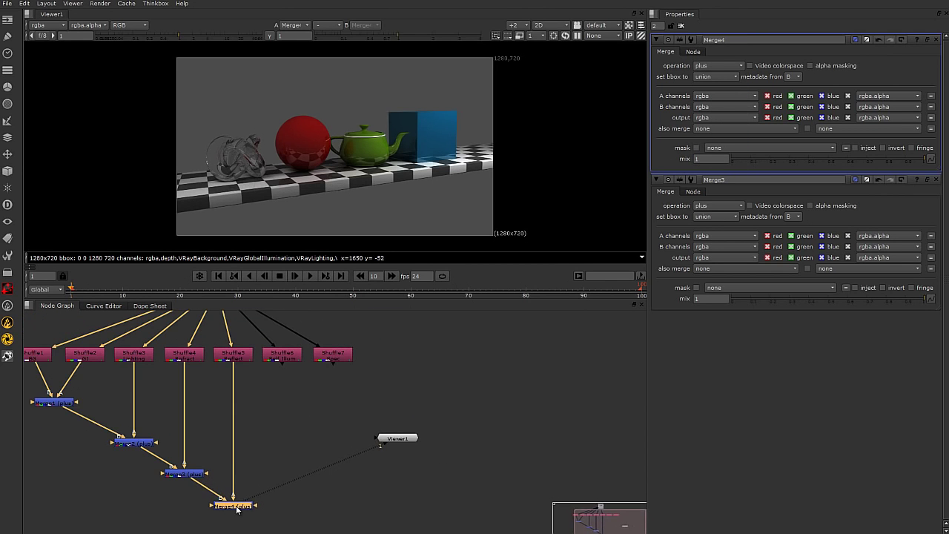
{"action": "left_click", "coordinate": [283, 347]}
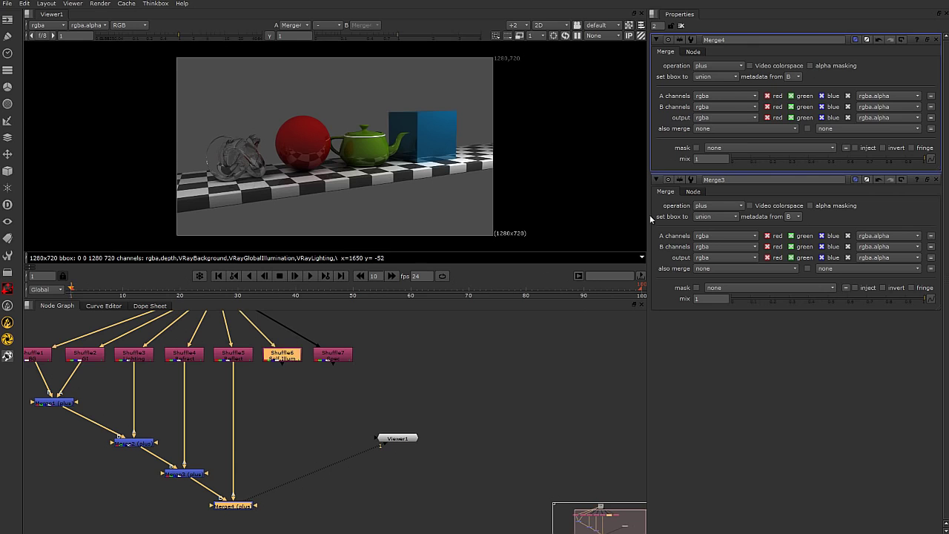
{"action": "left_click", "coordinate": [731, 65]}
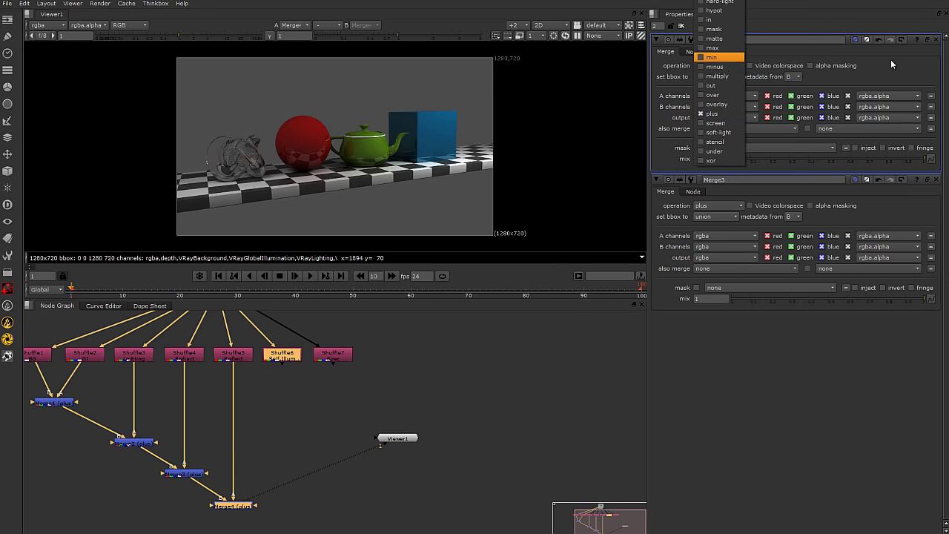
{"action": "left_click", "coordinate": [343, 442]}
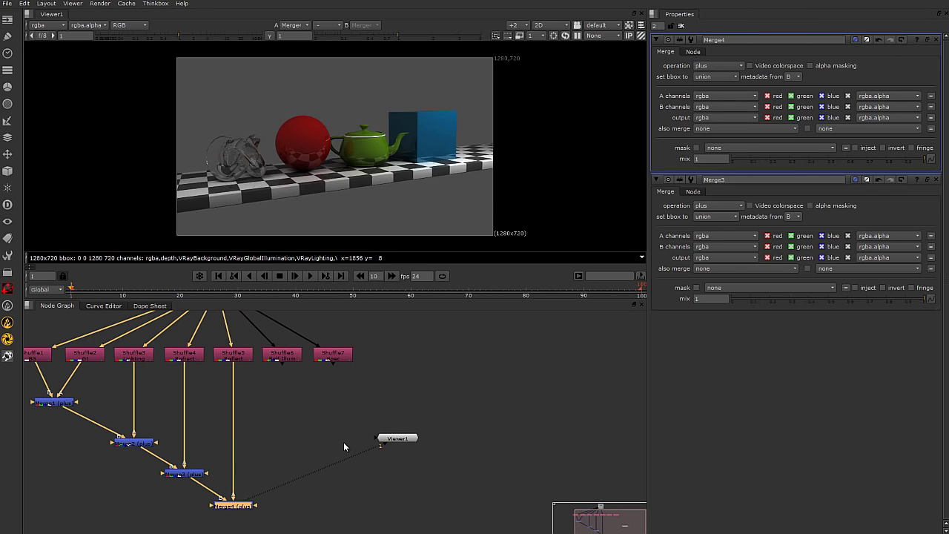
Merge the Self Illum shuffle onto Merge4 using the plus operation, with the new node placed lower in the chain
{"action": "left_click", "coordinate": [283, 357]}
{"action": "key", "text": "m"}
{"action": "left_click_drag", "start_coordinate": [282, 512], "coordinate": [280, 523]}
{"action": "left_click", "coordinate": [718, 65]}
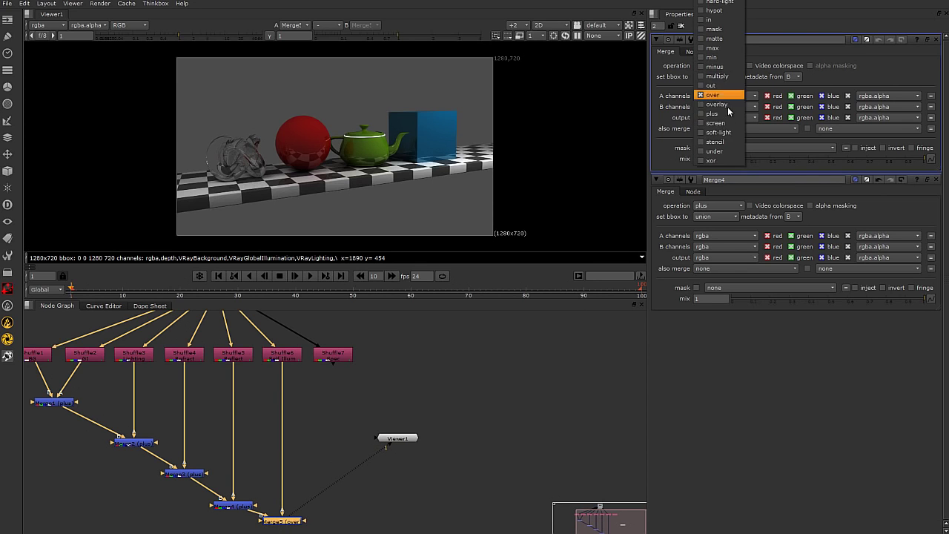
{"action": "left_click", "coordinate": [718, 125]}
{"action": "middle_click_drag", "start_coordinate": [365, 475], "coordinate": [344, 452]}
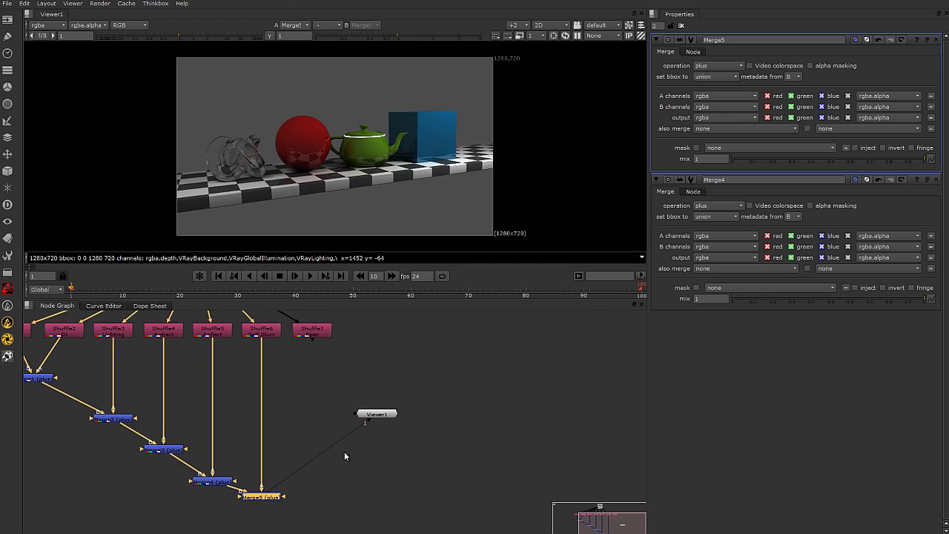
{"action": "left_click", "coordinate": [315, 331]}
{"action": "left_click_drag", "start_coordinate": [267, 502], "coordinate": [263, 521]}
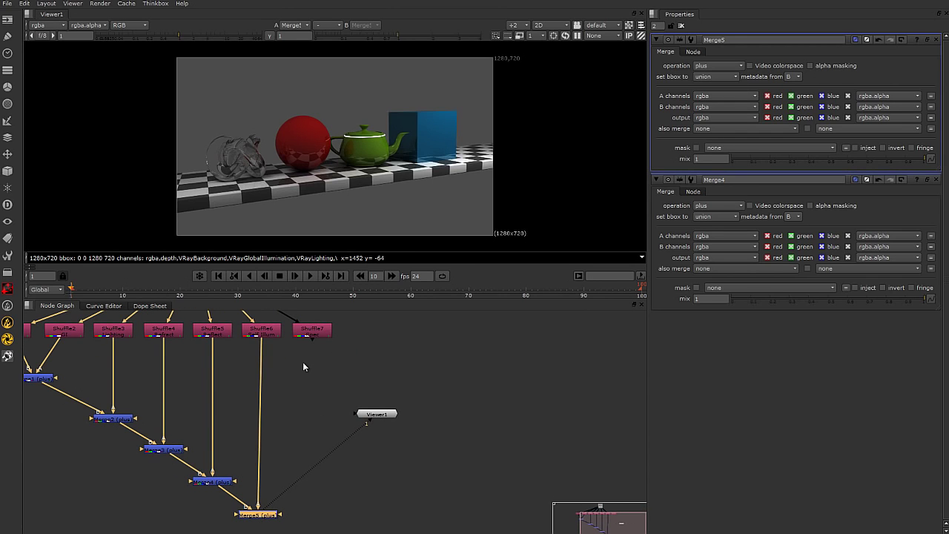
Merge the Spec shuffle onto Merge5 using the plus operation, with the new node placed lower, beneath Spec
{"action": "left_click", "coordinate": [313, 332], "text": "shift"}
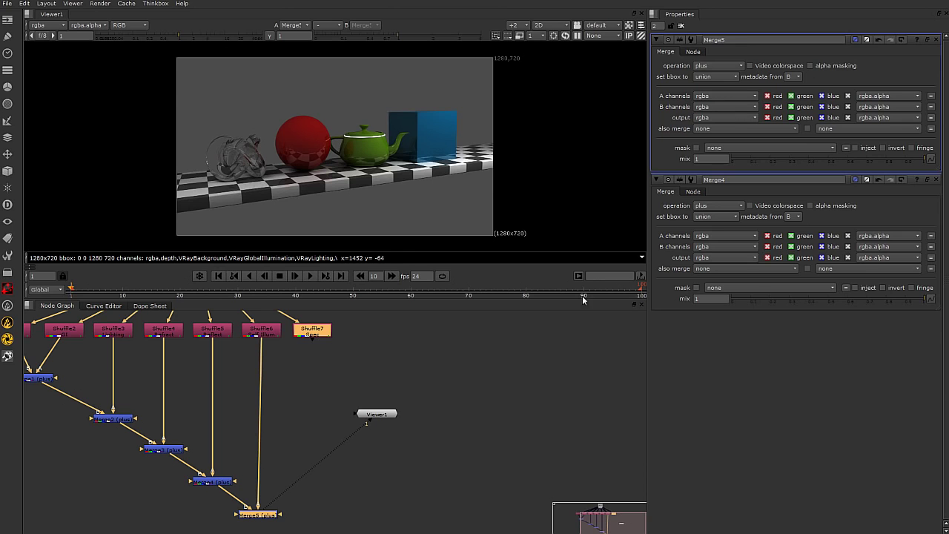
{"action": "left_click", "coordinate": [726, 65]}
{"action": "left_click", "coordinate": [862, 51]}
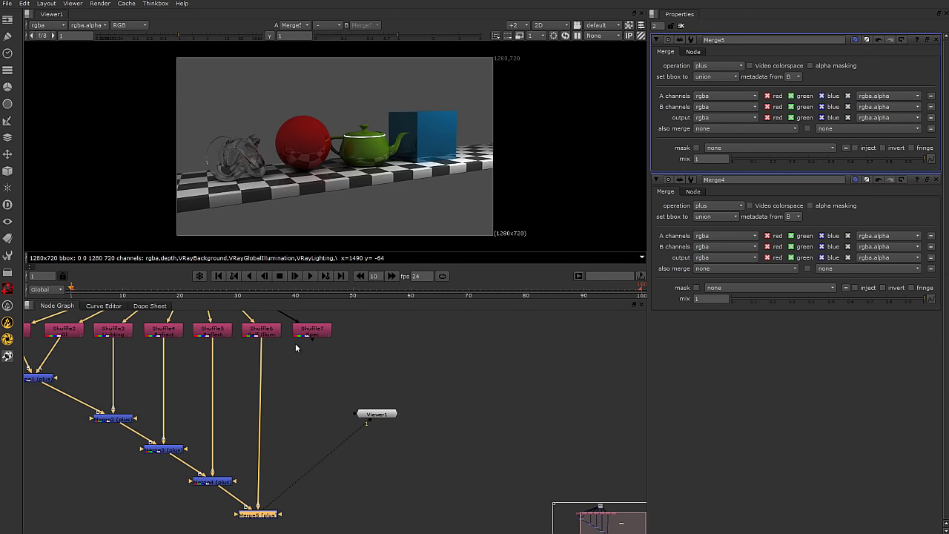
{"action": "left_click", "coordinate": [319, 331], "text": "shift"}
{"action": "key", "text": "m"}
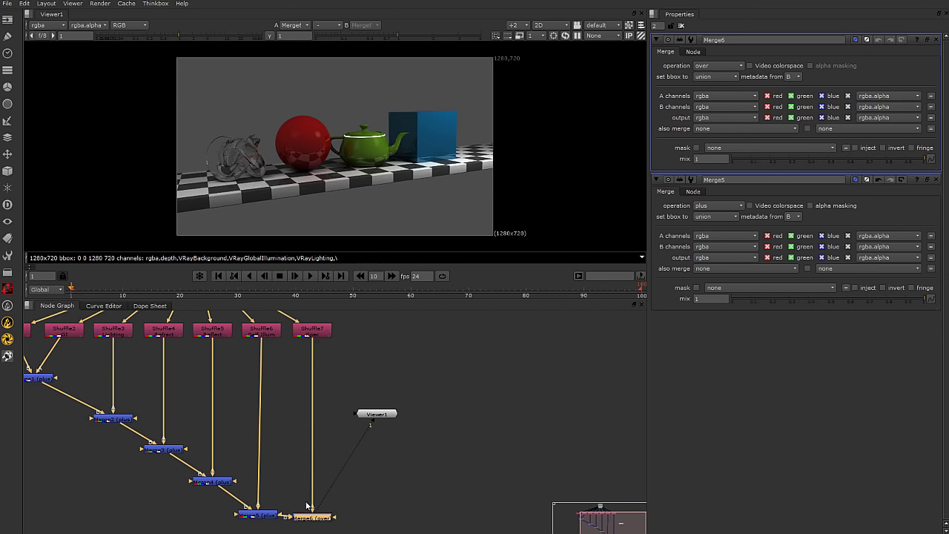
{"action": "left_click", "coordinate": [723, 68]}
{"action": "left_click", "coordinate": [720, 117]}
{"action": "middle_click_drag", "start_coordinate": [379, 469], "coordinate": [383, 464]}
{"action": "left_click", "coordinate": [383, 464]}
{"action": "left_click_drag", "start_coordinate": [320, 508], "coordinate": [321, 533]}
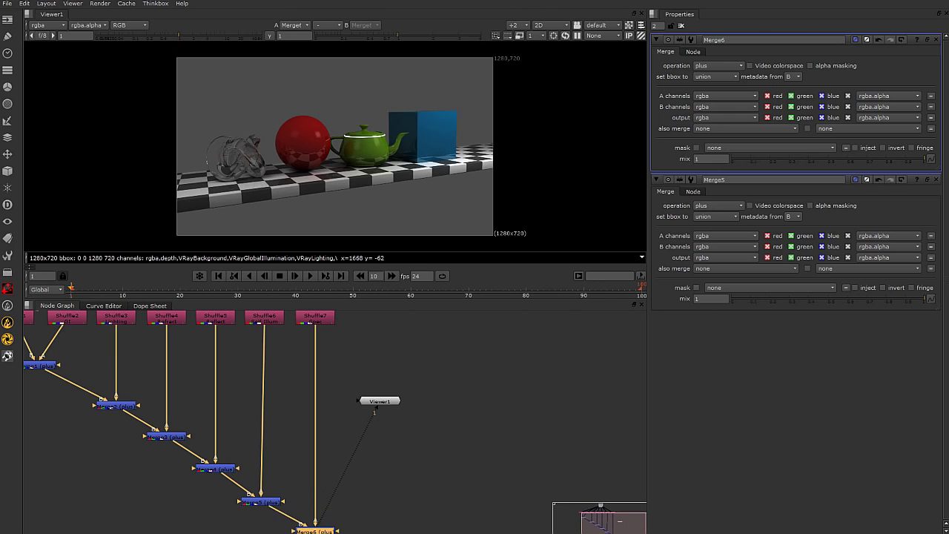
Move the Viewer node farther away from the merge chain to make room around the last merge
{"action": "middle_click_drag", "start_coordinate": [393, 453], "coordinate": [463, 452]}
{"action": "left_click_drag", "start_coordinate": [459, 401], "coordinate": [557, 408]}
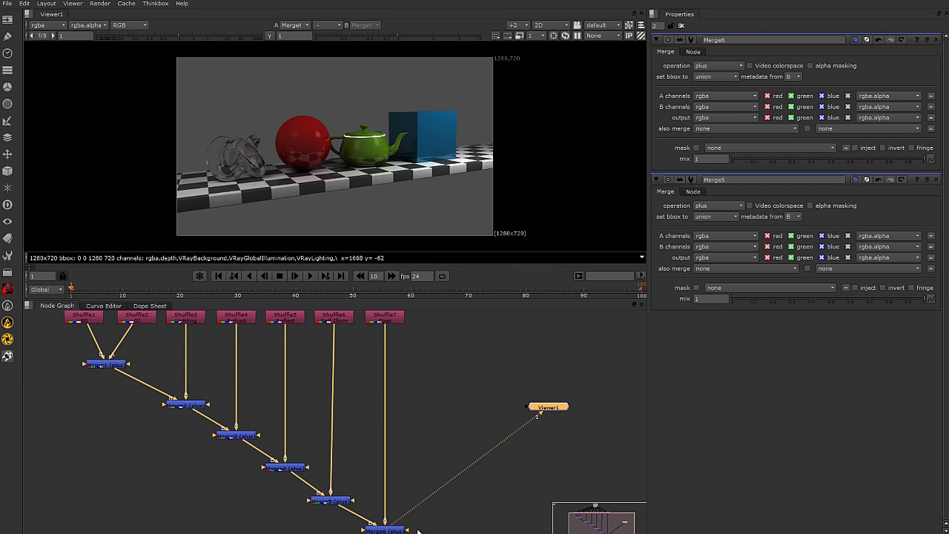
{"action": "middle_click_drag", "start_coordinate": [546, 436], "coordinate": [525, 421]}
{"action": "left_click_drag", "start_coordinate": [536, 392], "coordinate": [544, 392]}
{"action": "scroll", "coordinate": [490, 354], "scroll_direction": "down", "scroll_amount": 2}
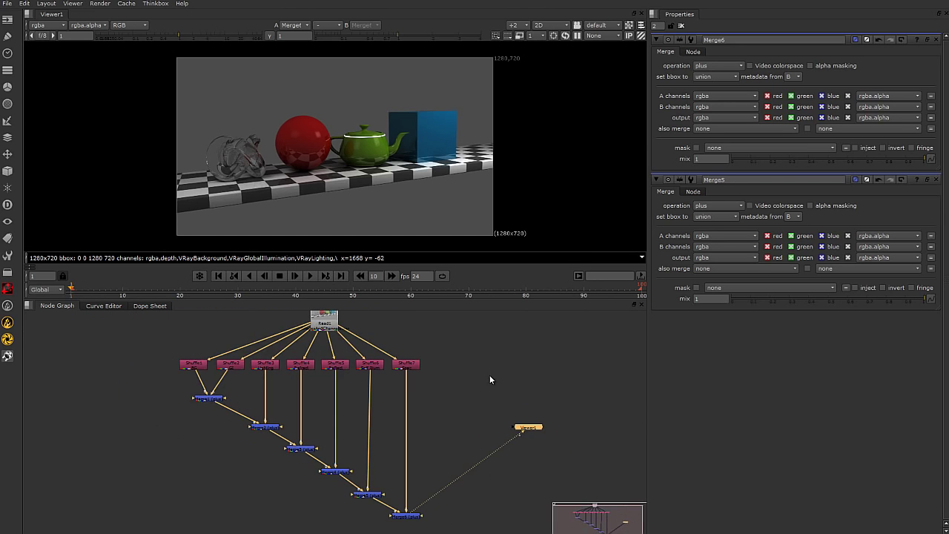
Connect Read1 to the viewer and set a wipe comparison between Read1 and Merge6
{"action": "left_click", "coordinate": [330, 318]}
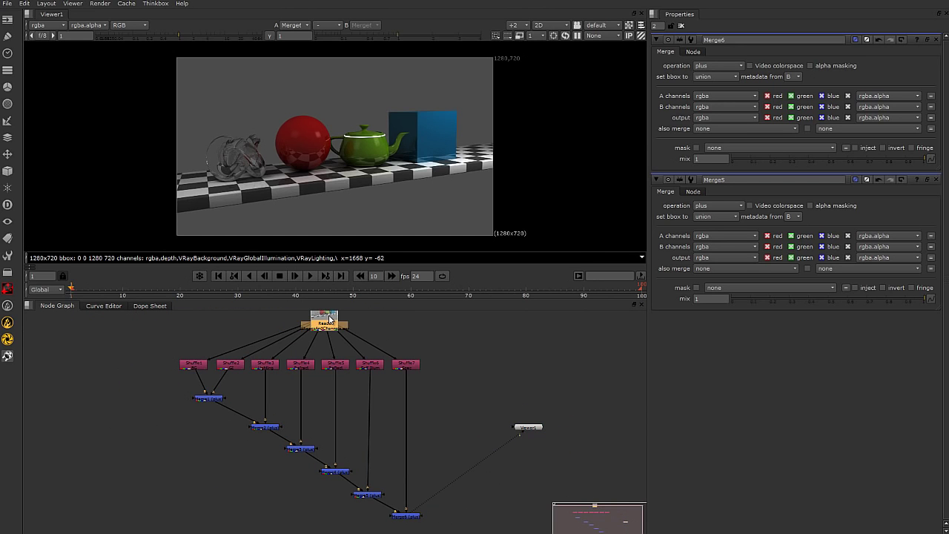
{"action": "key", "text": "1"}
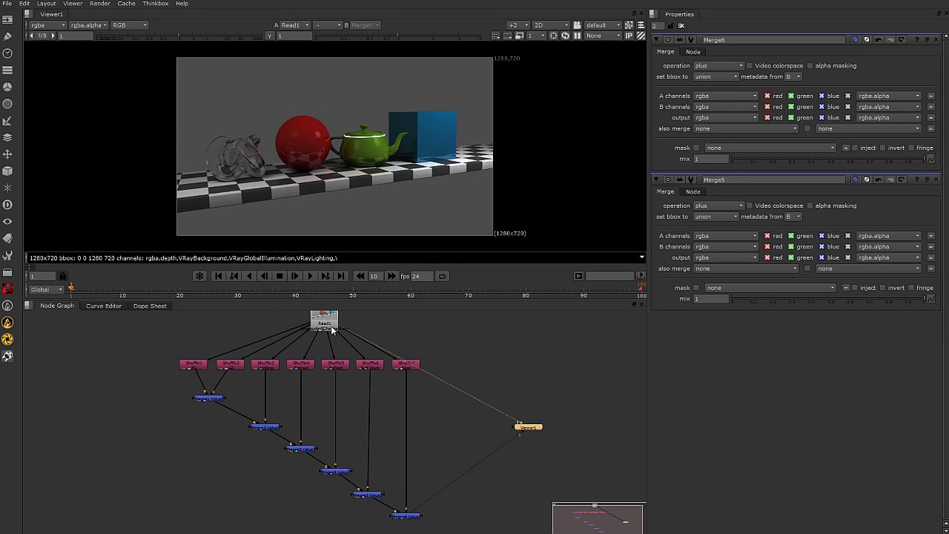
{"action": "left_click_drag", "start_coordinate": [520, 435], "coordinate": [550, 420]}
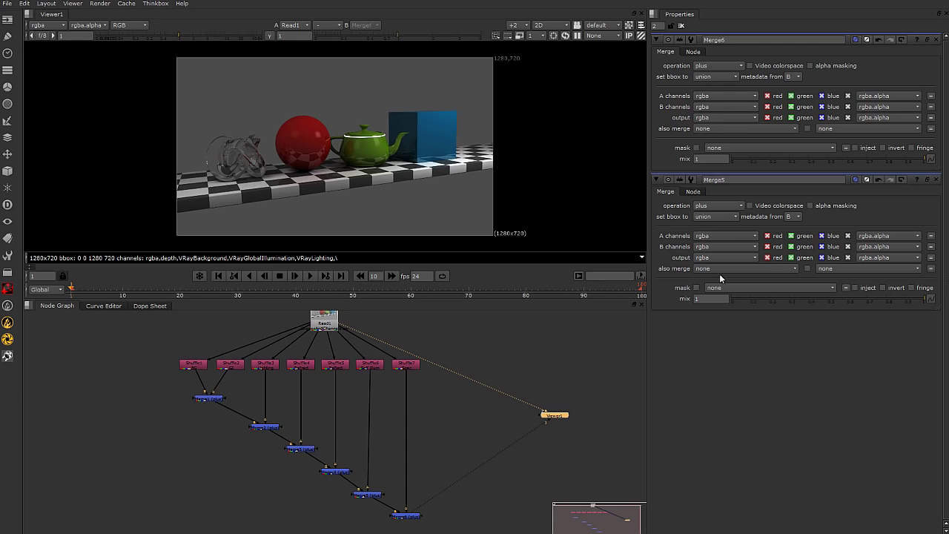
{"action": "left_click", "coordinate": [334, 27]}
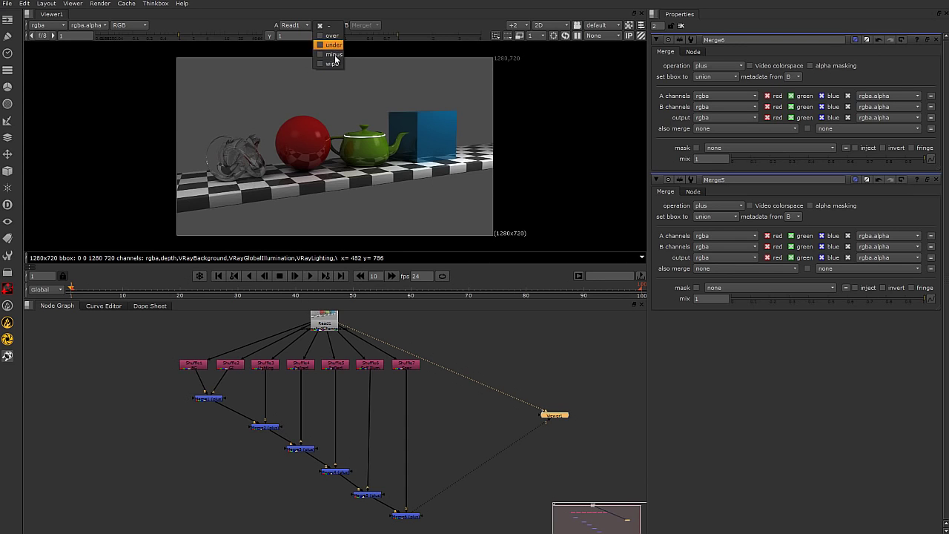
{"action": "left_click", "coordinate": [331, 64]}
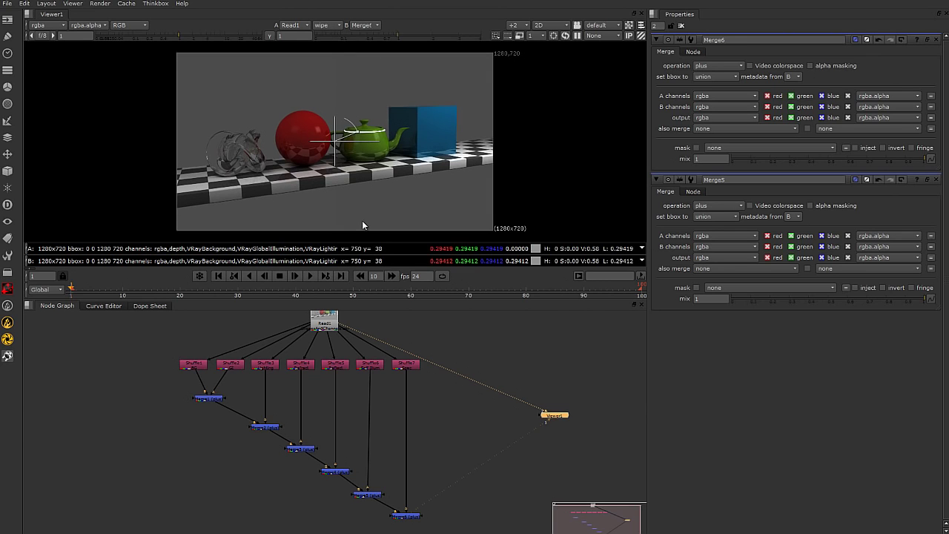
Examine the Read1 source and the final Merge6 node that feed the two sides of the wipe
{"action": "scroll", "coordinate": [403, 208], "scroll_direction": "up", "scroll_amount": 2}
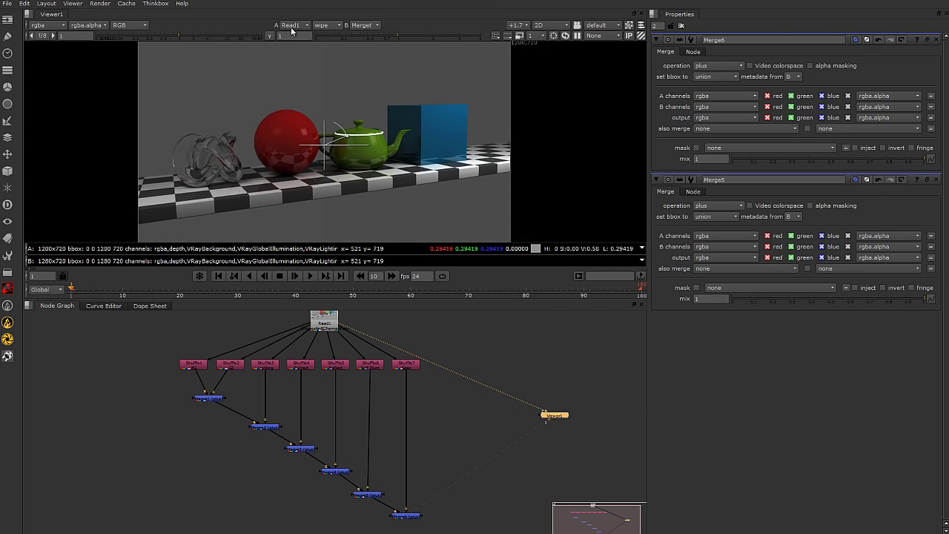
{"action": "left_click_drag", "start_coordinate": [550, 418], "coordinate": [561, 418]}
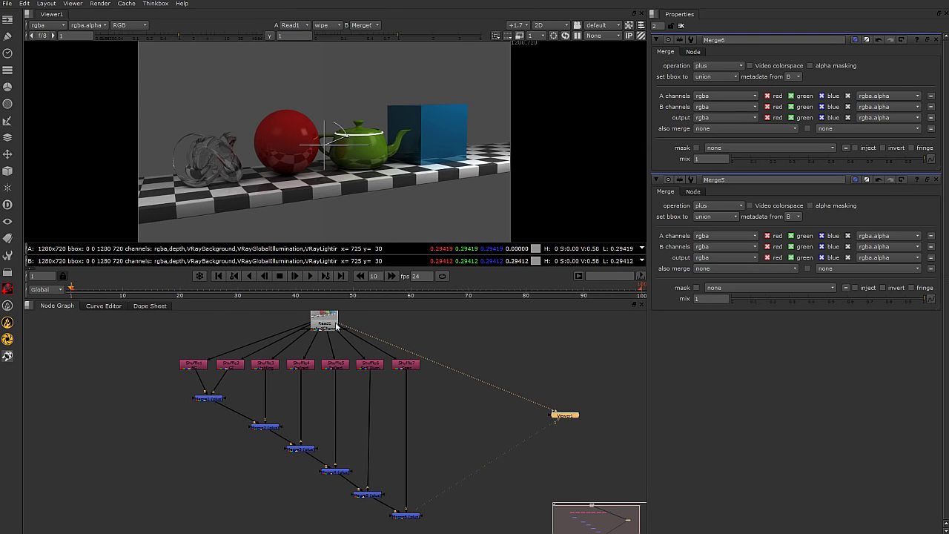
{"action": "middle_click_drag", "start_coordinate": [321, 321], "coordinate": [325, 364]}
{"action": "scroll", "coordinate": [324, 364], "scroll_direction": "up", "scroll_amount": 3}
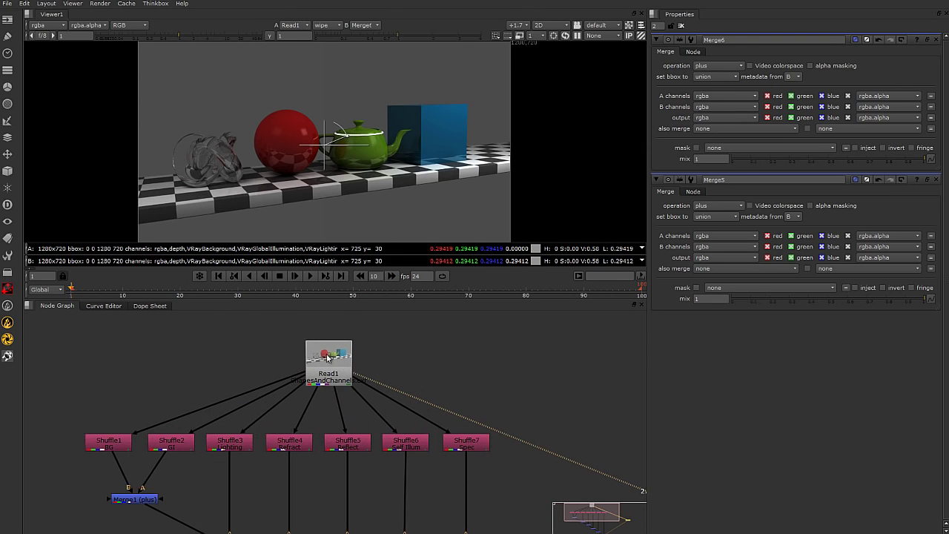
{"action": "scroll", "coordinate": [313, 377], "scroll_direction": "up", "scroll_amount": 2}
{"action": "scroll", "coordinate": [333, 363], "scroll_direction": "down", "scroll_amount": 2}
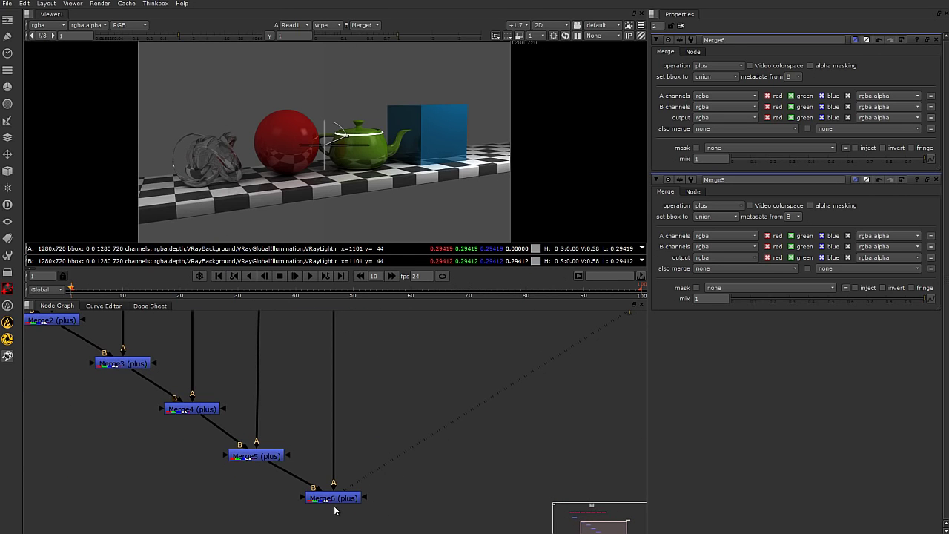
{"action": "scroll", "coordinate": [335, 510], "scroll_direction": "up", "scroll_amount": 2}
{"action": "scroll", "coordinate": [346, 495], "scroll_direction": "down", "scroll_amount": 10}
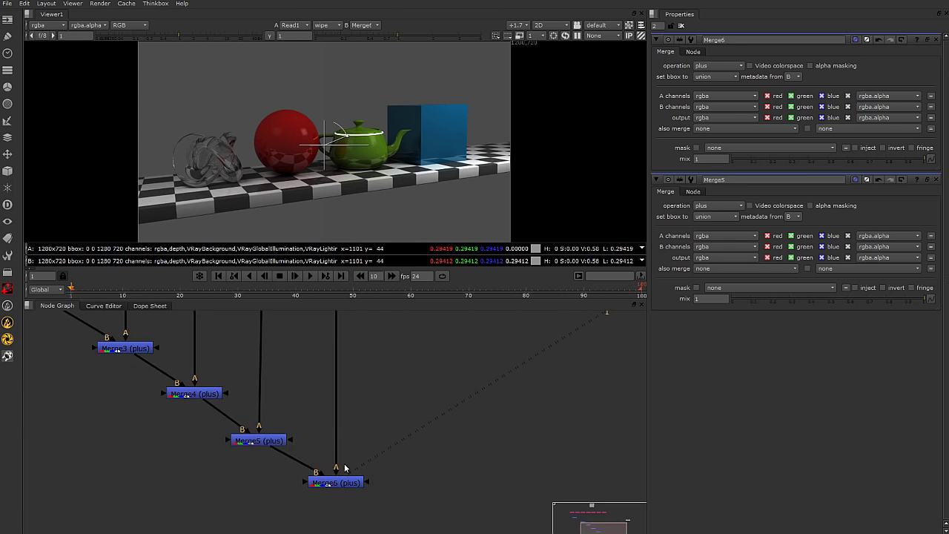
{"action": "scroll", "coordinate": [320, 362], "scroll_direction": "up", "scroll_amount": 1}
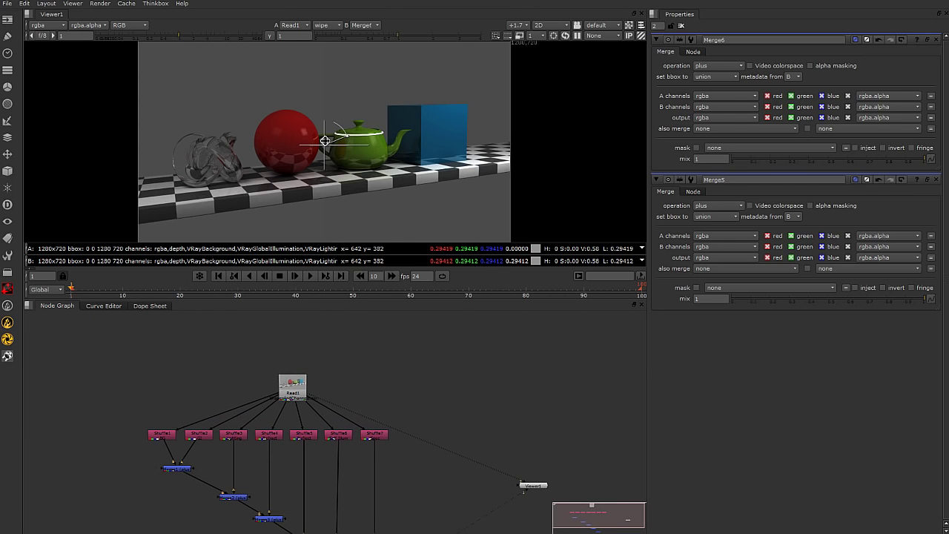
Sweep the wipe handle across the teapot and cube to compare the original render with the rebuilt image
{"action": "left_click_drag", "start_coordinate": [324, 139], "coordinate": [325, 169]}
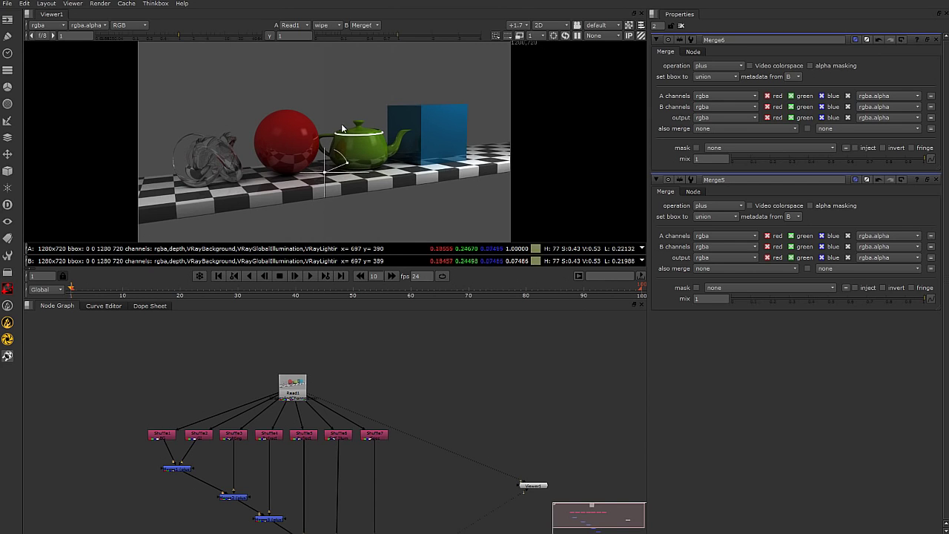
{"action": "scroll", "coordinate": [330, 159], "scroll_direction": "up", "scroll_amount": 2}
{"action": "middle_click_drag", "start_coordinate": [392, 159], "coordinate": [464, 191]}
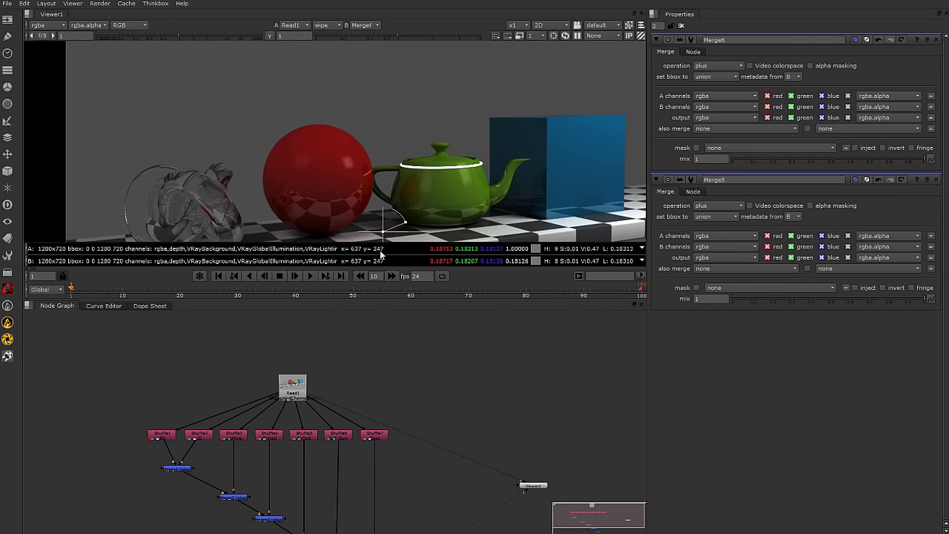
{"action": "left_click_drag", "start_coordinate": [384, 226], "coordinate": [498, 166]}
{"action": "middle_click_drag", "start_coordinate": [539, 212], "coordinate": [466, 185]}
{"action": "scroll", "coordinate": [373, 196], "scroll_direction": "down", "scroll_amount": 2}
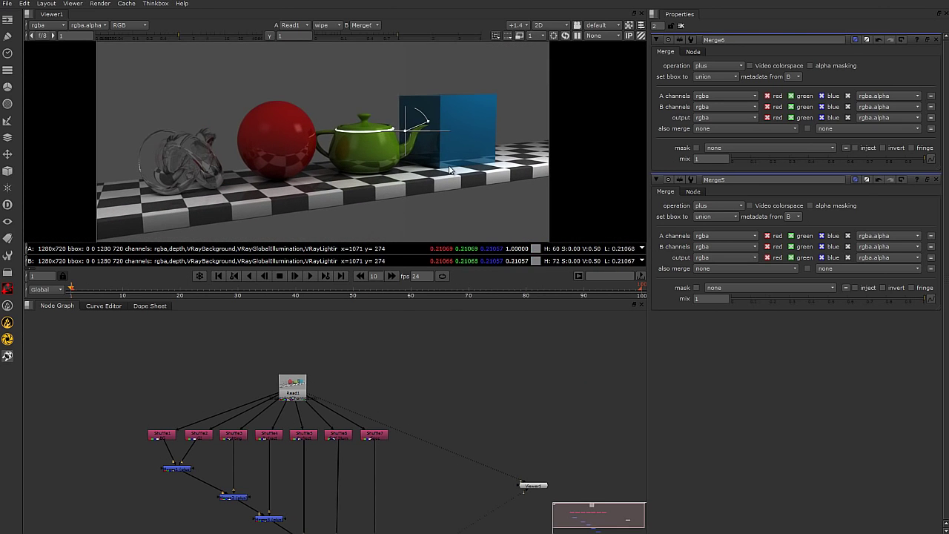
{"action": "left_click_drag", "start_coordinate": [404, 134], "coordinate": [354, 152]}
Move the Read1 node higher above the shuffles and select Merge6
{"action": "left_click_drag", "start_coordinate": [297, 387], "coordinate": [289, 355]}
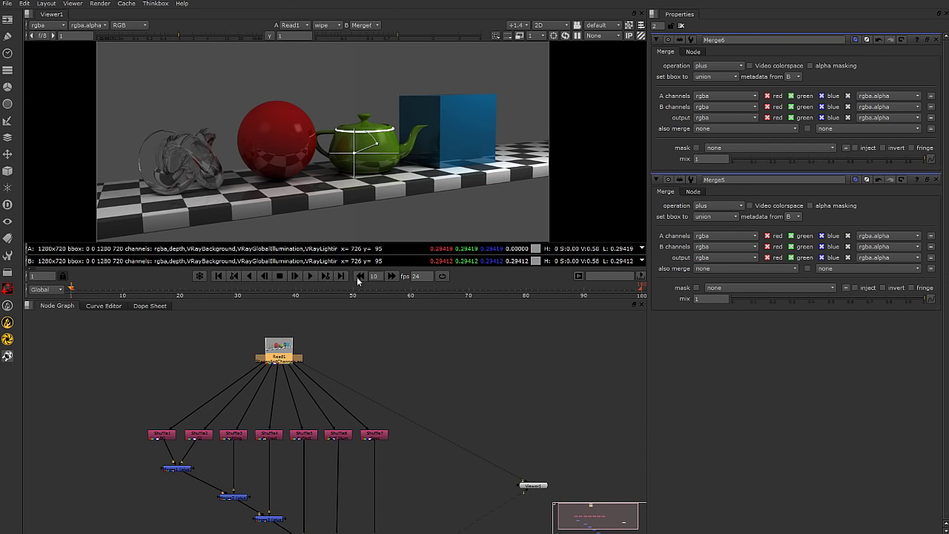
{"action": "middle_click_drag", "start_coordinate": [411, 424], "coordinate": [357, 342]}
{"action": "left_click", "coordinate": [330, 507]}
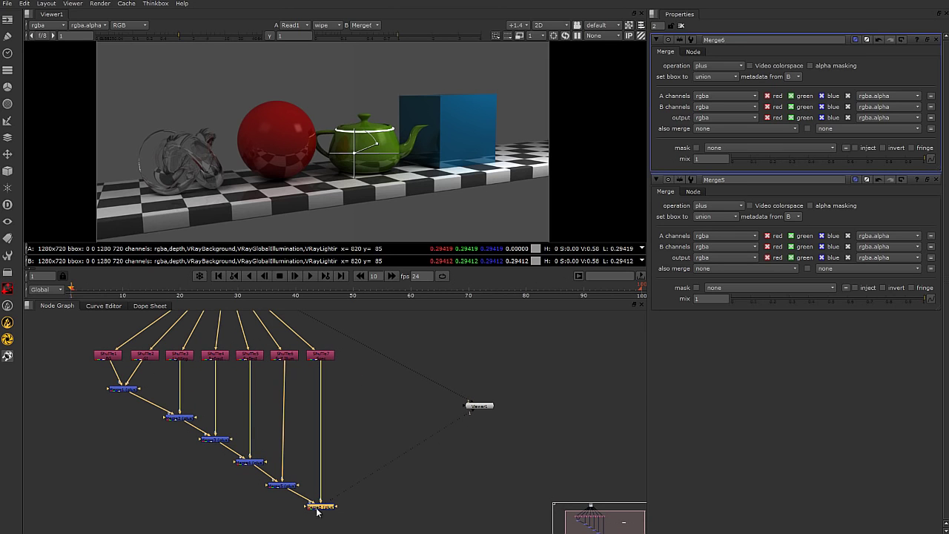
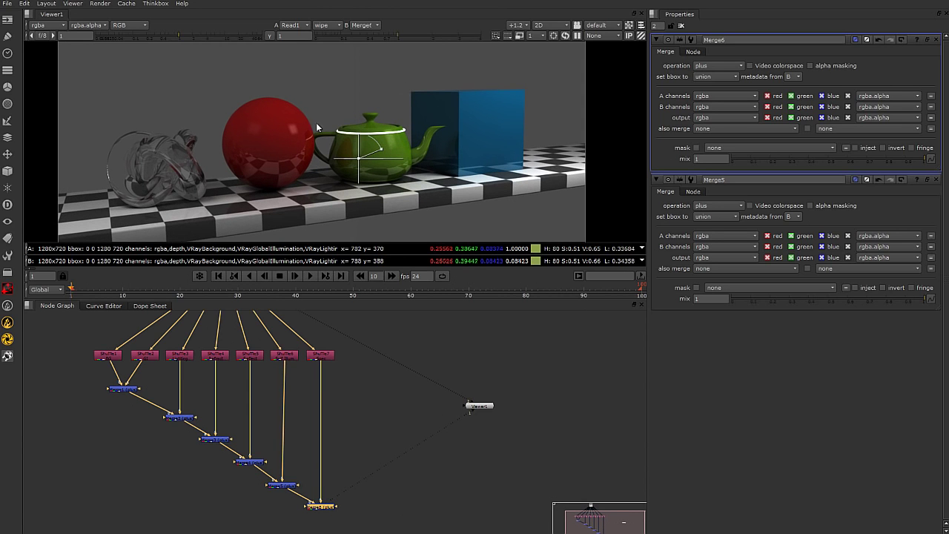
Temporarily disable Merge2, which adds the Lighting pass, compare the two images across the wipe, and re-enable it
{"action": "left_click", "coordinate": [177, 419]}
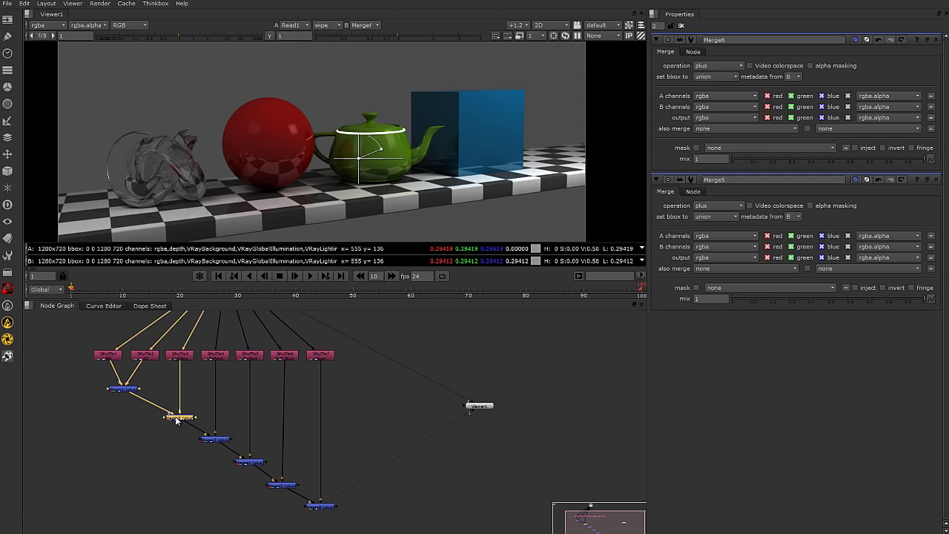
{"action": "mouse_move", "coordinate": [359, 157]}
{"action": "left_mouse_down"}
{"action": "mouse_move", "coordinate": [212, 156]}
{"action": "mouse_move", "coordinate": [493, 159]}
{"action": "mouse_move", "coordinate": [363, 162]}
{"action": "left_mouse_up"}
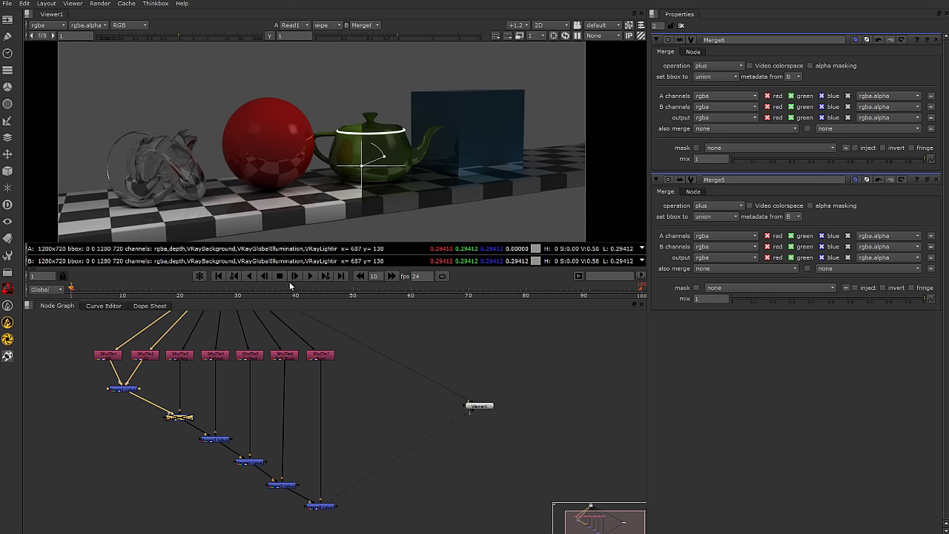
{"action": "left_click_drag", "start_coordinate": [362, 161], "coordinate": [345, 182]}
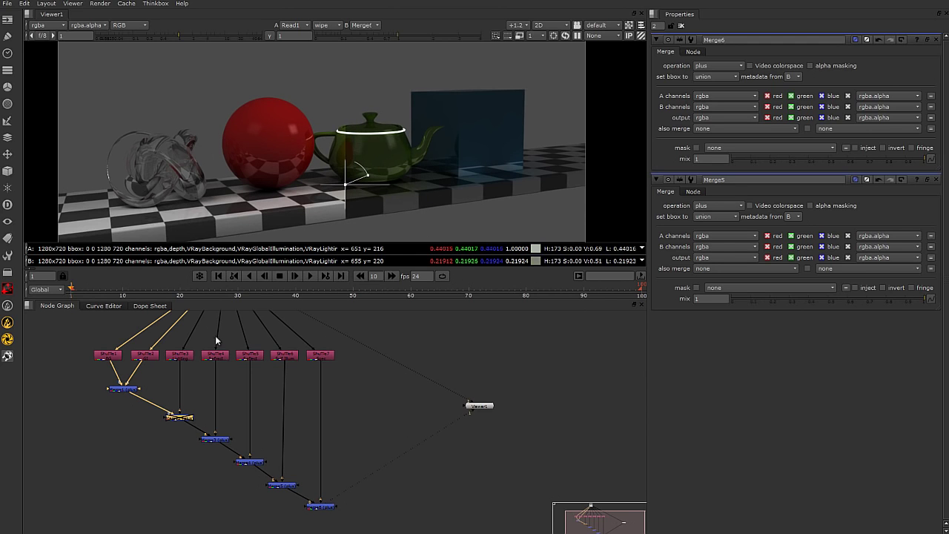
{"action": "left_click", "coordinate": [179, 420]}
{"action": "left_click_drag", "start_coordinate": [343, 182], "coordinate": [335, 155]}
Turn off the wipe comparison in the viewer
{"action": "scroll", "coordinate": [337, 437], "scroll_direction": "down", "scroll_amount": 5}
{"action": "scroll", "coordinate": [302, 444], "scroll_direction": "up", "scroll_amount": 5}
{"action": "middle_click_drag", "start_coordinate": [366, 450], "coordinate": [356, 414]}
{"action": "scroll", "coordinate": [360, 426], "scroll_direction": "down", "scroll_amount": 2}
{"action": "scroll", "coordinate": [345, 380], "scroll_direction": "up", "scroll_amount": 2}
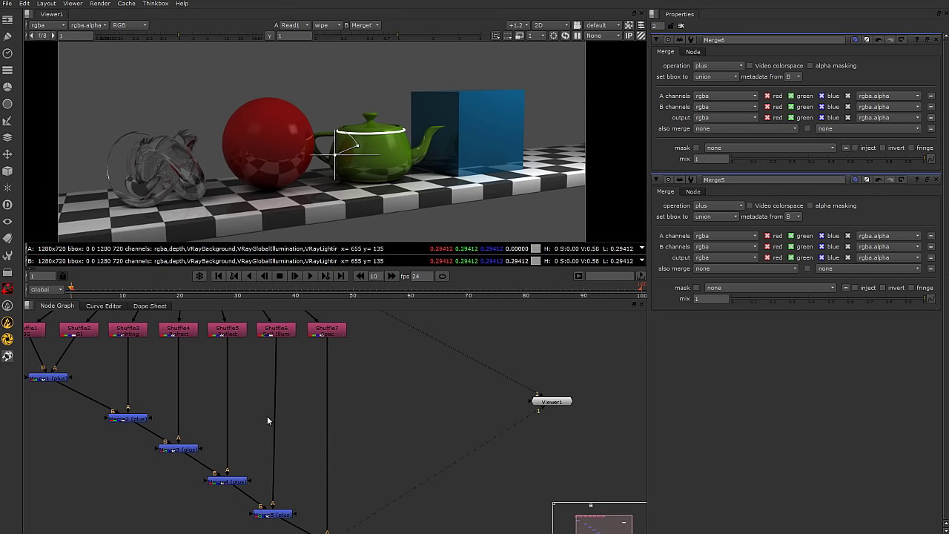
{"action": "scroll", "coordinate": [406, 111], "scroll_direction": "up", "scroll_amount": 1}
{"action": "left_click", "coordinate": [326, 25]}
{"action": "left_click", "coordinate": [338, 0]}
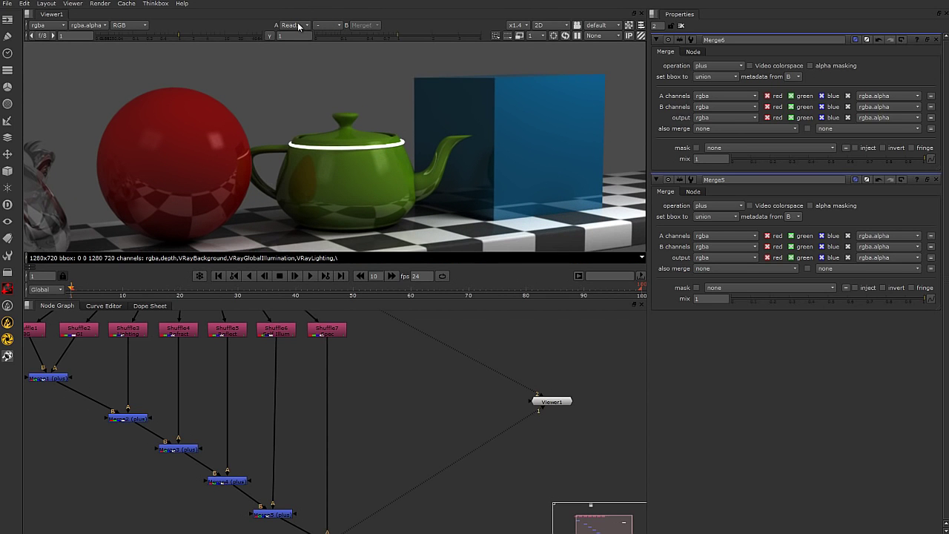
Show Merge6 in the viewer and disconnect Read1 from the Viewer node's second input
{"action": "middle_click_drag", "start_coordinate": [398, 428], "coordinate": [361, 433]}
{"action": "left_click", "coordinate": [321, 488]}
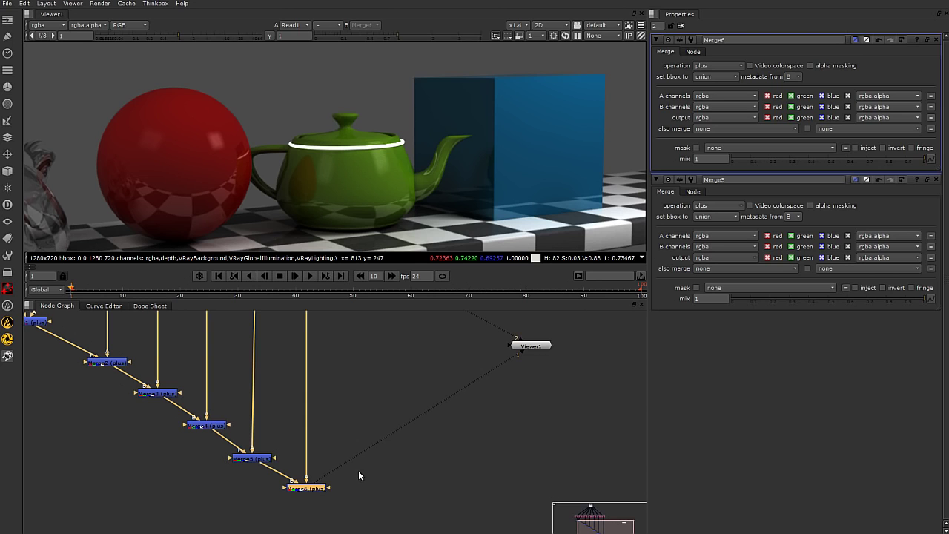
{"action": "left_click", "coordinate": [509, 346]}
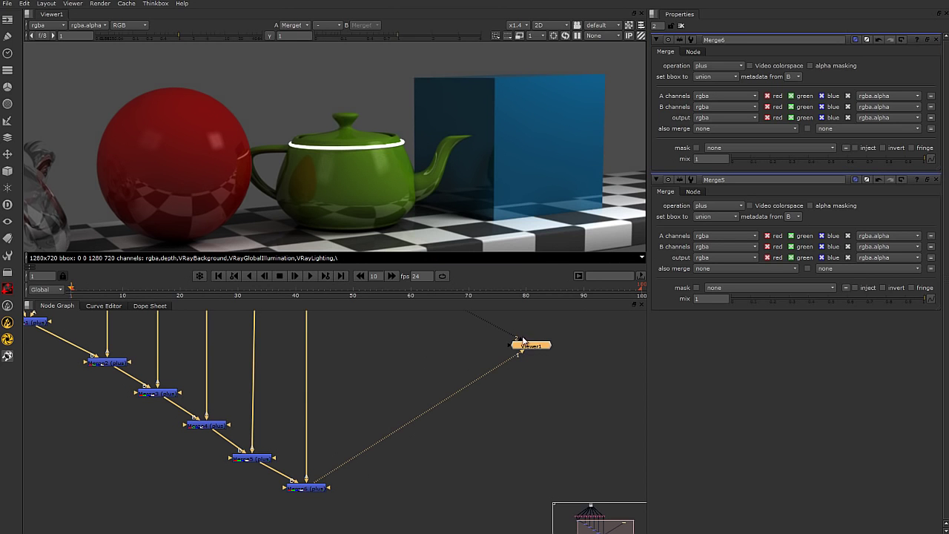
{"action": "middle_click_drag", "start_coordinate": [518, 368], "coordinate": [433, 412]}
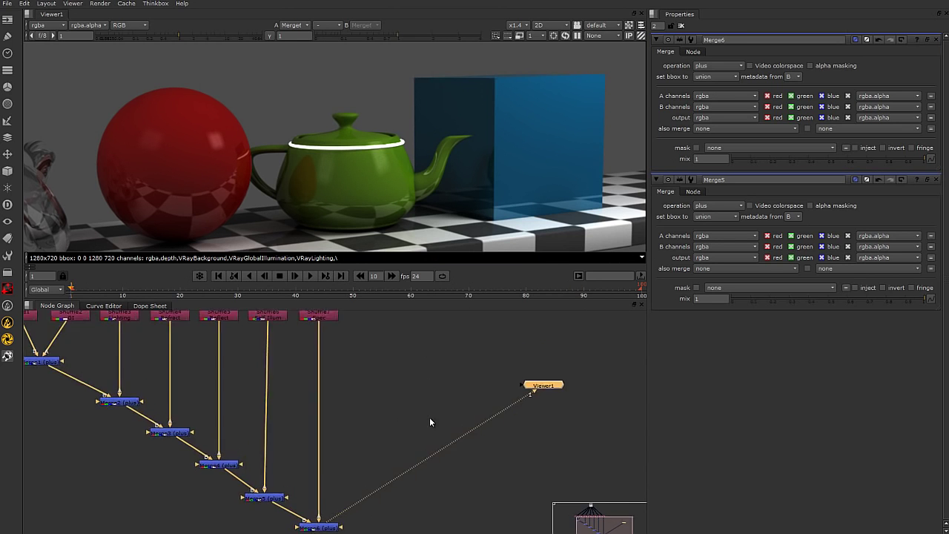
Shift the Viewer node farther sideways from Merge6
{"action": "scroll", "coordinate": [433, 412], "scroll_direction": "down", "scroll_amount": 3}
{"action": "left_click_drag", "start_coordinate": [494, 404], "coordinate": [534, 407]}
{"action": "scroll", "coordinate": [386, 401], "scroll_direction": "up", "scroll_amount": 3}
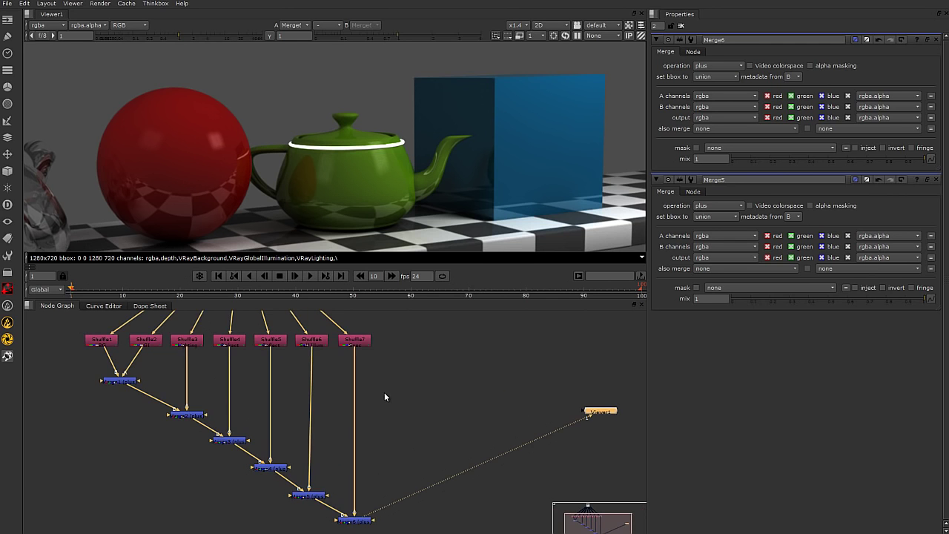
Select the Self Illum shuffle node, Shuffle6, in the row of pass shuffles
{"action": "scroll", "coordinate": [371, 421], "scroll_direction": "up", "scroll_amount": 2}
{"action": "middle_click_drag", "start_coordinate": [381, 401], "coordinate": [349, 414]}
{"action": "middle_click_drag", "start_coordinate": [347, 531], "coordinate": [341, 510]}
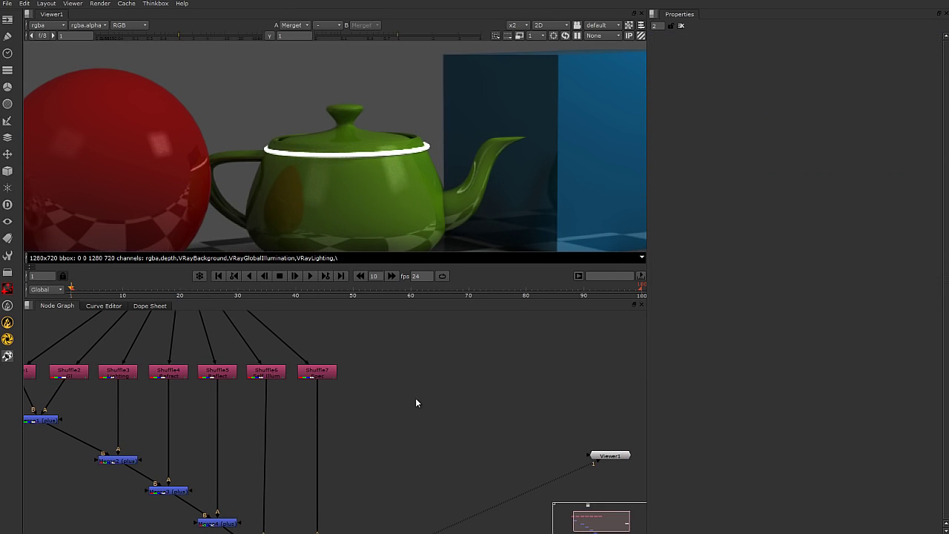
{"action": "left_click", "coordinate": [269, 377]}
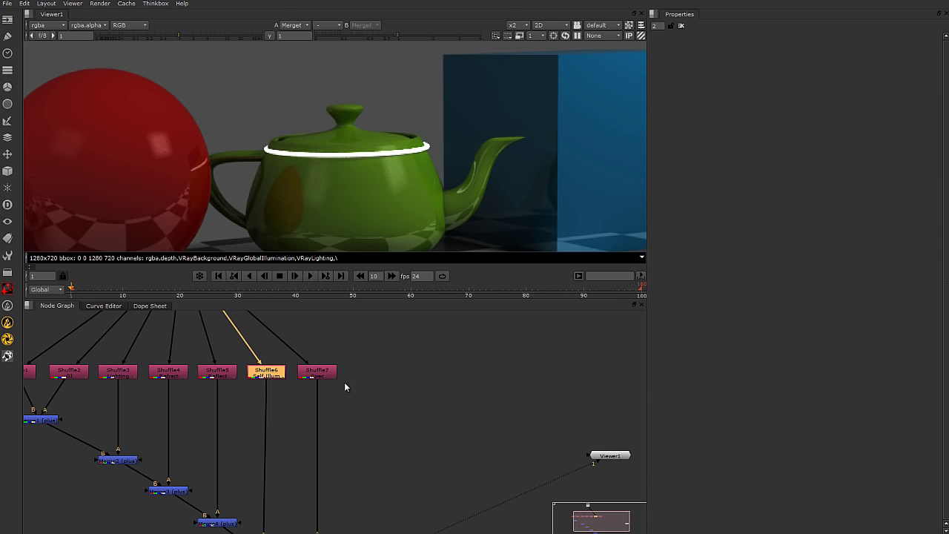
{"action": "middle_click_drag", "start_coordinate": [344, 387], "coordinate": [450, 371]}
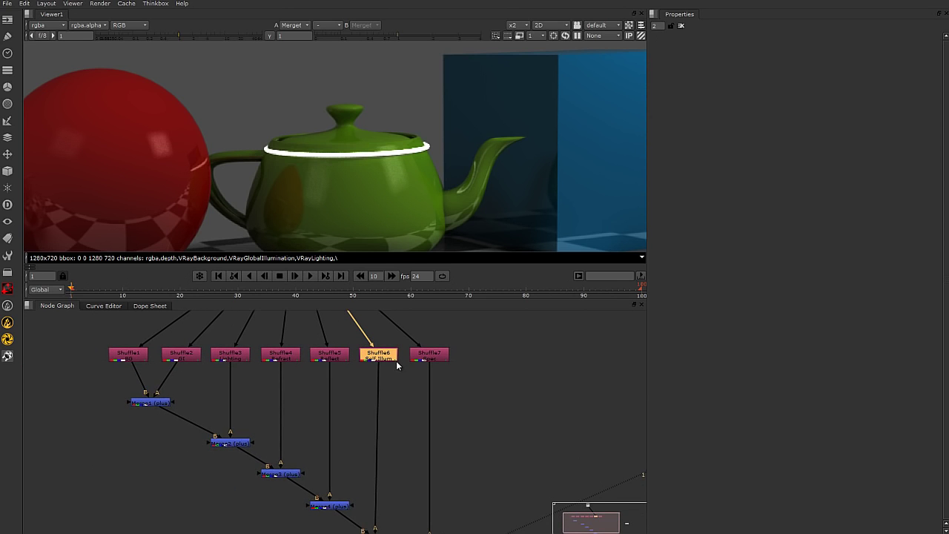
Insert a Glow node after the Self Illum shuffle, Shuffle6, and space it slightly below
{"action": "scroll", "coordinate": [396, 364], "scroll_direction": "up", "scroll_amount": 2}
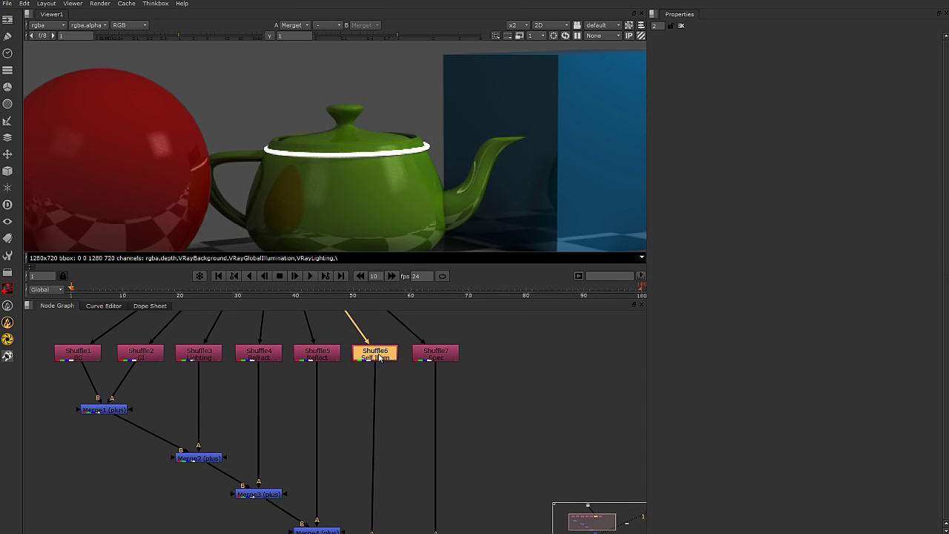
{"action": "key", "text": "Tab"}
{"action": "type", "text": "glo"}
{"action": "key", "text": "Return"}
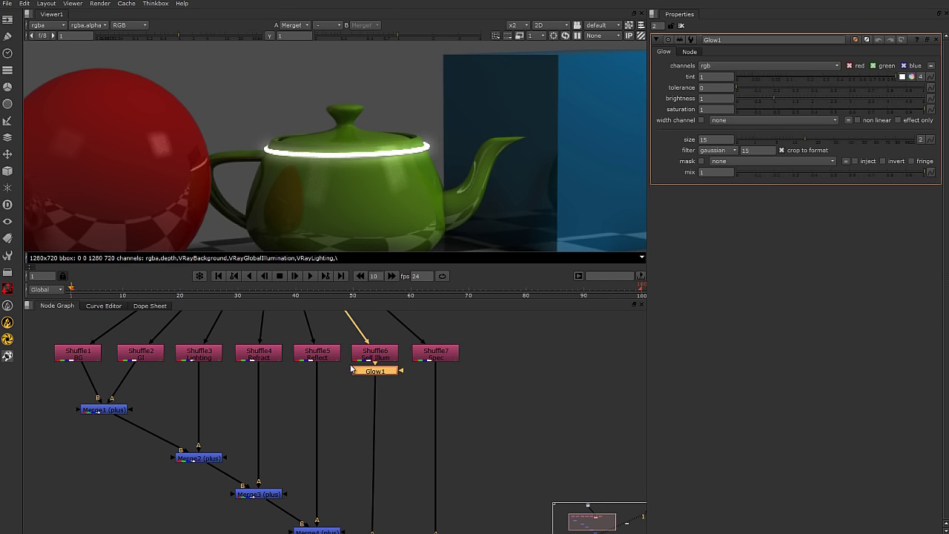
{"action": "left_click_drag", "start_coordinate": [371, 370], "coordinate": [374, 387]}
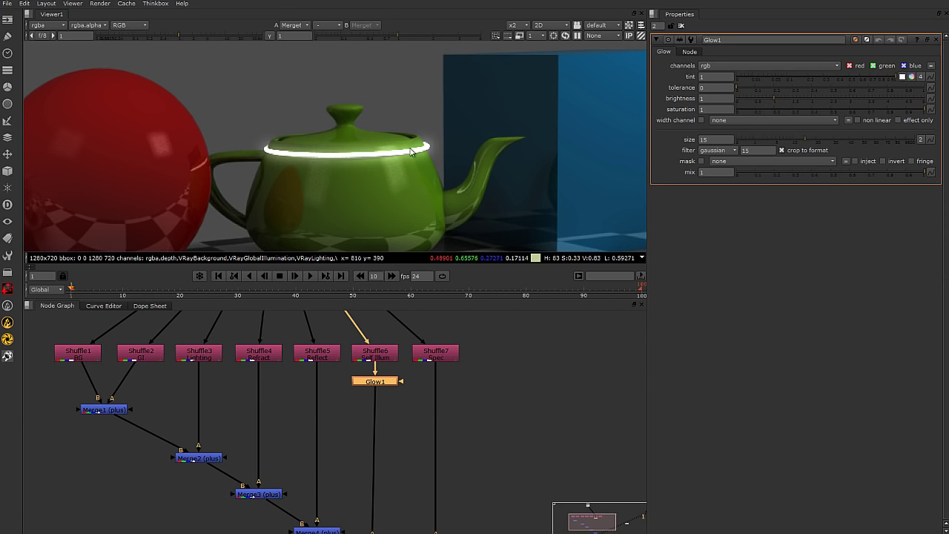
Reduce the Glow1 size to 11.4
{"action": "scroll", "coordinate": [436, 198], "scroll_direction": "down", "scroll_amount": 3}
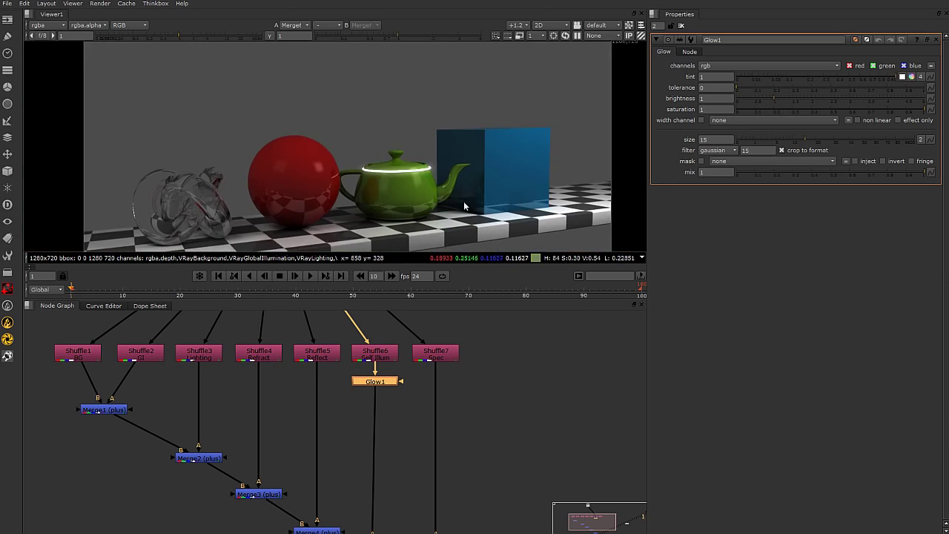
{"action": "scroll", "coordinate": [500, 208], "scroll_direction": "up", "scroll_amount": 2}
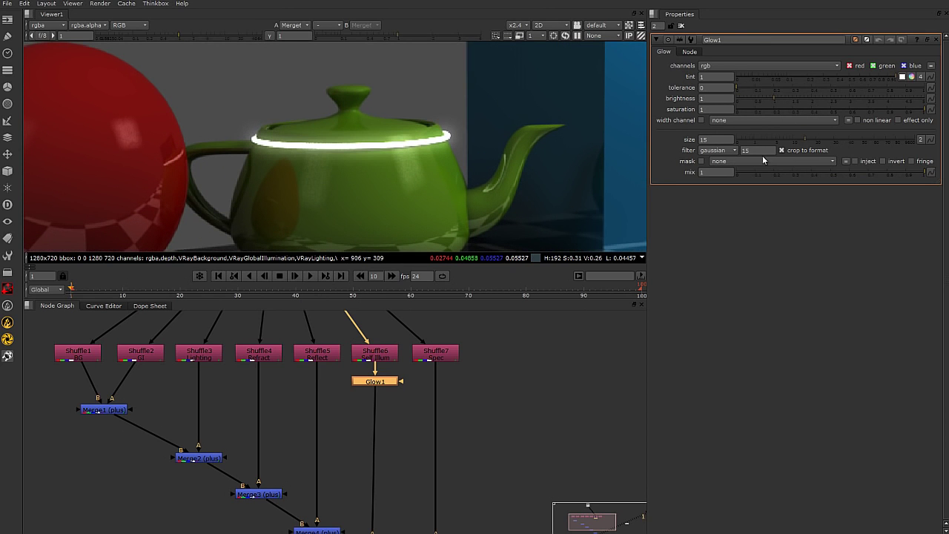
{"action": "left_click_drag", "start_coordinate": [805, 141], "coordinate": [795, 141]}
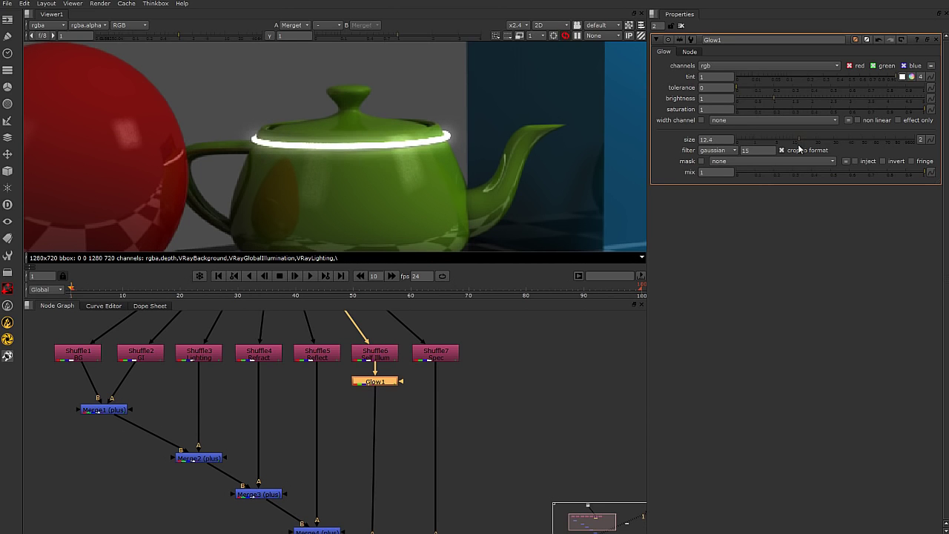
Tint the glow fully saturated cyan, with red 0, green 1 and blue about 0.976
{"action": "left_click", "coordinate": [911, 77]}
{"action": "left_click_drag", "start_coordinate": [745, 149], "coordinate": [742, 195]}
{"action": "left_click_drag", "start_coordinate": [754, 90], "coordinate": [756, 64]}
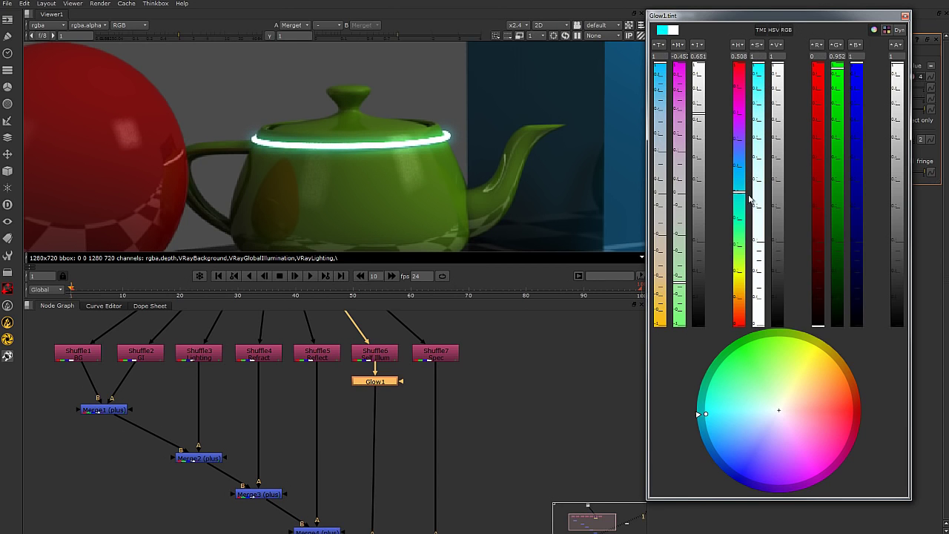
{"action": "left_click_drag", "start_coordinate": [742, 192], "coordinate": [741, 195]}
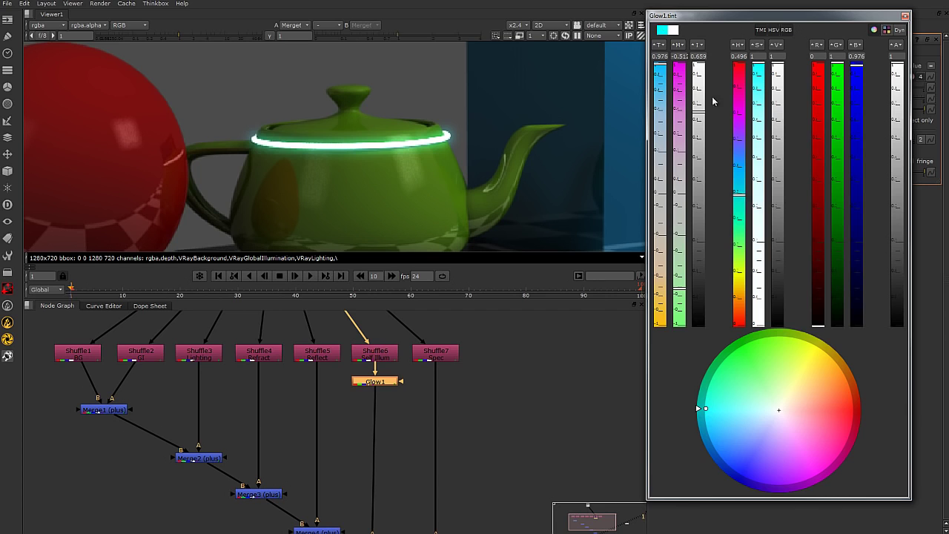
{"action": "left_click", "coordinate": [904, 17]}
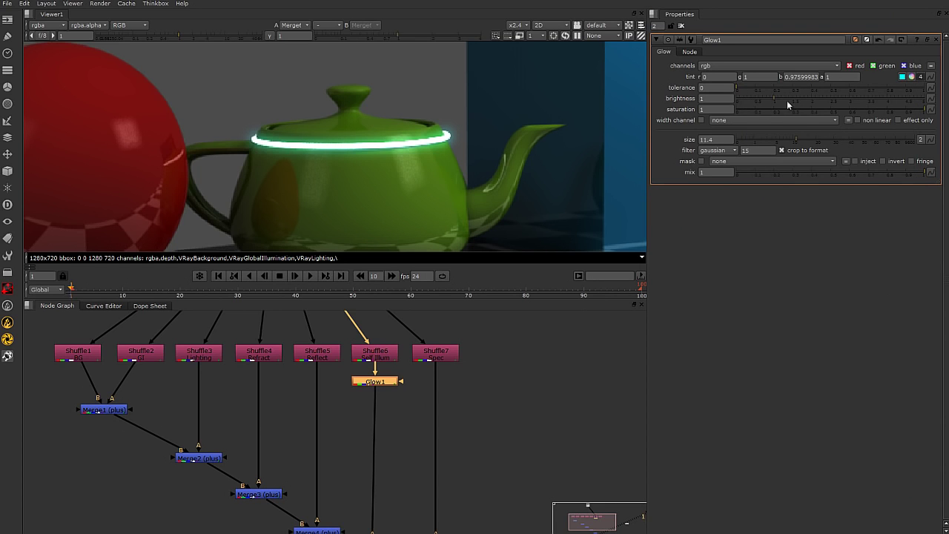
Set the Glow1 brightness to 1.84, compare the image with the node on and off, and leave it disabled
{"action": "mouse_move", "coordinate": [793, 96]}
{"action": "left_mouse_down"}
{"action": "mouse_move", "coordinate": [785, 100]}
{"action": "mouse_move", "coordinate": [806, 99]}
{"action": "left_mouse_up"}
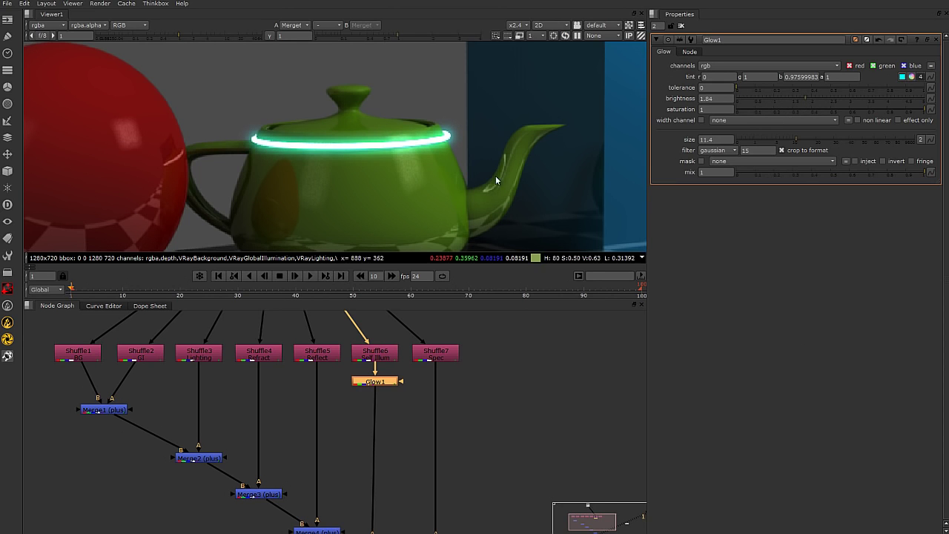
{"action": "scroll", "coordinate": [298, 154], "scroll_direction": "up", "scroll_amount": 2}
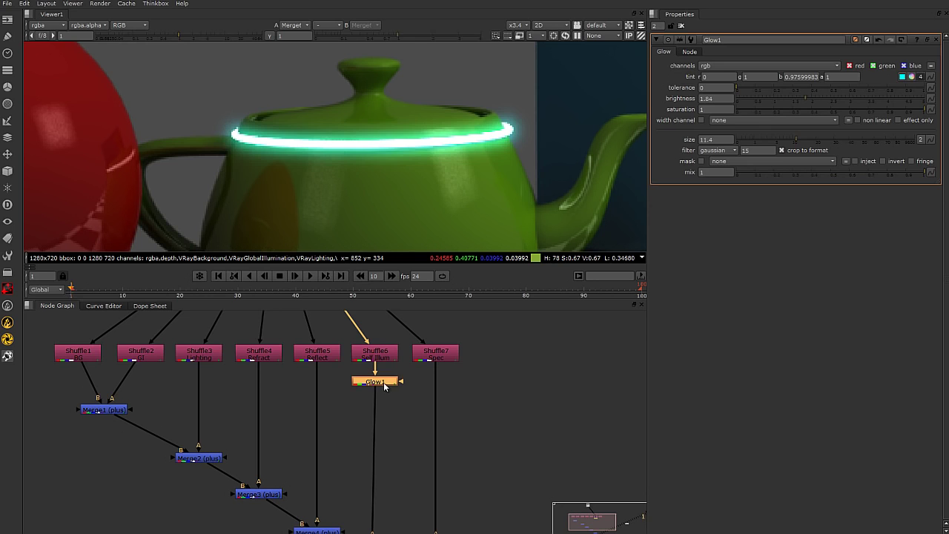
{"action": "key", "text": "d"}
{"action": "key", "text": "d"}
{"action": "key", "text": "d"}
{"action": "key", "text": "d"}
{"action": "key", "text": "d"}
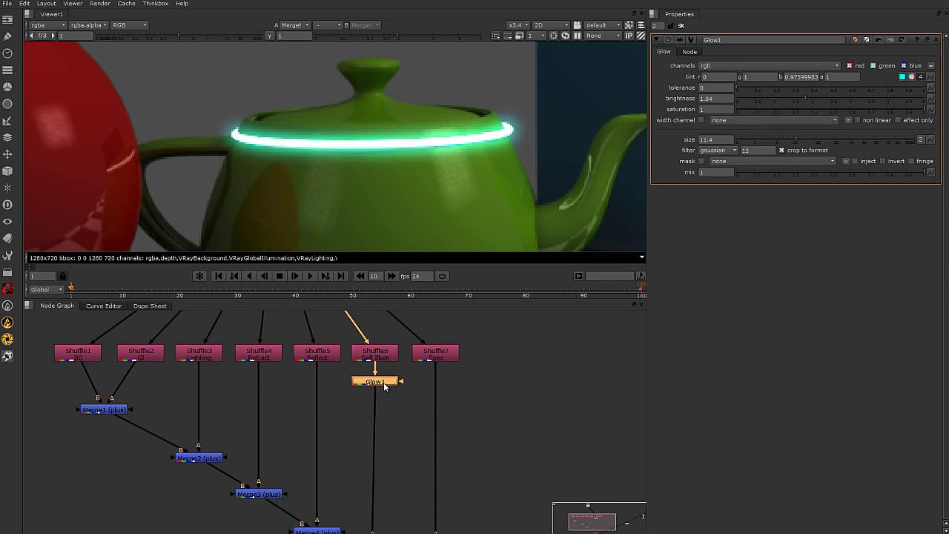
Move Glow1 farther down and insert a Blur node between Shuffle6 and Glow1
{"action": "left_click_drag", "start_coordinate": [375, 382], "coordinate": [374, 419]}
{"action": "left_click", "coordinate": [375, 354]}
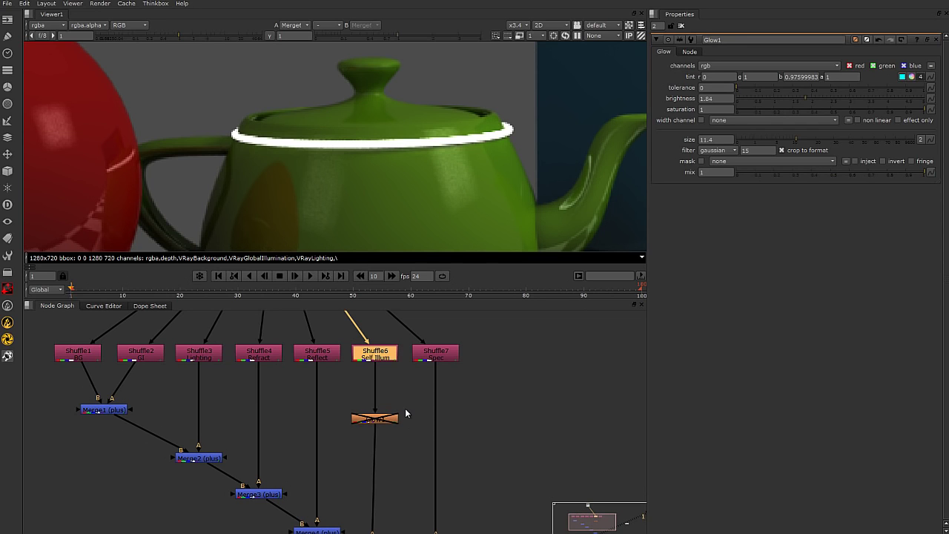
{"action": "key", "text": "Tab"}
{"action": "type", "text": "blu"}
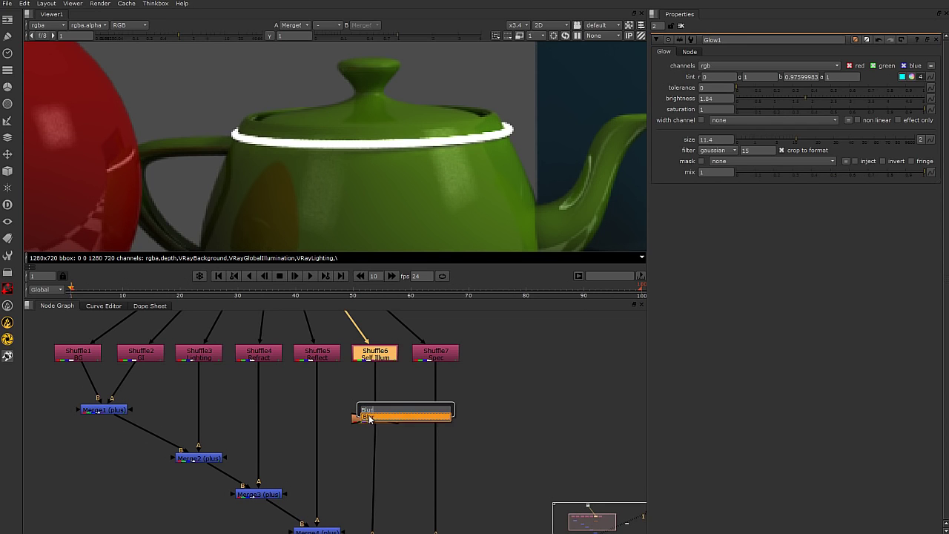
{"action": "key", "text": "Return"}
Show Blur1 in the viewer and set its size to 2.6
{"action": "left_click", "coordinate": [373, 359]}
{"action": "key", "text": "1"}
{"action": "left_click", "coordinate": [383, 373]}
{"action": "key", "text": "1"}
{"action": "scroll", "coordinate": [480, 164], "scroll_direction": "down", "scroll_amount": 3}
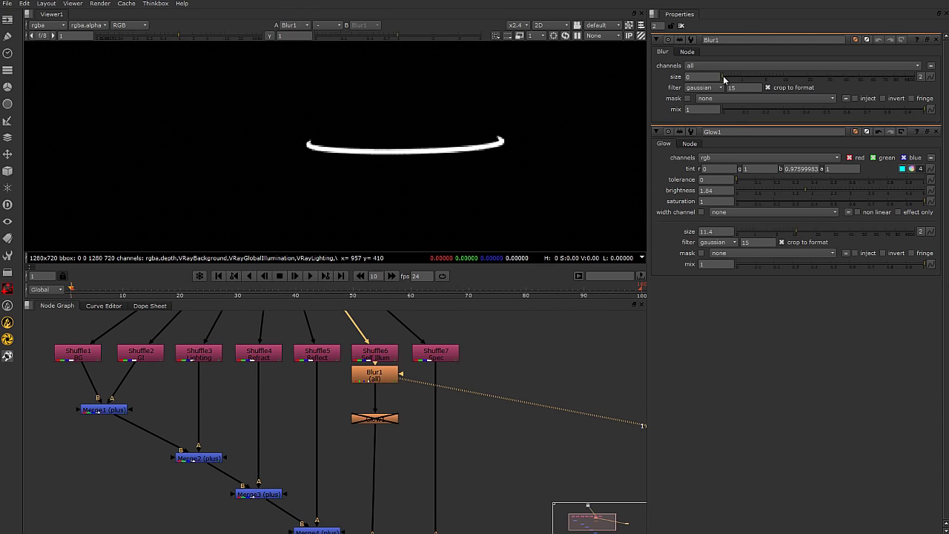
{"action": "left_click_drag", "start_coordinate": [724, 76], "coordinate": [753, 80]}
Re-enable Glow1 and show its output in the viewer
{"action": "left_click", "coordinate": [384, 422]}
{"action": "key", "text": "d"}
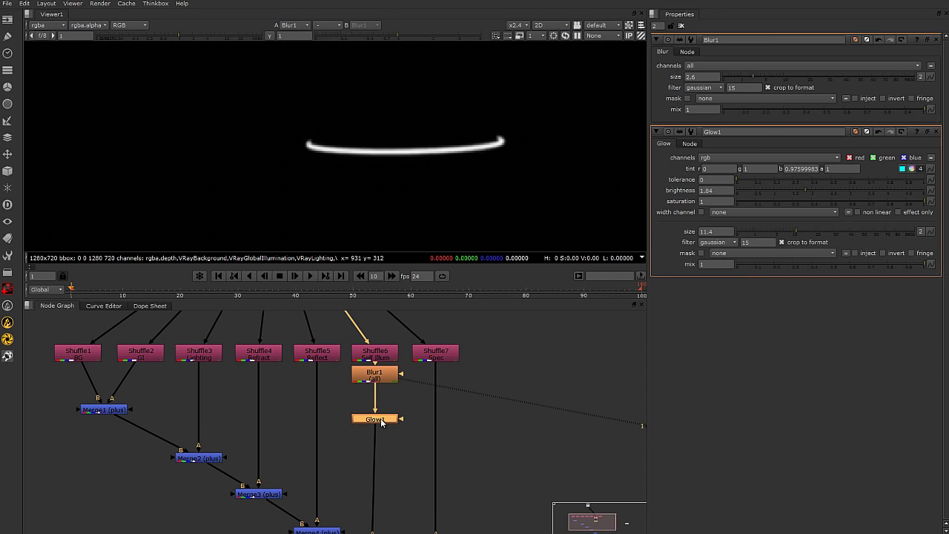
{"action": "key", "text": "1"}
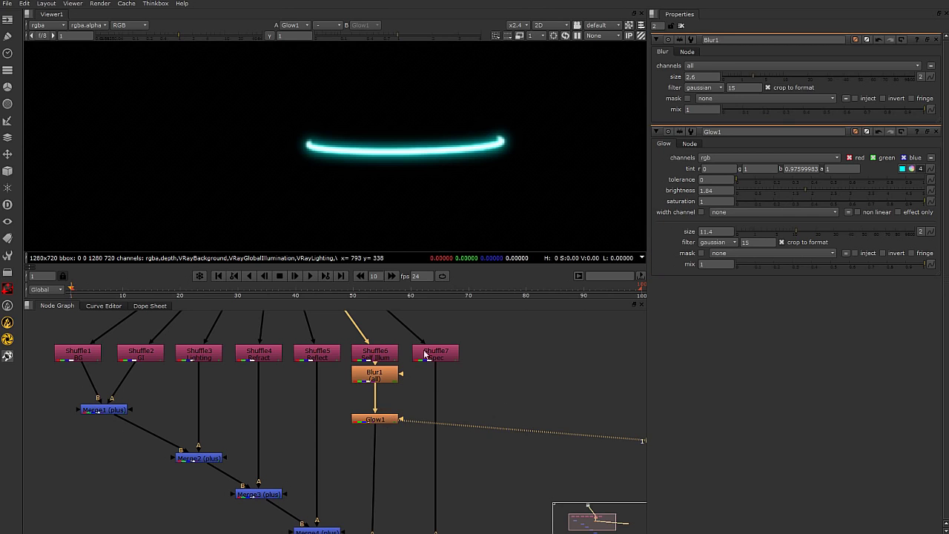
Disable and enable Blur1 repeatedly to compare the glow with and without the blur
{"action": "left_click", "coordinate": [369, 381]}
{"action": "key", "text": "d"}
{"action": "key", "text": "d"}
{"action": "key", "text": "d"}
{"action": "key", "text": "d"}
{"action": "key", "text": "d"}
{"action": "key", "text": "d"}
{"action": "key", "text": "d"}
{"action": "key", "text": "d"}
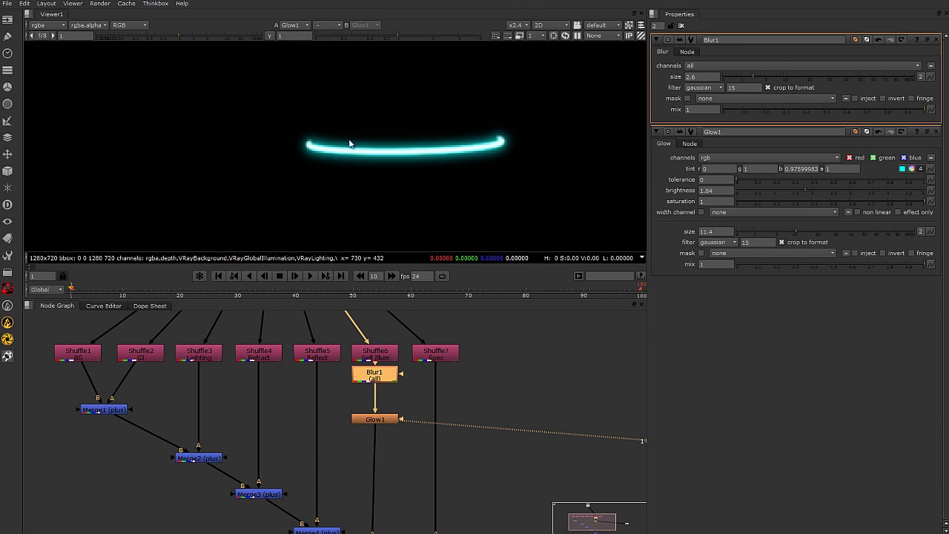
Move Blur1 down so it sits midway between Shuffle6 and Glow1
{"action": "left_click", "coordinate": [500, 405]}
{"action": "left_click_drag", "start_coordinate": [375, 374], "coordinate": [375, 387]}
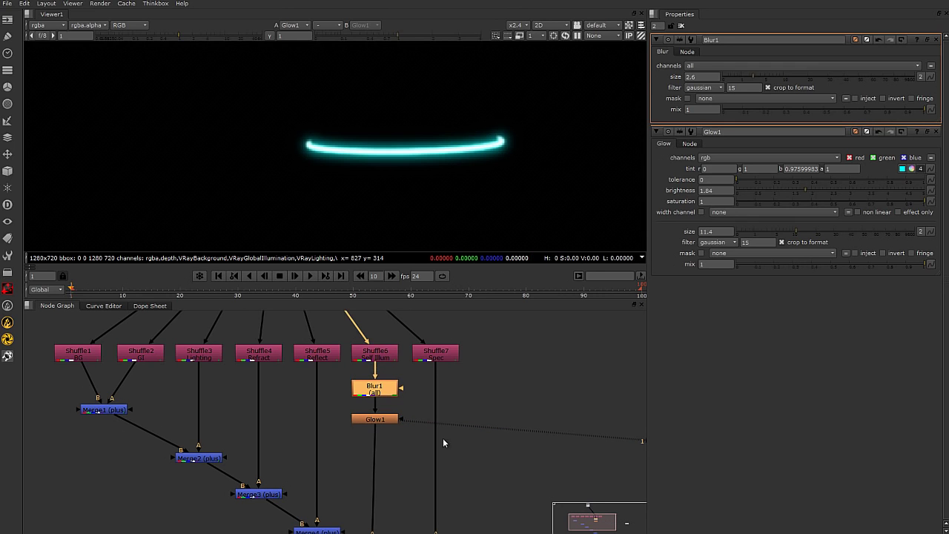
Show the final Merge6 output in the viewer and inspect the glowing teapot rim in the full composite
{"action": "middle_click_drag", "start_coordinate": [463, 519], "coordinate": [430, 405]}
{"action": "scroll", "coordinate": [430, 405], "scroll_direction": "down", "scroll_amount": 1}
{"action": "left_click", "coordinate": [413, 502]}
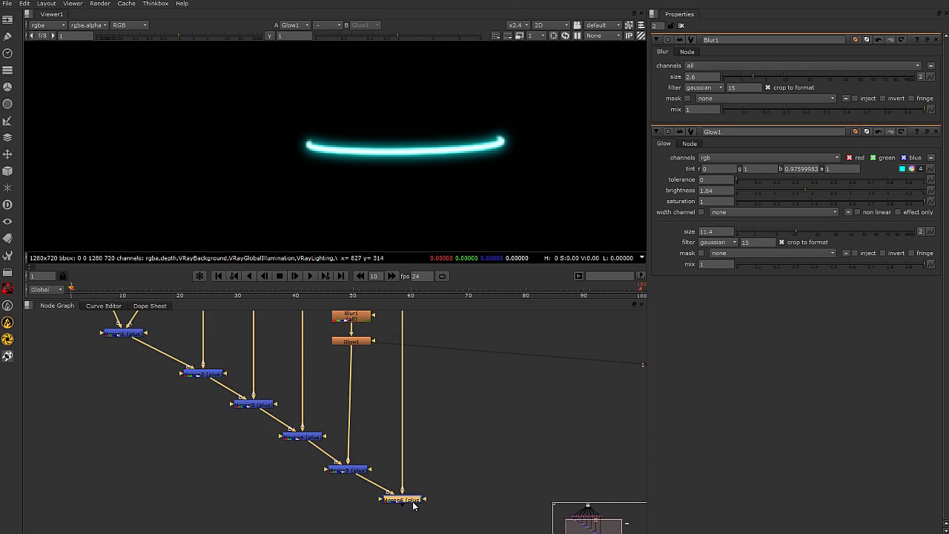
{"action": "key", "text": "1"}
{"action": "middle_click_drag", "start_coordinate": [431, 350], "coordinate": [437, 372]}
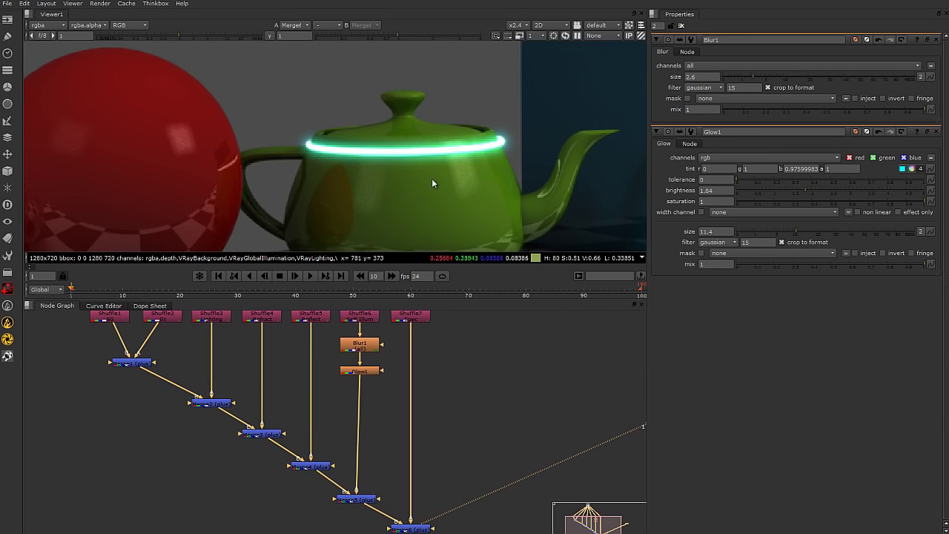
{"action": "scroll", "coordinate": [435, 180], "scroll_direction": "down", "scroll_amount": 2}
{"action": "scroll", "coordinate": [437, 188], "scroll_direction": "up", "scroll_amount": 2}
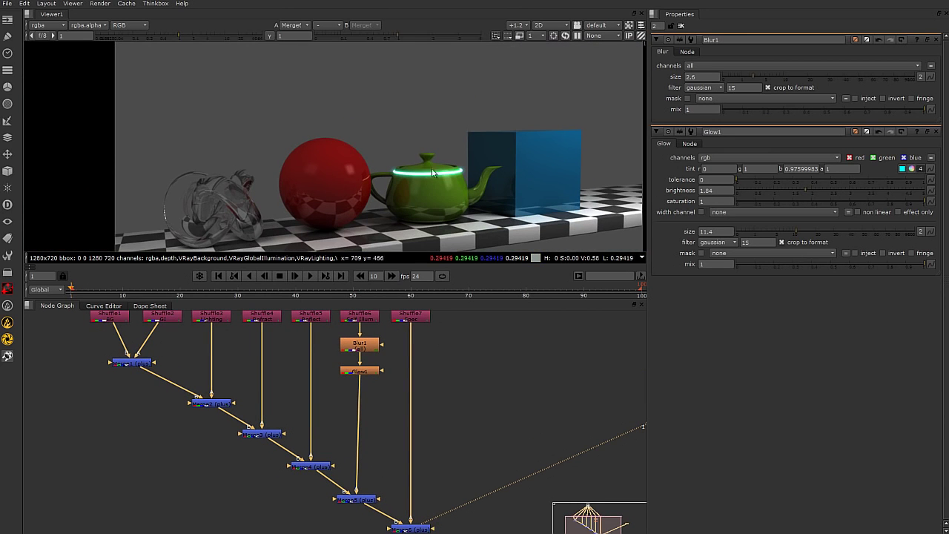
{"action": "middle_click_drag", "start_coordinate": [435, 185], "coordinate": [411, 145]}
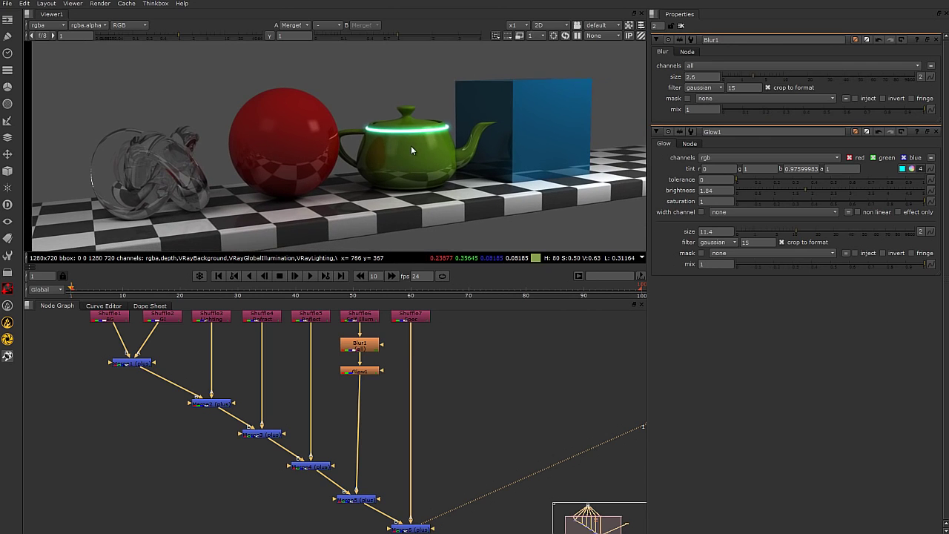
Insert a Grade node after the Spec shuffle, Shuffle7, and space it below
{"action": "left_click", "coordinate": [411, 317]}
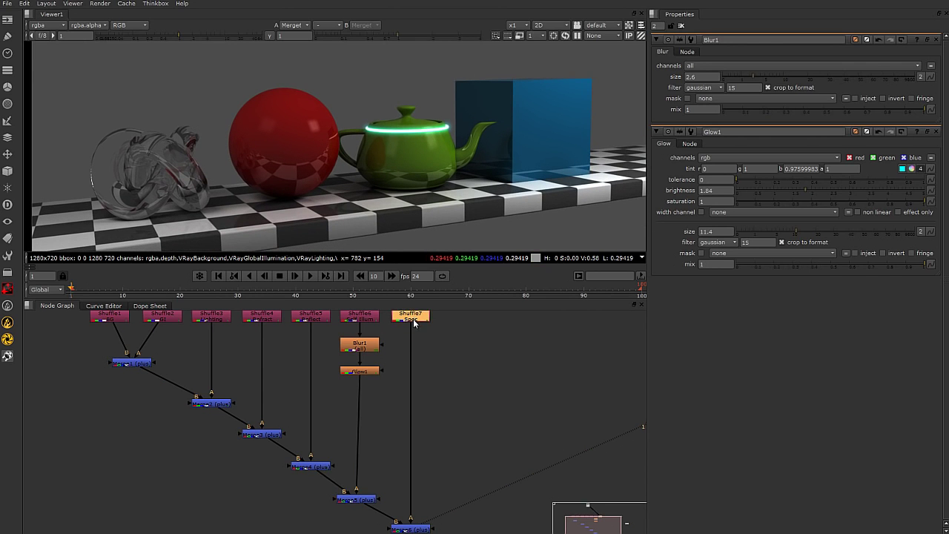
{"action": "key", "text": "g"}
{"action": "left_click_drag", "start_coordinate": [410, 331], "coordinate": [411, 363]}
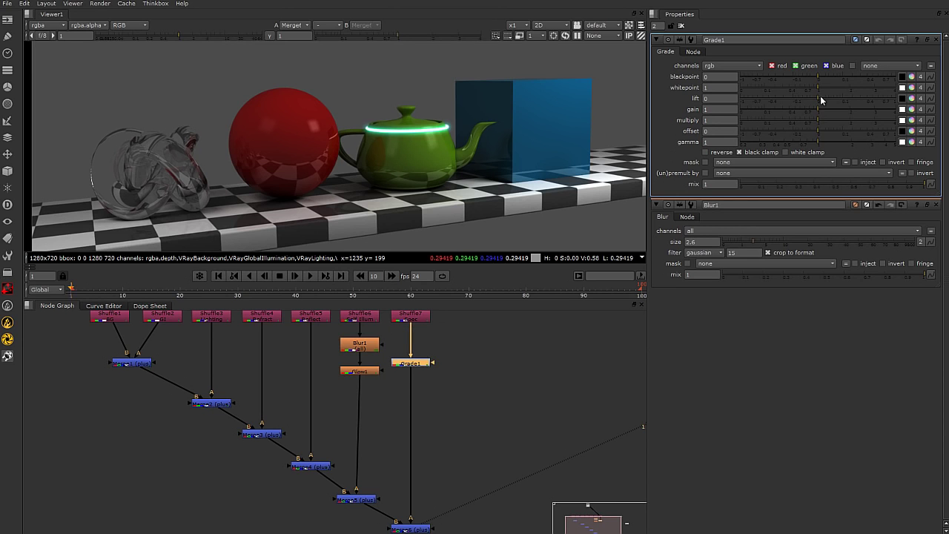
Set the Grade1 gain to 3.1 and move the node slightly closer to Shuffle7
{"action": "left_click_drag", "start_coordinate": [818, 77], "coordinate": [818, 79]}
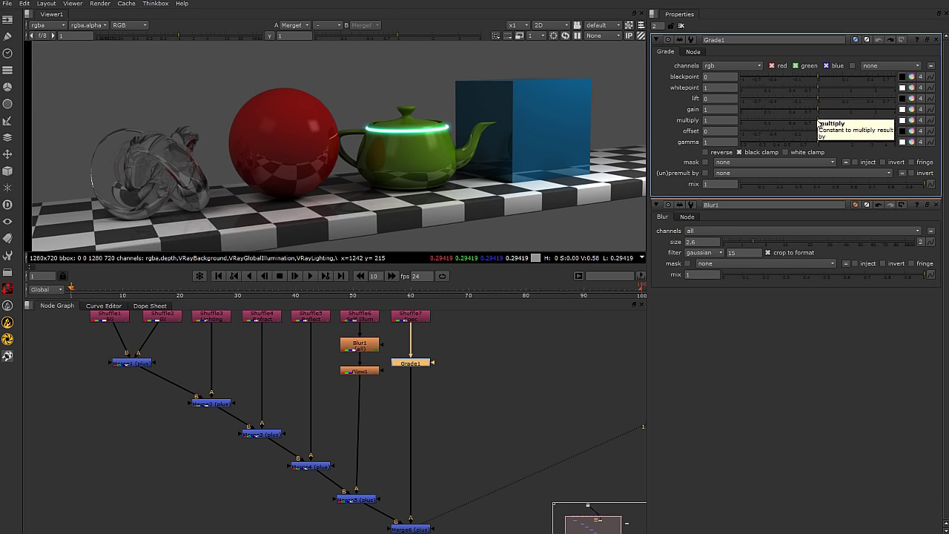
{"action": "left_click_drag", "start_coordinate": [819, 112], "coordinate": [877, 114]}
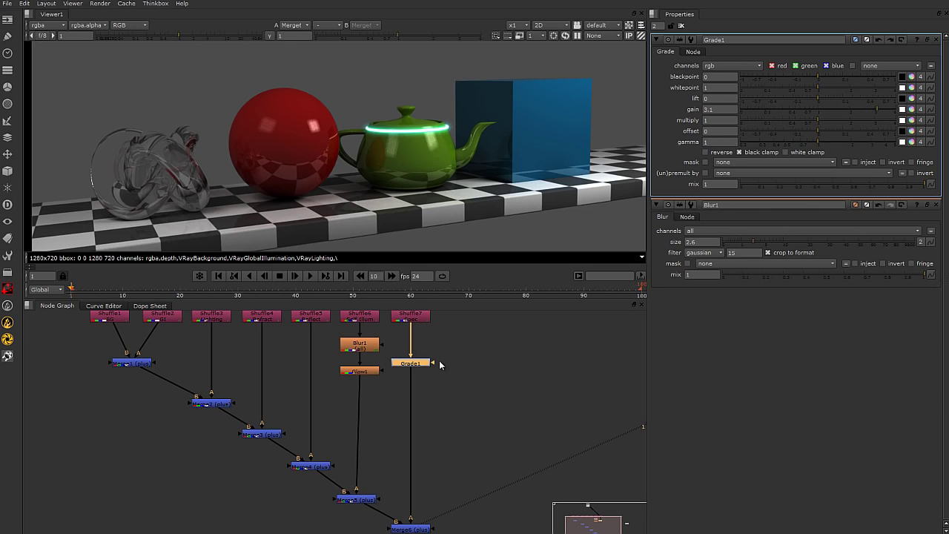
{"action": "left_click_drag", "start_coordinate": [418, 364], "coordinate": [417, 357]}
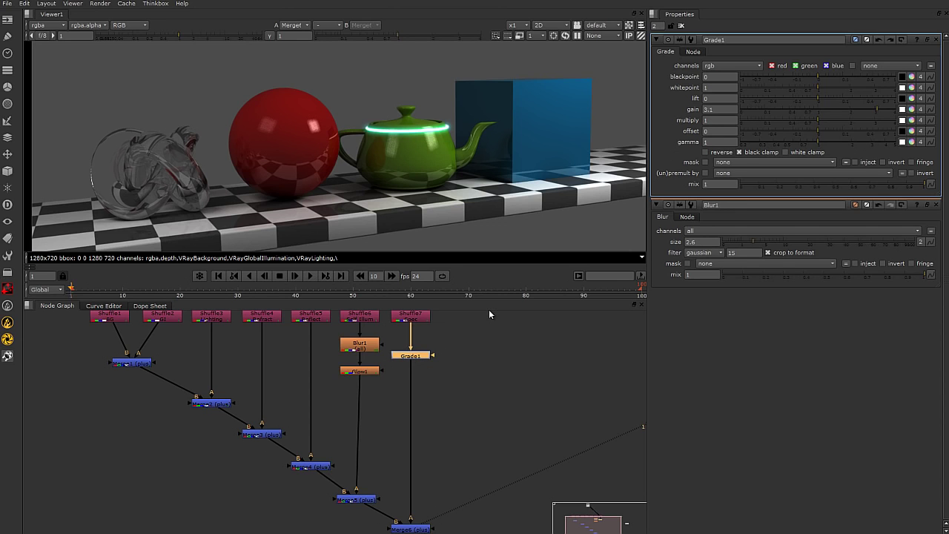
Insert a Blur node after Grade1 in the Spec branch
{"action": "key", "text": "Tab"}
{"action": "type", "text": "blu"}
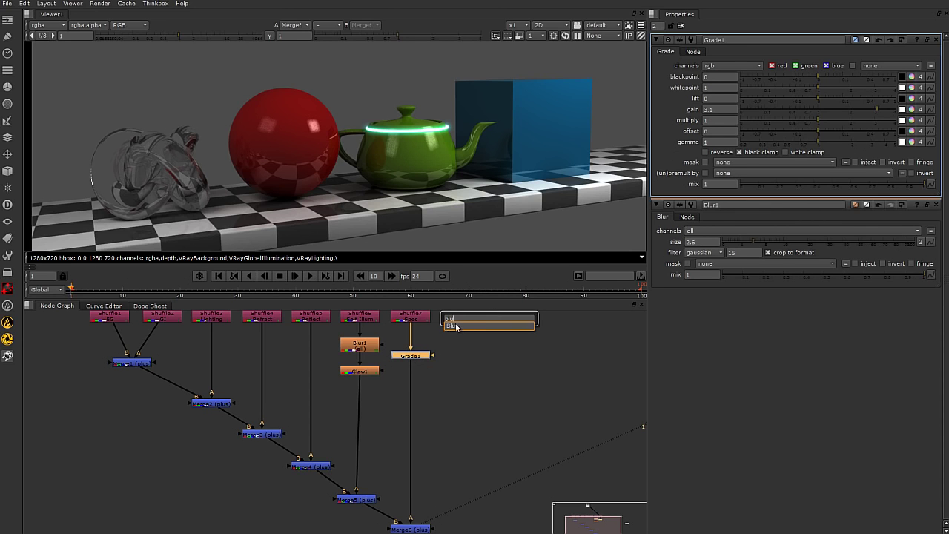
{"action": "key", "text": "Return"}
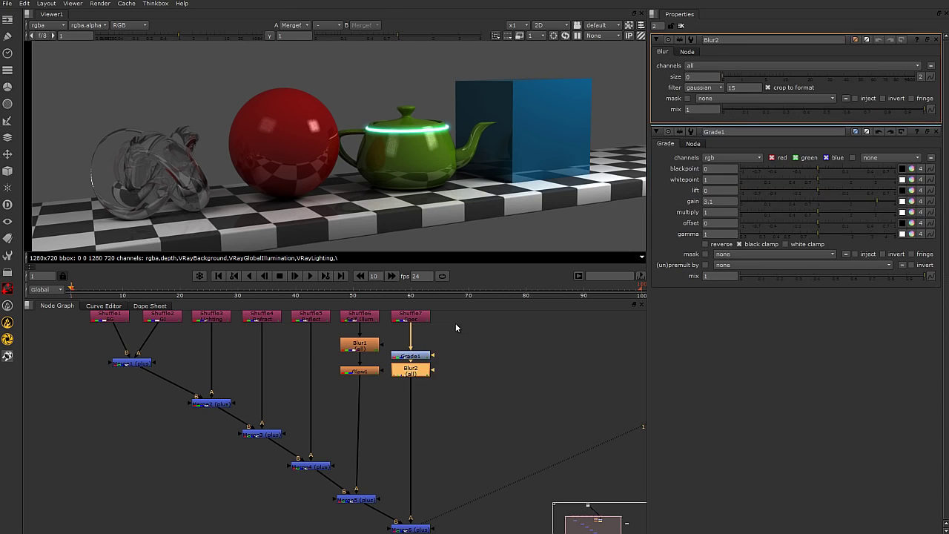
Set the Blur2 size to 4.6 to soften the specular highlights, then deselect the node and view the whole composite
{"action": "scroll", "coordinate": [444, 152], "scroll_direction": "up", "scroll_amount": 2}
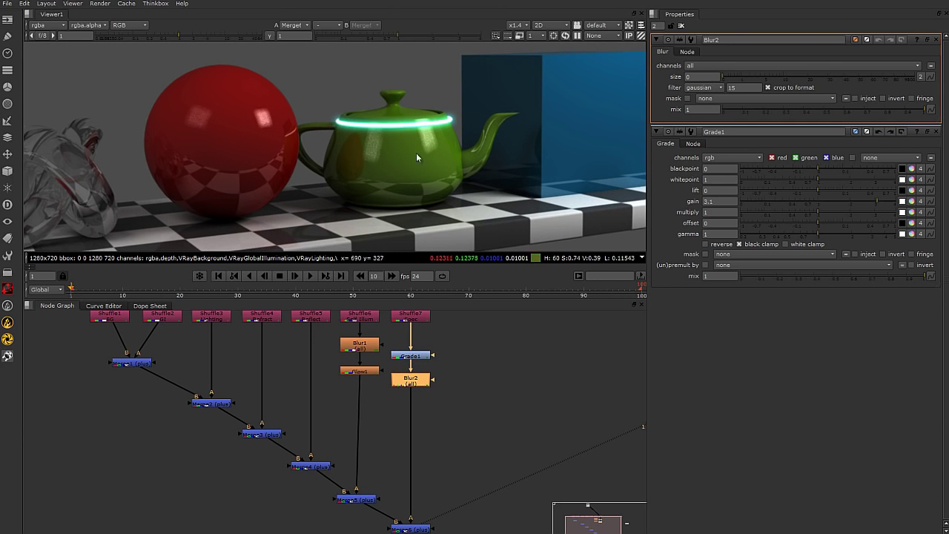
{"action": "left_click_drag", "start_coordinate": [726, 79], "coordinate": [764, 81]}
{"action": "scroll", "coordinate": [336, 164], "scroll_direction": "down", "scroll_amount": 1}
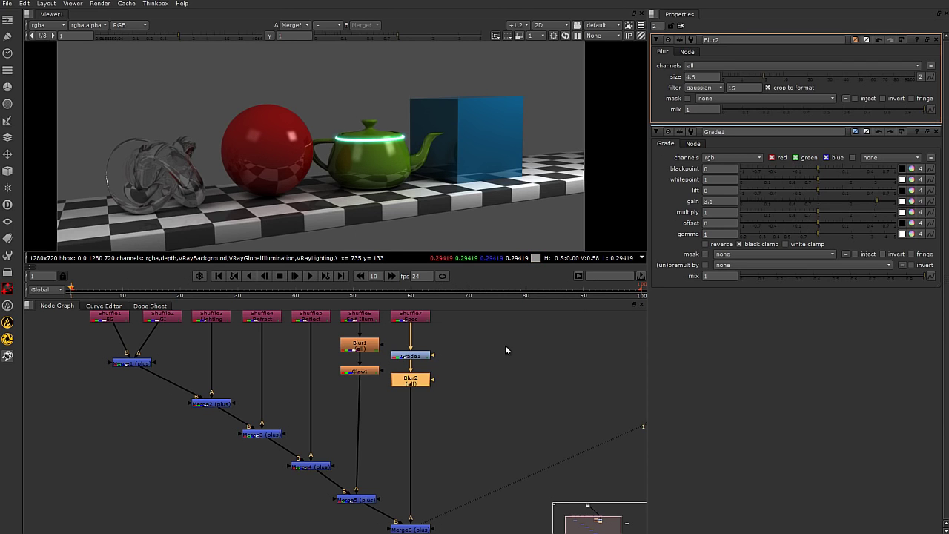
{"action": "left_click", "coordinate": [458, 361]}
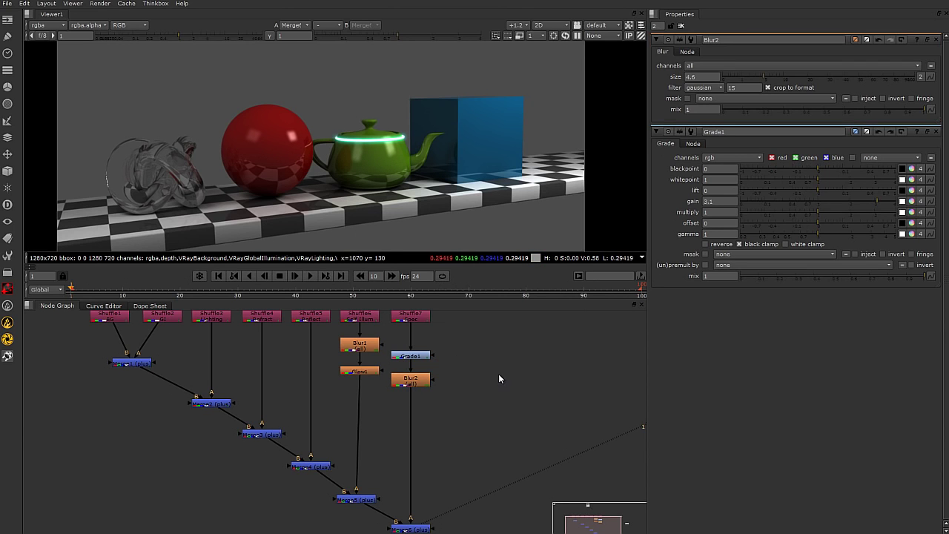
{"action": "scroll", "coordinate": [373, 143], "scroll_direction": "down", "scroll_amount": 3}
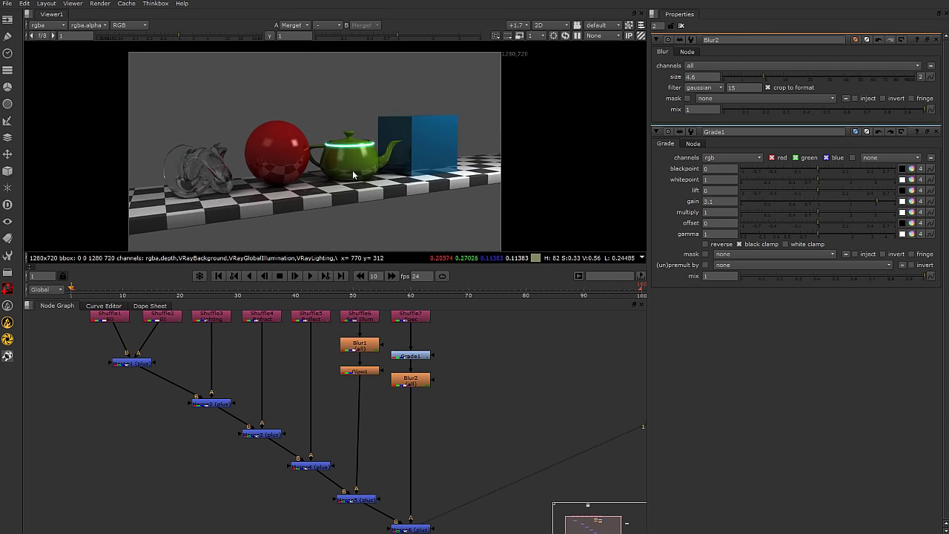
{"action": "scroll", "coordinate": [374, 149], "scroll_direction": "down", "scroll_amount": 3}
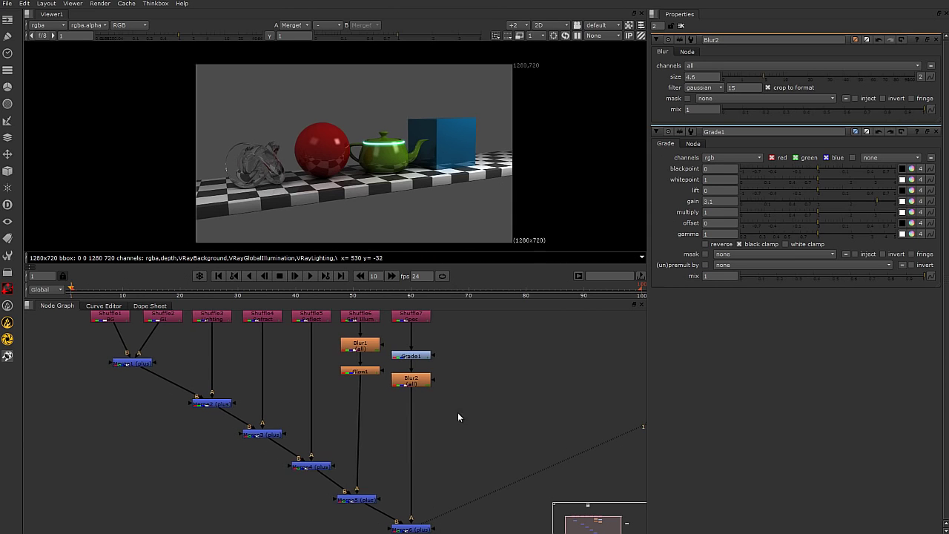
Duplicate the Read1 node and place the copy on its own beside the shuffle tree
{"action": "middle_click_drag", "start_coordinate": [485, 398], "coordinate": [403, 417]}
{"action": "scroll", "coordinate": [404, 418], "scroll_direction": "down", "scroll_amount": 3}
{"action": "left_click_drag", "start_coordinate": [516, 398], "coordinate": [344, 501]}
{"action": "middle_click_drag", "start_coordinate": [388, 358], "coordinate": [354, 418]}
{"action": "scroll", "coordinate": [361, 383], "scroll_direction": "down", "scroll_amount": 2}
{"action": "scroll", "coordinate": [271, 366], "scroll_direction": "up", "scroll_amount": 2}
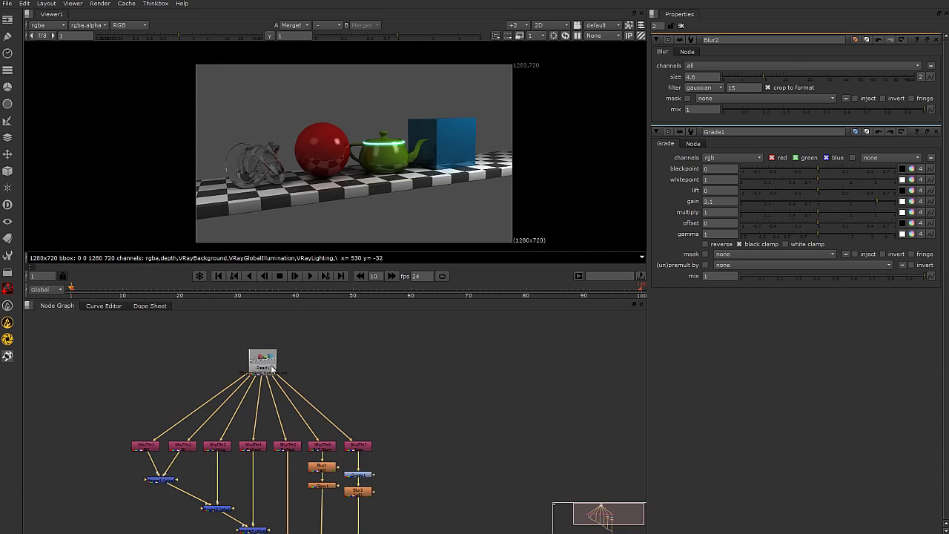
{"action": "scroll", "coordinate": [271, 367], "scroll_direction": "up", "scroll_amount": 1}
{"action": "left_click", "coordinate": [255, 375]}
{"action": "left_click_drag", "start_coordinate": [250, 381], "coordinate": [254, 391]}
{"action": "middle_click_drag", "start_coordinate": [338, 435], "coordinate": [245, 374]}
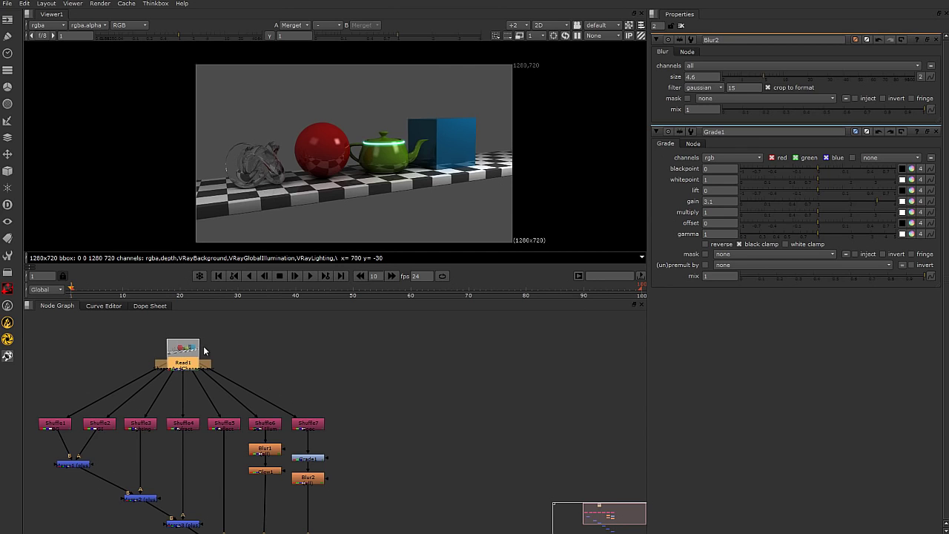
{"action": "key", "text": "ctrl+v"}
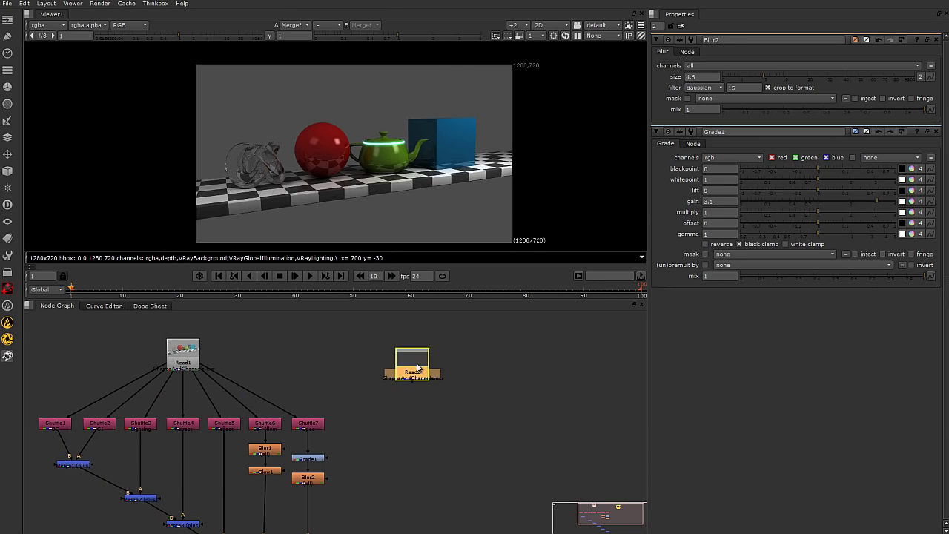
{"action": "left_click_drag", "start_coordinate": [420, 378], "coordinate": [441, 367]}
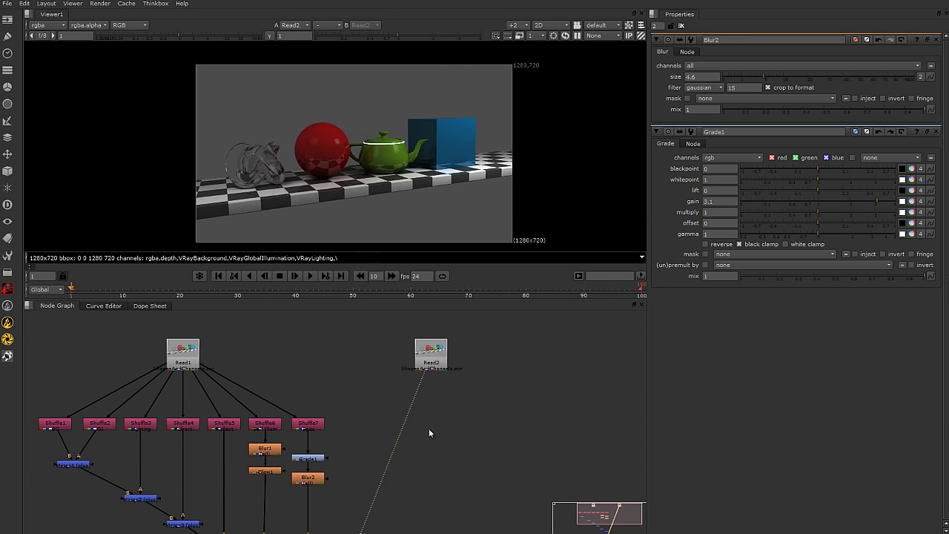
View the Read2 node, place the Viewer1 node straight below it, and raise Read2 slightly
{"action": "key", "text": "1"}
{"action": "left_click_drag", "start_coordinate": [425, 496], "coordinate": [423, 480]}
{"action": "scroll", "coordinate": [423, 358], "scroll_direction": "up", "scroll_amount": 2}
{"action": "left_click", "coordinate": [419, 363]}
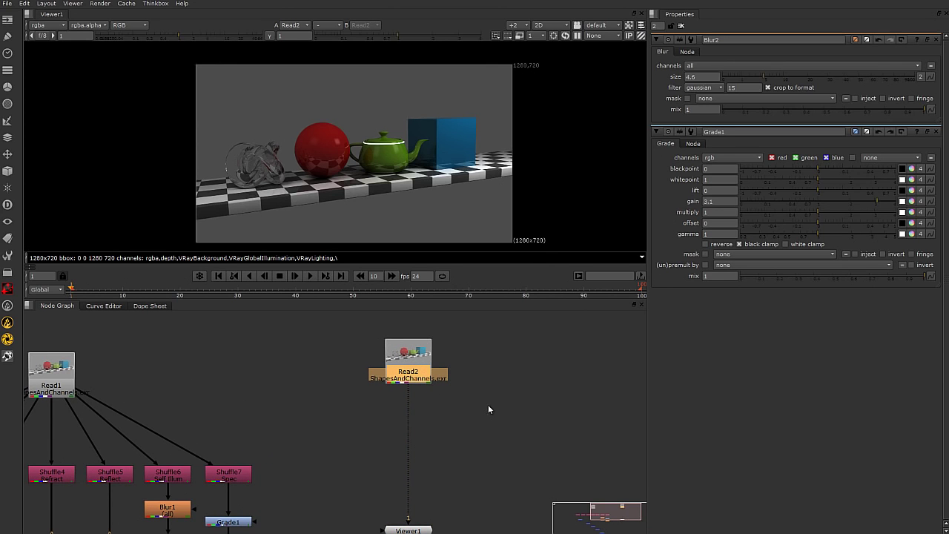
{"action": "left_click_drag", "start_coordinate": [427, 343], "coordinate": [424, 322]}
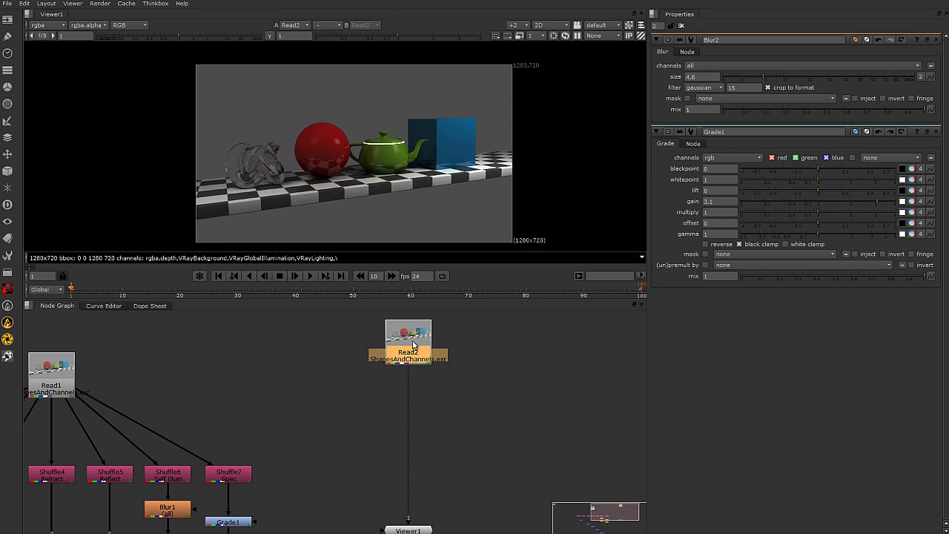
Add a Merge node below Read2 with some spacing and close the Blur2 properties
{"action": "key", "text": "m"}
{"action": "left_click_drag", "start_coordinate": [410, 371], "coordinate": [412, 403]}
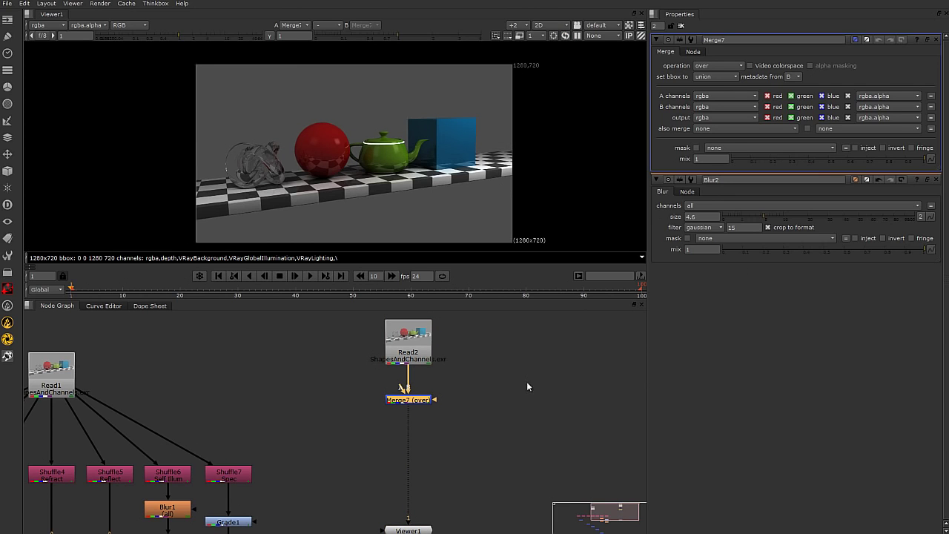
{"action": "left_click", "coordinate": [936, 179]}
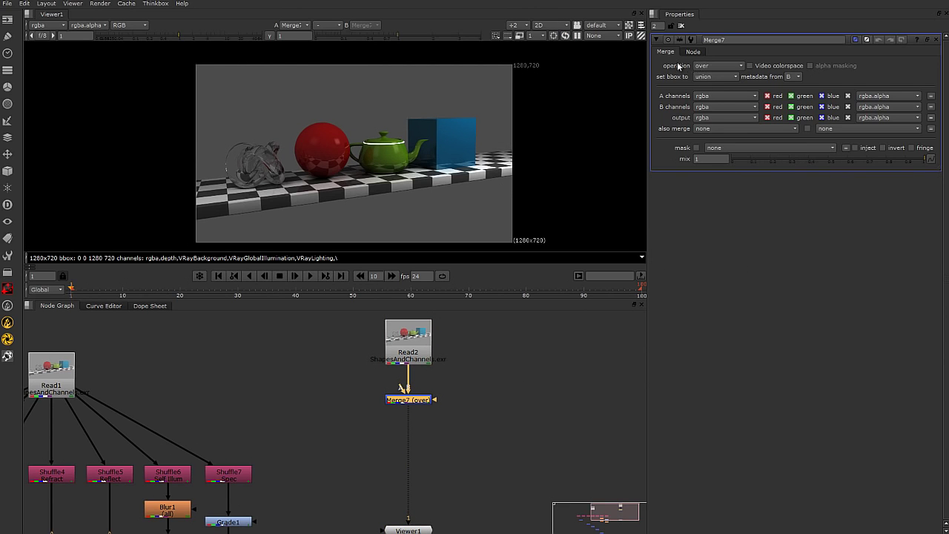
{"action": "left_click", "coordinate": [712, 66]}
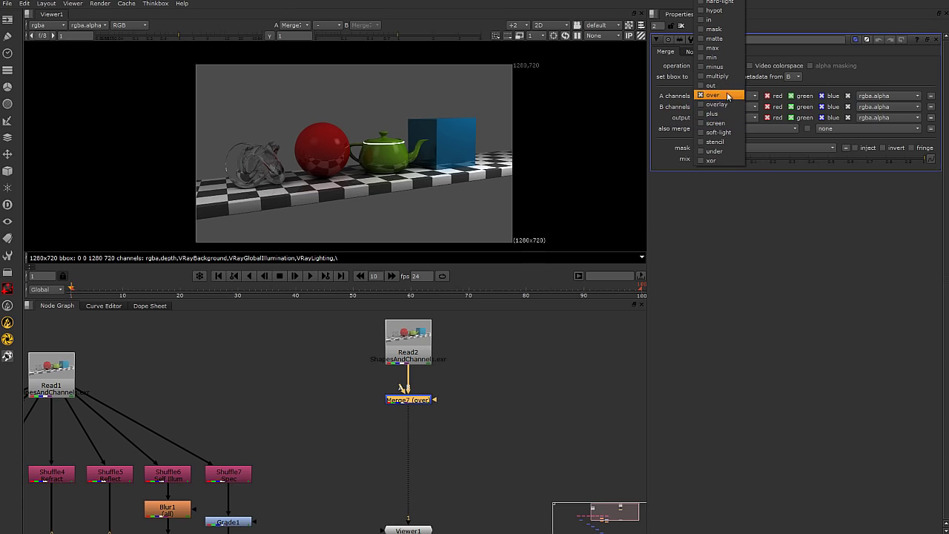
{"action": "left_click", "coordinate": [738, 244]}
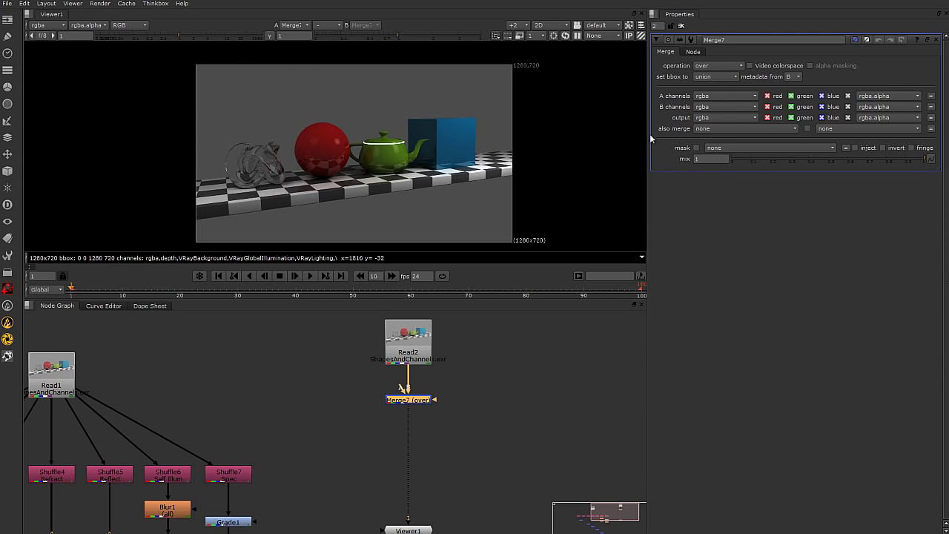
Connect the A input of Merge7 to Read2 so both of its inputs come from the same render
{"action": "middle_click_drag", "start_coordinate": [200, 418], "coordinate": [465, 330]}
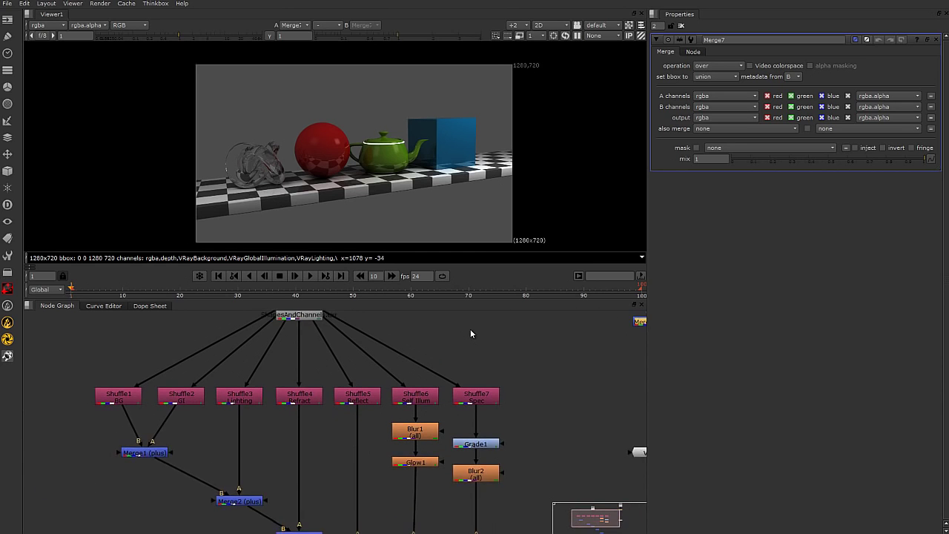
{"action": "left_click", "coordinate": [183, 442]}
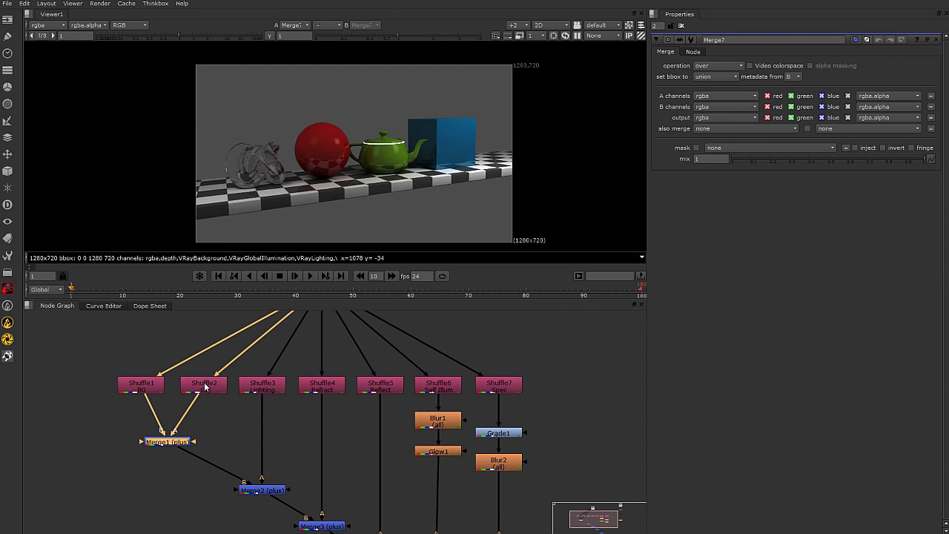
{"action": "middle_click_drag", "start_coordinate": [517, 403], "coordinate": [253, 419]}
{"action": "middle_click_drag", "start_coordinate": [405, 352], "coordinate": [406, 436]}
{"action": "scroll", "coordinate": [407, 437], "scroll_direction": "up", "scroll_amount": 3}
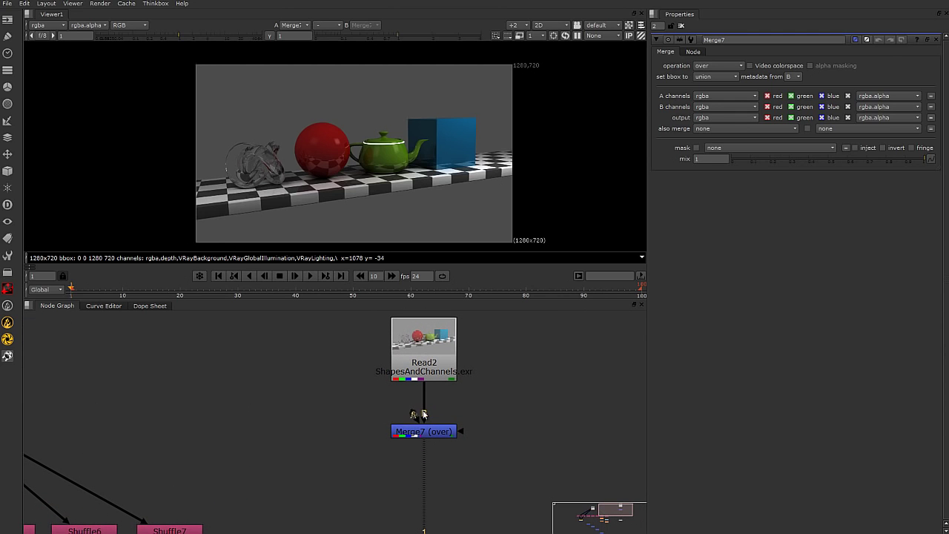
{"action": "left_click_drag", "start_coordinate": [414, 416], "coordinate": [425, 337]}
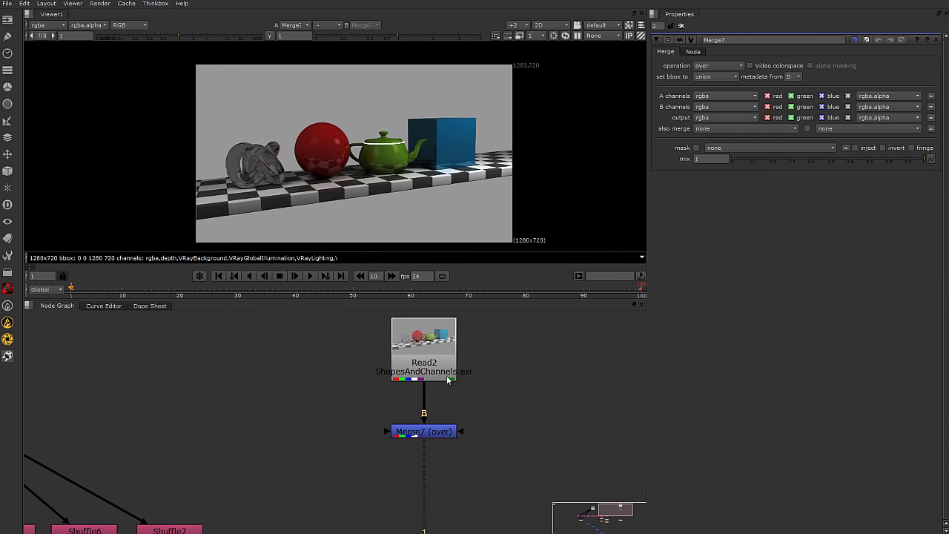
{"action": "left_click_drag", "start_coordinate": [440, 434], "coordinate": [440, 430]}
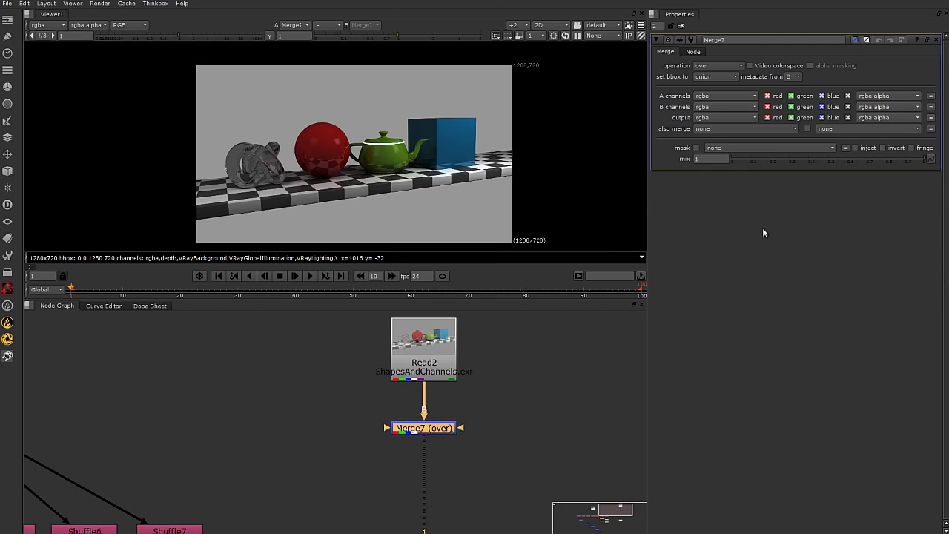
Set Merge7's A channels to VRayGlobalIllumination, its B channels to VRayBackground and its operation to plus
{"action": "left_click", "coordinate": [729, 95]}
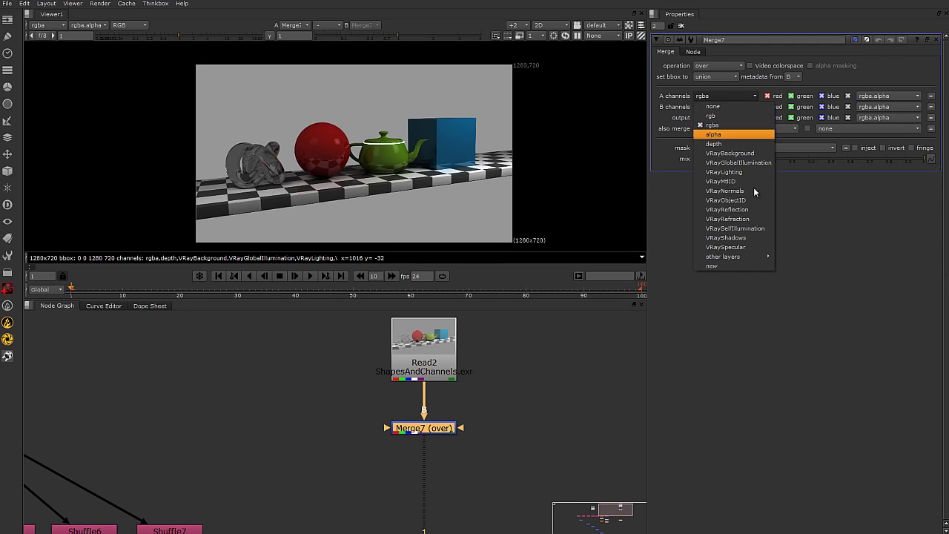
{"action": "left_click", "coordinate": [755, 163]}
{"action": "left_click", "coordinate": [722, 107]}
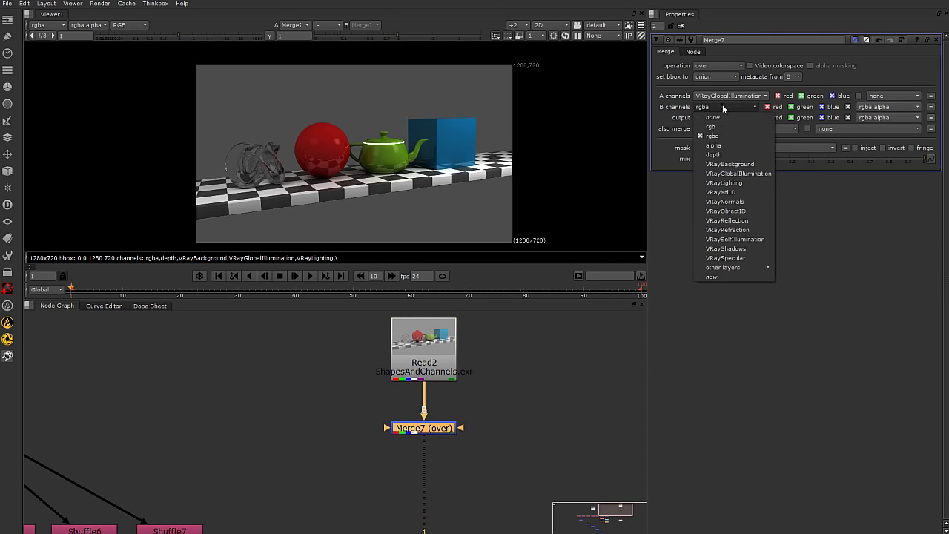
{"action": "left_click", "coordinate": [736, 164]}
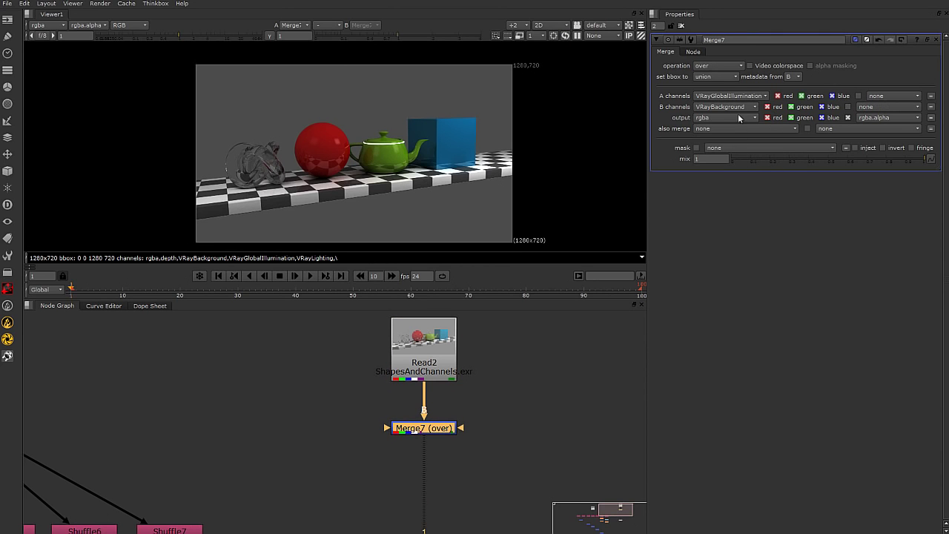
{"action": "left_click", "coordinate": [718, 66]}
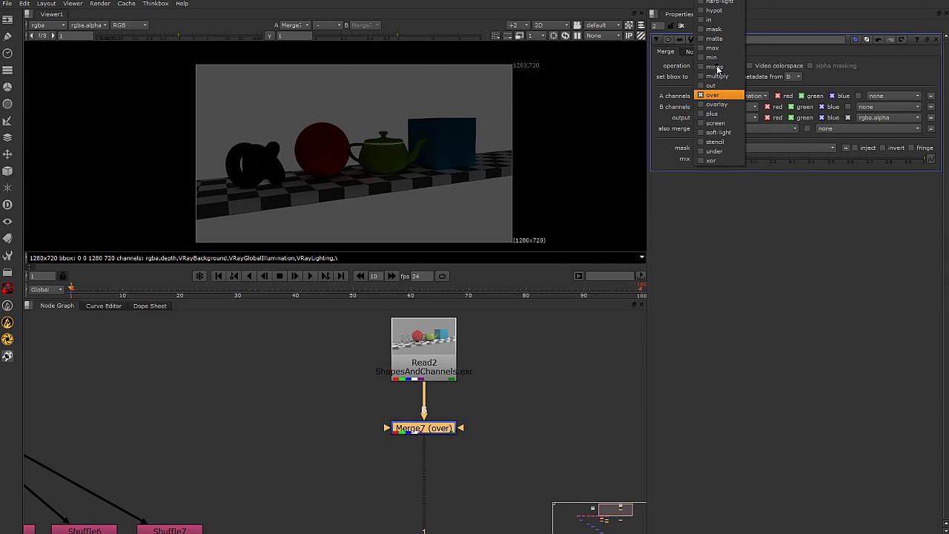
{"action": "left_click", "coordinate": [716, 113]}
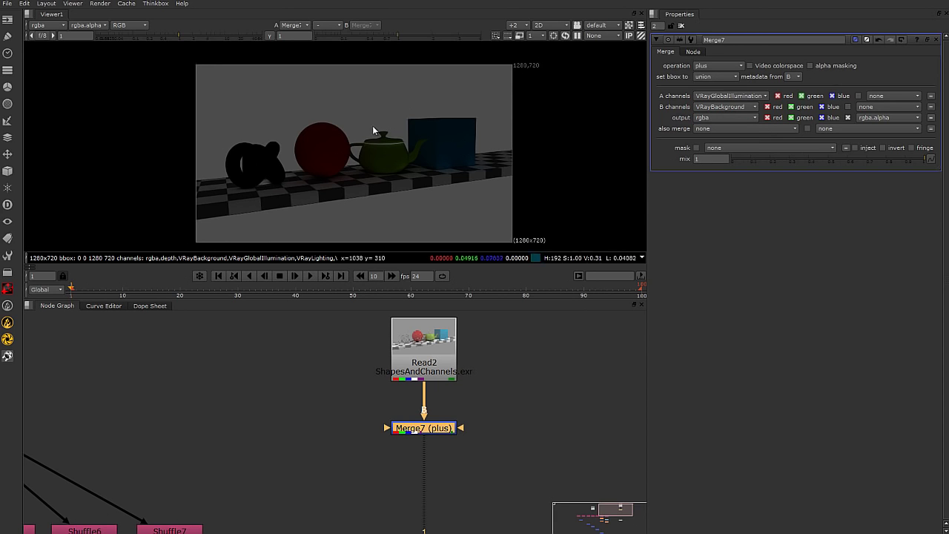
View Merge1 from the shuffle tree for comparison and reconnect the viewer to Merge7
{"action": "scroll", "coordinate": [258, 384], "scroll_direction": "down", "scroll_amount": 6}
{"action": "middle_click_drag", "start_coordinate": [265, 389], "coordinate": [400, 380]}
{"action": "scroll", "coordinate": [275, 421], "scroll_direction": "up", "scroll_amount": 2}
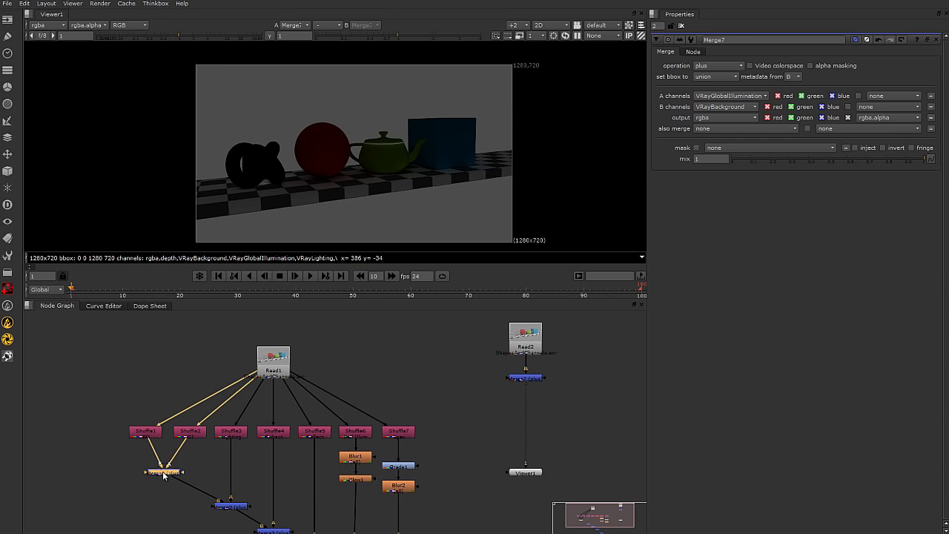
{"action": "key", "text": "1"}
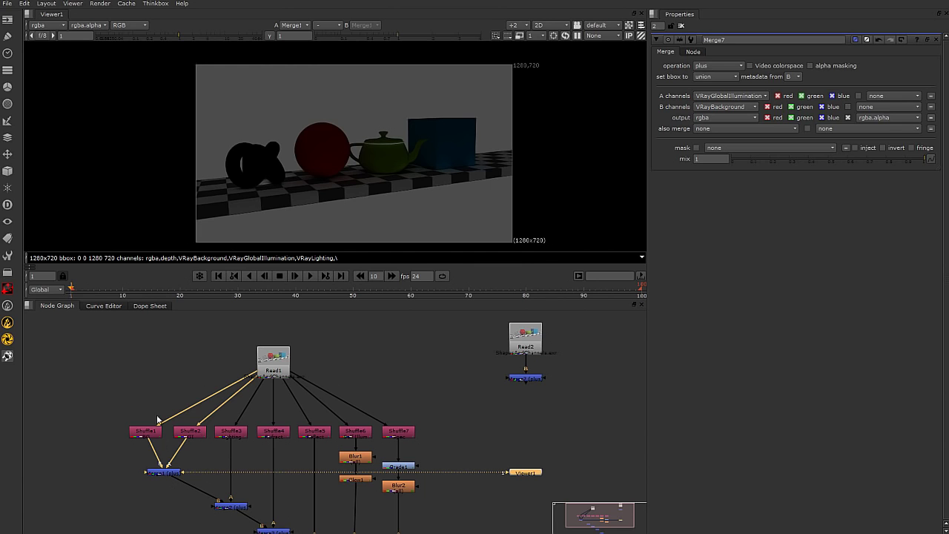
{"action": "left_click_drag", "start_coordinate": [102, 403], "coordinate": [167, 453]}
{"action": "left_click_drag", "start_coordinate": [190, 472], "coordinate": [204, 487]}
{"action": "left_click_drag", "start_coordinate": [524, 467], "coordinate": [526, 380]}
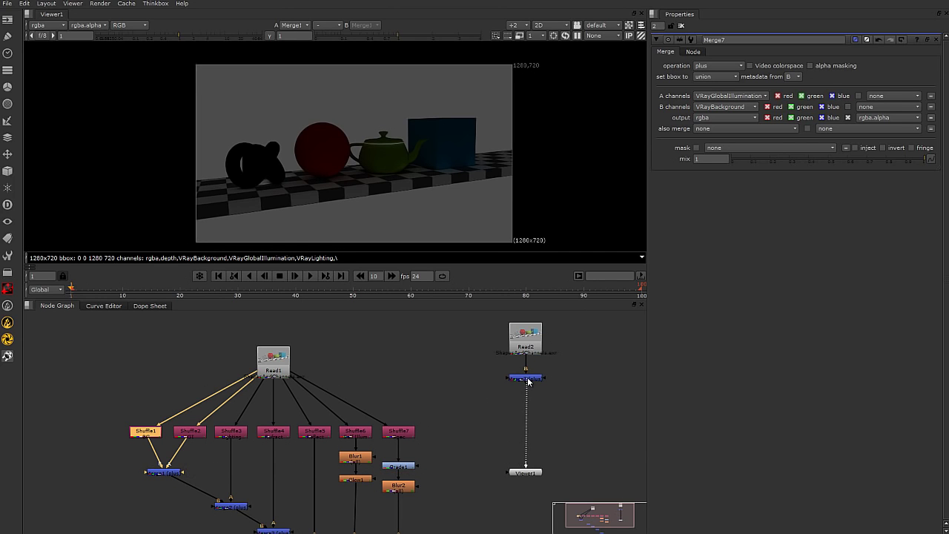
Add a Dot node beside Merge7 and connect its input to Read2
{"action": "left_click", "coordinate": [532, 380]}
{"action": "scroll", "coordinate": [547, 397], "scroll_direction": "up", "scroll_amount": 3}
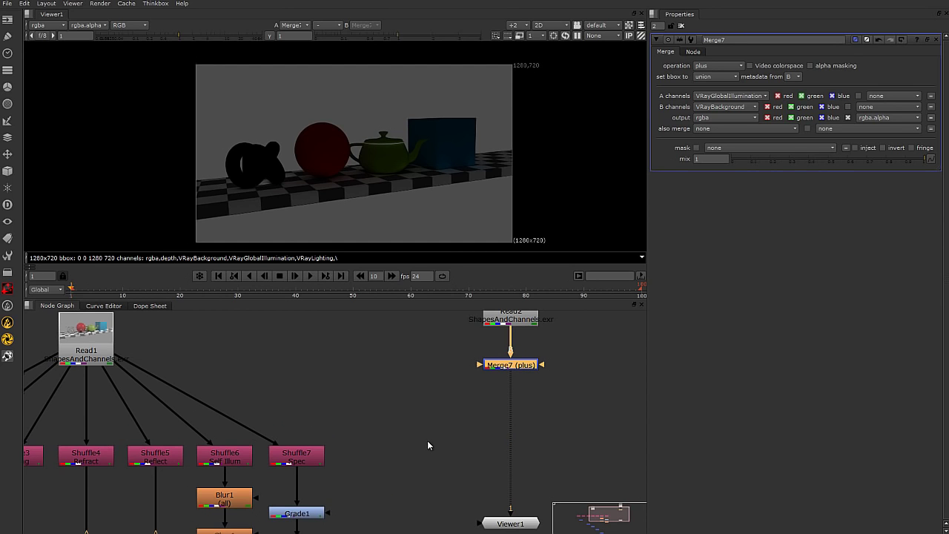
{"action": "scroll", "coordinate": [427, 445], "scroll_direction": "down", "scroll_amount": 3}
{"action": "scroll", "coordinate": [475, 409], "scroll_direction": "up", "scroll_amount": 2}
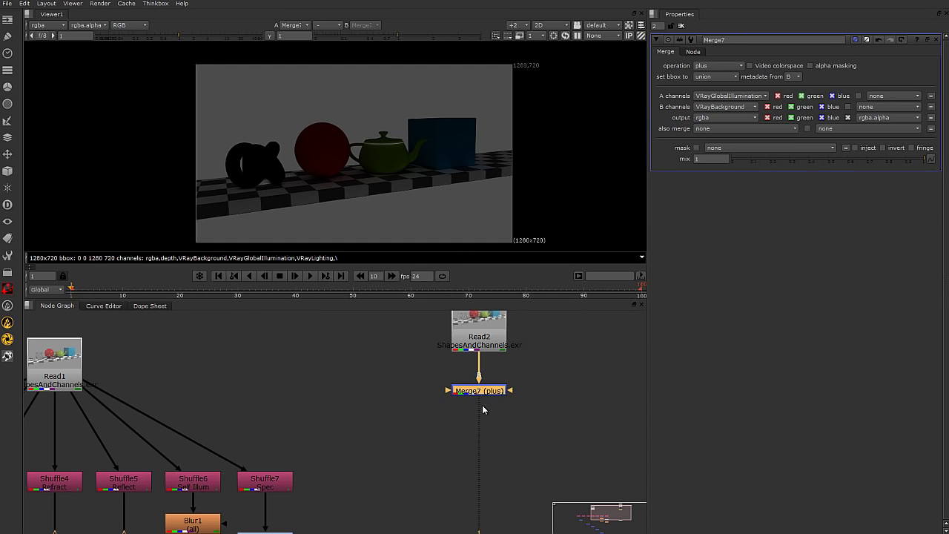
{"action": "middle_click_drag", "start_coordinate": [496, 414], "coordinate": [506, 446]}
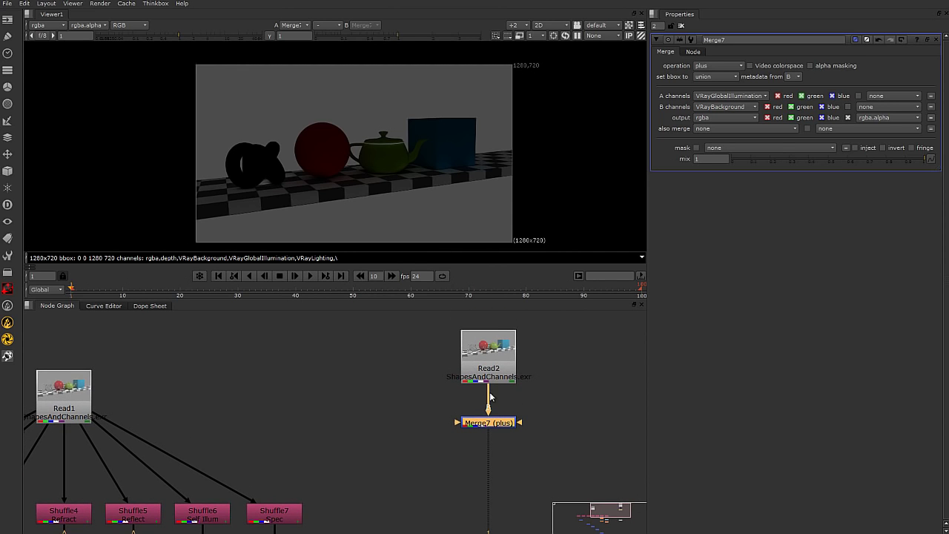
{"action": "scroll", "coordinate": [420, 404], "scroll_direction": "up", "scroll_amount": 1}
{"action": "left_click", "coordinate": [409, 386]}
{"action": "key", "text": "Tab"}
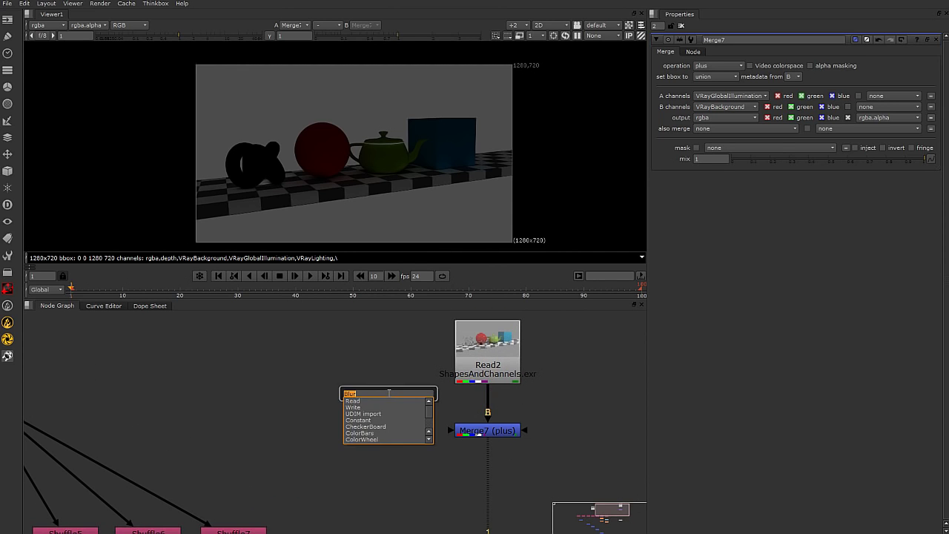
{"action": "type", "text": "dot"}
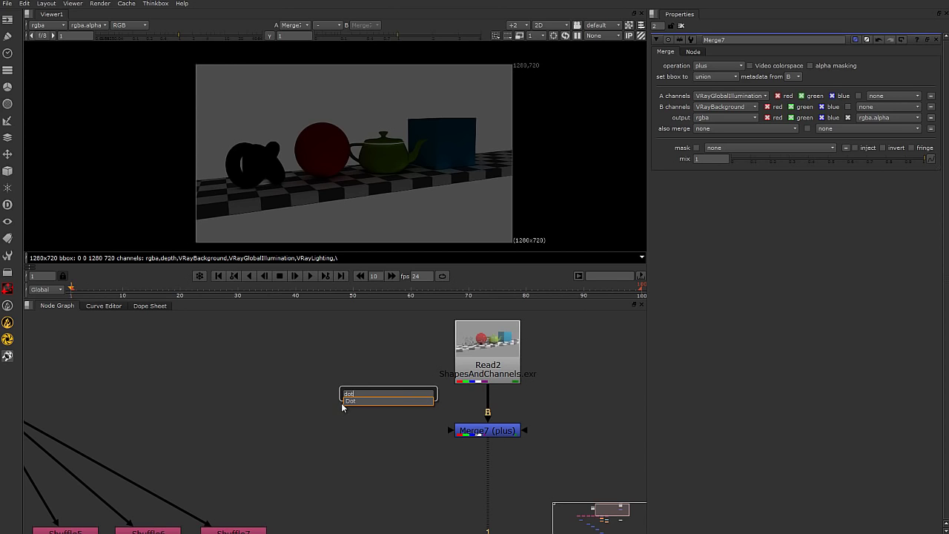
{"action": "key", "text": "Return"}
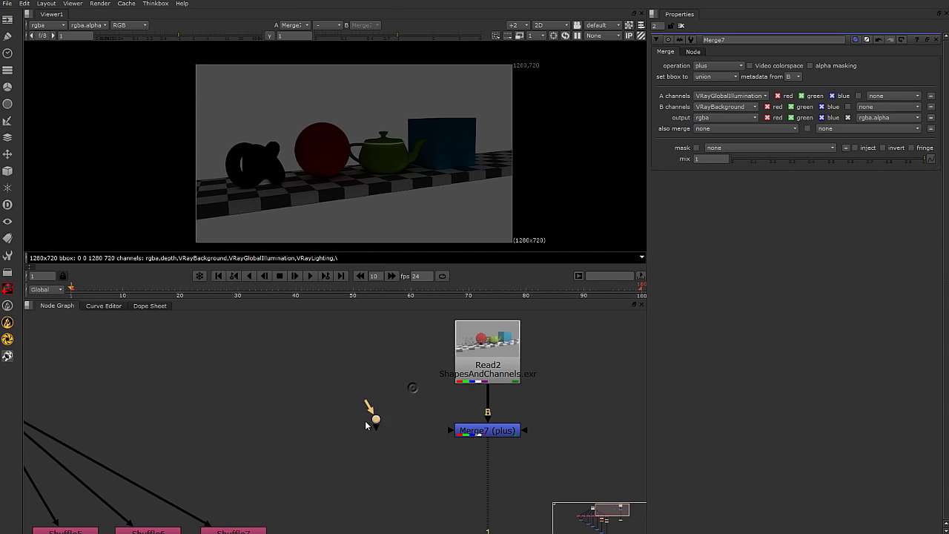
{"action": "left_click_drag", "start_coordinate": [352, 410], "coordinate": [480, 346]}
{"action": "mouse_move", "coordinate": [361, 428]}
{"action": "left_mouse_down"}
{"action": "mouse_move", "coordinate": [378, 415]}
{"action": "mouse_move", "coordinate": [371, 424]}
{"action": "left_mouse_up"}
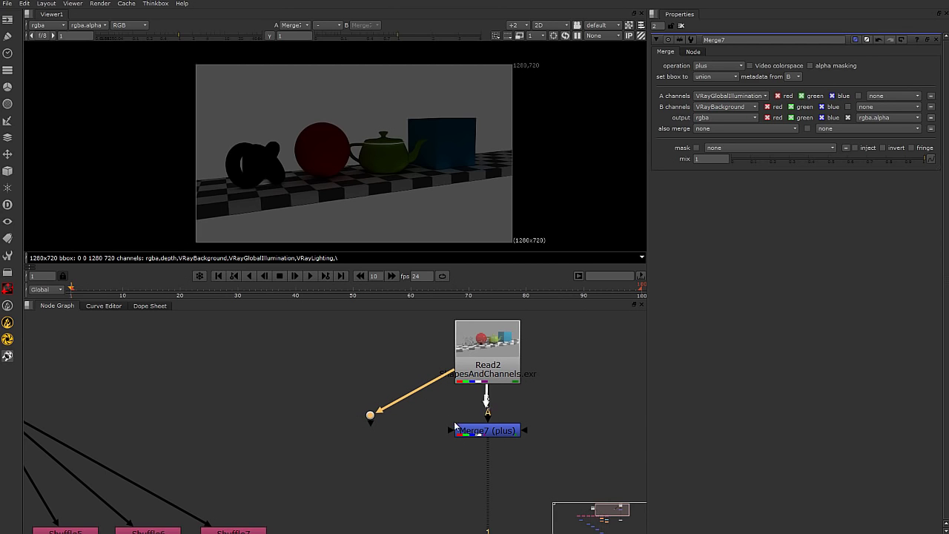
Connect Merge7's A input to the Dot and its B input to Read2, and space the Dot and the merge apart
{"action": "left_click_drag", "start_coordinate": [487, 410], "coordinate": [445, 386]}
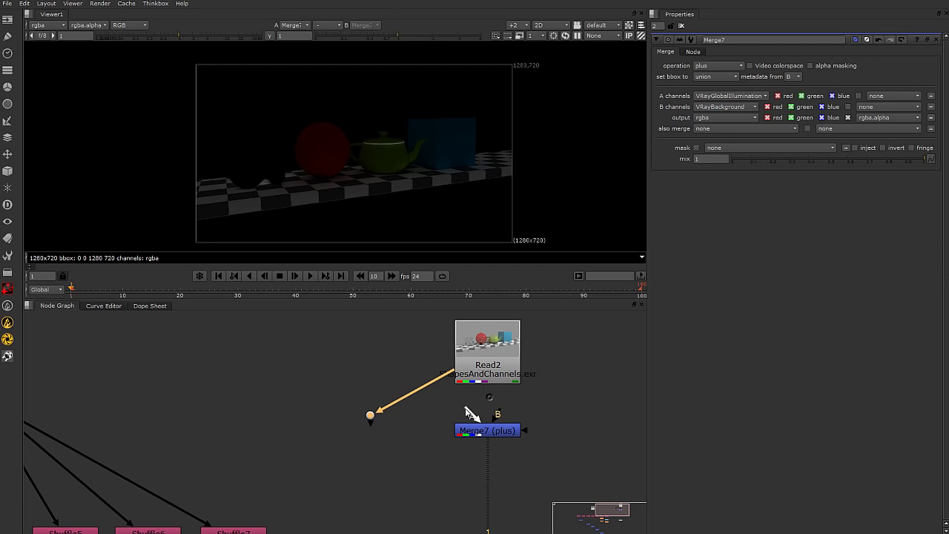
{"action": "left_click_drag", "start_coordinate": [473, 417], "coordinate": [370, 416]}
{"action": "left_click_drag", "start_coordinate": [497, 416], "coordinate": [490, 353]}
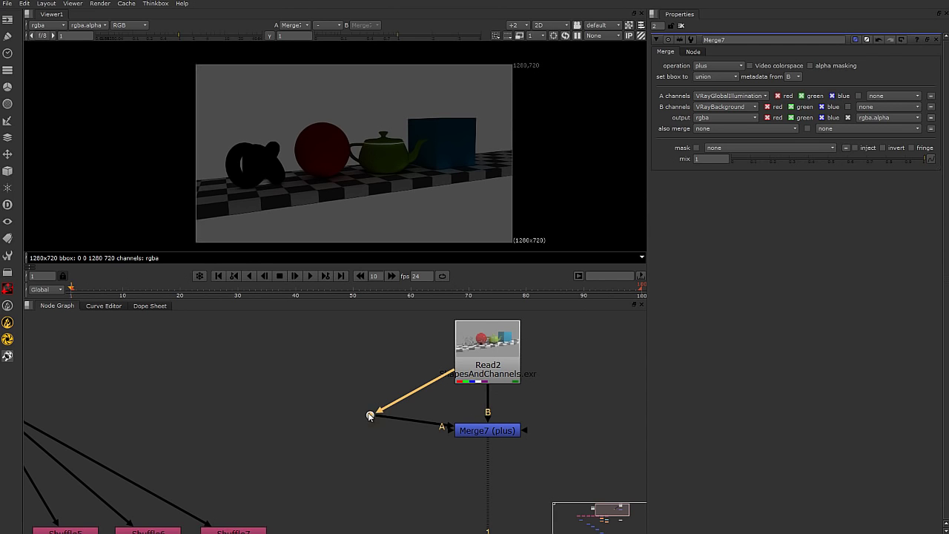
{"action": "left_click_drag", "start_coordinate": [469, 432], "coordinate": [469, 457]}
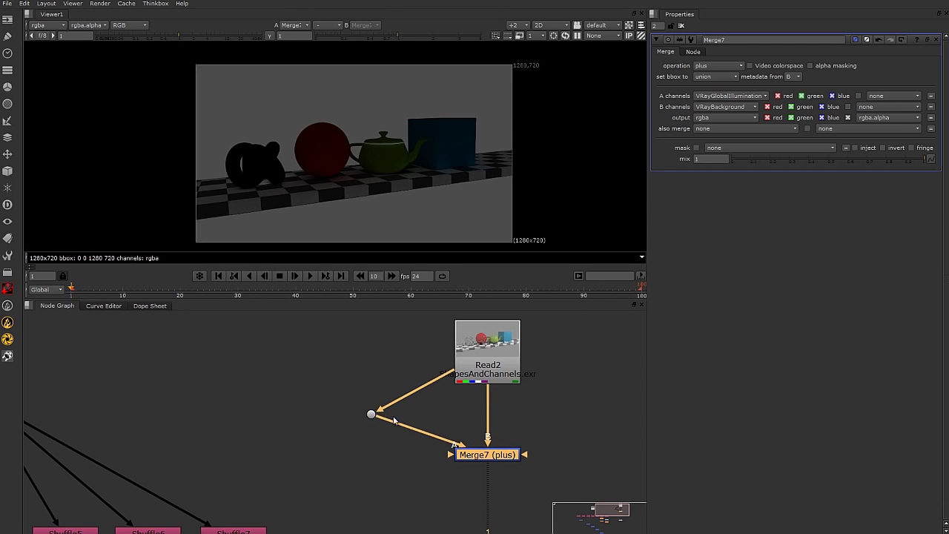
{"action": "left_click_drag", "start_coordinate": [371, 417], "coordinate": [358, 401]}
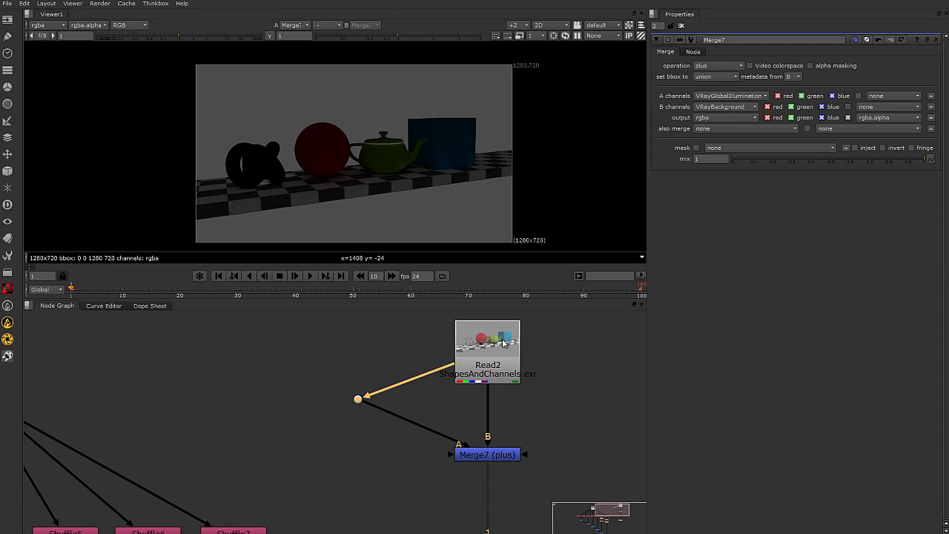
{"action": "left_click", "coordinate": [497, 460]}
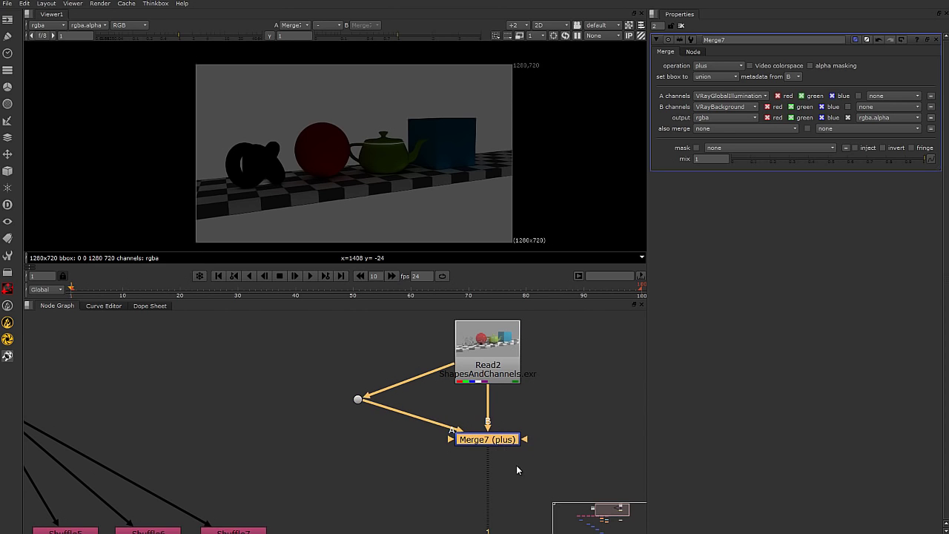
Add a Merge node directly below Merge7 and connect its A input to the Dot
{"action": "key", "text": "m"}
{"action": "left_click_drag", "start_coordinate": [498, 454], "coordinate": [497, 482]}
{"action": "left_click_drag", "start_coordinate": [418, 461], "coordinate": [327, 439]}
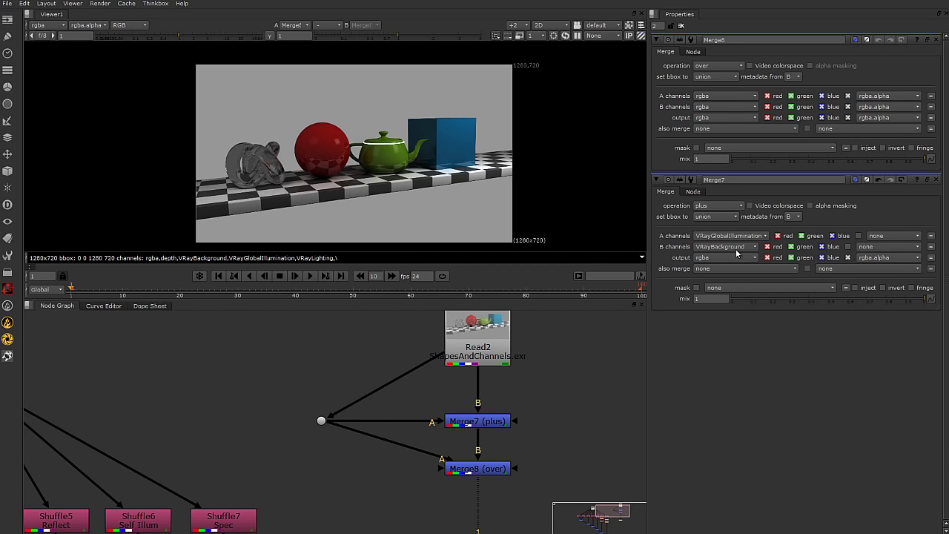
Review Merge7's channel settings, leaving only Merge8's properties open
{"action": "left_click", "coordinate": [936, 180]}
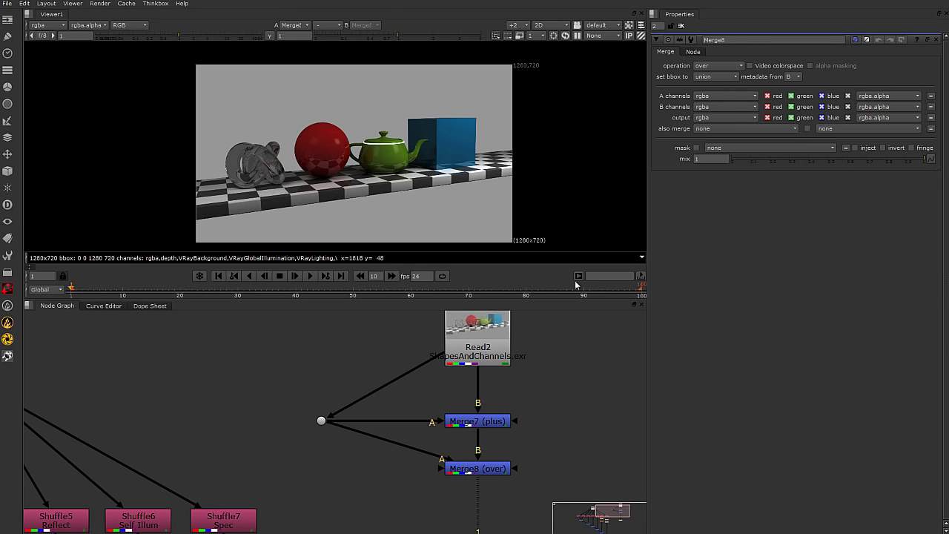
{"action": "left_click", "coordinate": [475, 427]}
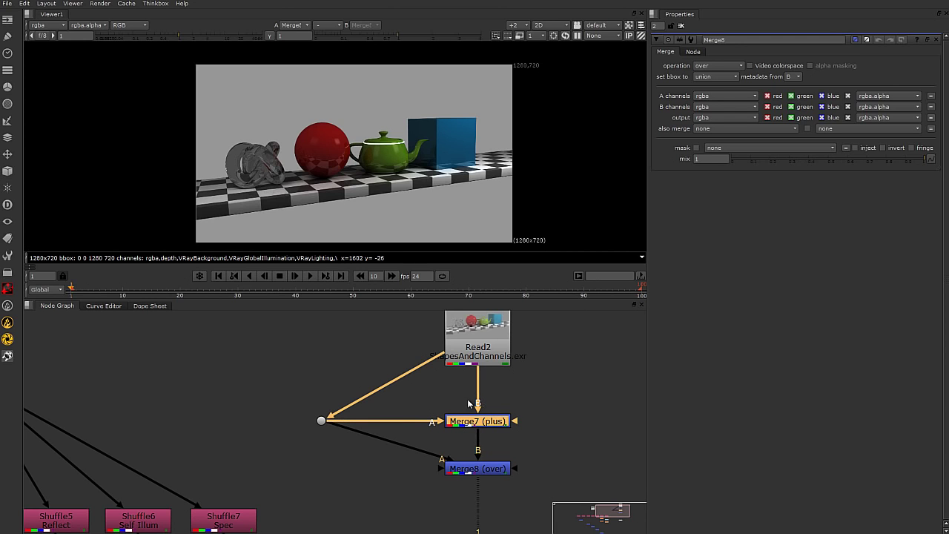
{"action": "double_click", "coordinate": [485, 424]}
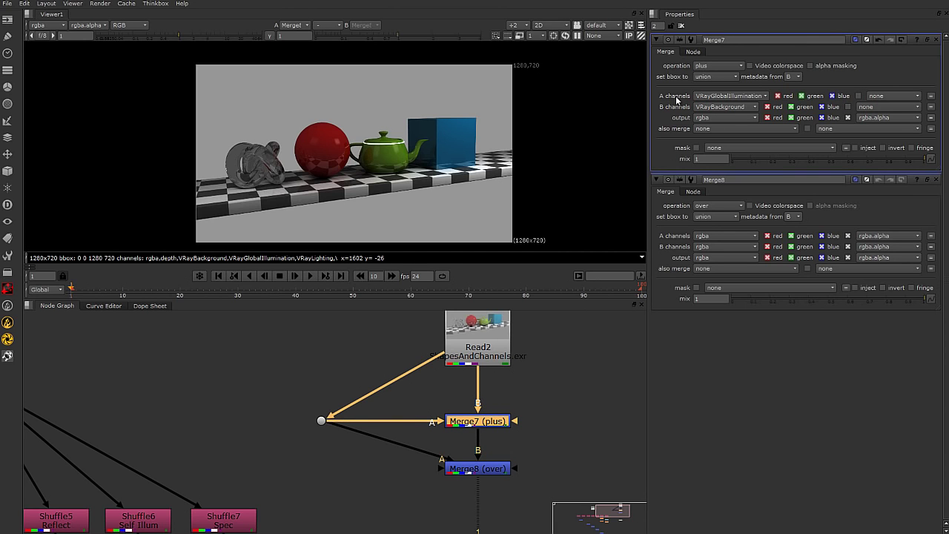
{"action": "double_click", "coordinate": [484, 473]}
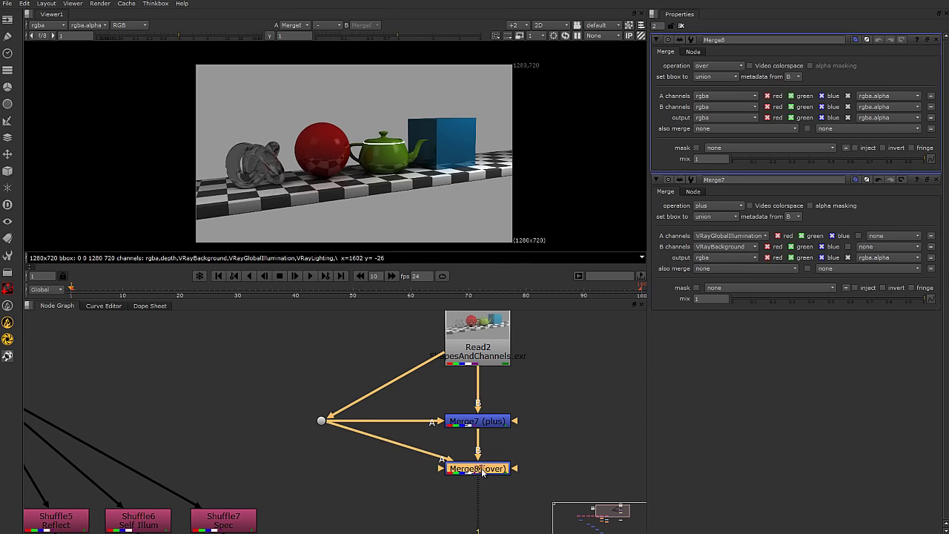
{"action": "left_click", "coordinate": [937, 180]}
Set Merge8's A channels to VRayLighting and its operation to plus
{"action": "left_click", "coordinate": [722, 95]}
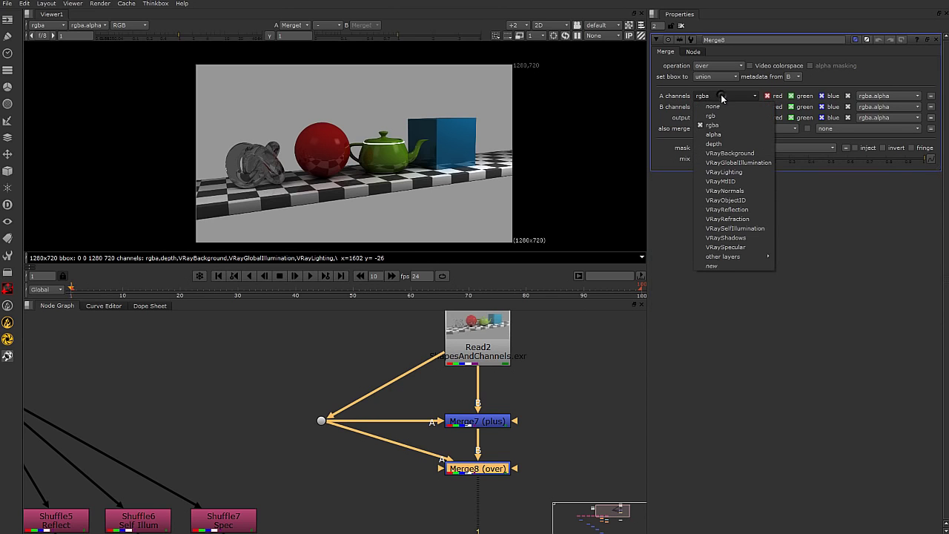
{"action": "left_click", "coordinate": [734, 178]}
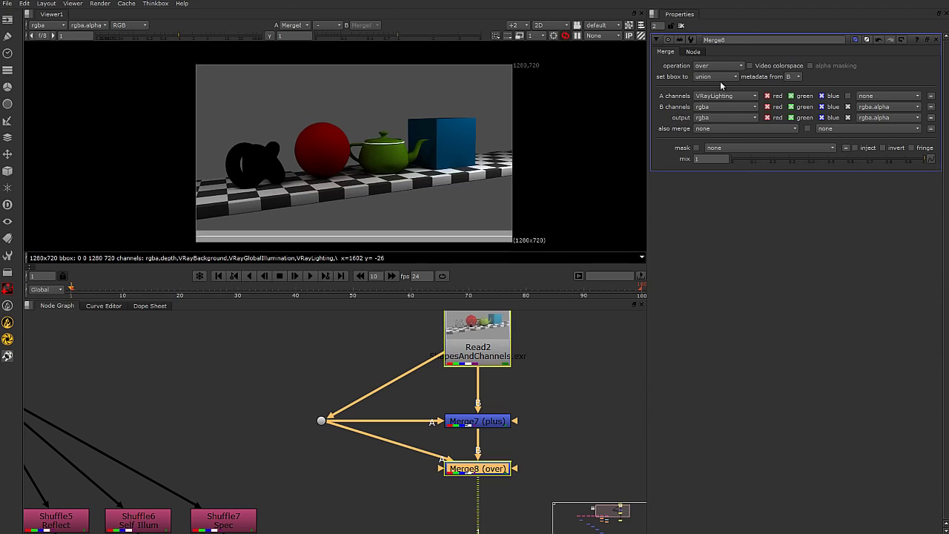
{"action": "left_click", "coordinate": [717, 65]}
{"action": "left_click", "coordinate": [723, 113]}
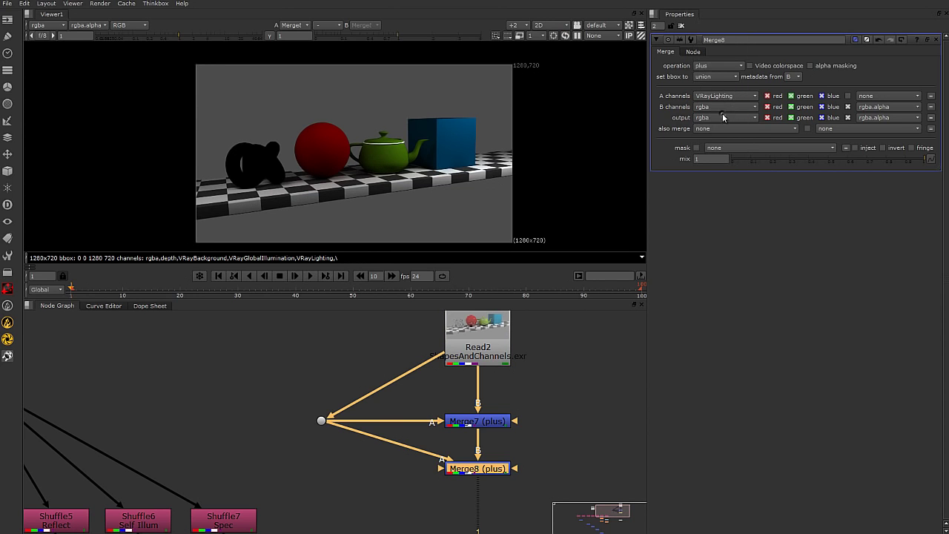
Add a Merge node below Merge8 and connect its A input to the Dot
{"action": "middle_click_drag", "start_coordinate": [493, 468], "coordinate": [495, 457]}
{"action": "left_click", "coordinate": [495, 457]}
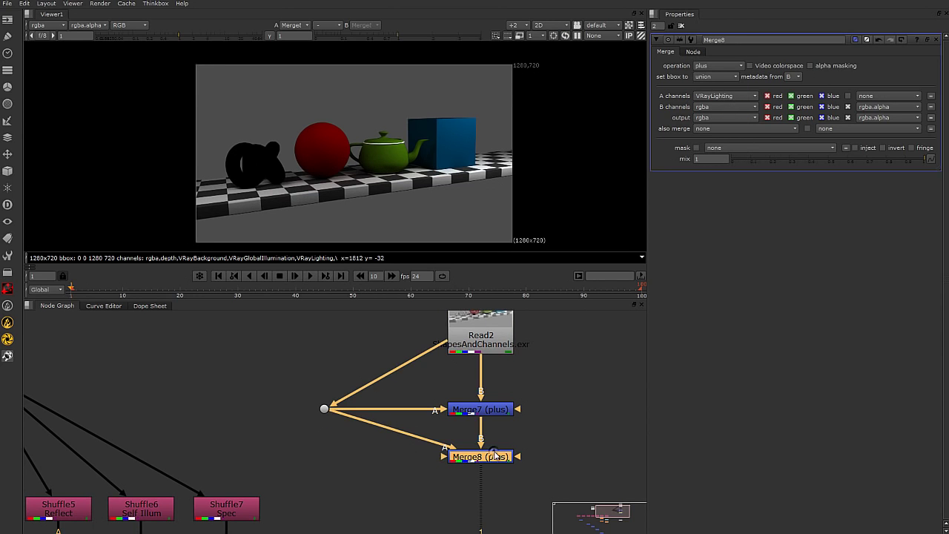
{"action": "key", "text": "m"}
{"action": "left_click_drag", "start_coordinate": [471, 482], "coordinate": [324, 408]}
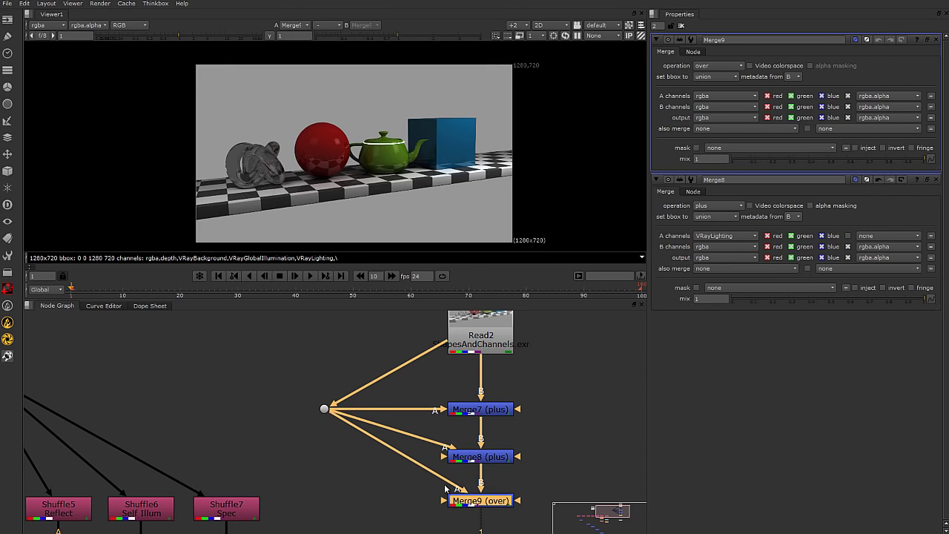
Set Merge9's operation to plus and its A channels to VRayRefraction
{"action": "left_click", "coordinate": [734, 67]}
{"action": "left_click", "coordinate": [734, 112]}
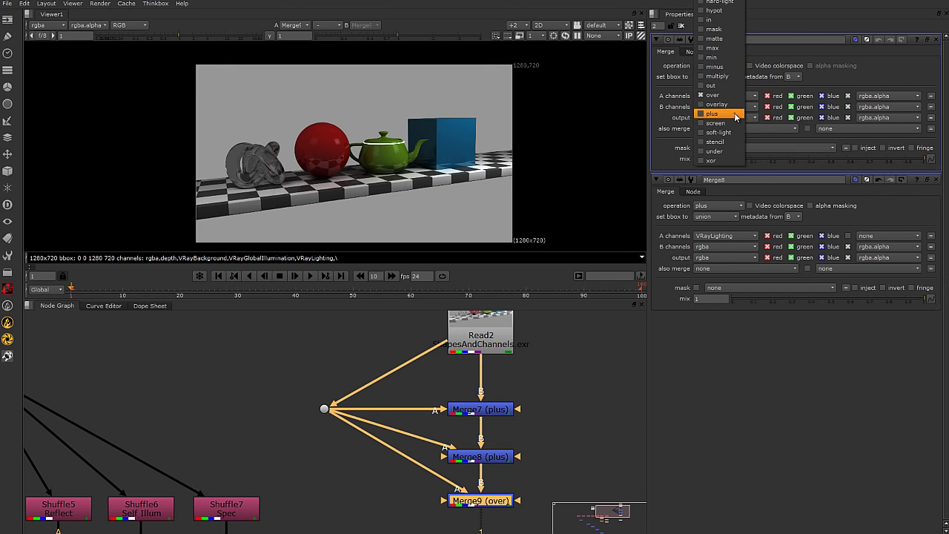
{"action": "left_click", "coordinate": [722, 94]}
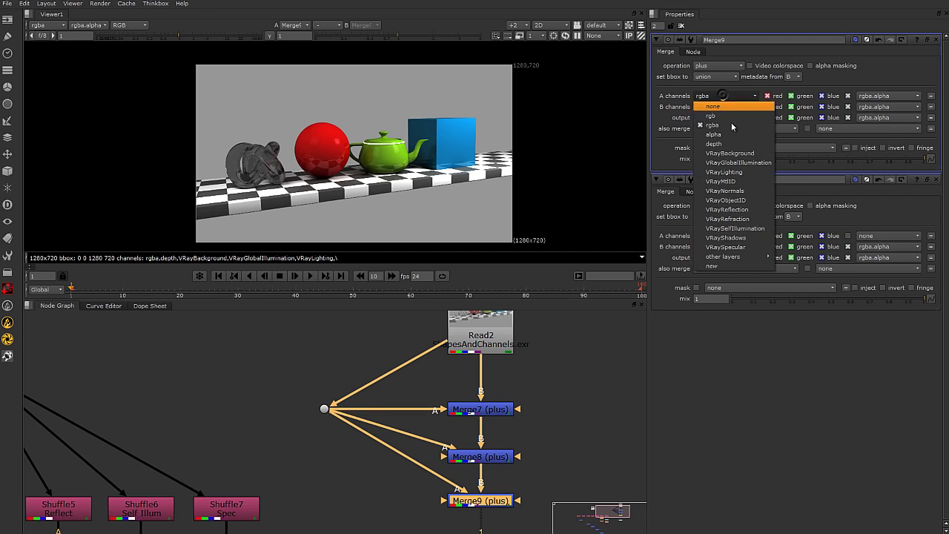
{"action": "left_click", "coordinate": [749, 219]}
Add a Merge node below Merge9 and connect its A input to the Dot
{"action": "middle_click_drag", "start_coordinate": [538, 464], "coordinate": [530, 411]}
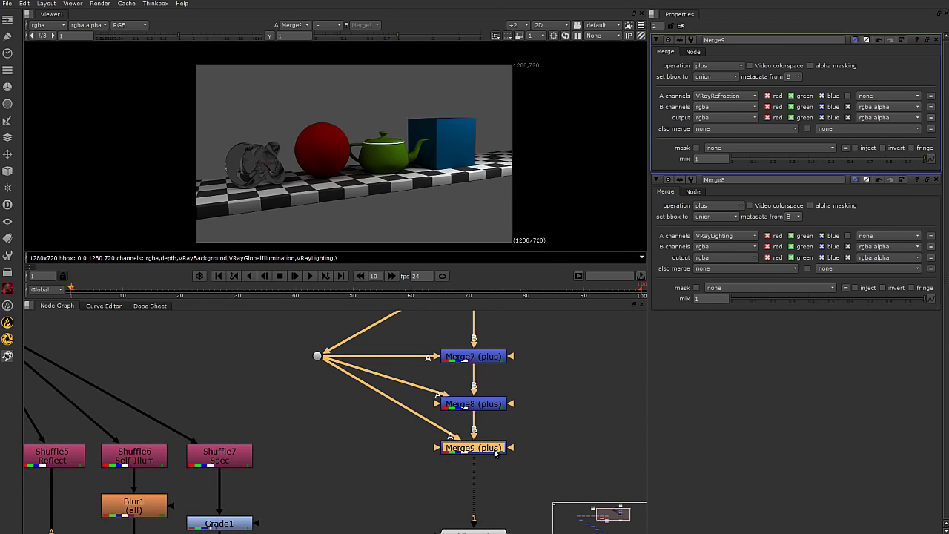
{"action": "key", "text": "m"}
{"action": "left_click_drag", "start_coordinate": [457, 486], "coordinate": [319, 356]}
{"action": "left_click", "coordinate": [521, 421]}
{"action": "middle_click_drag", "start_coordinate": [521, 422], "coordinate": [526, 412]}
{"action": "left_click_drag", "start_coordinate": [482, 528], "coordinate": [483, 533]}
{"action": "left_click", "coordinate": [482, 439]}
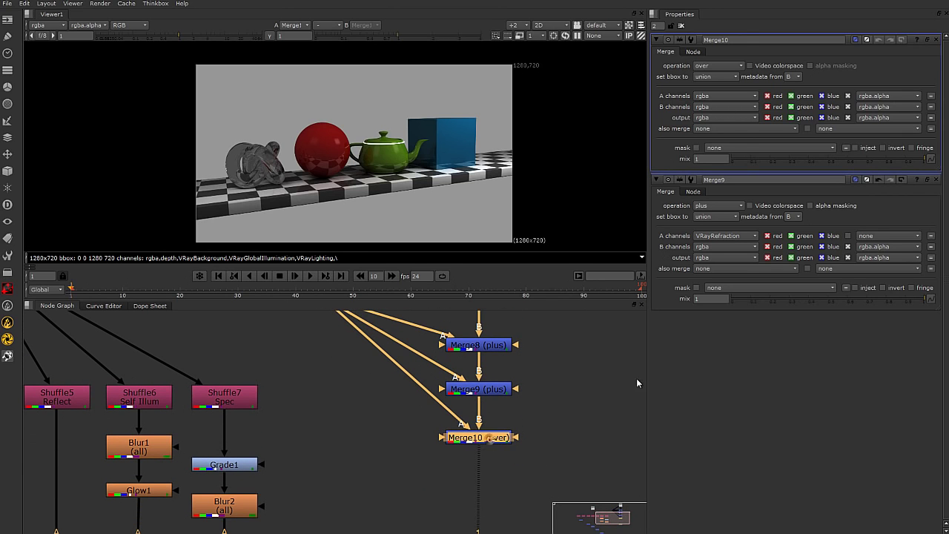
Set Merge10's operation to plus and its A channels to VRayReflection
{"action": "left_click", "coordinate": [718, 65]}
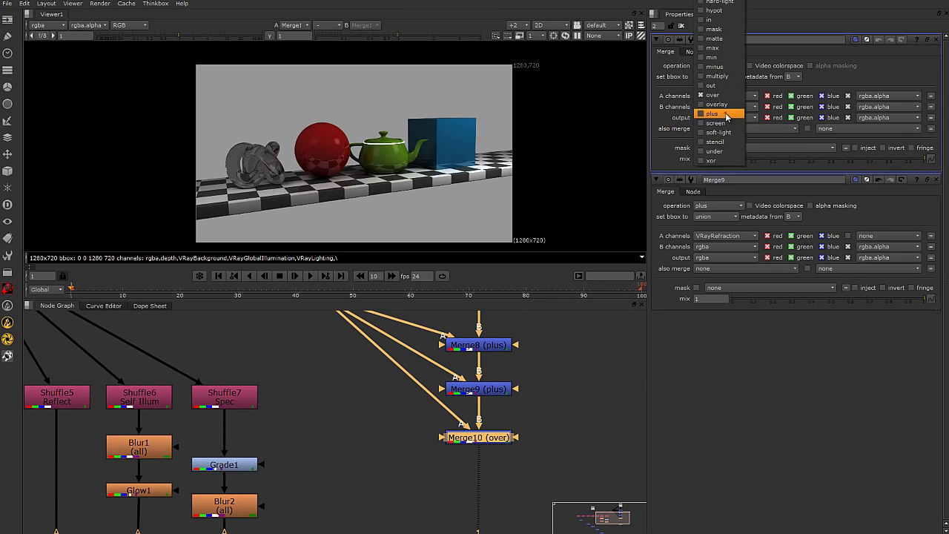
{"action": "left_click", "coordinate": [713, 114]}
{"action": "left_click", "coordinate": [722, 97]}
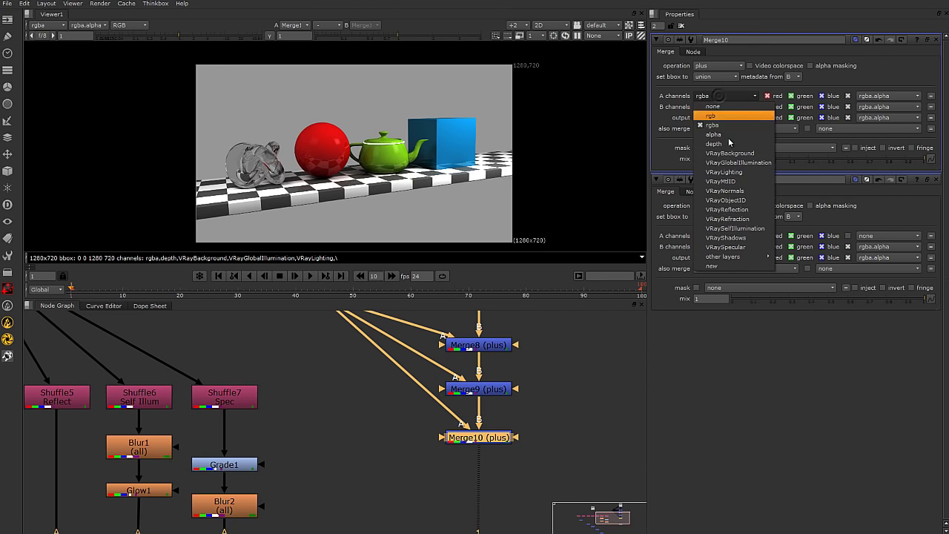
{"action": "left_click", "coordinate": [728, 209]}
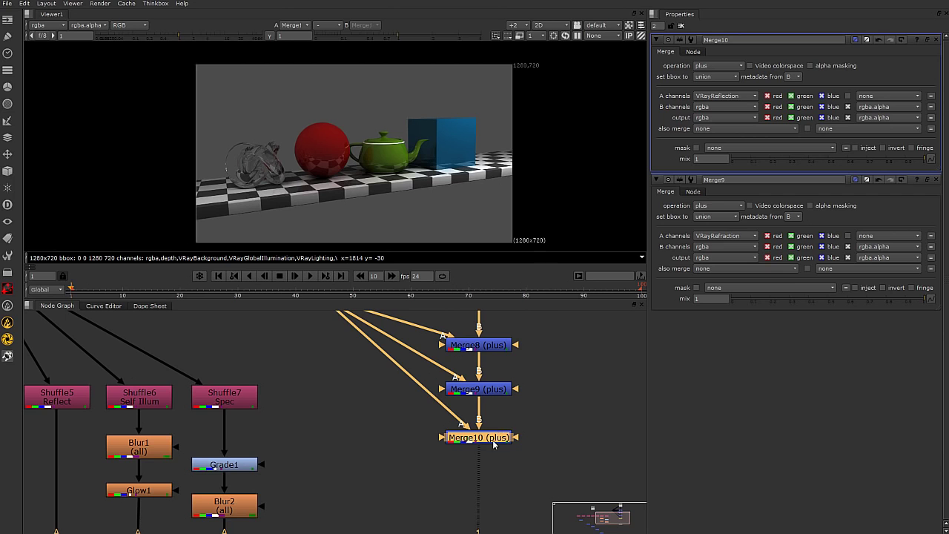
Add a Merge node below Merge10, lower the Dot beside the merge chain, and connect the new merge's A input to it
{"action": "left_click_drag", "start_coordinate": [495, 439], "coordinate": [495, 428]}
{"action": "key", "text": "m"}
{"action": "left_click_drag", "start_coordinate": [489, 467], "coordinate": [489, 477]}
{"action": "scroll", "coordinate": [457, 450], "scroll_direction": "down", "scroll_amount": 3}
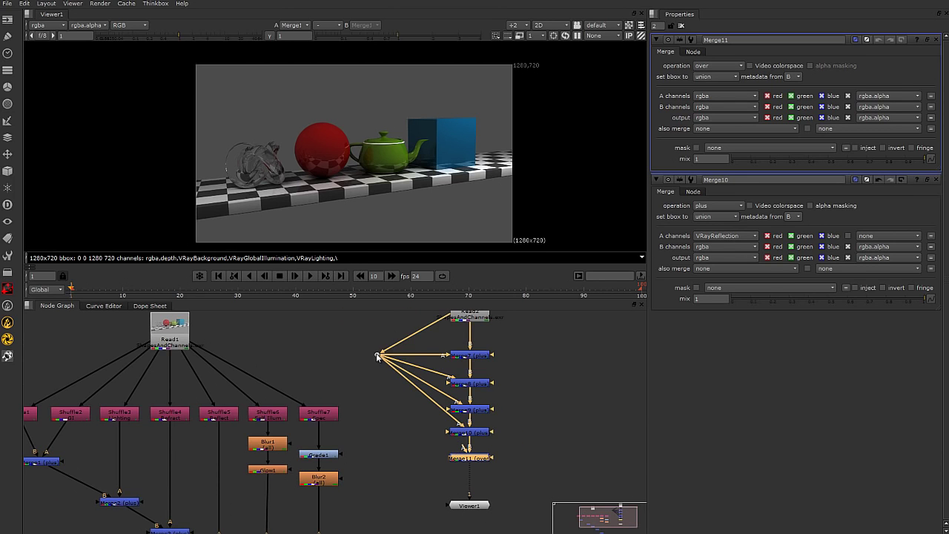
{"action": "left_click_drag", "start_coordinate": [378, 355], "coordinate": [374, 413]}
{"action": "left_click_drag", "start_coordinate": [466, 460], "coordinate": [375, 413]}
{"action": "left_click", "coordinate": [474, 464], "text": "ctrl"}
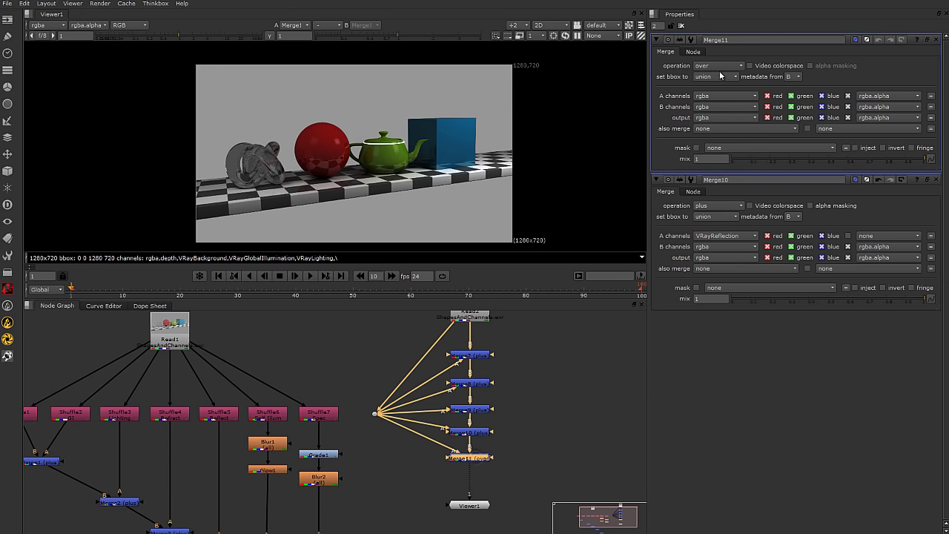
Set Merge11's operation to plus and its A channels to VRaySelfIllumination
{"action": "left_click", "coordinate": [718, 65]}
{"action": "left_click", "coordinate": [714, 113]}
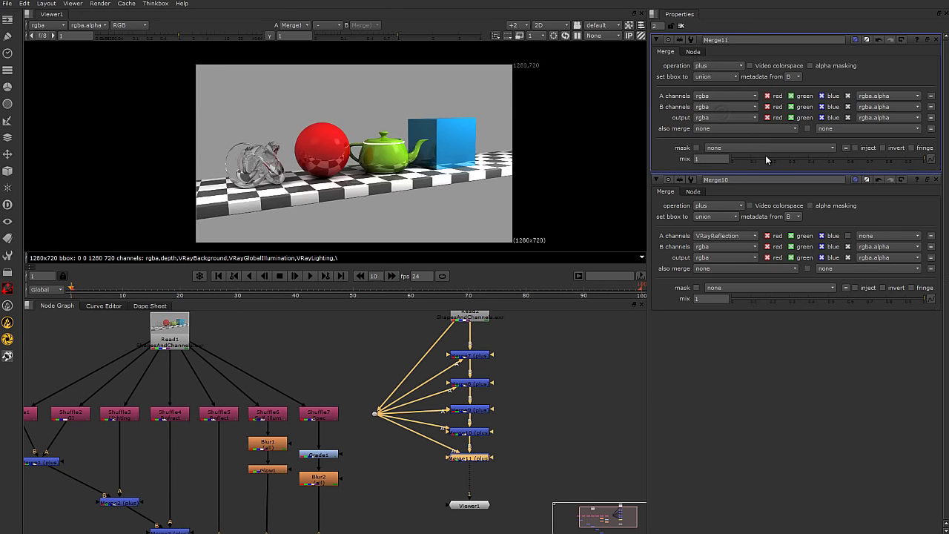
{"action": "left_click", "coordinate": [731, 96]}
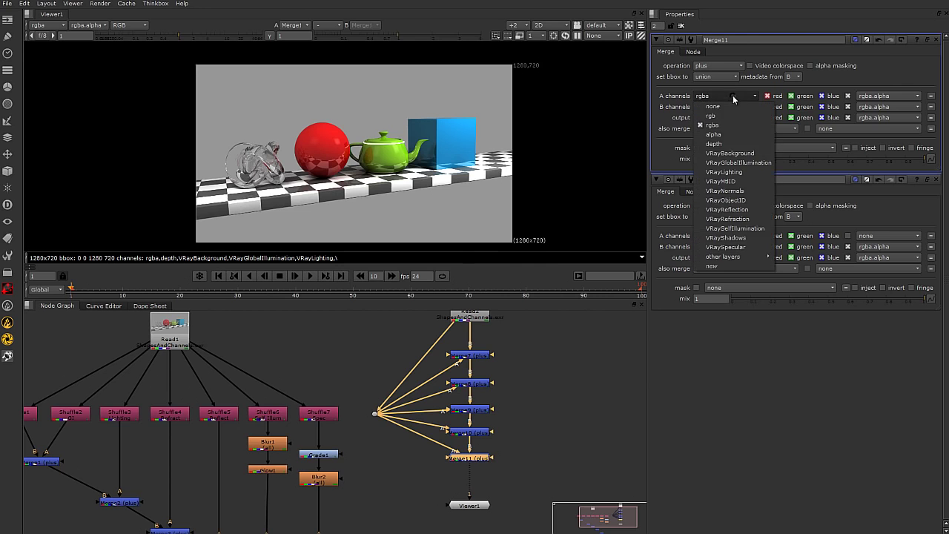
{"action": "left_click", "coordinate": [749, 232]}
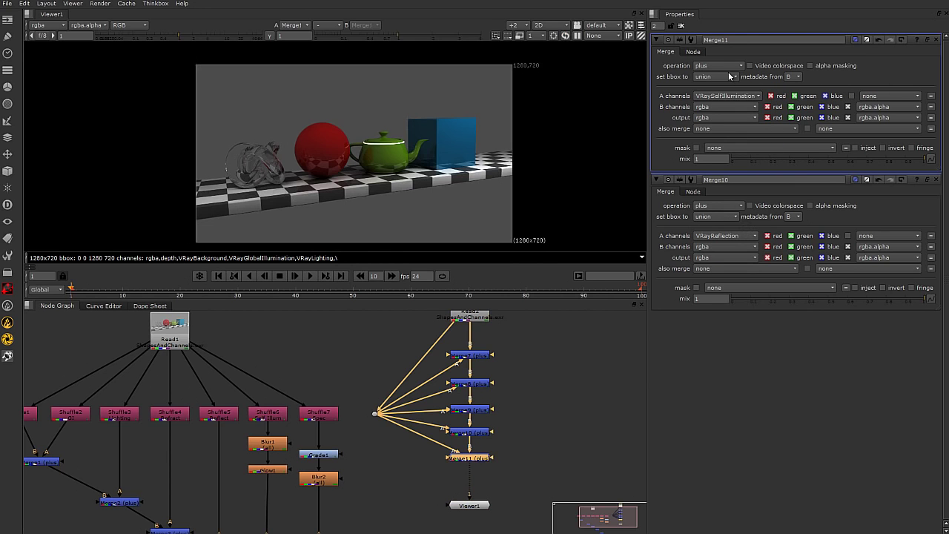
Add a plus Merge below Merge11 with its A input connected to the Dot and its A channels set to VRaySpecular
{"action": "key", "text": "m"}
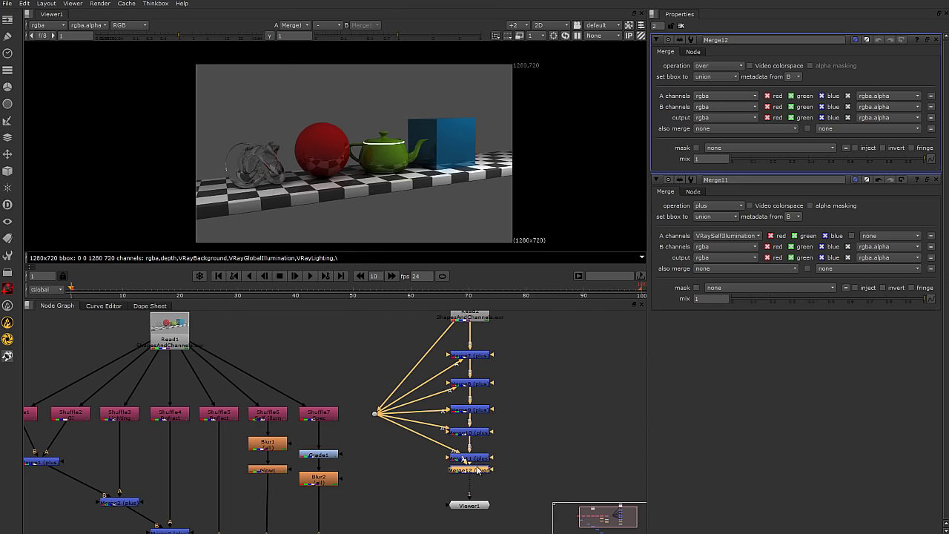
{"action": "left_click_drag", "start_coordinate": [464, 477], "coordinate": [375, 414]}
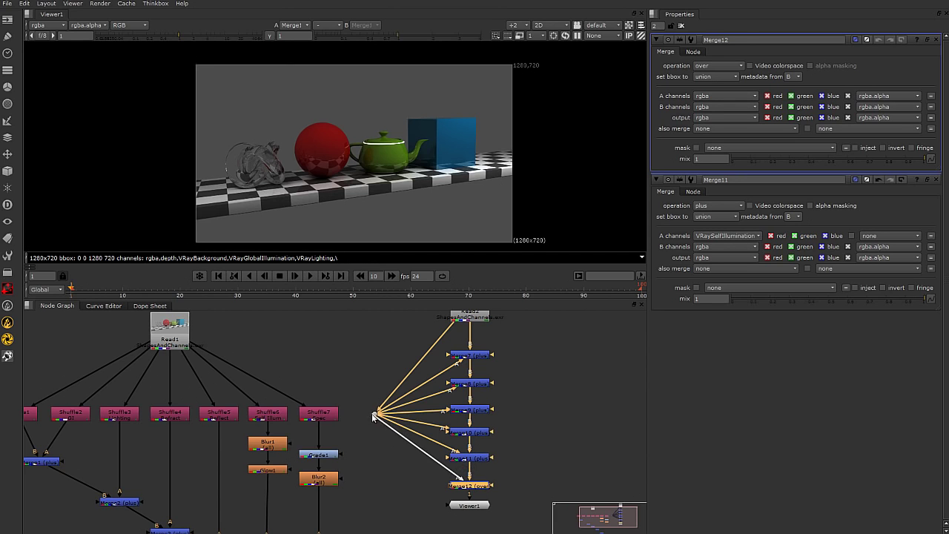
{"action": "left_click", "coordinate": [717, 66]}
{"action": "left_click", "coordinate": [725, 114]}
{"action": "left_click", "coordinate": [733, 97]}
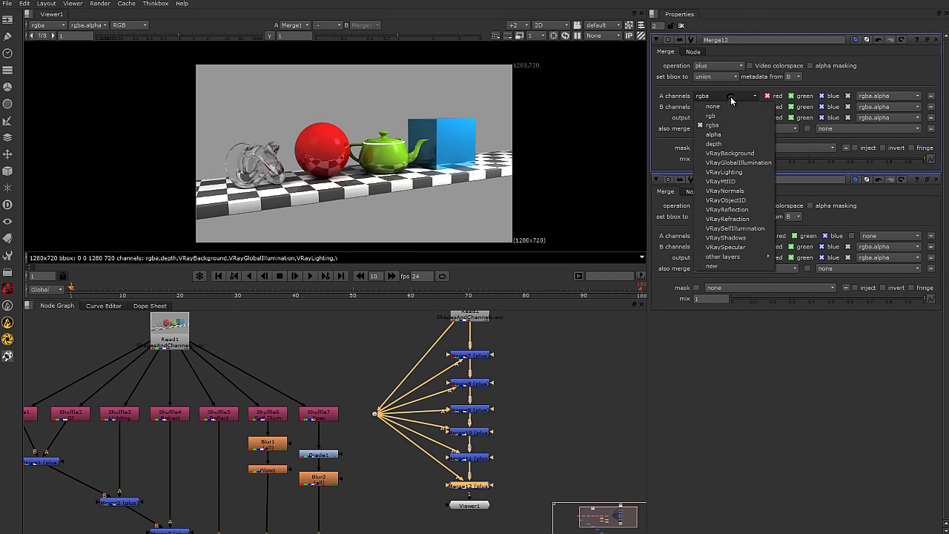
{"action": "left_click", "coordinate": [742, 247]}
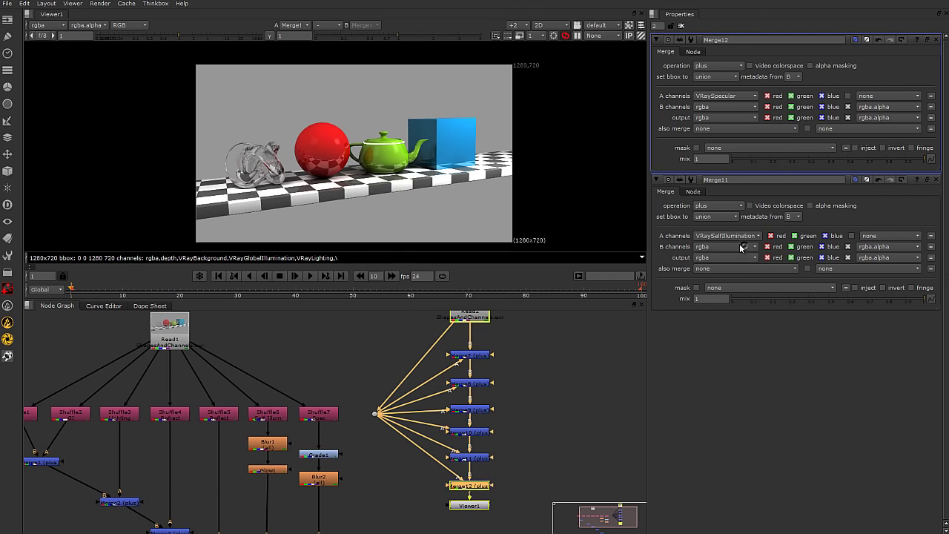
Move Viewer1 out beside the merge chain and connect Read2 to its second input
{"action": "scroll", "coordinate": [532, 429], "scroll_direction": "down", "scroll_amount": 2}
{"action": "left_click_drag", "start_coordinate": [495, 486], "coordinate": [614, 494]}
{"action": "left_click_drag", "start_coordinate": [616, 427], "coordinate": [569, 388]}
{"action": "scroll", "coordinate": [563, 427], "scroll_direction": "up", "scroll_amount": 2}
{"action": "left_click", "coordinate": [420, 327]}
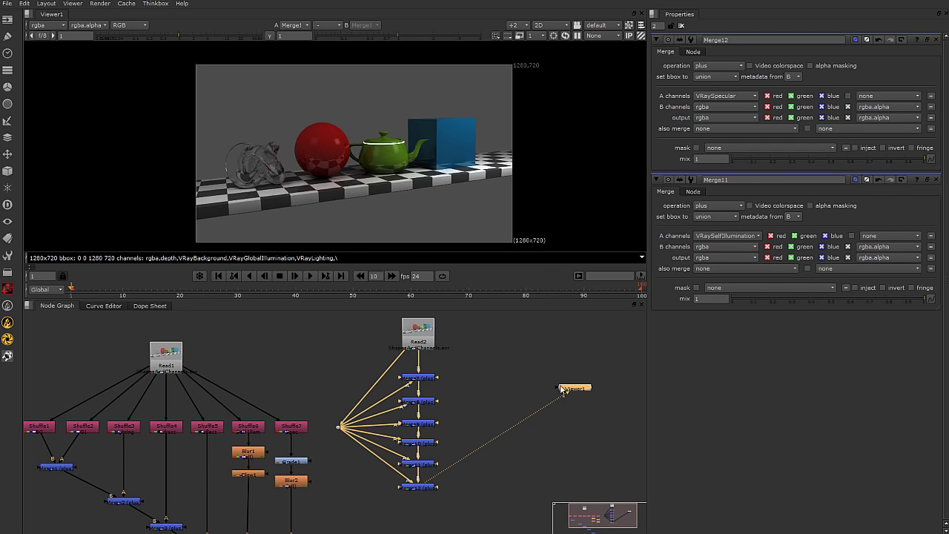
{"action": "left_click_drag", "start_coordinate": [416, 339], "coordinate": [559, 385]}
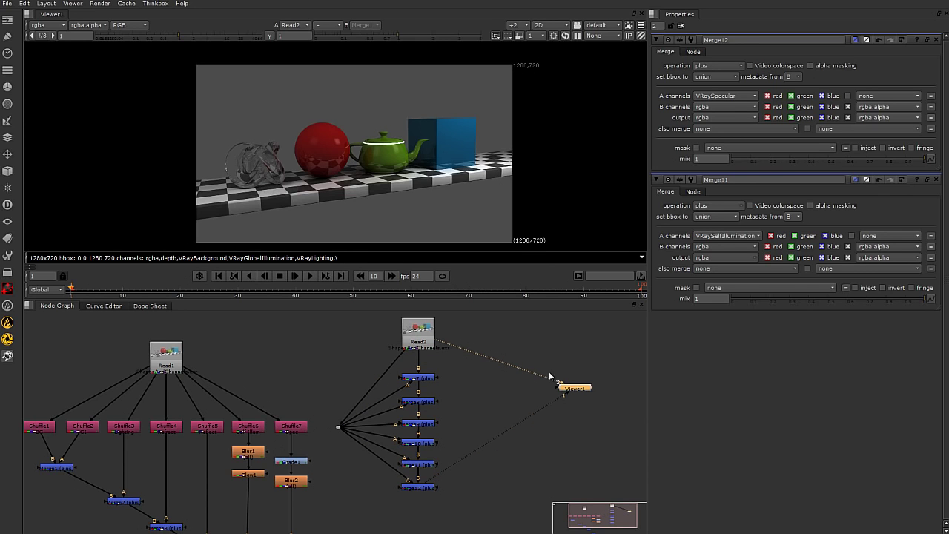
Set the viewer's comparison mode to wipe, with Read2 as A and Merge12 as B
{"action": "left_click", "coordinate": [327, 25]}
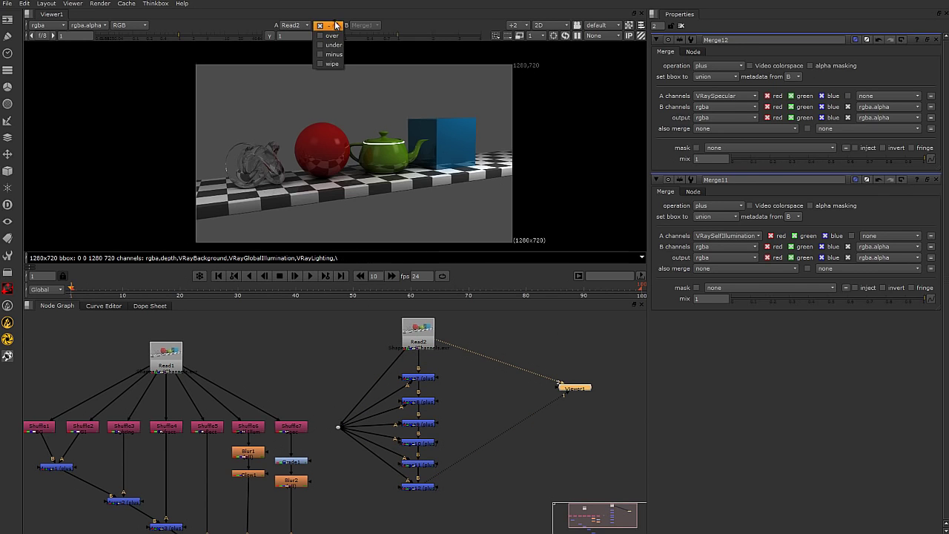
{"action": "left_click", "coordinate": [335, 66]}
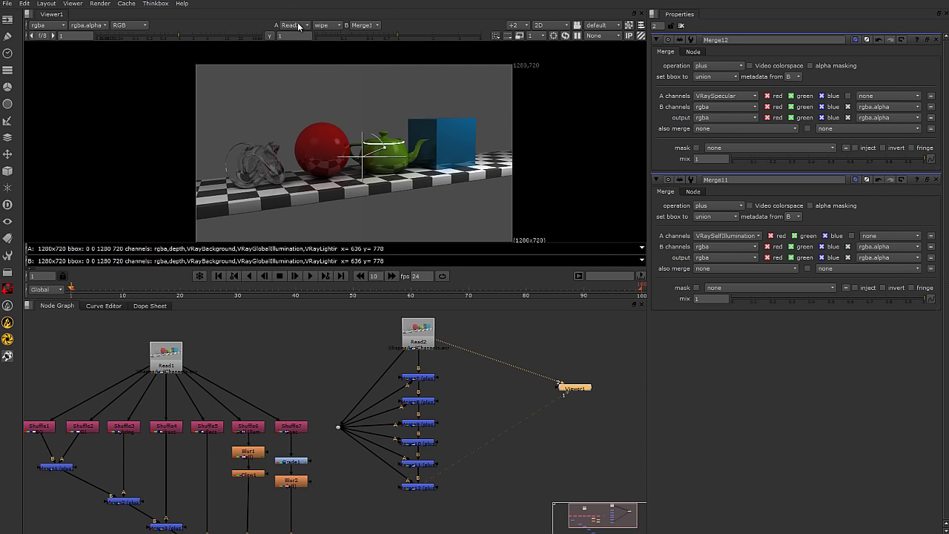
{"action": "scroll", "coordinate": [408, 318], "scroll_direction": "up", "scroll_amount": 2}
{"action": "left_click", "coordinate": [424, 343]}
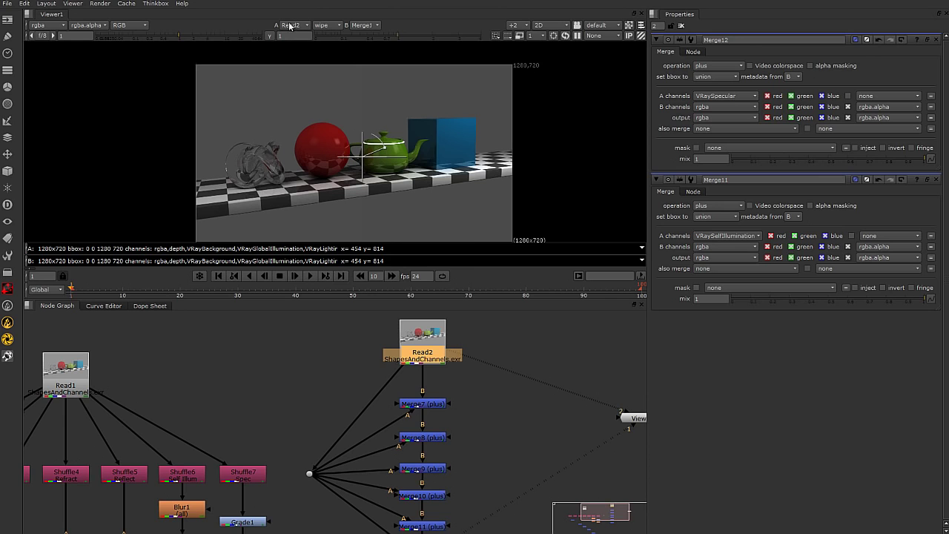
{"action": "middle_click_drag", "start_coordinate": [505, 407], "coordinate": [449, 369]}
{"action": "left_click", "coordinate": [385, 490]}
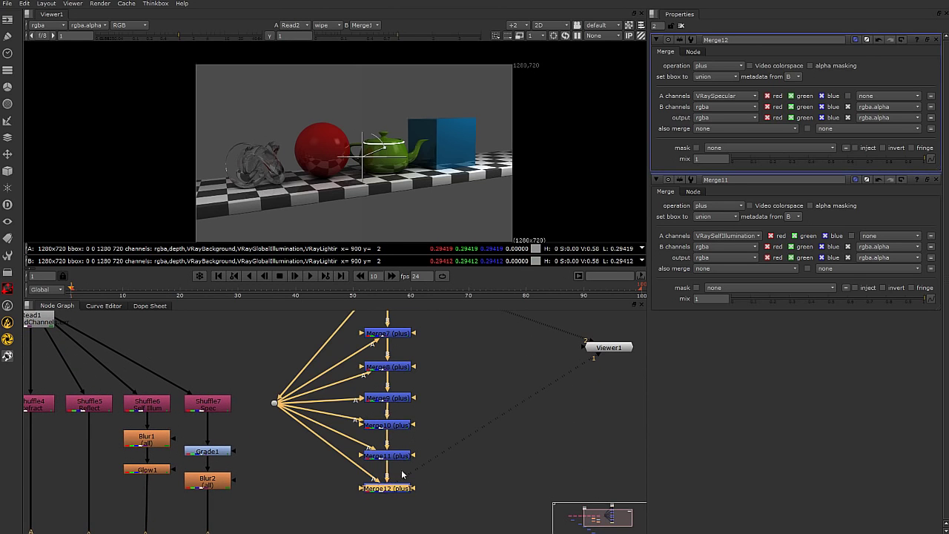
{"action": "left_click", "coordinate": [371, 26]}
{"action": "left_click", "coordinate": [380, 26]}
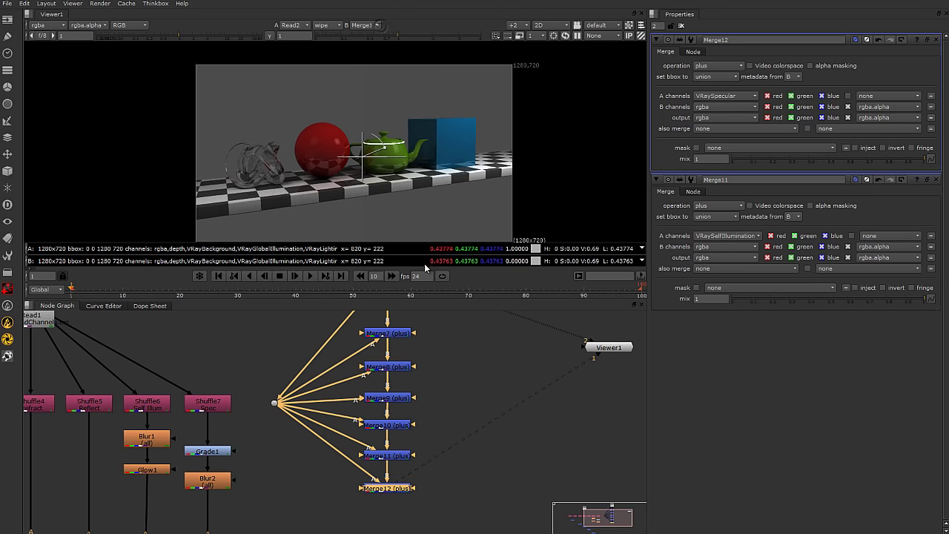
Move the wipe handle down onto the area below the teapot and compare the original render with the rebuilt one
{"action": "scroll", "coordinate": [483, 369], "scroll_direction": "down", "scroll_amount": 3}
{"action": "mouse_move", "coordinate": [363, 157]}
{"action": "left_mouse_down"}
{"action": "mouse_move", "coordinate": [479, 149]}
{"action": "mouse_move", "coordinate": [346, 157]}
{"action": "mouse_move", "coordinate": [359, 162]}
{"action": "left_mouse_up"}
{"action": "left_click_drag", "start_coordinate": [423, 164], "coordinate": [395, 186]}
{"action": "scroll", "coordinate": [405, 198], "scroll_direction": "down", "scroll_amount": 1}
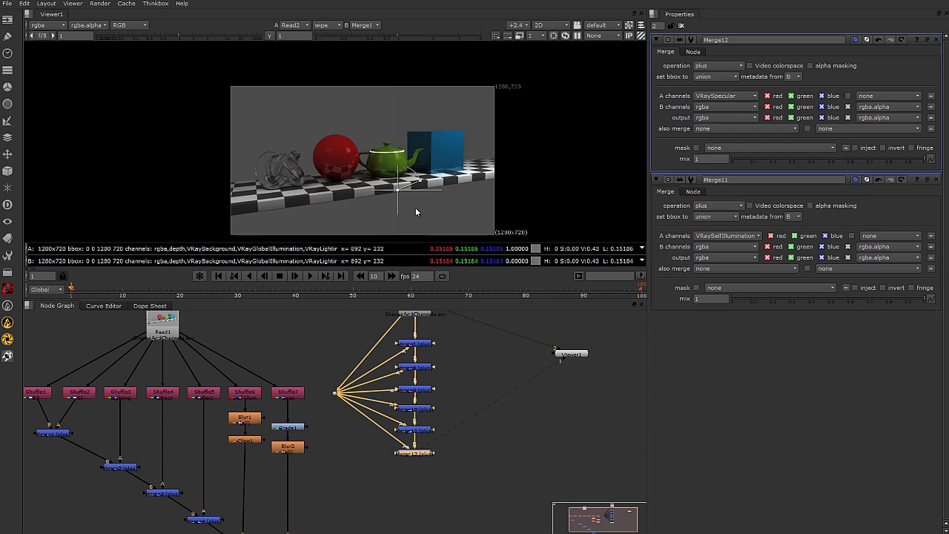
Disconnect Read2 from Viewer1 and tidy the tree, placing the viewer below the merges and the Dot level with Merge7
{"action": "left_click", "coordinate": [524, 420]}
{"action": "left_click_drag", "start_coordinate": [570, 356], "coordinate": [480, 499]}
{"action": "scroll", "coordinate": [408, 455], "scroll_direction": "up", "scroll_amount": 2}
{"action": "middle_click_drag", "start_coordinate": [381, 403], "coordinate": [389, 481]}
{"action": "left_click_drag", "start_coordinate": [319, 445], "coordinate": [318, 371]}
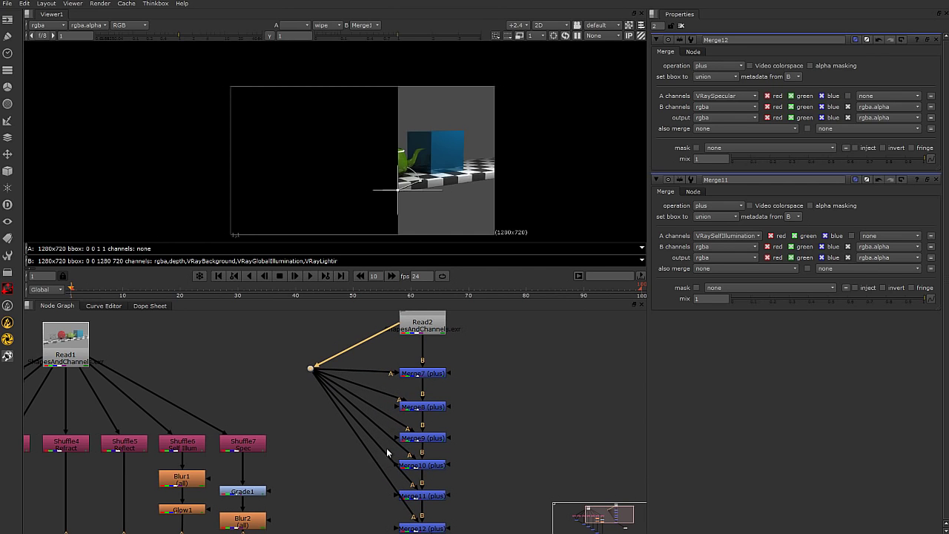
Insert Dots into the A pipes of Merge12 through Merge8, forming a straight column under the first Dot, each level with its merge
{"action": "key", "text": "ctrl"}
{"action": "left_click_drag", "start_coordinate": [365, 448], "coordinate": [311, 528], "text": "ctrl"}
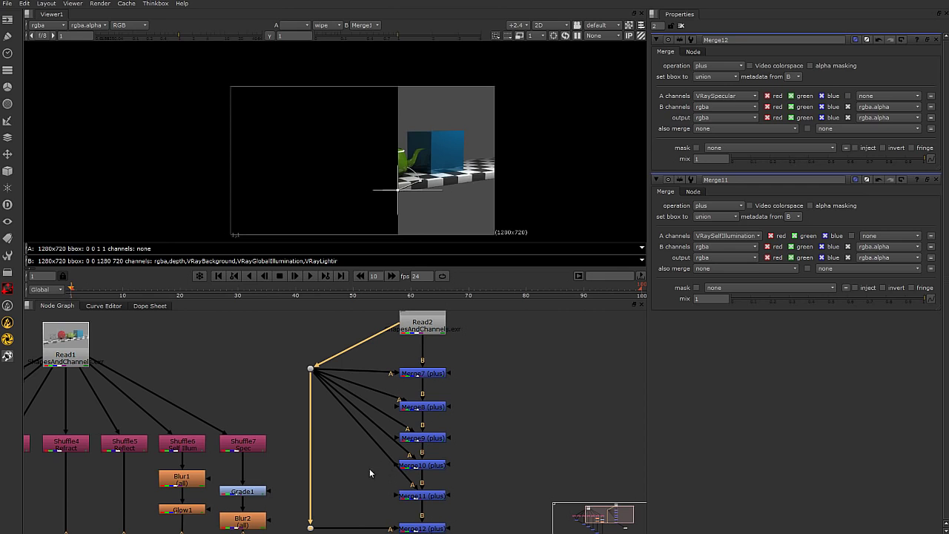
{"action": "key", "text": "ctrl"}
{"action": "left_click_drag", "start_coordinate": [368, 432], "coordinate": [312, 497], "text": "ctrl"}
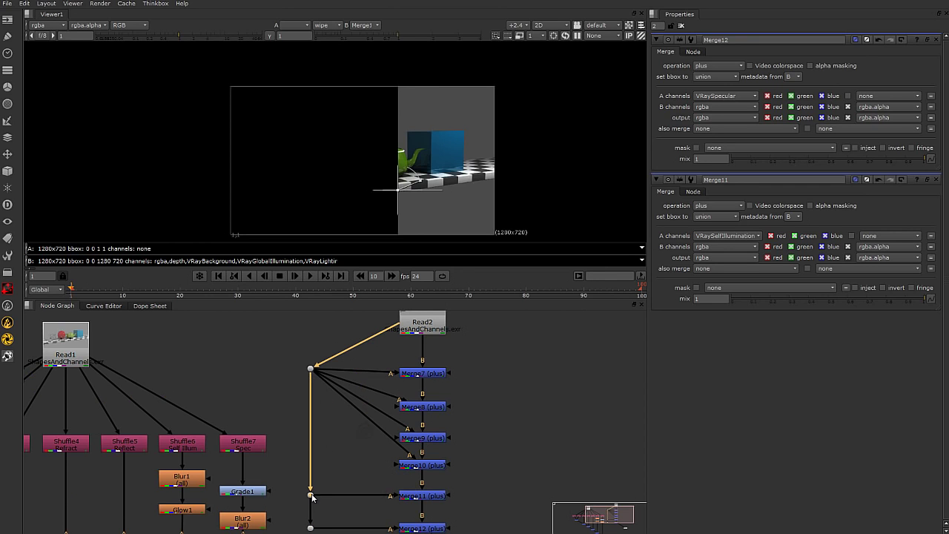
{"action": "key", "text": "ctrl"}
{"action": "left_click_drag", "start_coordinate": [356, 413], "coordinate": [312, 463], "text": "ctrl"}
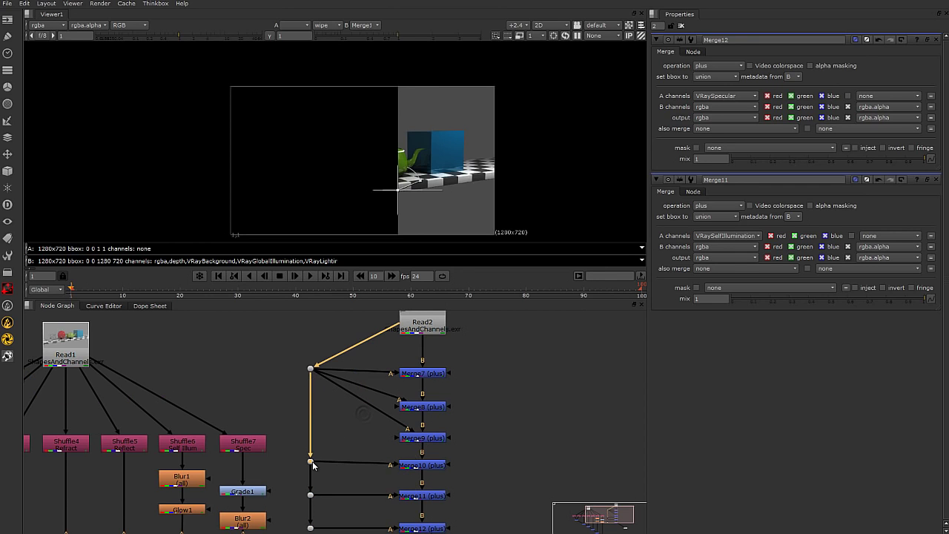
{"action": "key", "text": "ctrl"}
{"action": "left_click_drag", "start_coordinate": [363, 399], "coordinate": [310, 465], "text": "ctrl"}
{"action": "key", "text": "ctrl"}
{"action": "left_click_drag", "start_coordinate": [361, 389], "coordinate": [311, 407], "text": "ctrl"}
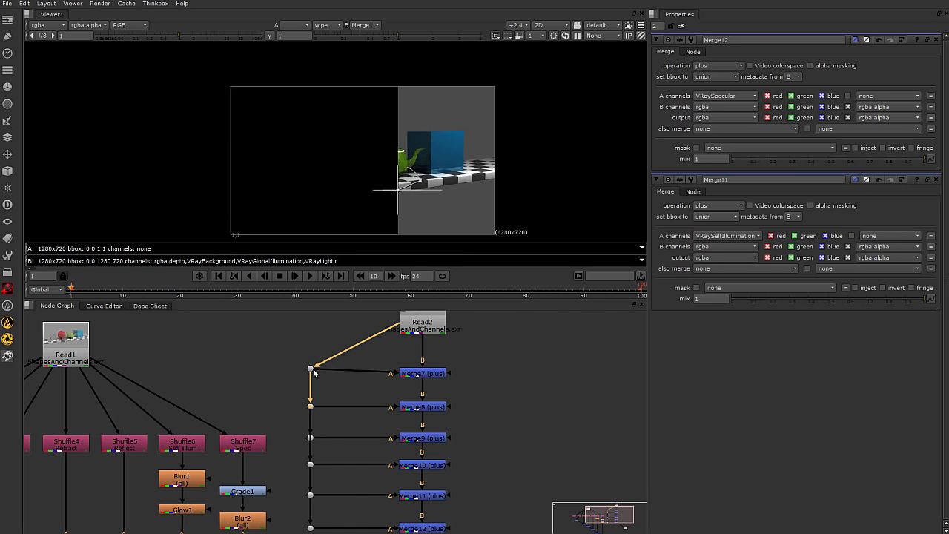
{"action": "left_click_drag", "start_coordinate": [311, 369], "coordinate": [311, 373]}
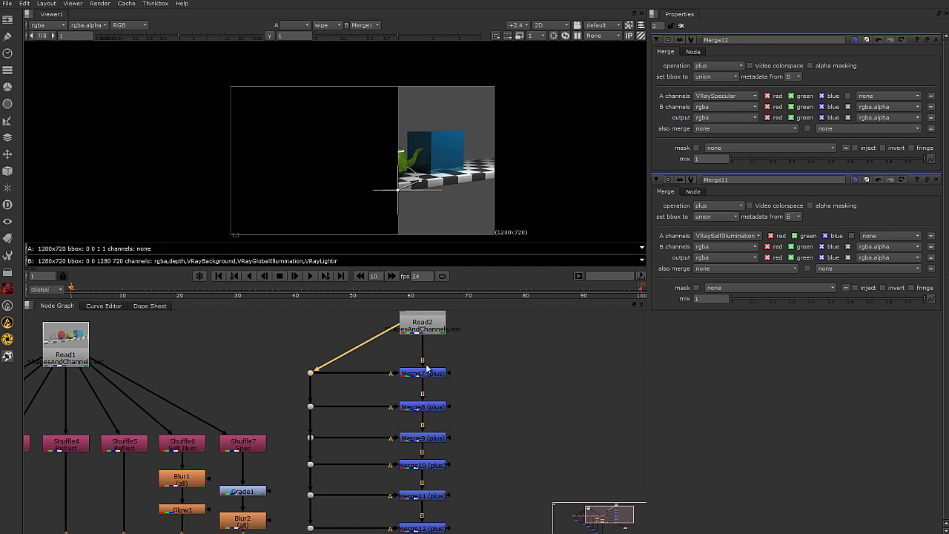
View Merge12's output as the viewer's A input and turn off the wipe comparison
{"action": "left_click", "coordinate": [469, 420]}
{"action": "middle_click_drag", "start_coordinate": [469, 420], "coordinate": [468, 410]}
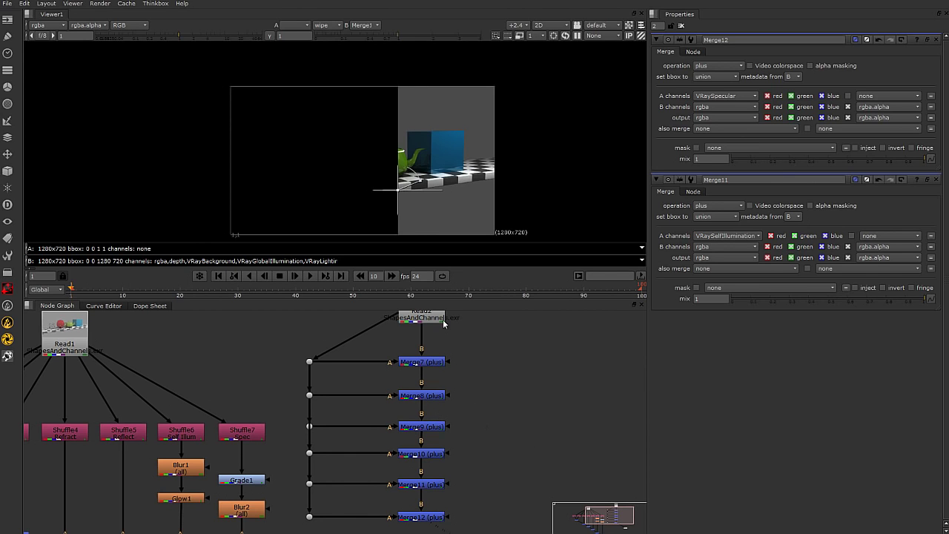
{"action": "scroll", "coordinate": [489, 384], "scroll_direction": "down", "scroll_amount": 2}
{"action": "left_click", "coordinate": [444, 474]}
{"action": "key", "text": "1"}
{"action": "left_click", "coordinate": [319, 26]}
{"action": "left_click", "coordinate": [326, 14]}
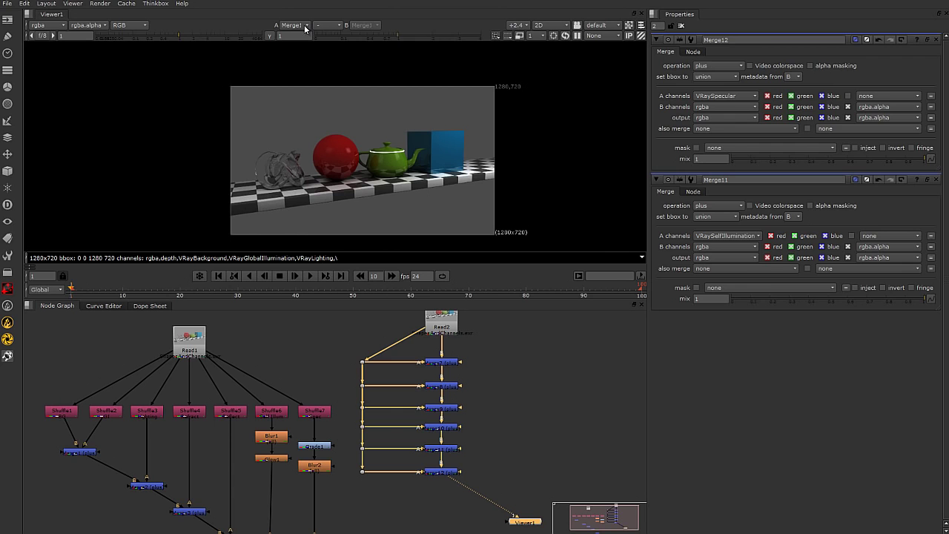
{"action": "middle_click_drag", "start_coordinate": [495, 450], "coordinate": [482, 492]}
{"action": "scroll", "coordinate": [364, 150], "scroll_direction": "up", "scroll_amount": 2}
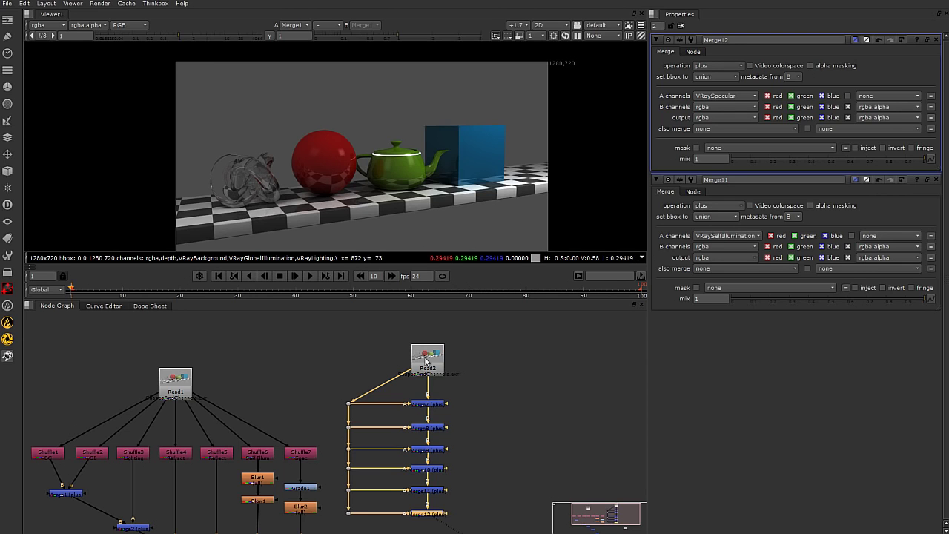
Move the Read2 merge chain away from the Read1 tree, with Viewer1 directly beneath it
{"action": "scroll", "coordinate": [479, 416], "scroll_direction": "down", "scroll_amount": 3}
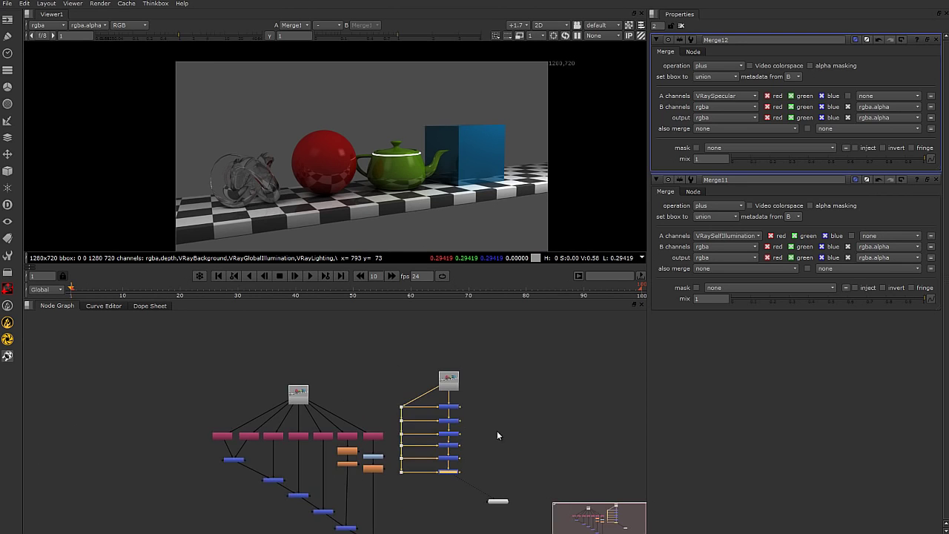
{"action": "middle_click_drag", "start_coordinate": [500, 432], "coordinate": [345, 383]}
{"action": "left_click_drag", "start_coordinate": [313, 327], "coordinate": [420, 470]}
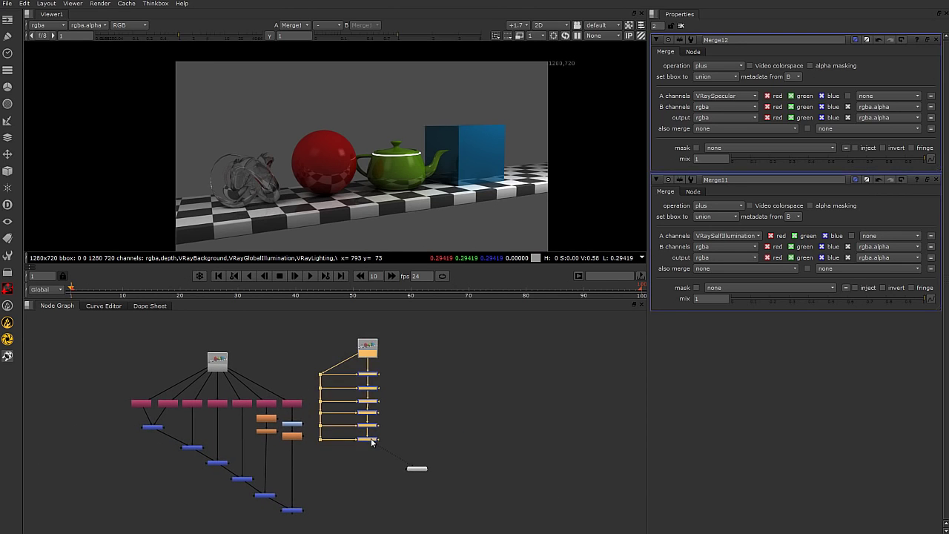
{"action": "left_click_drag", "start_coordinate": [369, 356], "coordinate": [416, 363]}
{"action": "left_click_drag", "start_coordinate": [109, 338], "coordinate": [331, 531]}
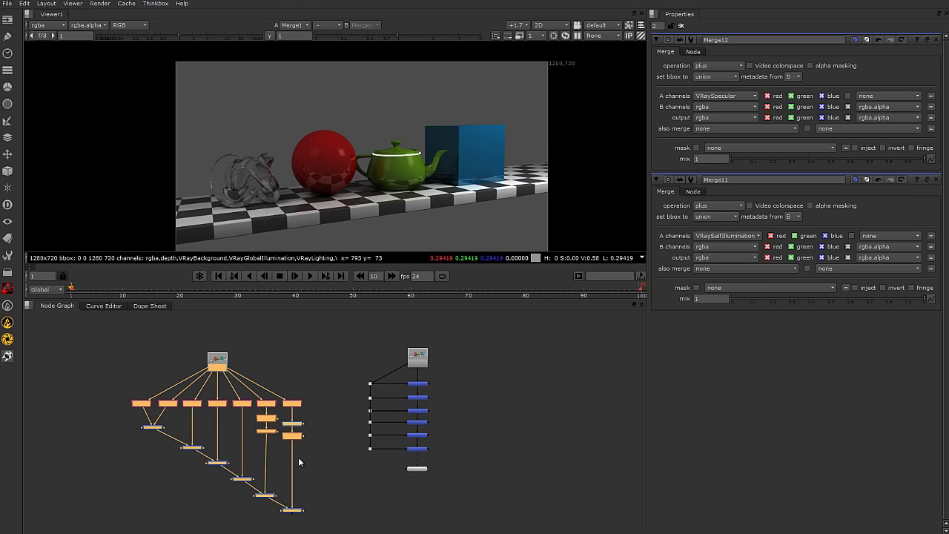
{"action": "middle_click_drag", "start_coordinate": [379, 483], "coordinate": [327, 455]}
{"action": "left_click_drag", "start_coordinate": [305, 321], "coordinate": [453, 531]}
{"action": "scroll", "coordinate": [369, 410], "scroll_direction": "up", "scroll_amount": 2}
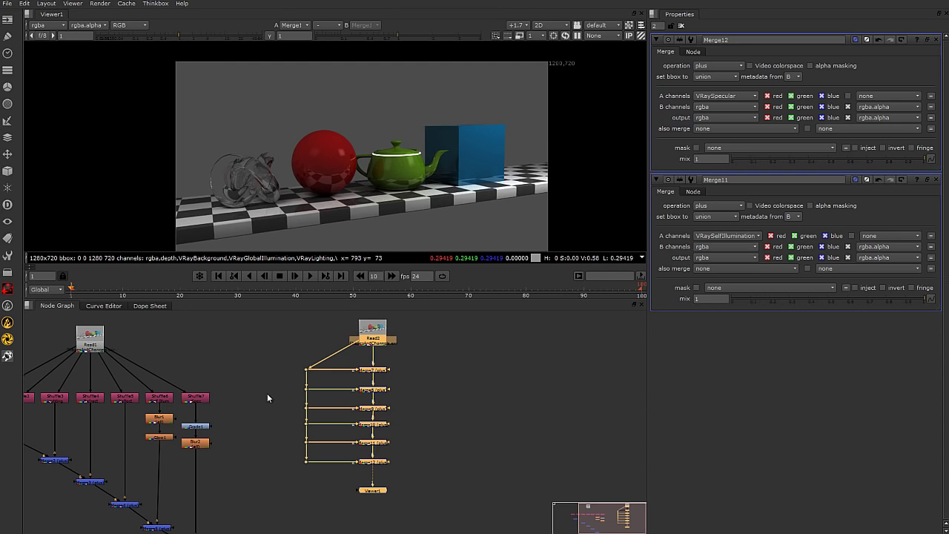
{"action": "mouse_move", "coordinate": [376, 332]}
{"action": "left_mouse_down"}
{"action": "mouse_move", "coordinate": [376, 321]}
{"action": "mouse_move", "coordinate": [384, 348]}
{"action": "mouse_move", "coordinate": [367, 345]}
{"action": "left_mouse_up"}
{"action": "left_click", "coordinate": [419, 411]}
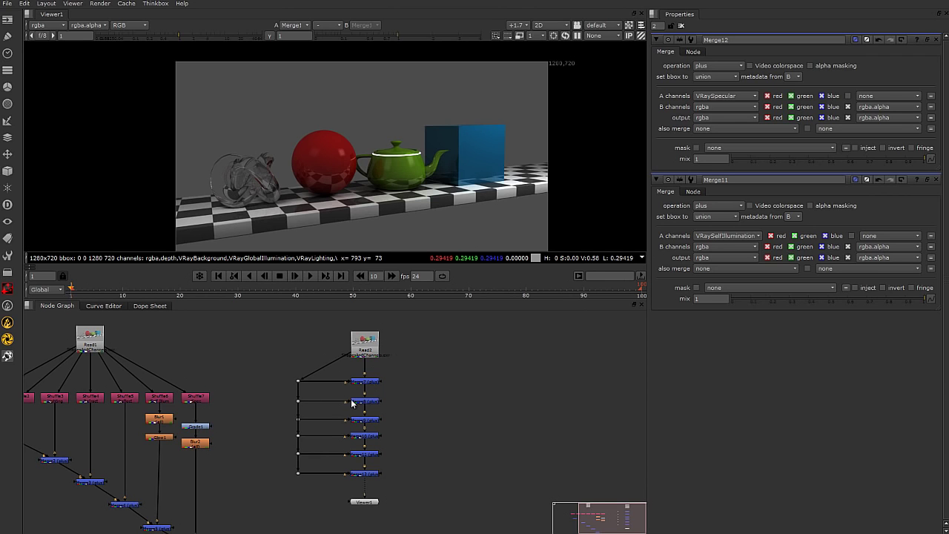
Disconnect the A inputs of Merge7 through Merge12 from the Dots
{"action": "scroll", "coordinate": [353, 403], "scroll_direction": "up", "scroll_amount": 3}
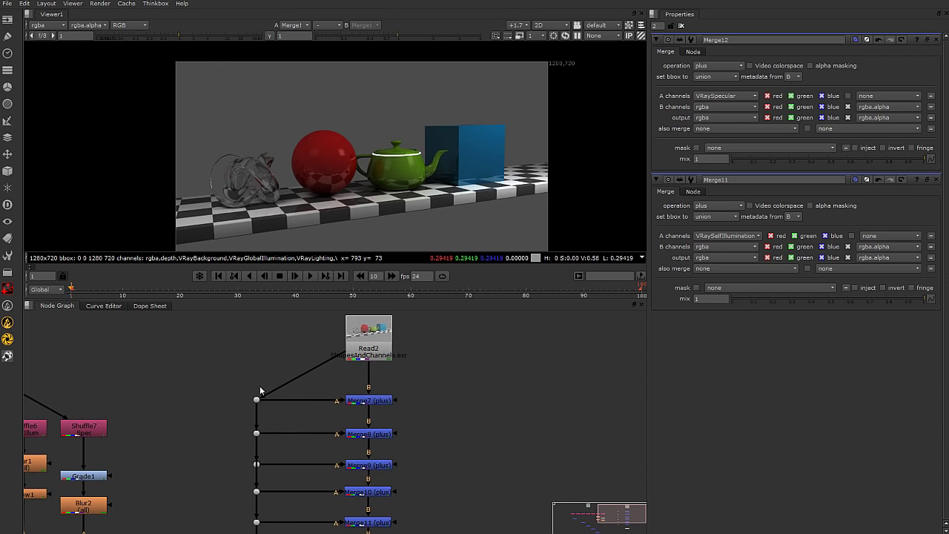
{"action": "left_click_drag", "start_coordinate": [264, 399], "coordinate": [371, 341]}
{"action": "left_click_drag", "start_coordinate": [264, 437], "coordinate": [371, 415]}
{"action": "left_click_drag", "start_coordinate": [266, 466], "coordinate": [367, 439]}
{"action": "left_click_drag", "start_coordinate": [264, 492], "coordinate": [365, 480]}
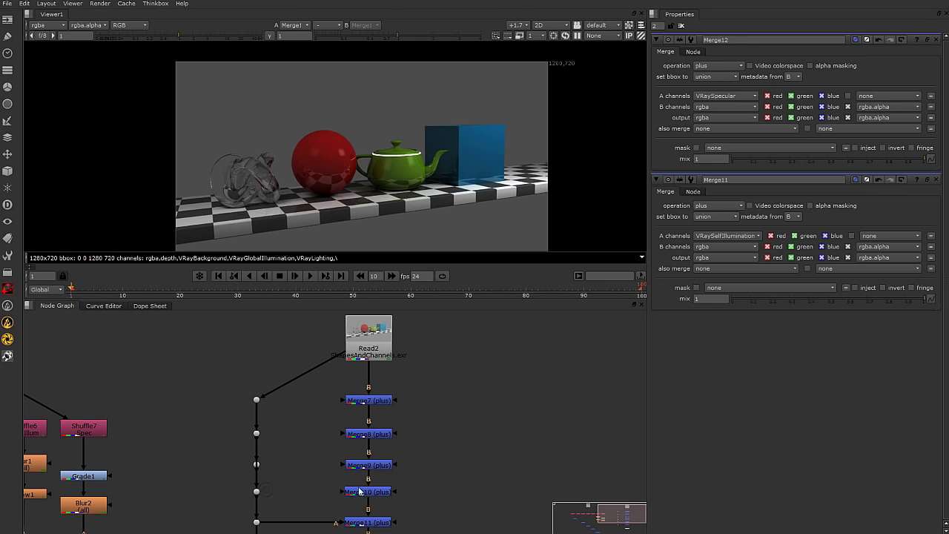
{"action": "scroll", "coordinate": [279, 437], "scroll_direction": "down", "scroll_amount": 3}
{"action": "left_click_drag", "start_coordinate": [254, 456], "coordinate": [353, 425]}
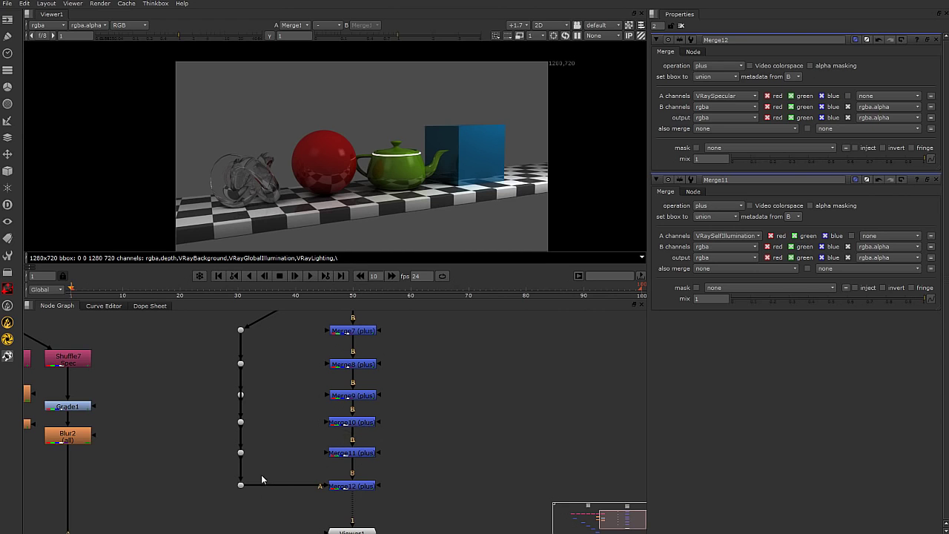
{"action": "left_click_drag", "start_coordinate": [254, 487], "coordinate": [385, 471]}
Delete the whole column of Dots beside the Read2 merge chain
{"action": "scroll", "coordinate": [231, 384], "scroll_direction": "down", "scroll_amount": 3}
{"action": "left_click_drag", "start_coordinate": [224, 338], "coordinate": [304, 511]}
{"action": "key", "text": "Delete"}
Lower Viewer1 and Merge12 slightly to open up the spacing at the end of the merge chain
{"action": "scroll", "coordinate": [301, 479], "scroll_direction": "up", "scroll_amount": 3}
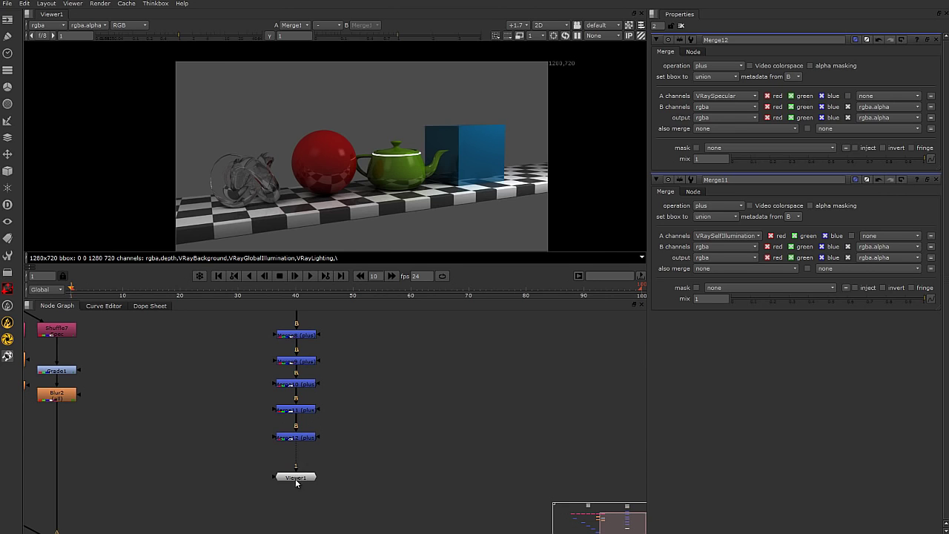
{"action": "left_click_drag", "start_coordinate": [296, 478], "coordinate": [296, 506]}
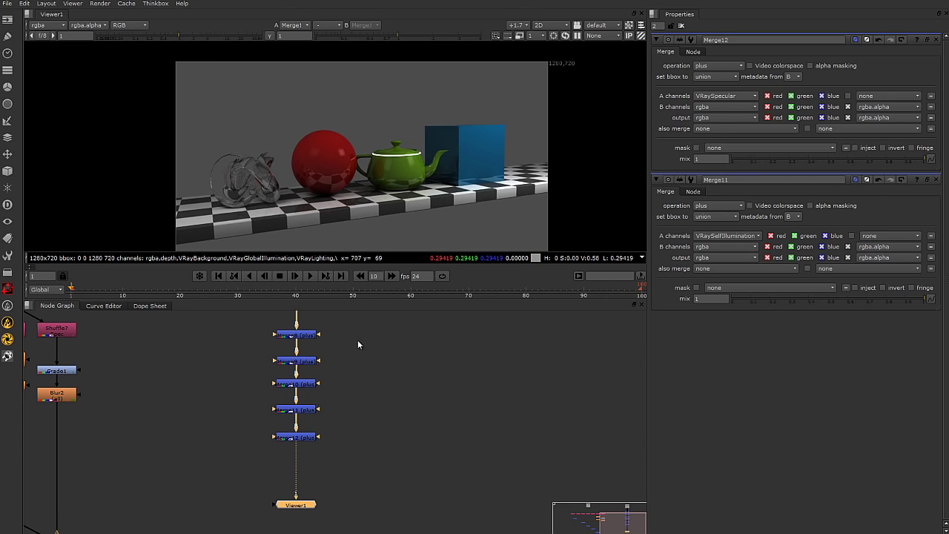
{"action": "scroll", "coordinate": [304, 434], "scroll_direction": "up", "scroll_amount": 2}
{"action": "middle_click_drag", "start_coordinate": [322, 370], "coordinate": [330, 443]}
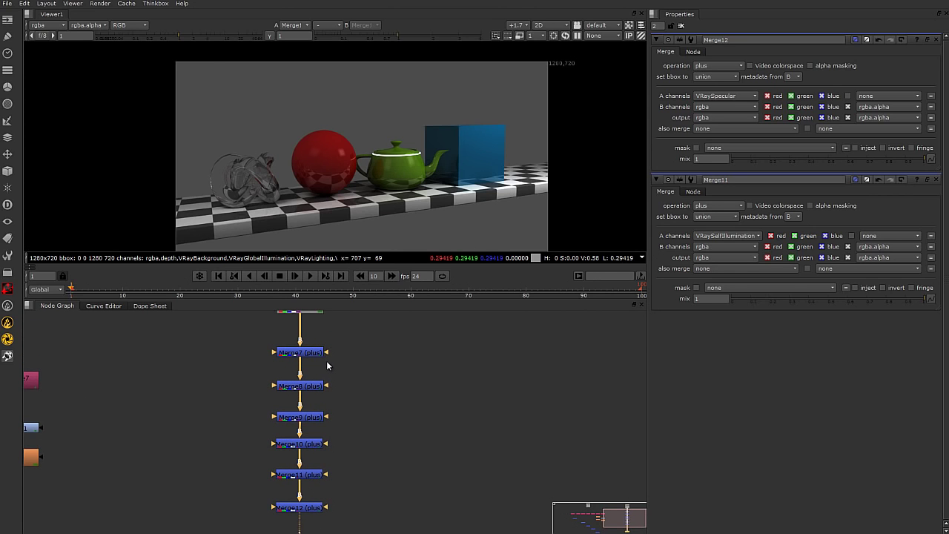
{"action": "left_click_drag", "start_coordinate": [323, 507], "coordinate": [323, 512]}
{"action": "scroll", "coordinate": [333, 467], "scroll_direction": "down", "scroll_amount": 1}
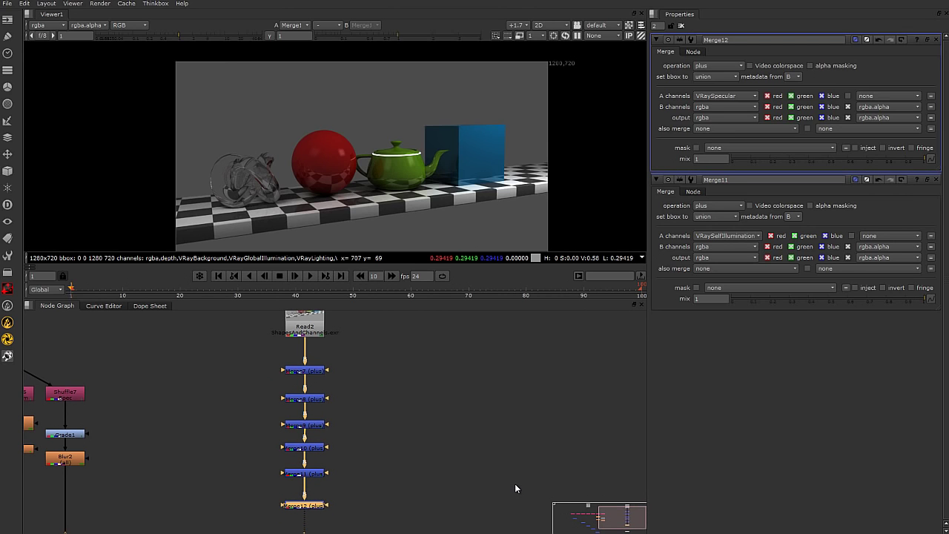
Add a Backdrop node and place it behind the merges of the Read1 tree, sized to enclose all six
{"action": "middle_click_drag", "start_coordinate": [279, 391], "coordinate": [424, 384]}
{"action": "scroll", "coordinate": [356, 405], "scroll_direction": "down", "scroll_amount": 3}
{"action": "scroll", "coordinate": [377, 423], "scroll_direction": "down", "scroll_amount": 5}
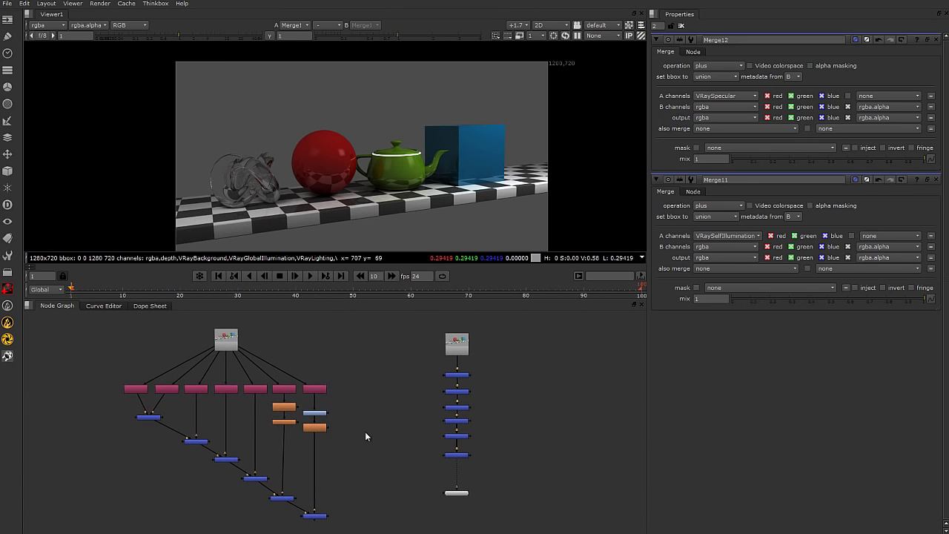
{"action": "scroll", "coordinate": [354, 441], "scroll_direction": "up", "scroll_amount": 1}
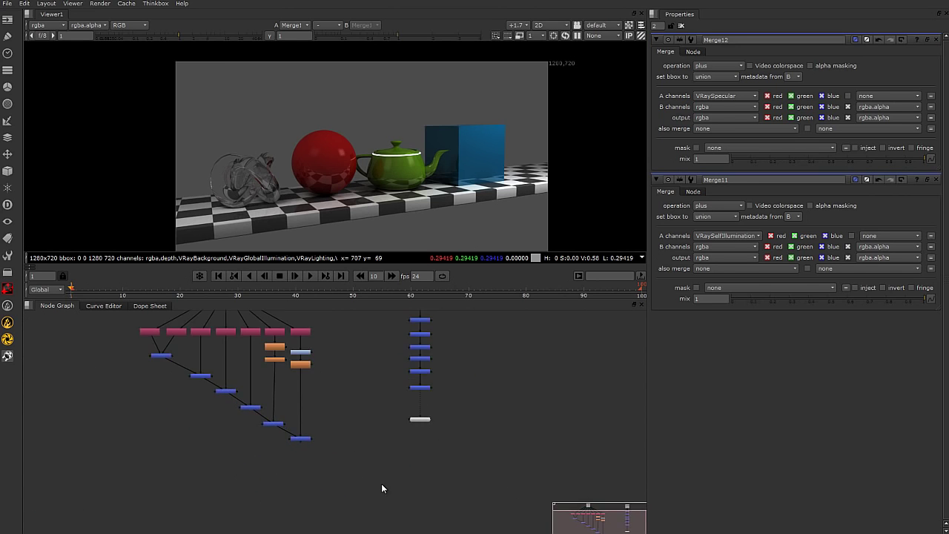
{"action": "key", "text": "Tab"}
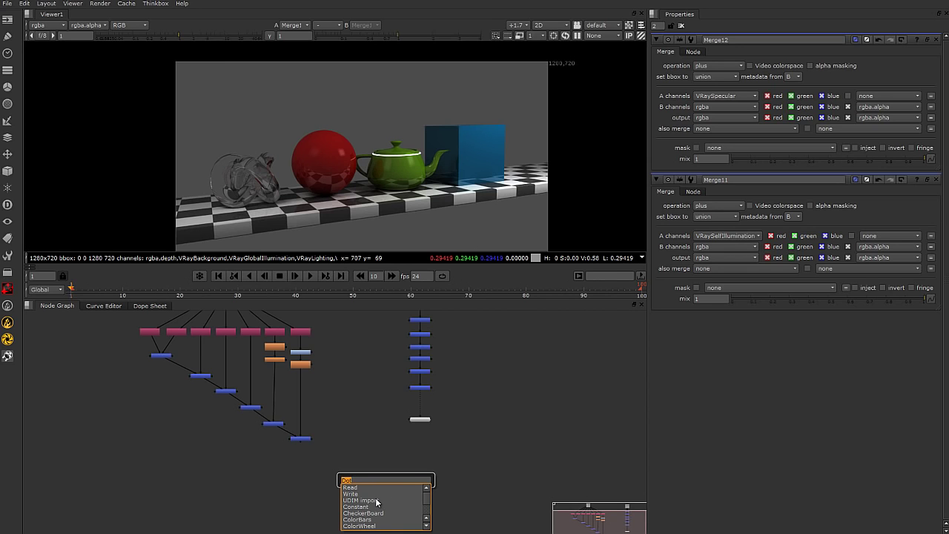
{"action": "type", "text": "back"}
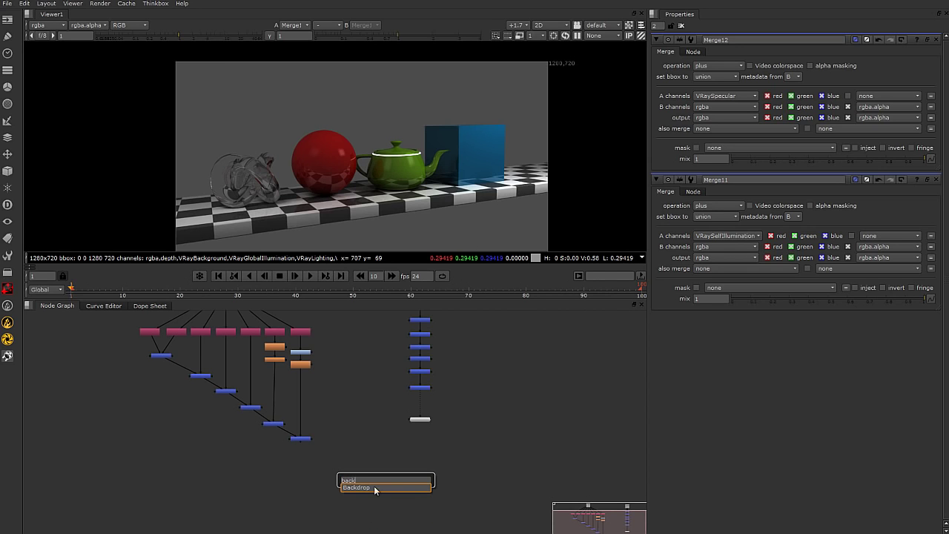
{"action": "key", "text": "Return"}
{"action": "left_click_drag", "start_coordinate": [591, 325], "coordinate": [332, 459]}
{"action": "left_click_drag", "start_coordinate": [238, 346], "coordinate": [300, 342]}
Move the backdrop together with its merges down, well clear of the shuffle nodes
{"action": "left_click_drag", "start_coordinate": [274, 451], "coordinate": [276, 435]}
{"action": "left_click_drag", "start_coordinate": [278, 384], "coordinate": [279, 361]}
{"action": "key", "text": "f"}
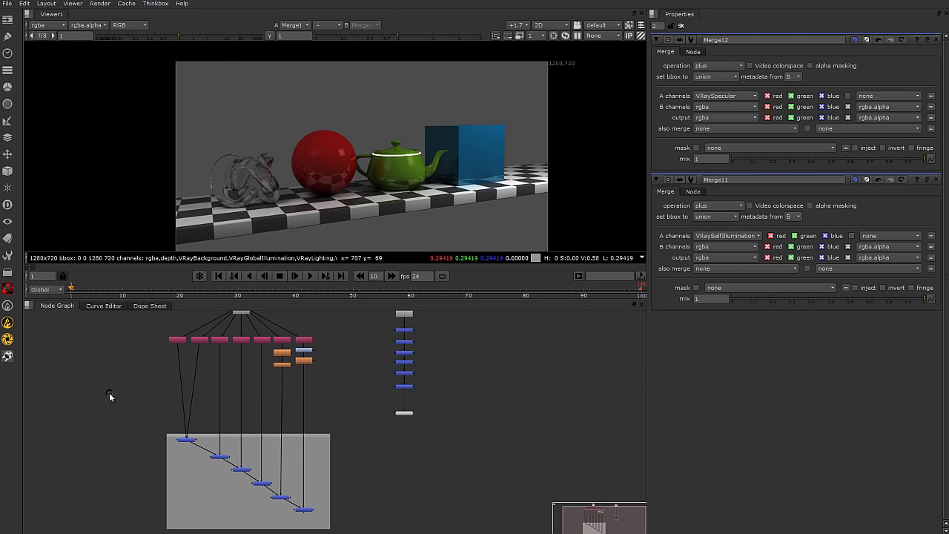
Add a second Backdrop around Read1 and its seven Shuffle nodes, and move the group up
{"action": "key", "text": "Tab"}
{"action": "type", "text": "bac"}
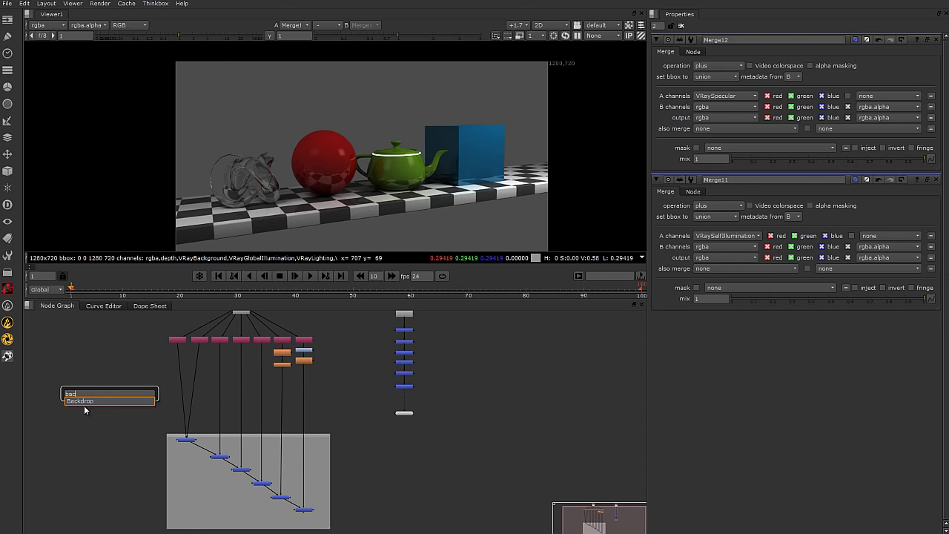
{"action": "key", "text": "Return"}
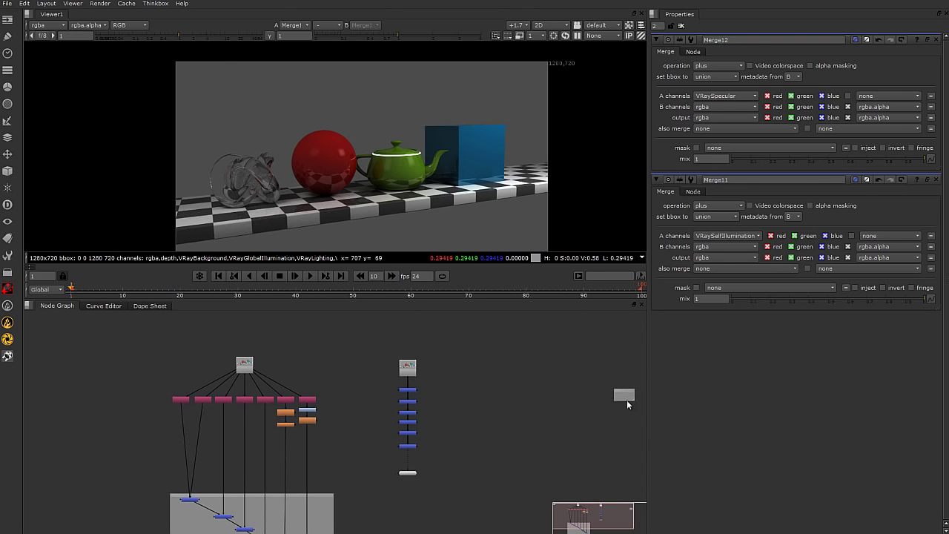
{"action": "left_click_drag", "start_coordinate": [625, 395], "coordinate": [355, 406]}
{"action": "left_click_drag", "start_coordinate": [265, 346], "coordinate": [266, 313]}
{"action": "left_click", "coordinate": [321, 375]}
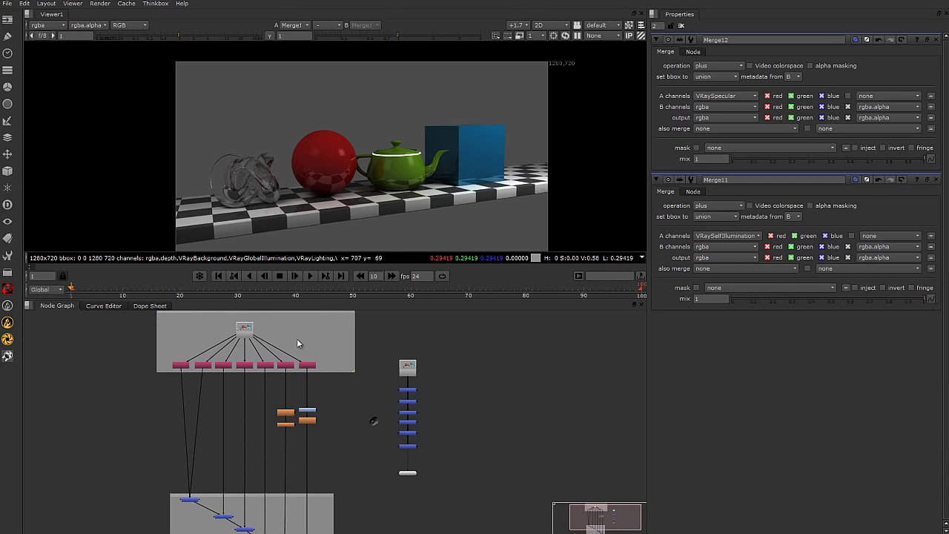
Set the tile color of the backdrop around Read1 and the shuffles to blue, RGB 0.077, 0.314, 0.533
{"action": "scroll", "coordinate": [320, 369], "scroll_direction": "up", "scroll_amount": 3}
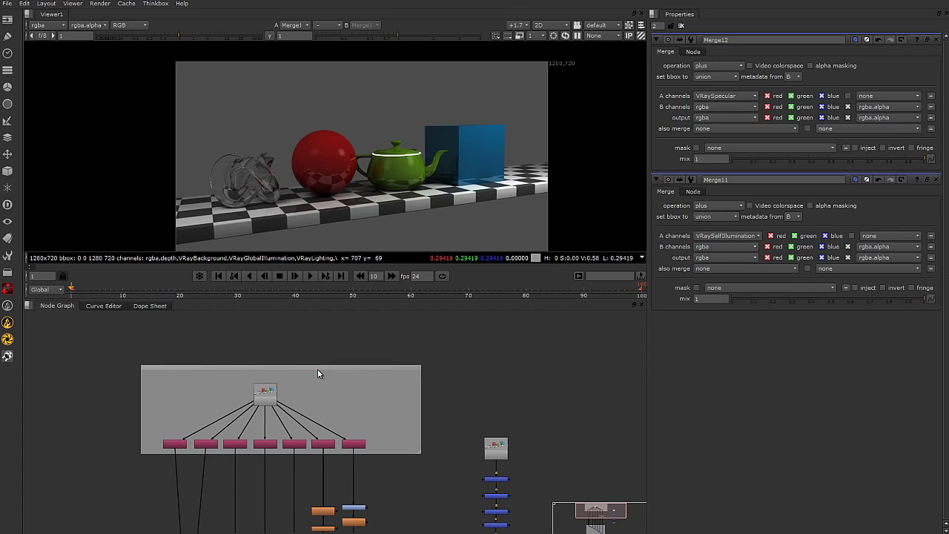
{"action": "left_click", "coordinate": [318, 373]}
{"action": "left_click", "coordinate": [858, 40]}
{"action": "left_click_drag", "start_coordinate": [703, 439], "coordinate": [724, 439]}
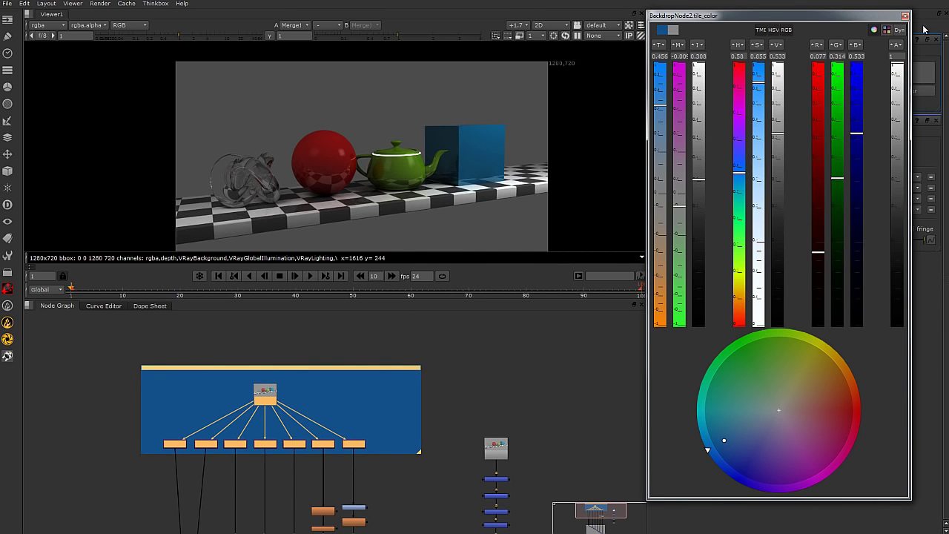
{"action": "left_click", "coordinate": [904, 17]}
{"action": "left_click", "coordinate": [532, 427]}
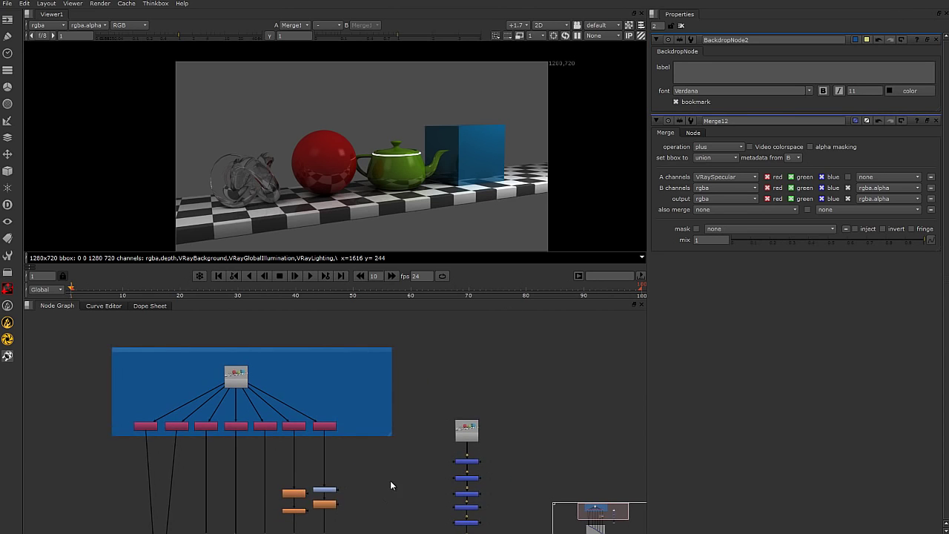
Set the tile color of the backdrop around the Read1 tree's merges to light green, RGB 0.533, 1, 0.558
{"action": "scroll", "coordinate": [400, 421], "scroll_direction": "down", "scroll_amount": 4}
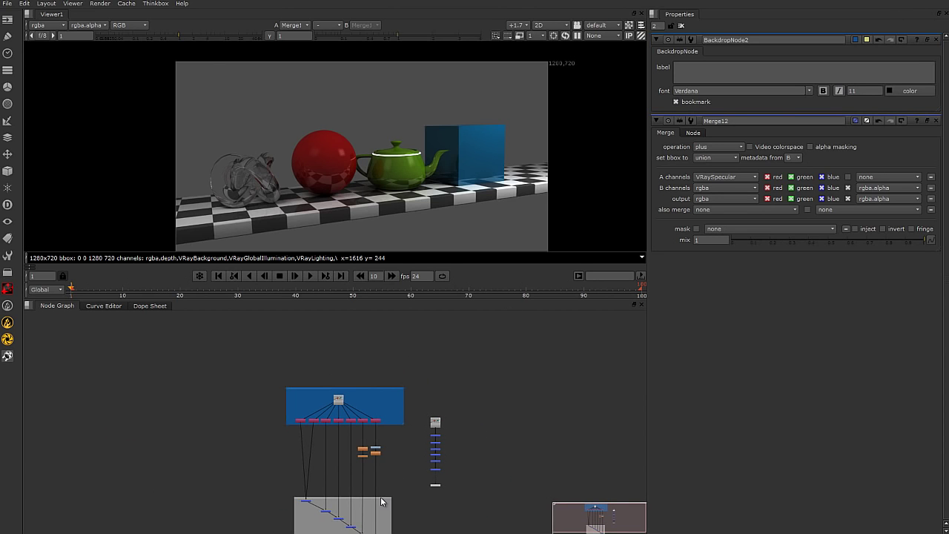
{"action": "middle_click_drag", "start_coordinate": [399, 454], "coordinate": [399, 394]}
{"action": "scroll", "coordinate": [398, 393], "scroll_direction": "up", "scroll_amount": 6}
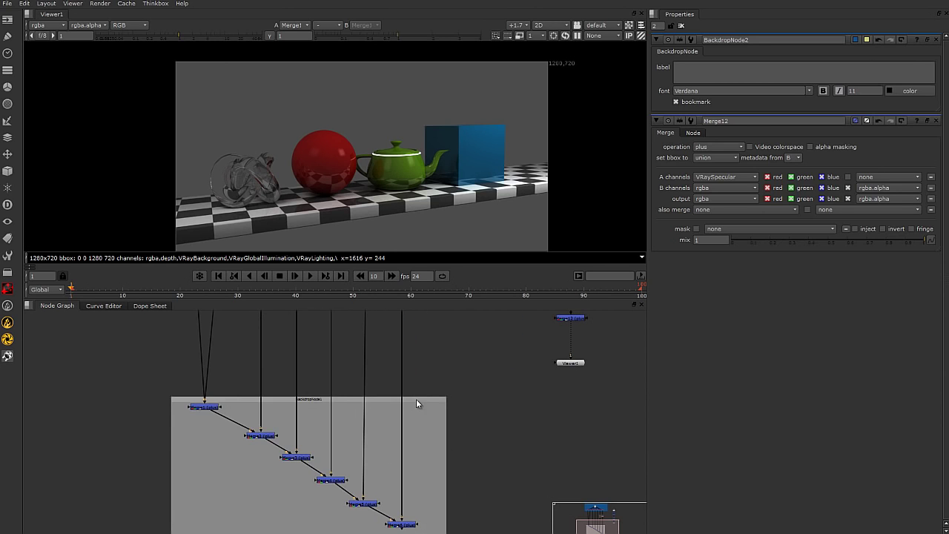
{"action": "double_click", "coordinate": [416, 399]}
{"action": "left_click", "coordinate": [866, 40]}
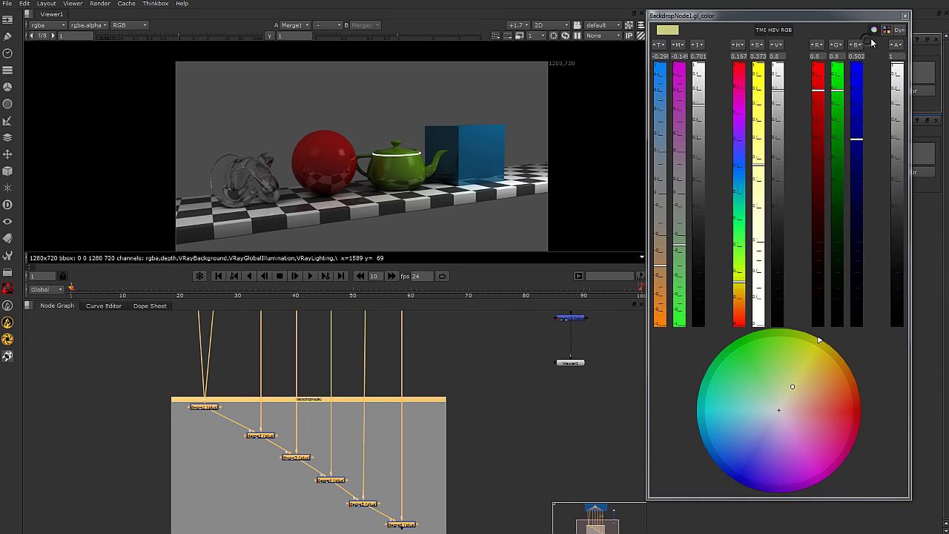
{"action": "left_click", "coordinate": [908, 15]}
{"action": "left_click", "coordinate": [857, 39]}
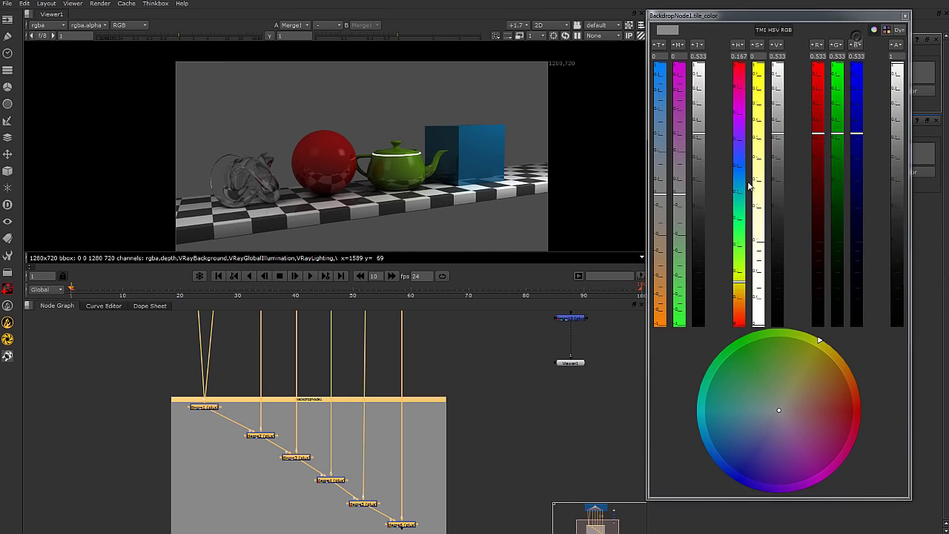
{"action": "left_click_drag", "start_coordinate": [835, 141], "coordinate": [838, 62]}
{"action": "left_click_drag", "start_coordinate": [740, 240], "coordinate": [742, 238]}
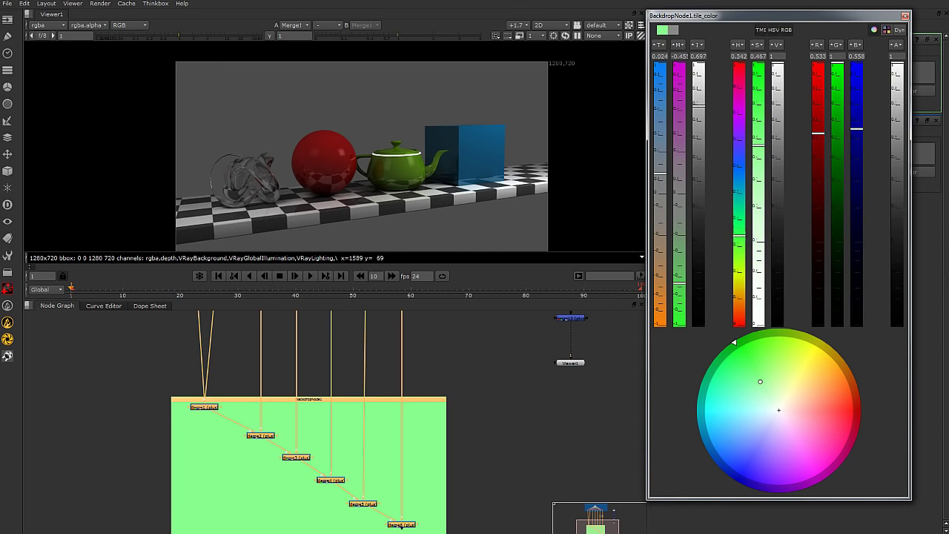
{"action": "left_click", "coordinate": [905, 15]}
Move the last Shuffle of the Read1 tree together with its Grade and Blur to the right, away from the Blur and Glow column
{"action": "scroll", "coordinate": [414, 351], "scroll_direction": "down", "scroll_amount": 3}
{"action": "left_click_drag", "start_coordinate": [433, 344], "coordinate": [193, 458]}
{"action": "scroll", "coordinate": [430, 398], "scroll_direction": "up", "scroll_amount": 1}
{"action": "scroll", "coordinate": [429, 398], "scroll_direction": "up", "scroll_amount": 2}
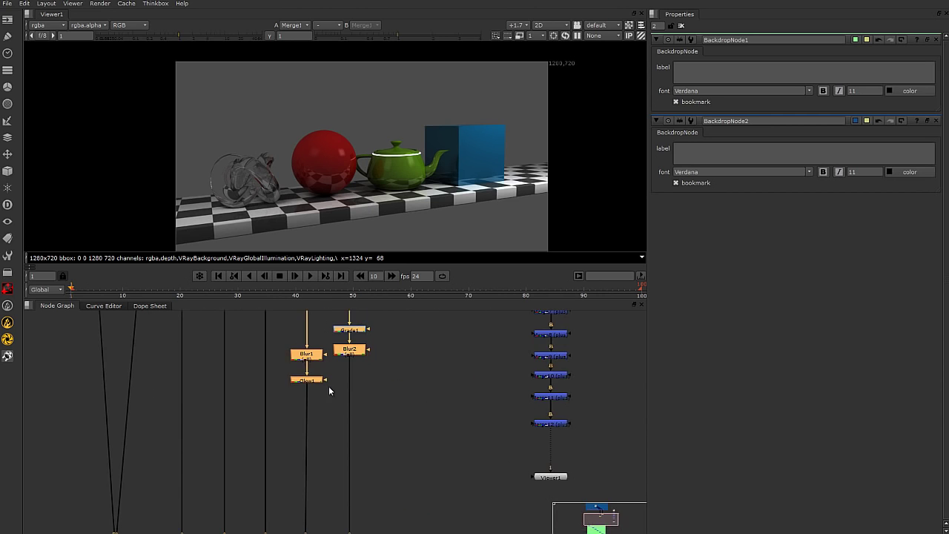
{"action": "scroll", "coordinate": [424, 360], "scroll_direction": "down", "scroll_amount": 2}
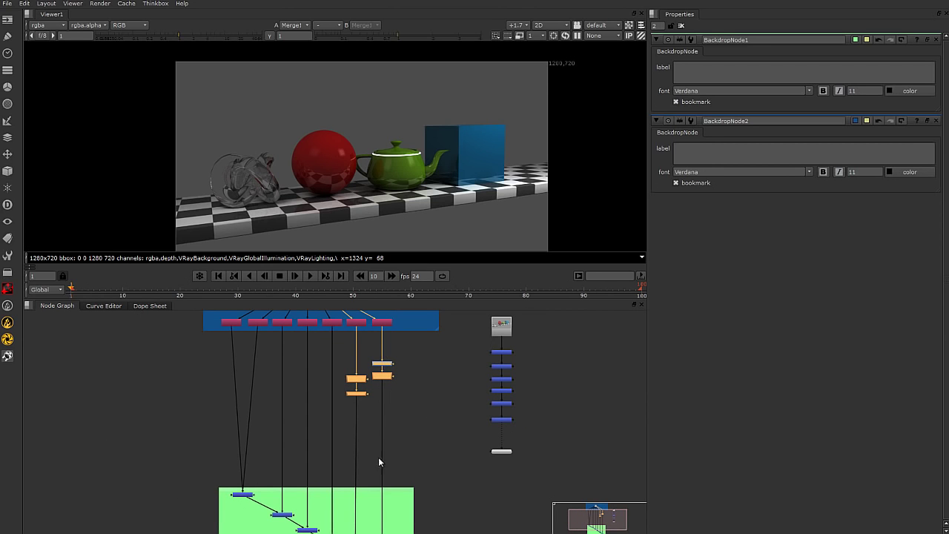
{"action": "scroll", "coordinate": [394, 416], "scroll_direction": "down", "scroll_amount": 1}
{"action": "left_click_drag", "start_coordinate": [400, 339], "coordinate": [373, 420]}
{"action": "left_click_drag", "start_coordinate": [384, 383], "coordinate": [410, 381]}
Widen the green backdrop to the right and shift its last merge right and slightly down, beneath the relocated Shuffle column
{"action": "middle_click_drag", "start_coordinate": [396, 454], "coordinate": [355, 357]}
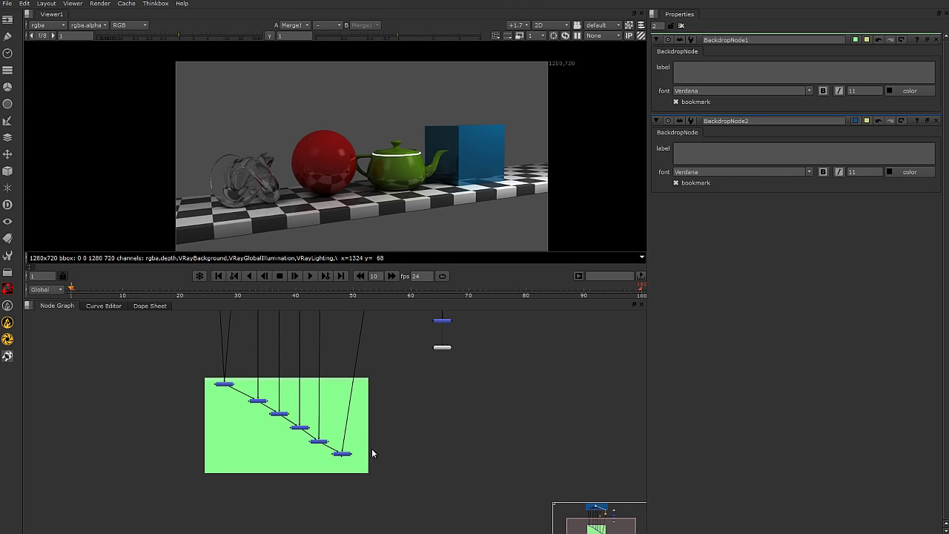
{"action": "left_click_drag", "start_coordinate": [369, 475], "coordinate": [421, 480]}
{"action": "left_click_drag", "start_coordinate": [343, 455], "coordinate": [375, 460]}
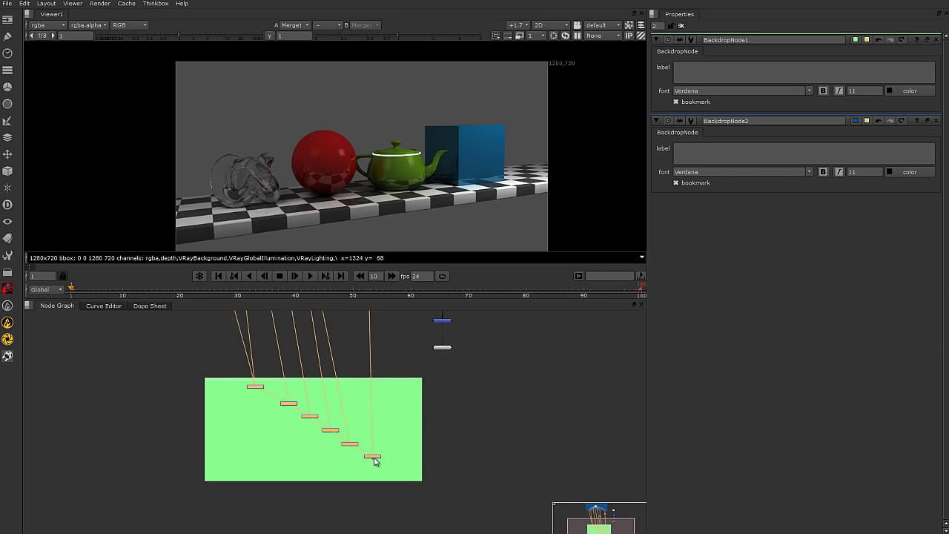
{"action": "left_click_drag", "start_coordinate": [207, 370], "coordinate": [323, 449]}
{"action": "left_click_drag", "start_coordinate": [376, 457], "coordinate": [376, 468]}
Add a Dot to each of the two pipes feeding the first merge, placing both just above the green backdrop so the pipes run straight
{"action": "scroll", "coordinate": [371, 396], "scroll_direction": "down", "scroll_amount": 2}
{"action": "middle_click_drag", "start_coordinate": [376, 381], "coordinate": [335, 421]}
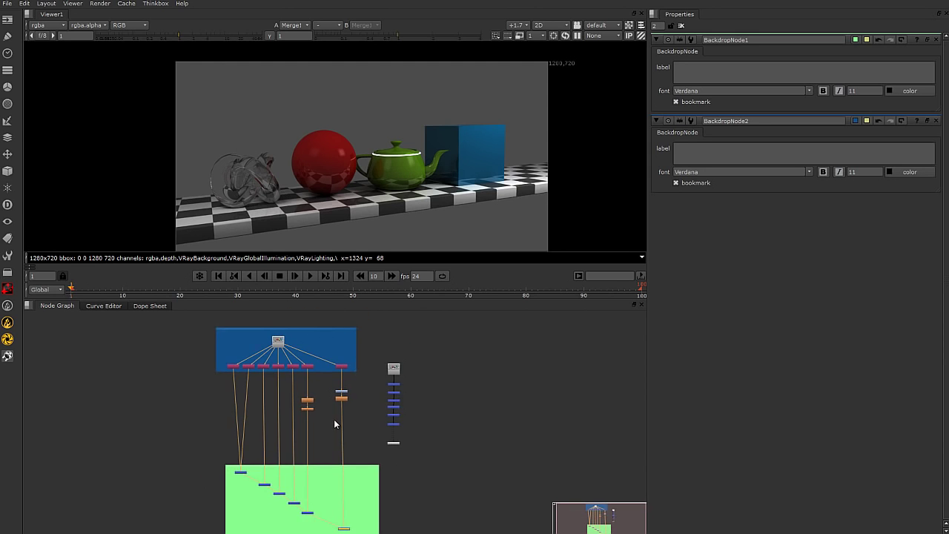
{"action": "scroll", "coordinate": [335, 421], "scroll_direction": "up", "scroll_amount": 2}
{"action": "scroll", "coordinate": [336, 427], "scroll_direction": "up", "scroll_amount": 1}
{"action": "scroll", "coordinate": [336, 427], "scroll_direction": "down", "scroll_amount": 1}
{"action": "scroll", "coordinate": [227, 433], "scroll_direction": "up", "scroll_amount": 1}
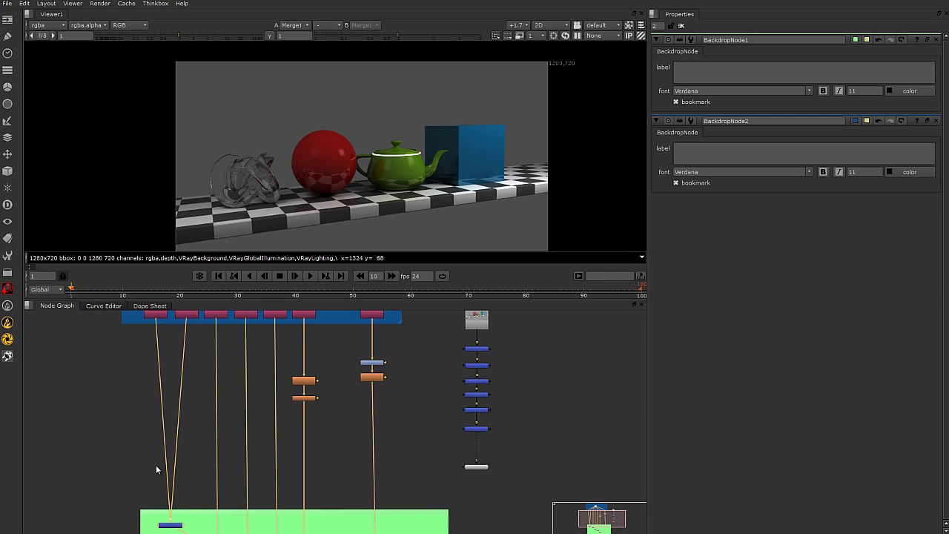
{"action": "key", "text": "ctrl"}
{"action": "left_click_drag", "start_coordinate": [179, 422], "coordinate": [182, 503], "text": "ctrl"}
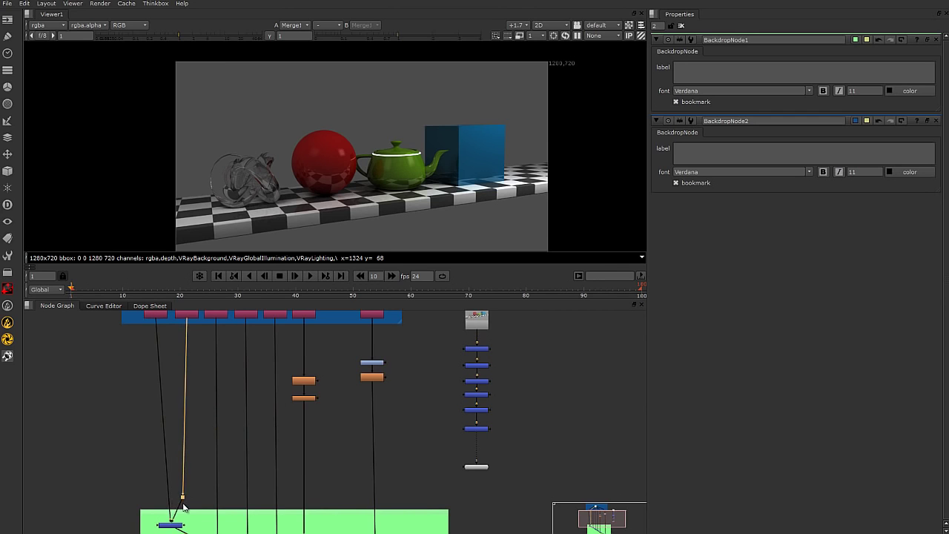
{"action": "left_click_drag", "start_coordinate": [162, 421], "coordinate": [158, 511], "text": "ctrl"}
{"action": "scroll", "coordinate": [194, 519], "scroll_direction": "up", "scroll_amount": 5}
{"action": "scroll", "coordinate": [164, 519], "scroll_direction": "down", "scroll_amount": 2}
{"action": "left_click", "coordinate": [159, 528]}
{"action": "scroll", "coordinate": [158, 529], "scroll_direction": "down", "scroll_amount": 3}
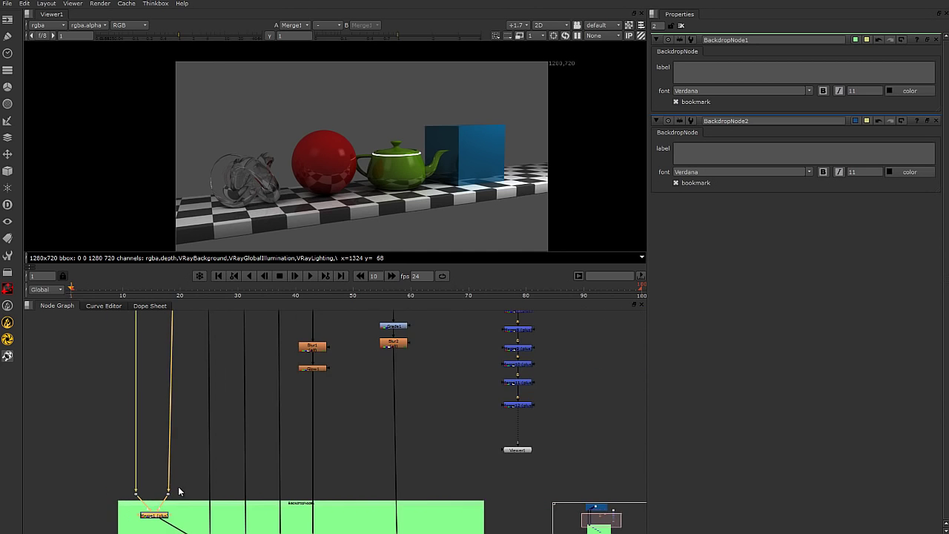
{"action": "middle_click_drag", "start_coordinate": [205, 364], "coordinate": [231, 489]}
{"action": "scroll", "coordinate": [175, 380], "scroll_direction": "up", "scroll_amount": 2}
{"action": "left_click", "coordinate": [209, 393]}
{"action": "scroll", "coordinate": [162, 514], "scroll_direction": "down", "scroll_amount": 2}
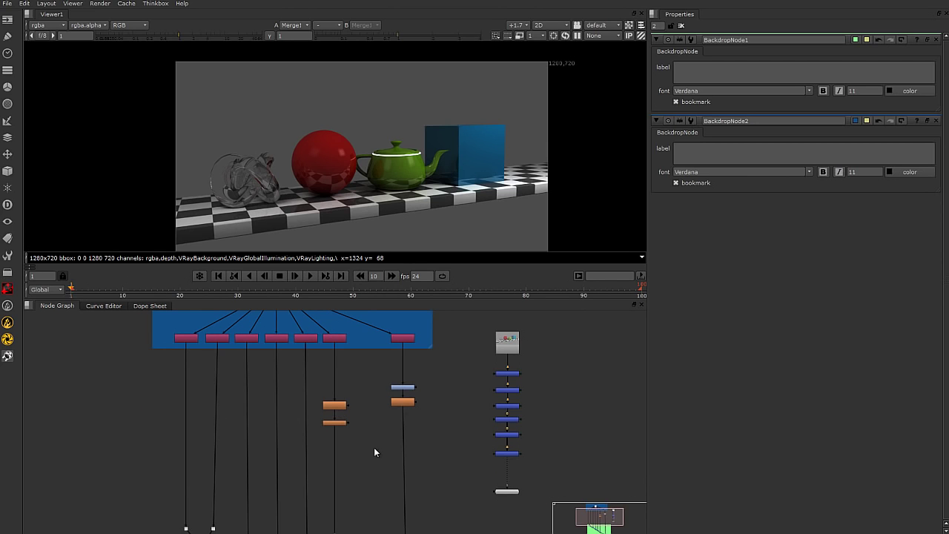
Select the separate Read node with its six merges and the Viewer, and move the whole column up beside the blue backdrop
{"action": "scroll", "coordinate": [536, 434], "scroll_direction": "down", "scroll_amount": 2}
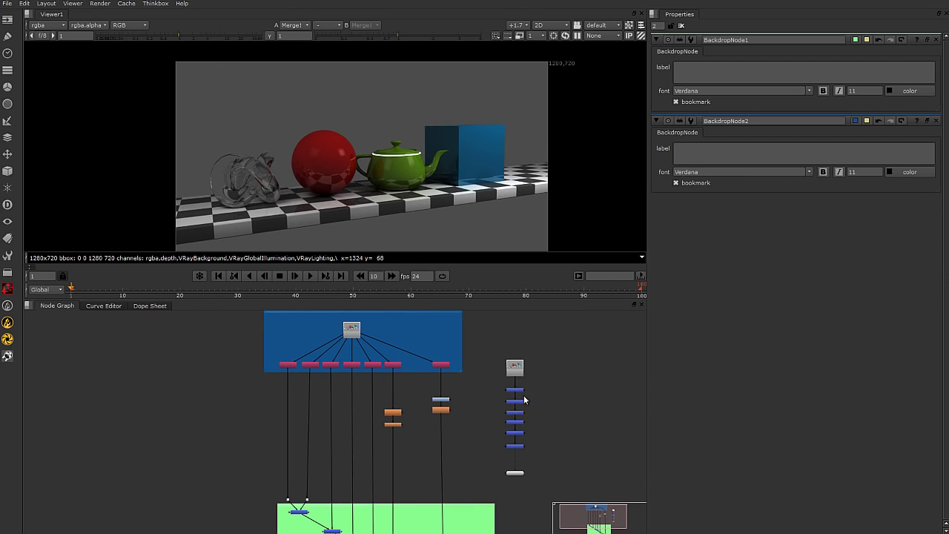
{"action": "left_click_drag", "start_coordinate": [537, 459], "coordinate": [541, 482]}
{"action": "left_click_drag", "start_coordinate": [533, 393], "coordinate": [540, 349]}
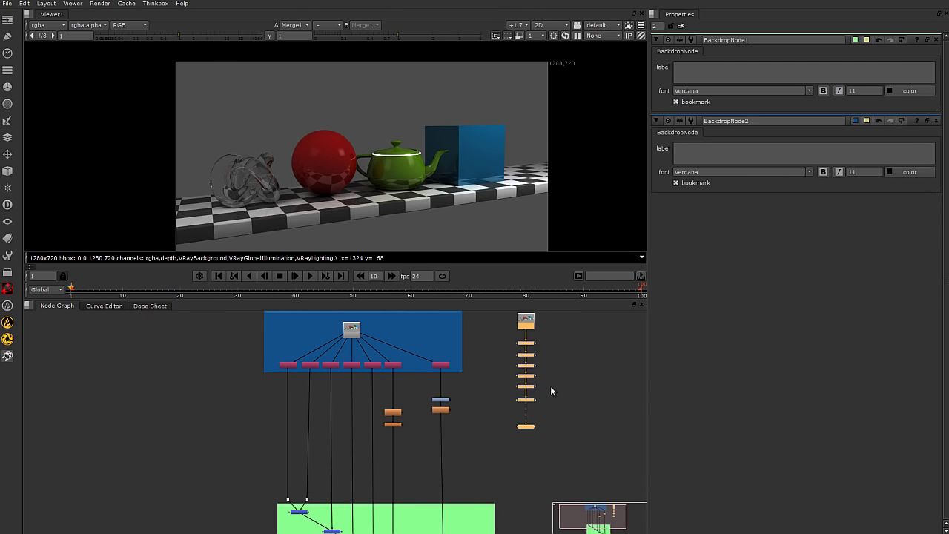
{"action": "middle_click_drag", "start_coordinate": [540, 350], "coordinate": [420, 391]}
{"action": "middle_click_drag", "start_coordinate": [433, 464], "coordinate": [429, 461]}
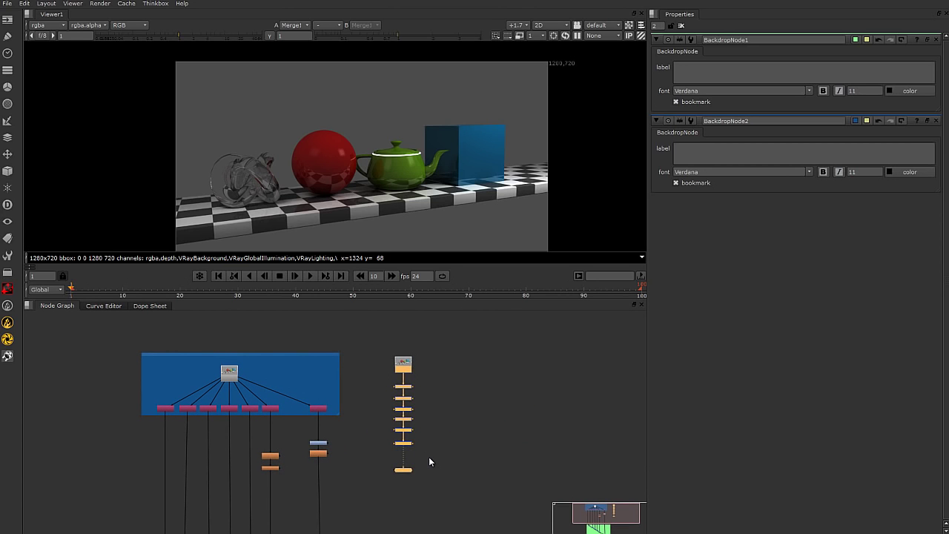